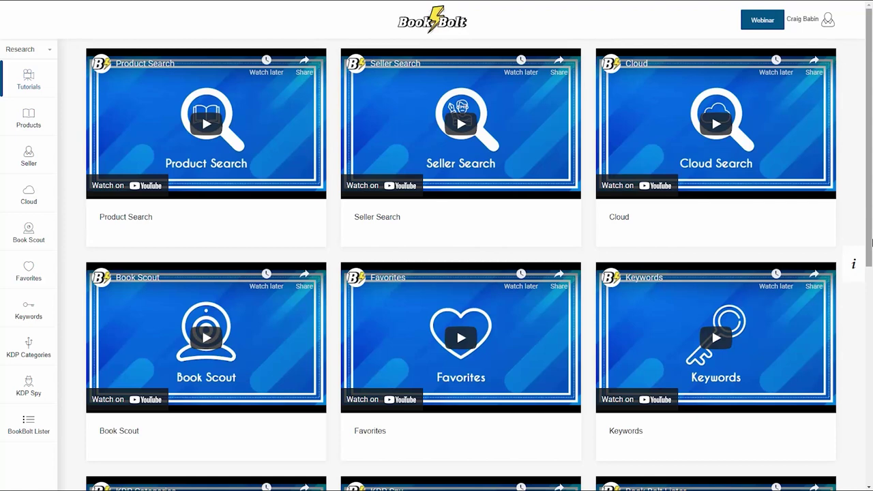
- Add the categories Christmas, Easter and Dogs to the favorites category list
left_click(31, 273)
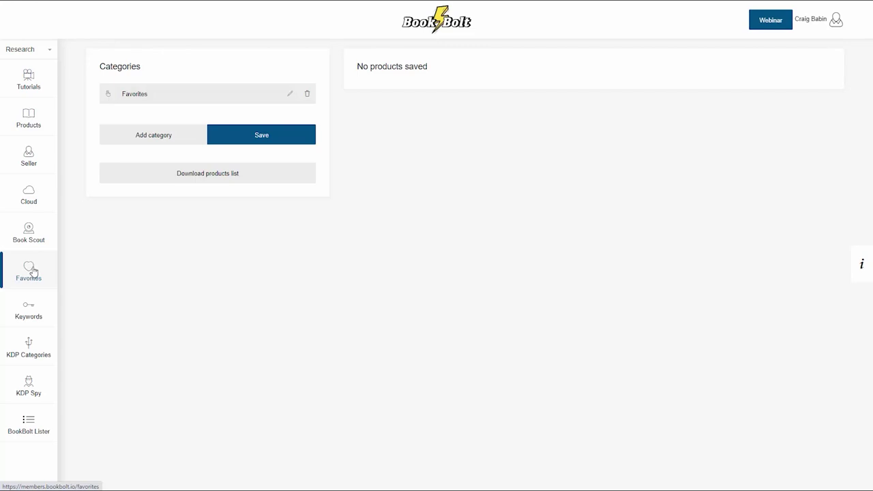
left_click(143, 138)
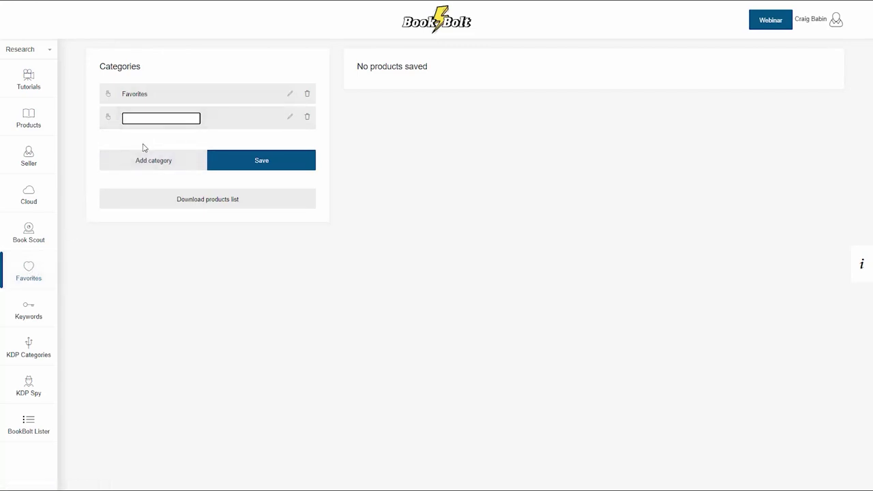
type("Christmas")
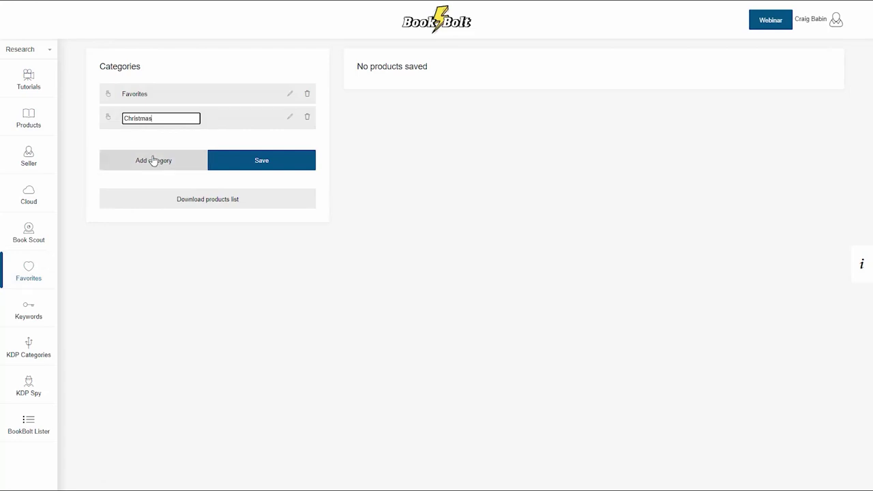
left_click(152, 159)
type("Easter")
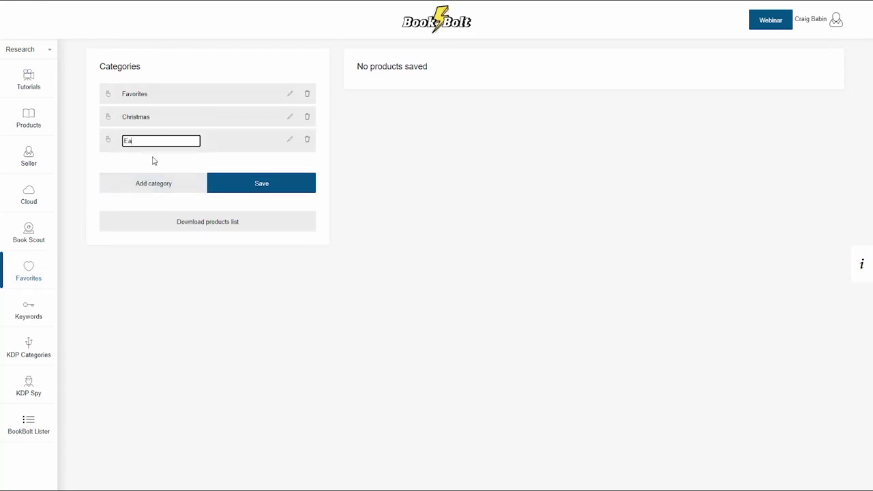
left_click(155, 183)
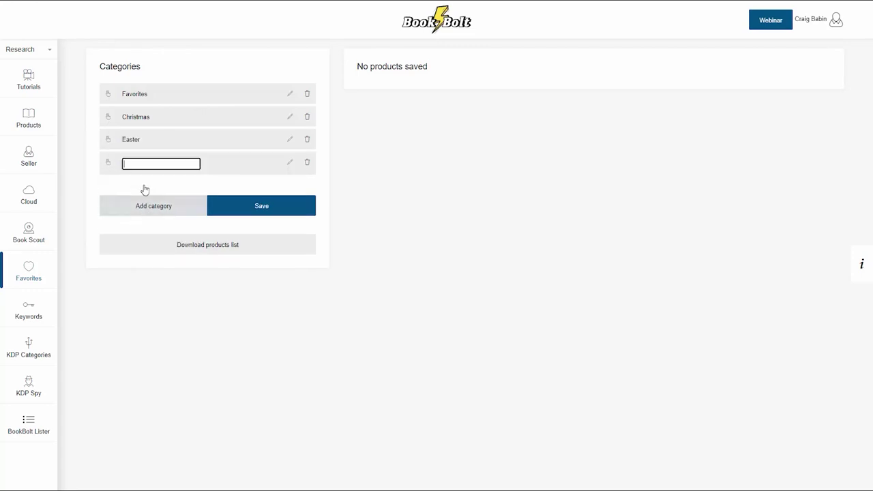
type("Dogs")
- Add three more favorites categories named Cats, Cars and Unicorns
left_click(156, 202)
type("Cats")
left_click(156, 227)
type("Cars")
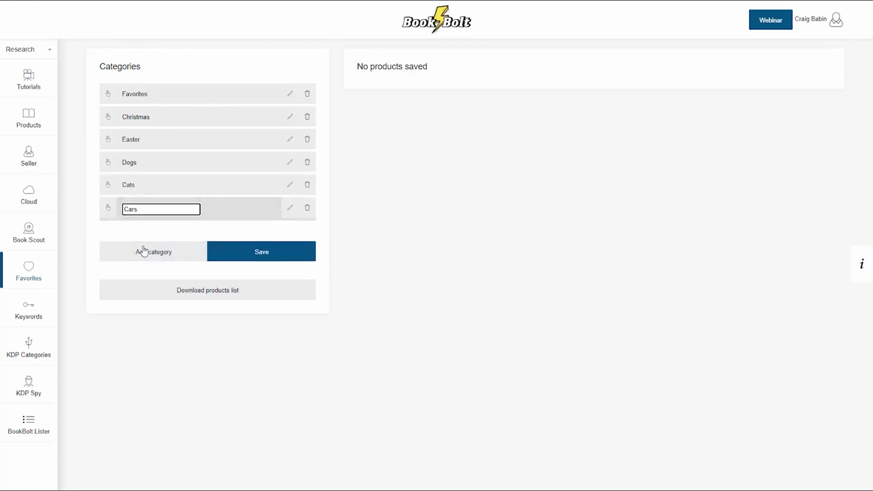
left_click(142, 251)
type("Unicorns")
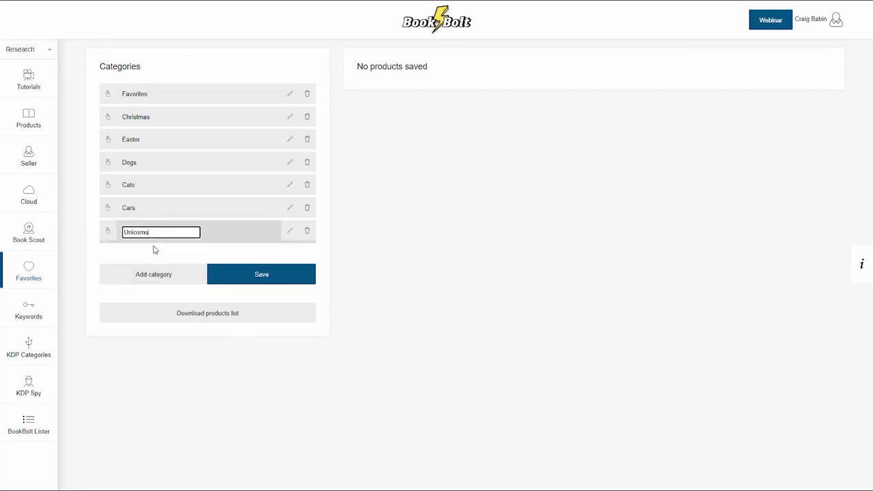
- Add favorites categories named Journals and Notebooks and nest both as subcategories under Dogs
left_click(141, 274)
type("Journals")
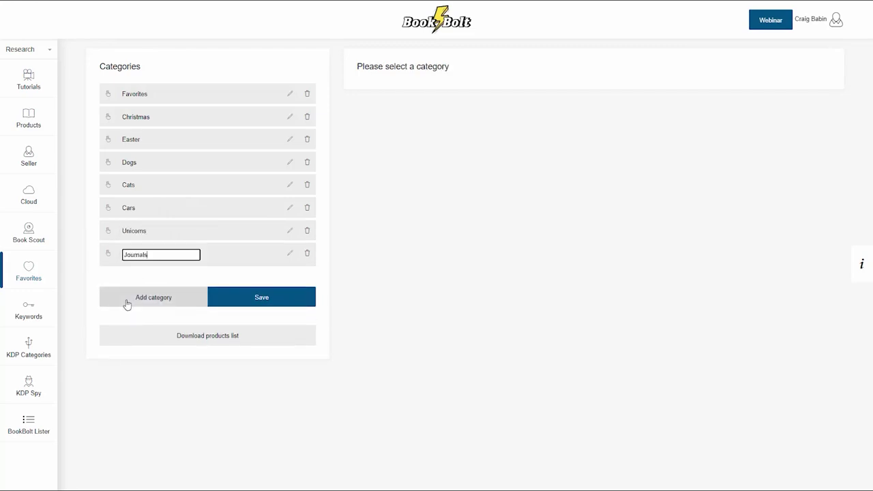
key("Return")
left_click(134, 302)
type("Notebooks")
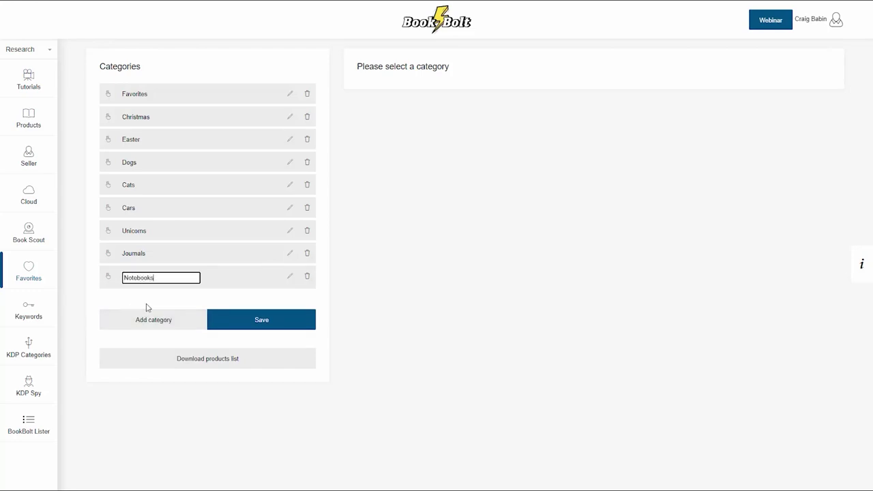
key("Return")
left_click_drag(109, 251, 123, 184)
left_click_drag(107, 276, 124, 213)
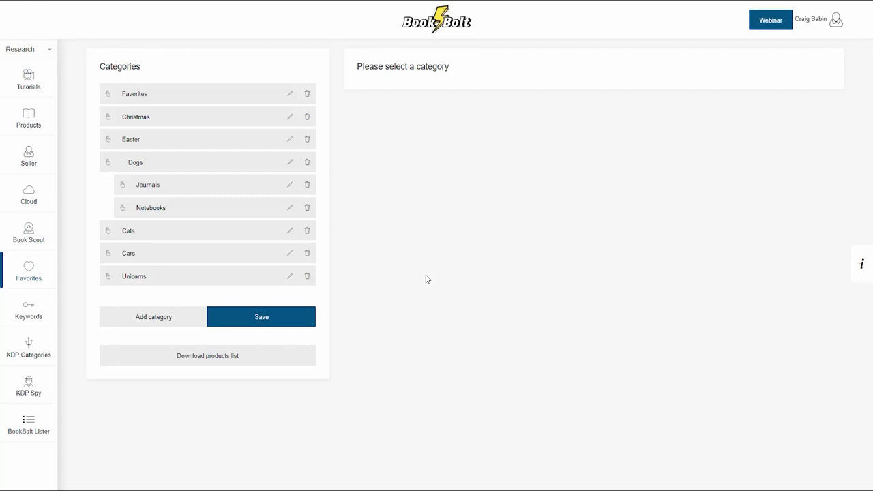
- Run a product search for the keyword Unicorns within the Notebook category
left_click(27, 120)
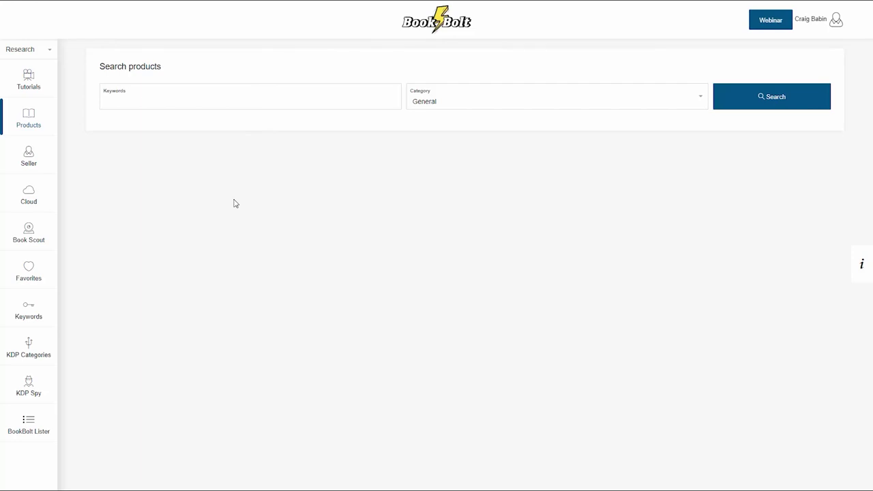
left_click(173, 102)
type("Unicorn")
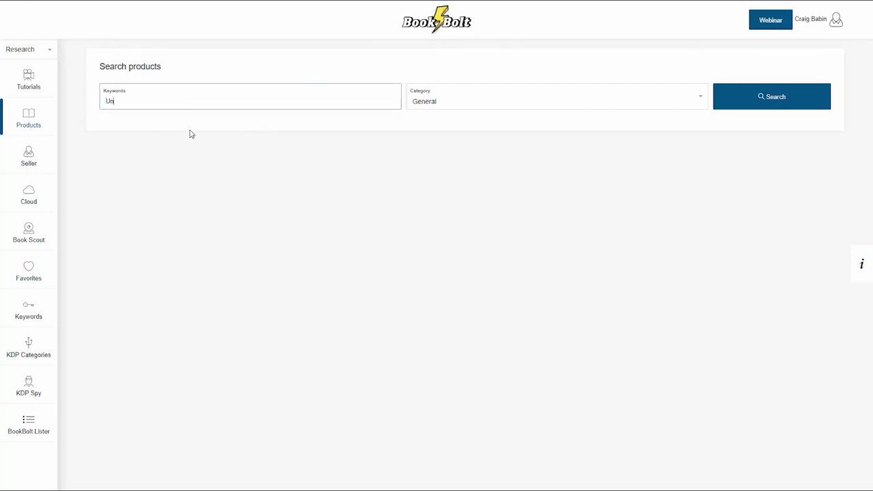
type("s")
left_click(198, 125)
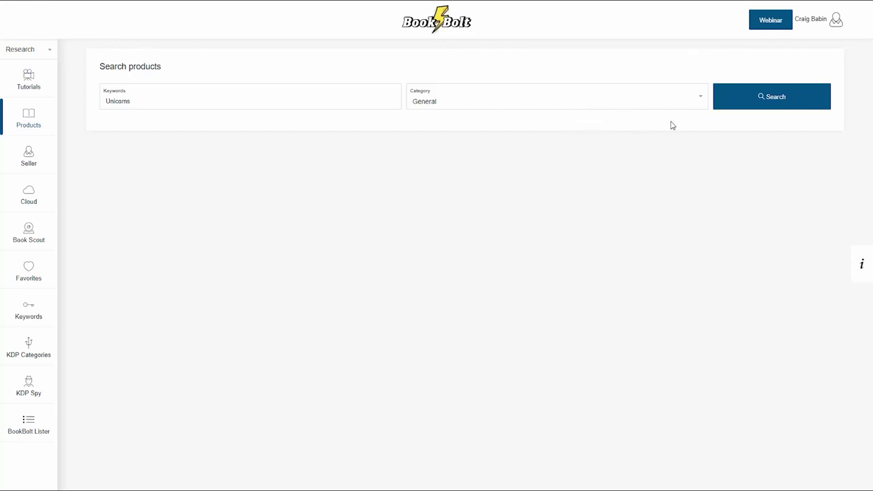
left_click(700, 99)
scroll(643, 156, "up", 3)
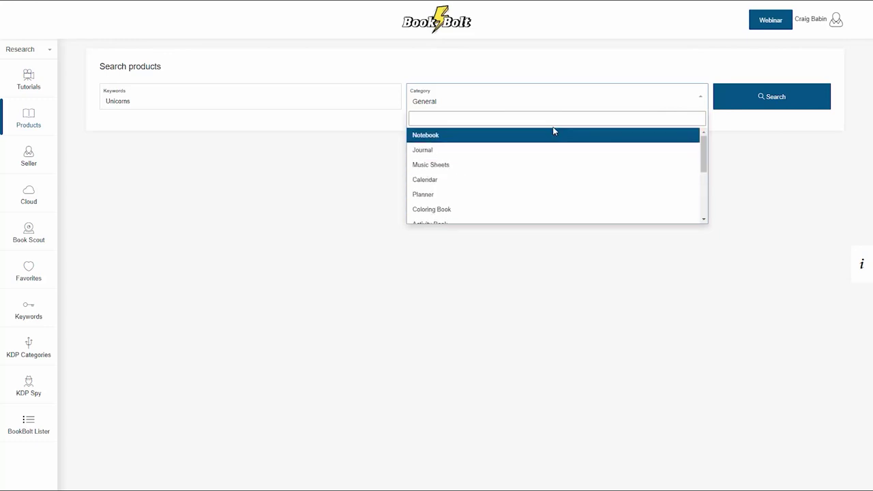
scroll(551, 157, "down", 3)
scroll(552, 158, "up", 3)
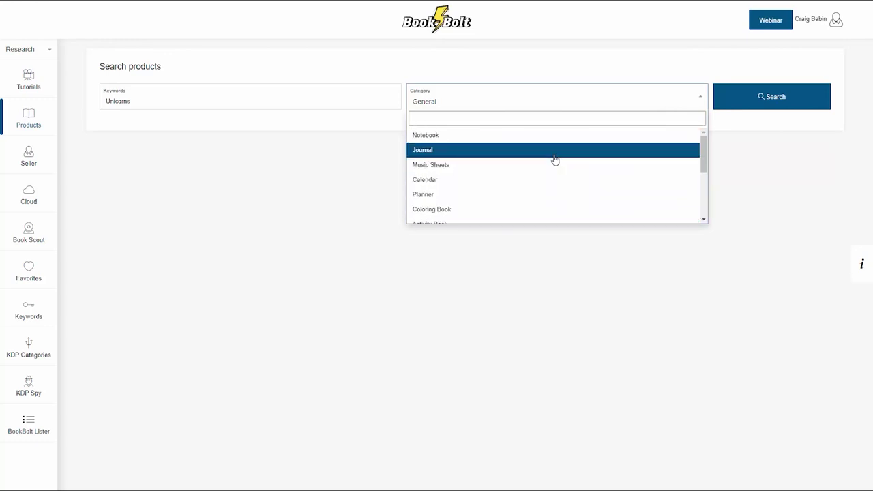
left_click(440, 136)
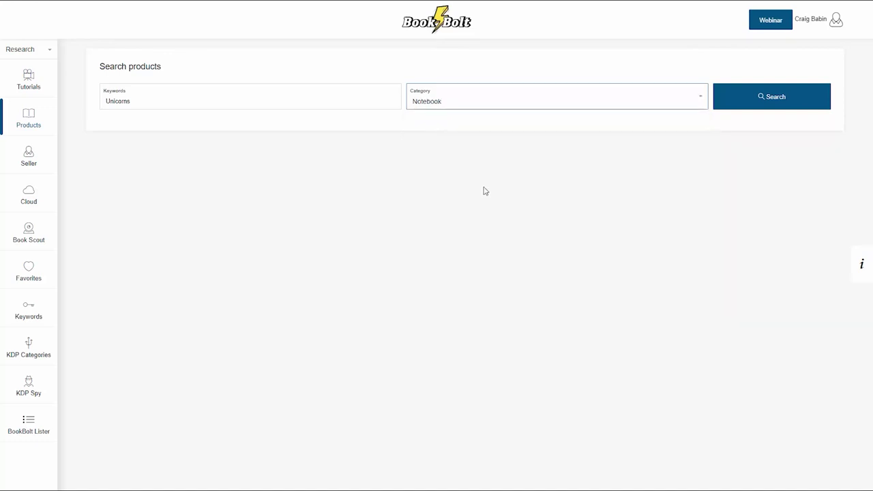
left_click(778, 98)
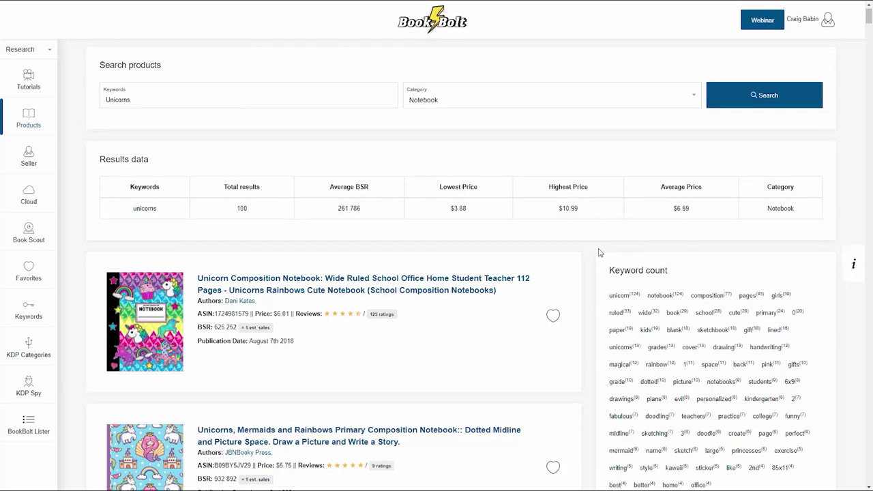
- Examine the unicorn notebook results, comparing BSR, estimated sales, prices and reviews along with the keyword count and related keywords
scroll(599, 253, "down", 2)
scroll(599, 253, "up", 1)
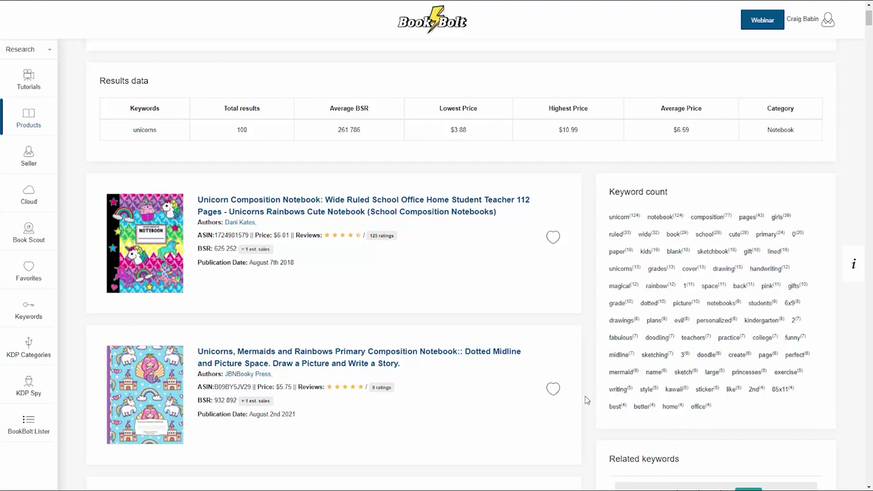
scroll(585, 411, "down", 2)
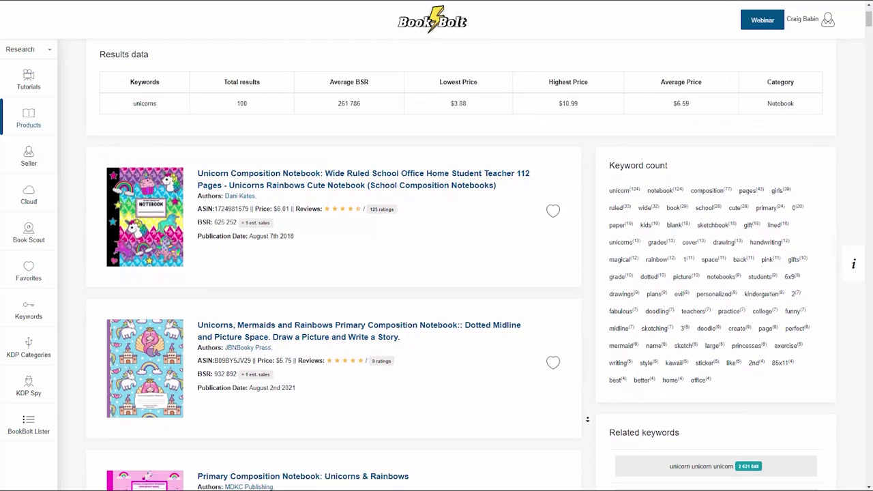
scroll(587, 419, "down", 3)
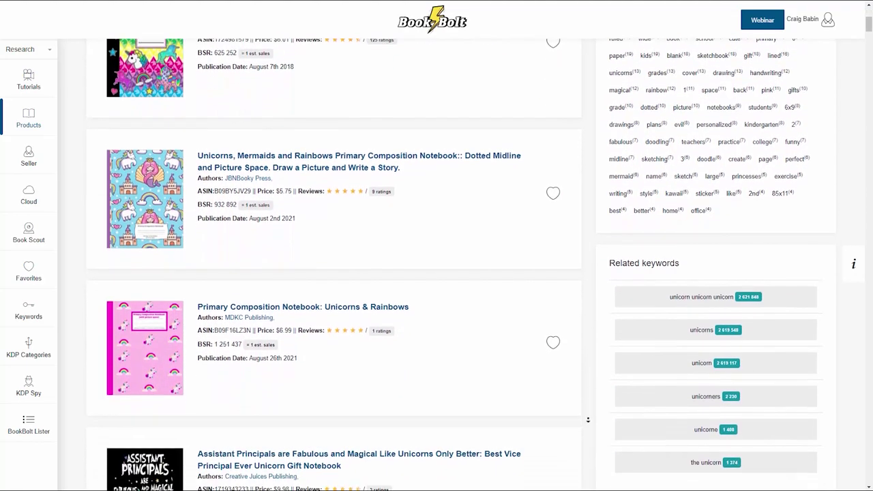
scroll(587, 420, "down", 3)
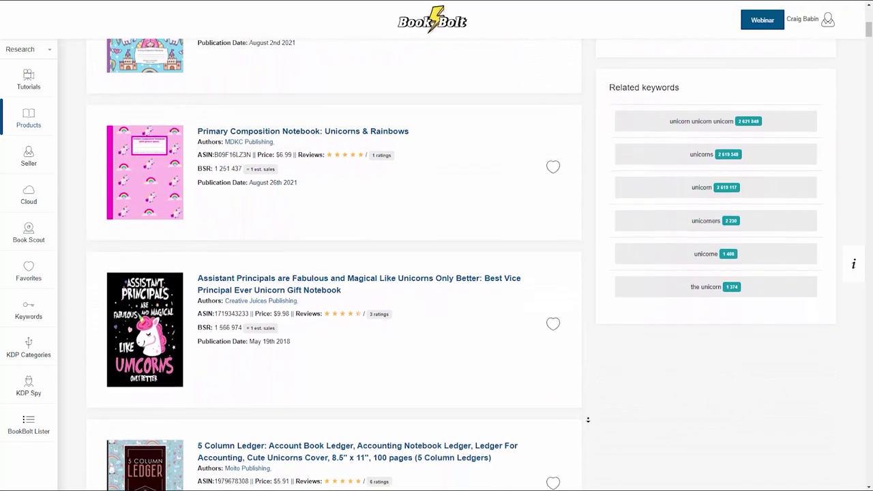
scroll(589, 421, "down", 3)
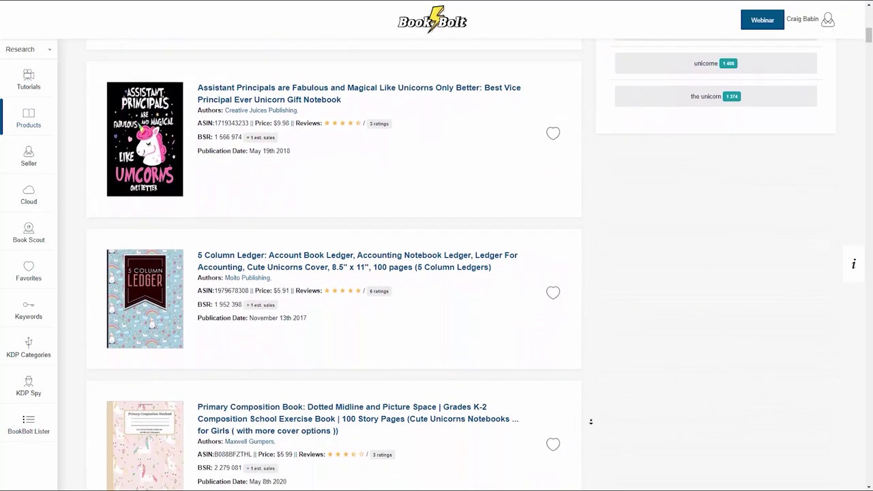
scroll(590, 422, "down", 3)
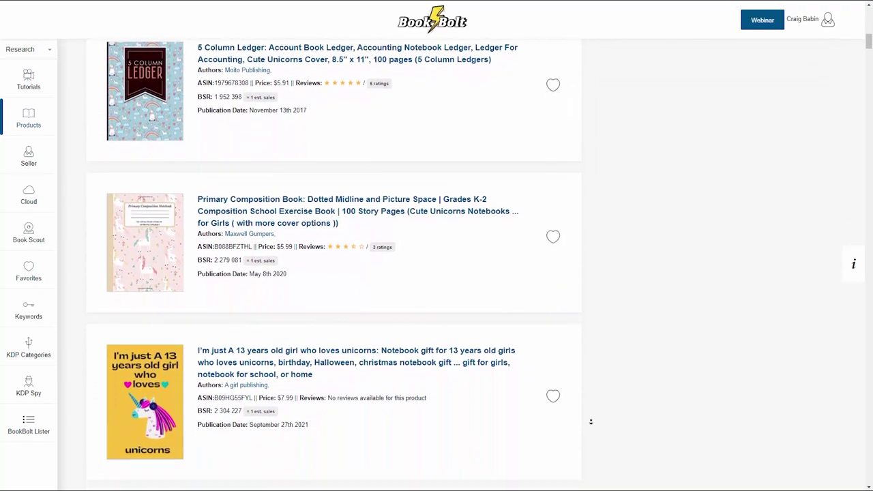
scroll(591, 421, "down", 3)
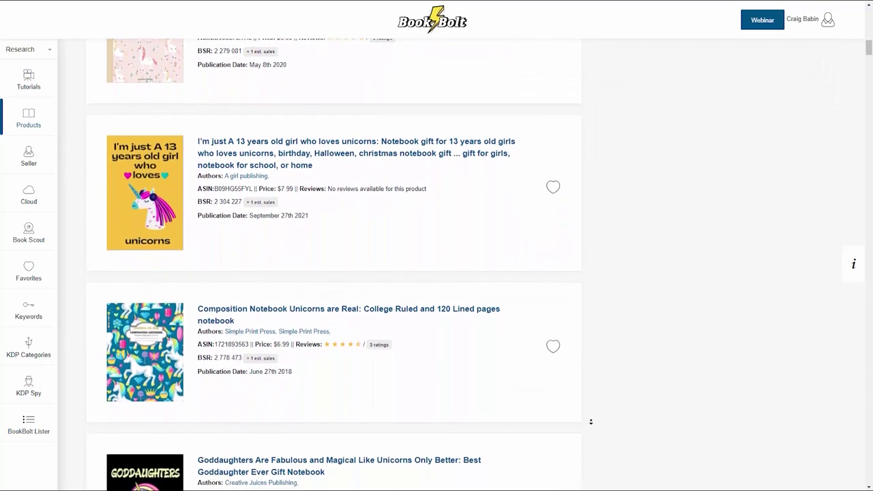
scroll(590, 422, "down", 3)
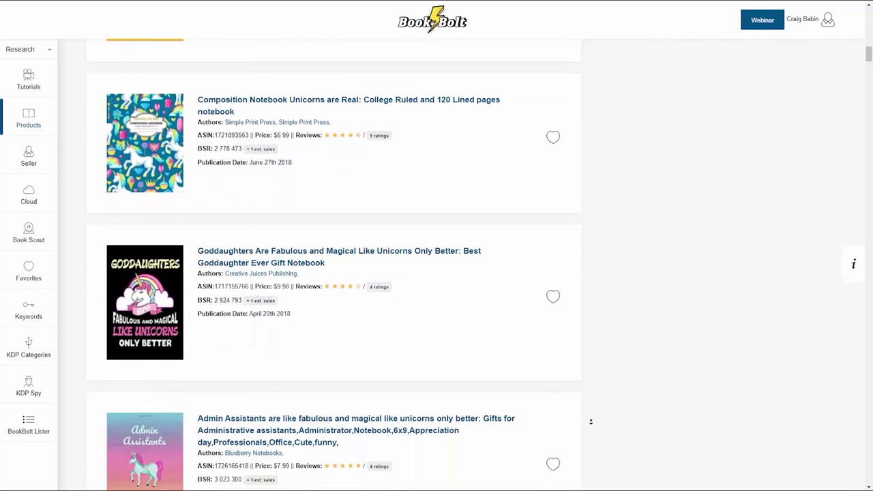
scroll(591, 422, "down", 3)
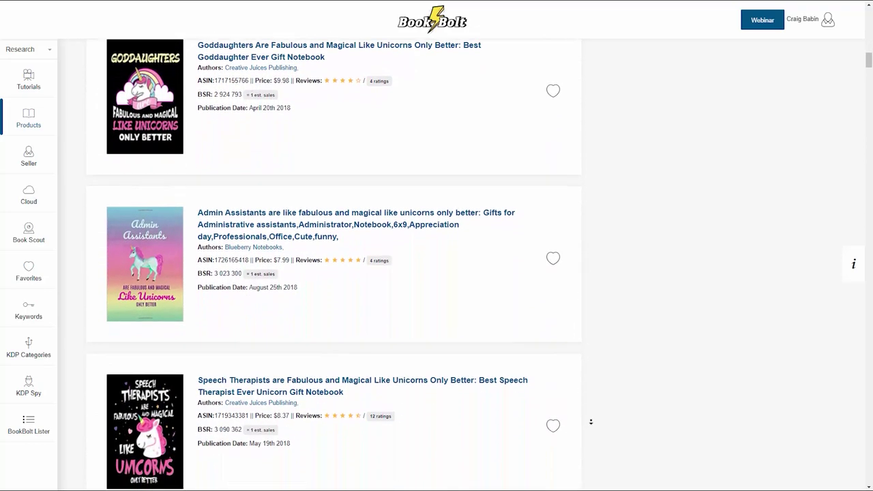
scroll(591, 422, "down", 3)
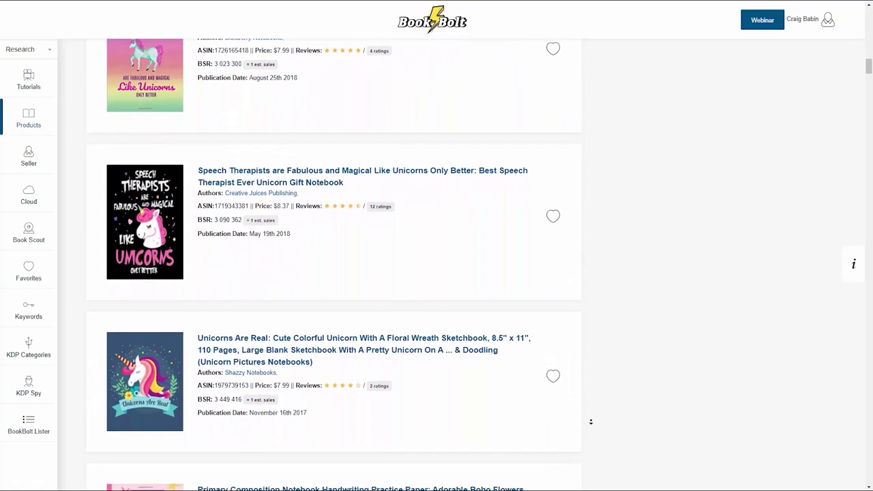
scroll(591, 422, "down", 1)
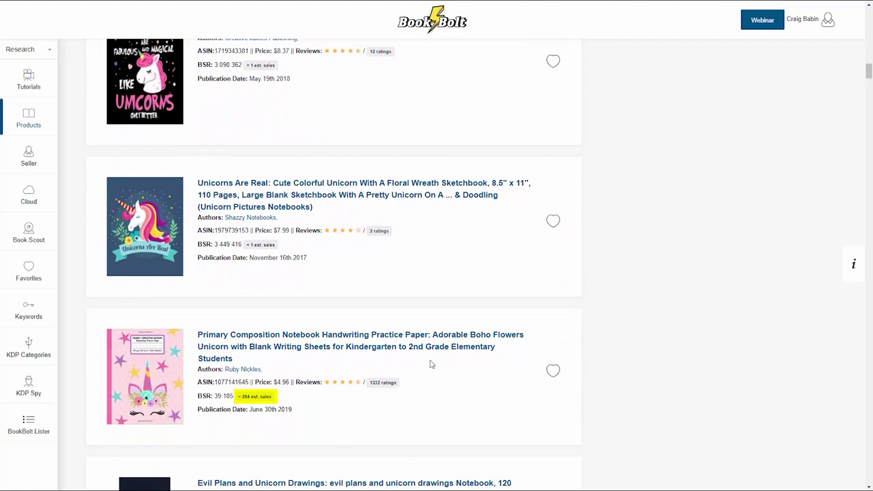
scroll(444, 353, "up", 10)
scroll(444, 355, "up", 10)
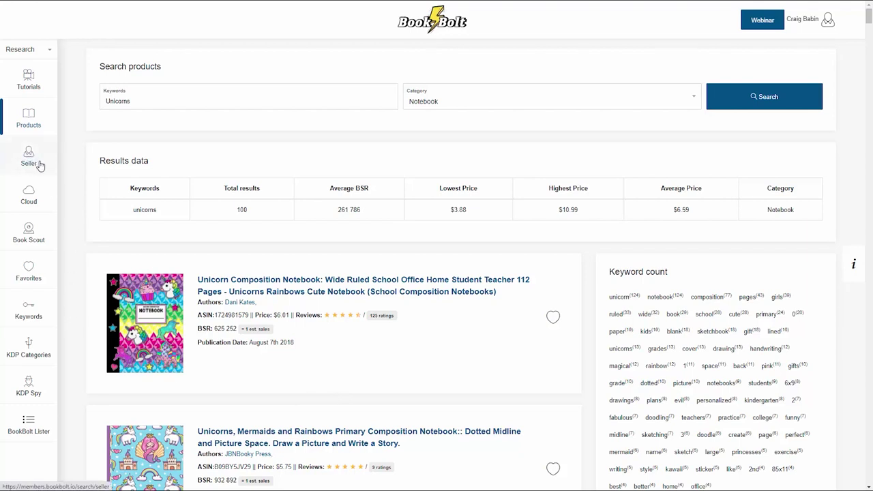
- Look up all books by the author of the first unicorn notebook and browse that seller's product results
left_click(238, 304)
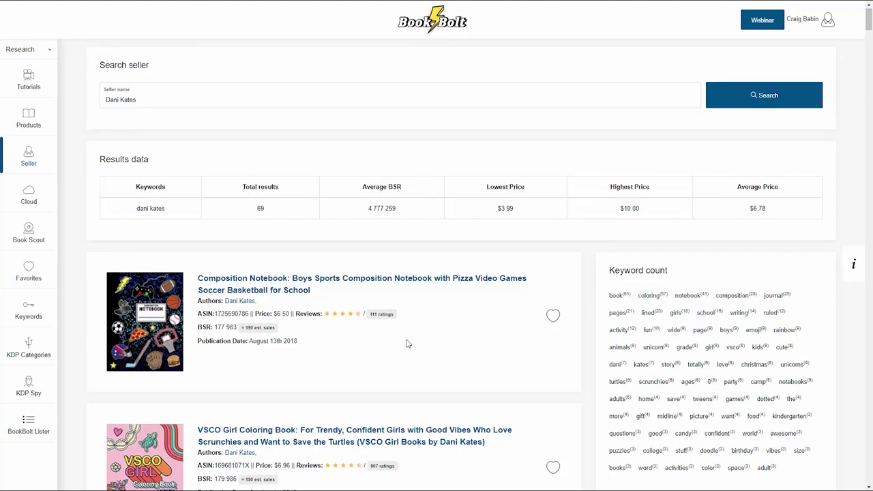
scroll(423, 327, "down", 1)
middle_click(508, 269)
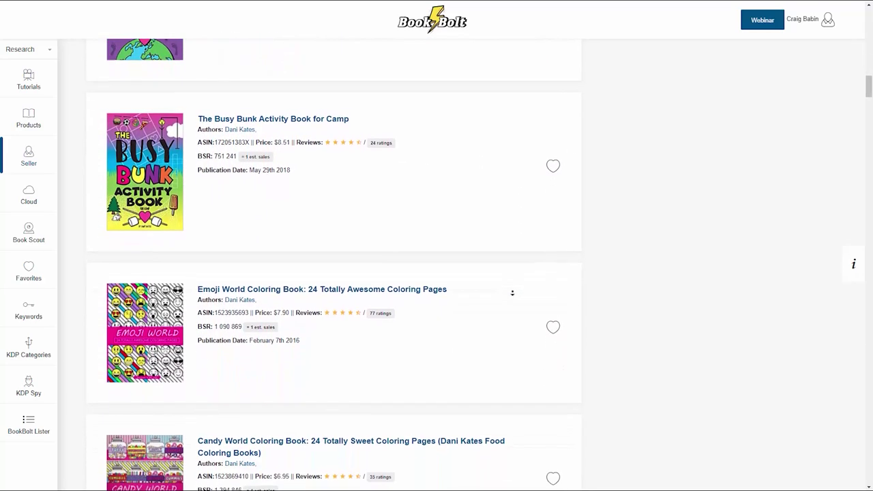
middle_click(512, 293)
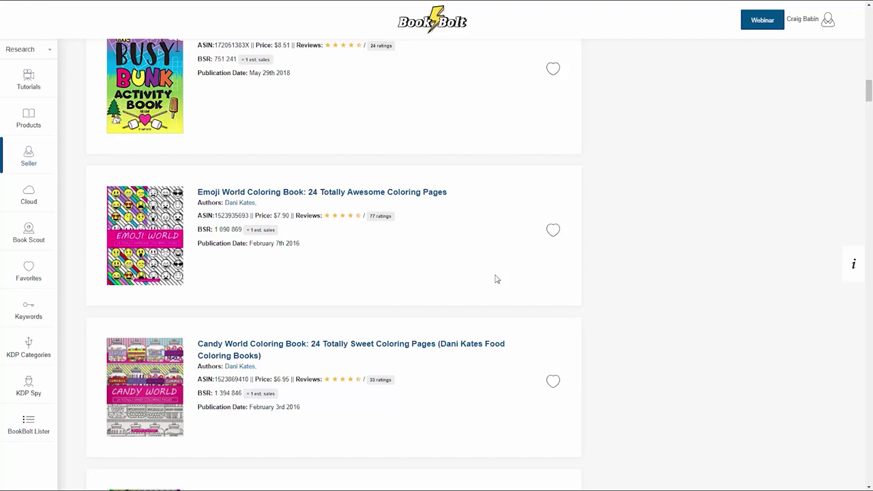
- Open the cloud search and review the available bestseller range options
left_click(31, 200)
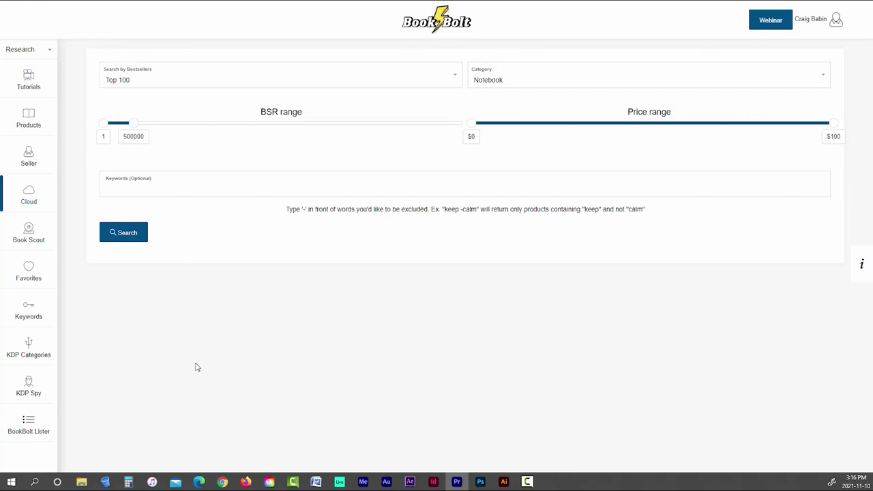
left_click(454, 79)
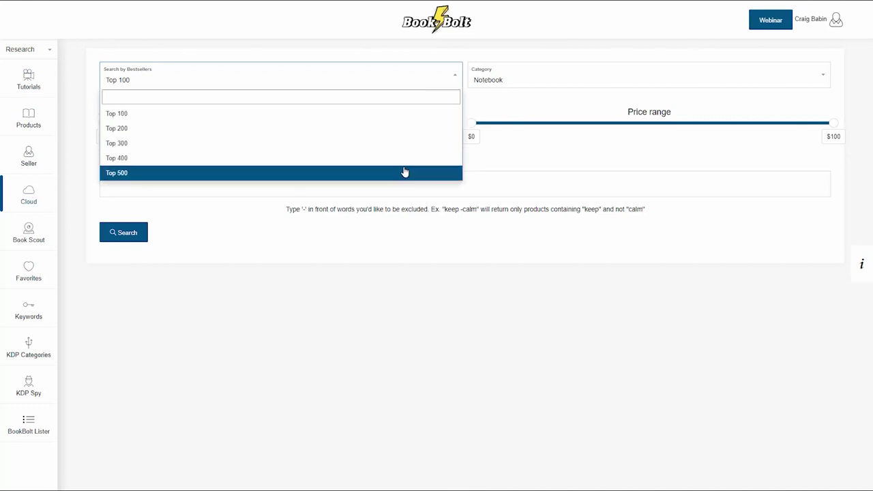
left_click(440, 75)
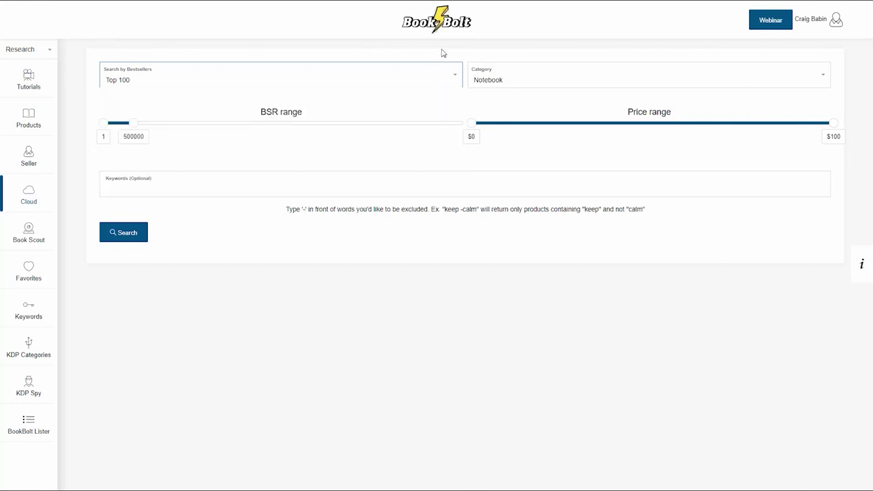
- Review the book categories offered by the cloud search and choose Notebook
left_click(820, 77)
scroll(728, 160, "down", 3)
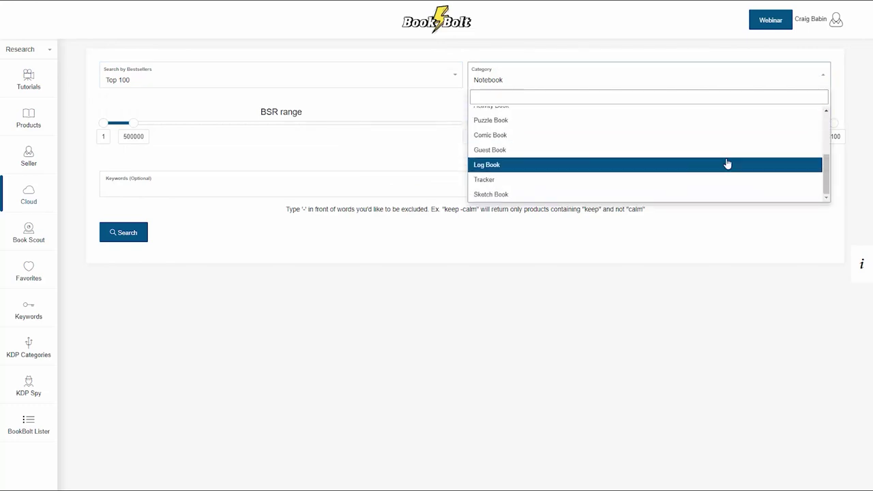
scroll(718, 182, "up", 5)
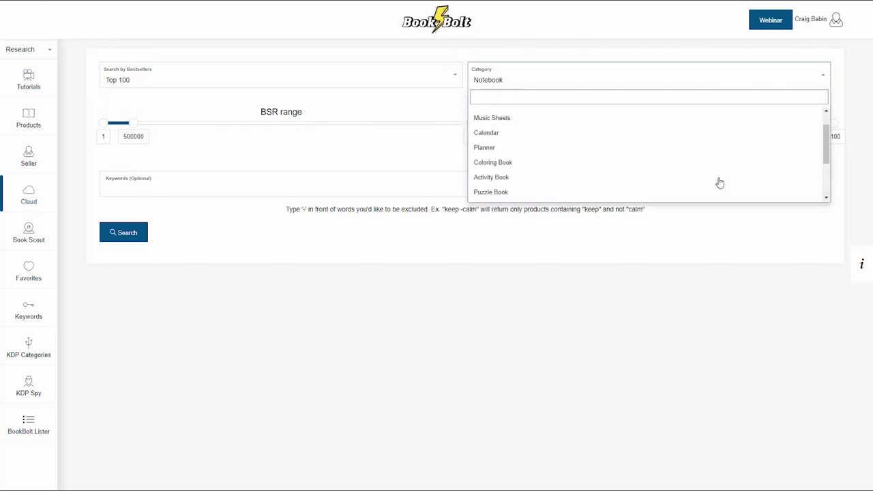
left_click(693, 121)
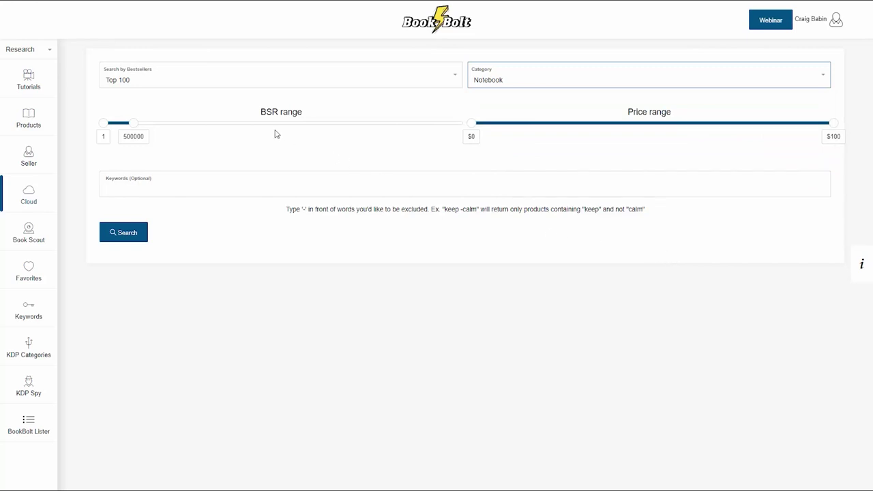
- Try capping the price range at $15 and restore the upper limit to $100
mouse_move(133, 124)
left_mouse_down()
mouse_move(409, 127)
mouse_move(133, 128)
left_mouse_up()
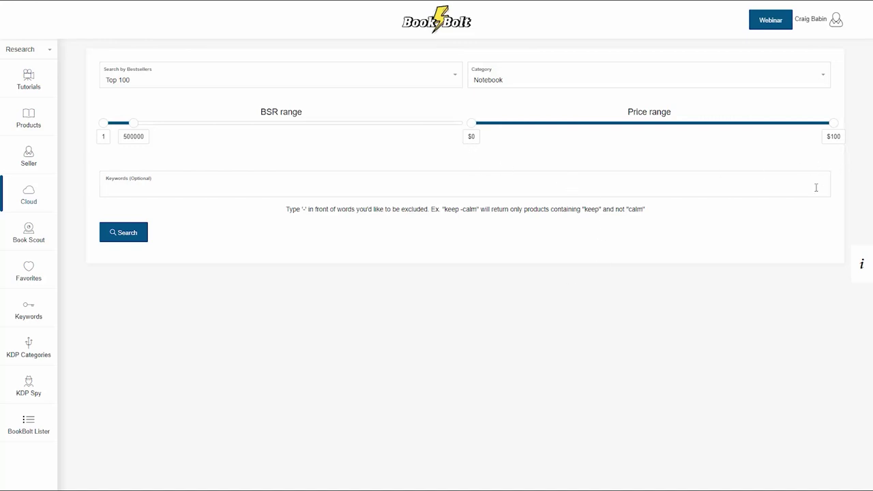
left_click_drag(834, 124, 526, 127)
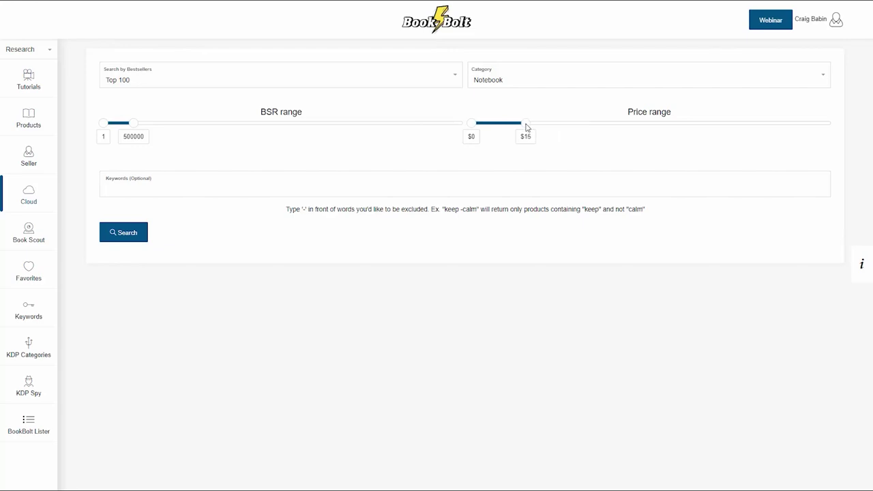
left_click_drag(525, 127, 842, 123)
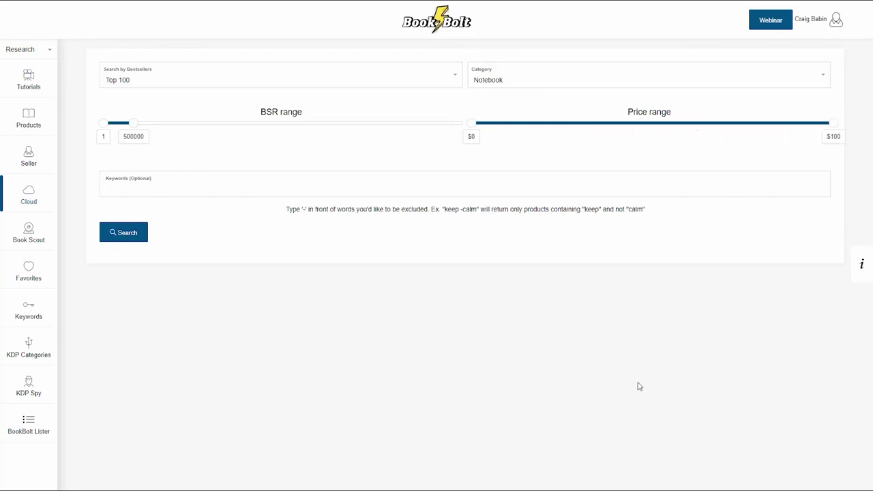
- Run the cloud search for the Top 100 Notebook bestsellers with the optional keywords left empty
left_click(351, 189)
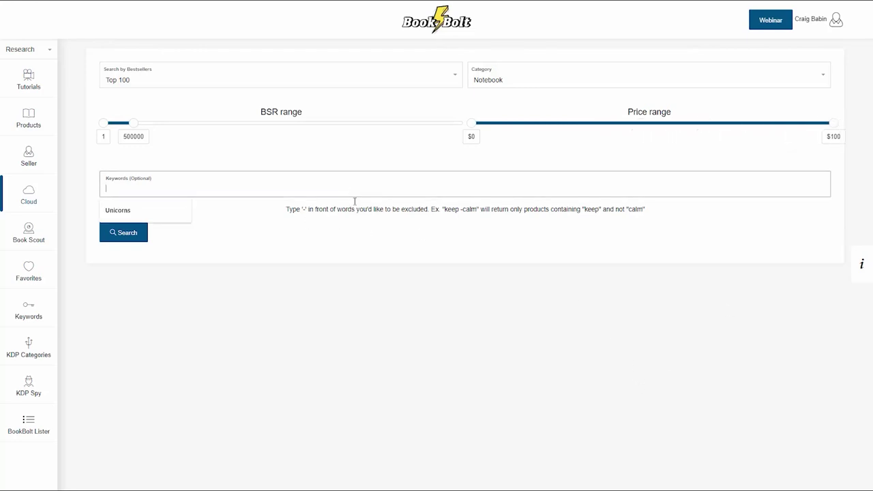
left_click(375, 337)
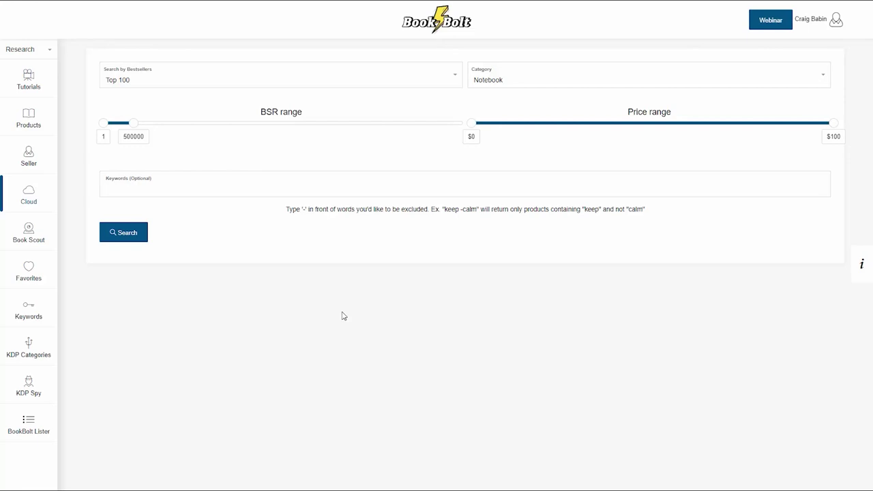
left_click(126, 234)
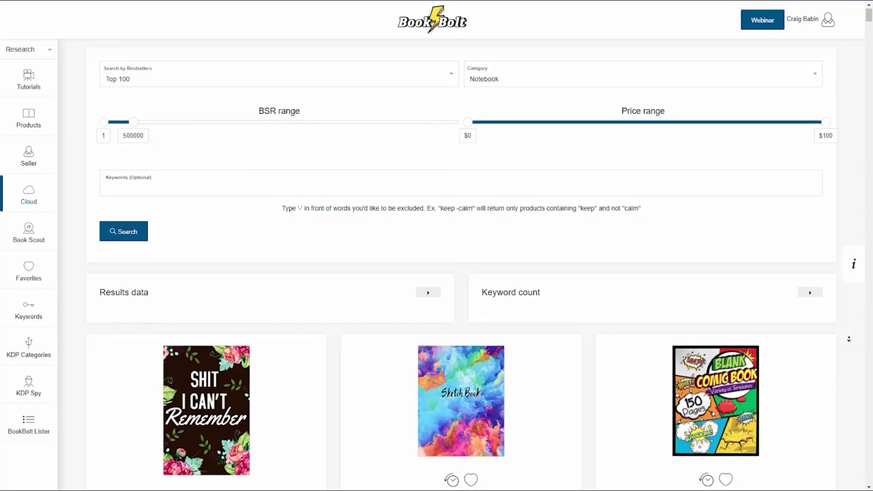
- Expand the results data and keyword count of the notebook bestsellers and examine price, BSR and keyword figures
scroll(849, 339, "down", 3)
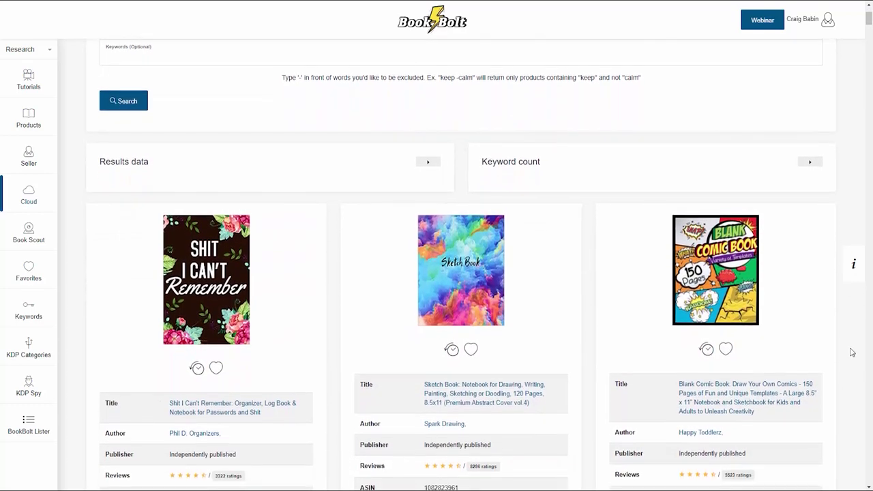
scroll(851, 351, "up", 3)
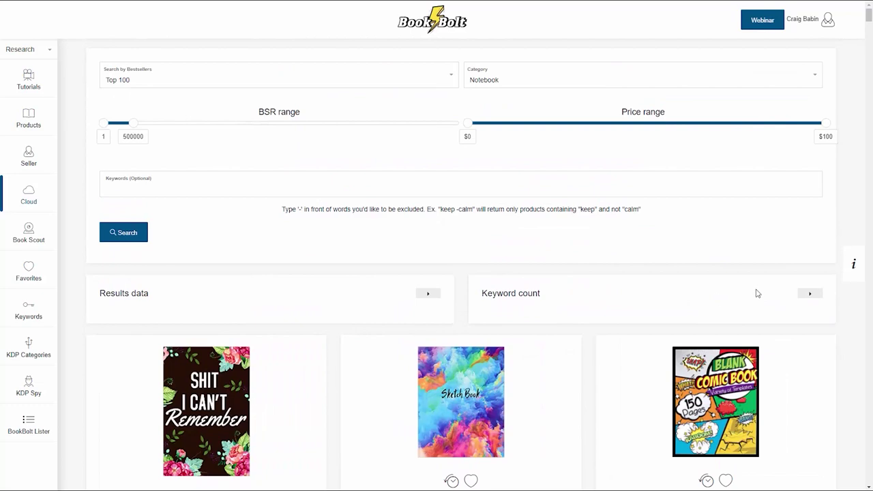
left_click(807, 293)
scroll(871, 336, "down", 2)
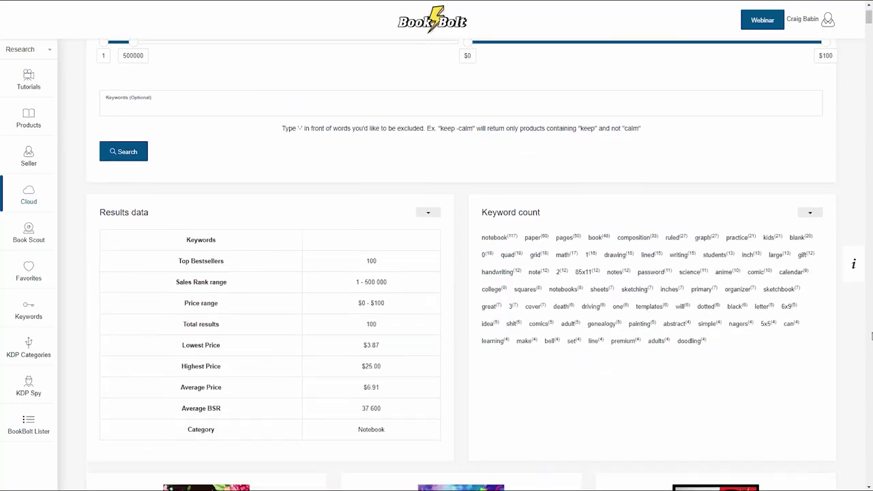
scroll(870, 336, "down", 2)
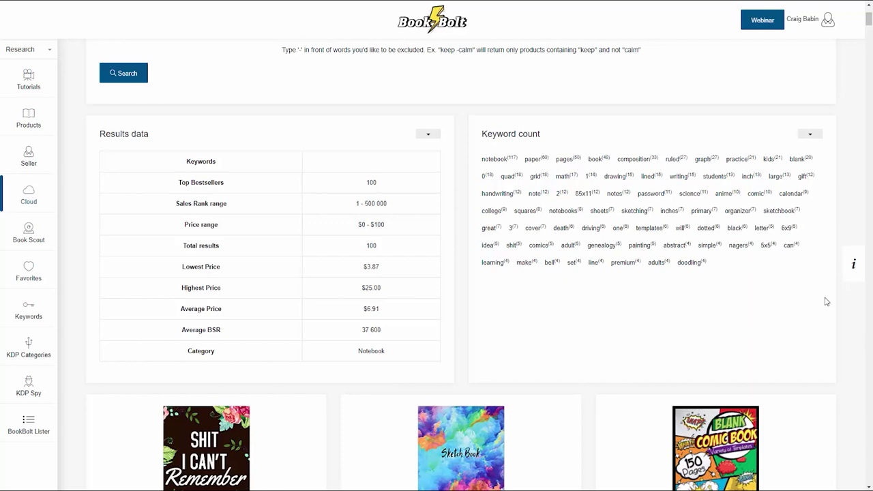
- Examine the highest-ranked notebook bestsellers, comparing reviews, publication dates, prices, BSR and estimated monthly sales
scroll(826, 305, "down", 5)
scroll(829, 308, "down", 1)
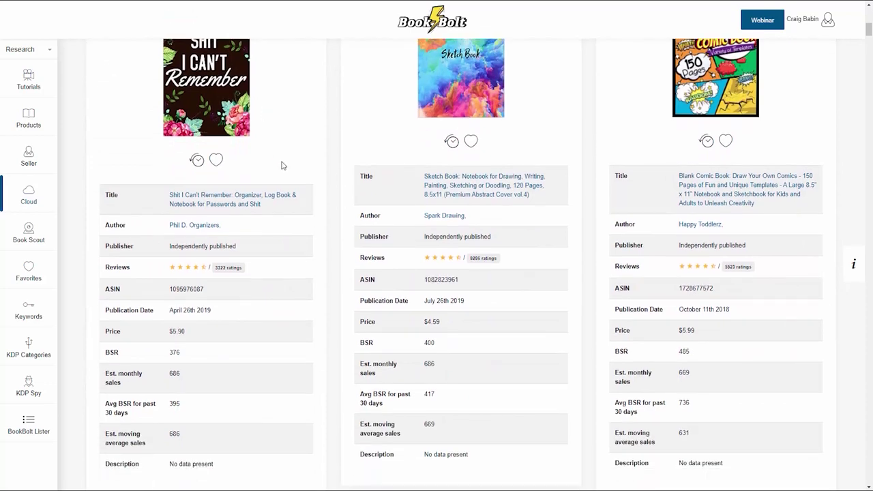
left_click(281, 198)
scroll(844, 224, "down", 1)
scroll(845, 224, "down", 5)
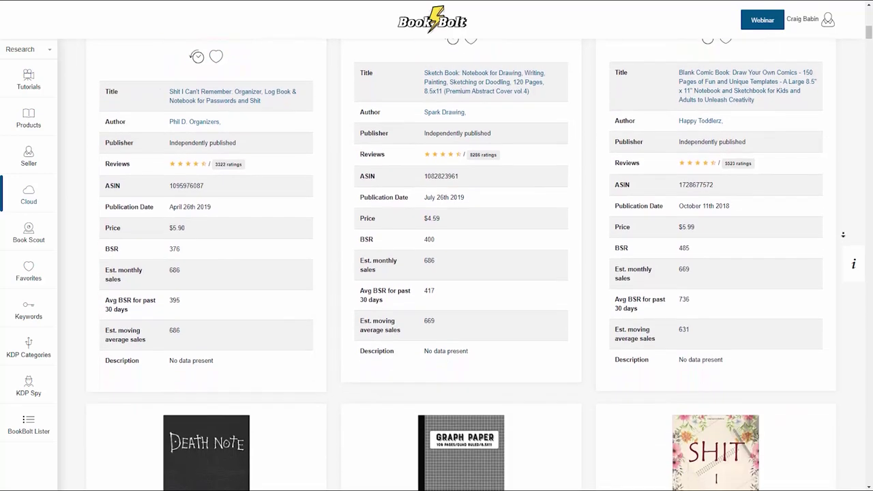
scroll(843, 234, "down", 5)
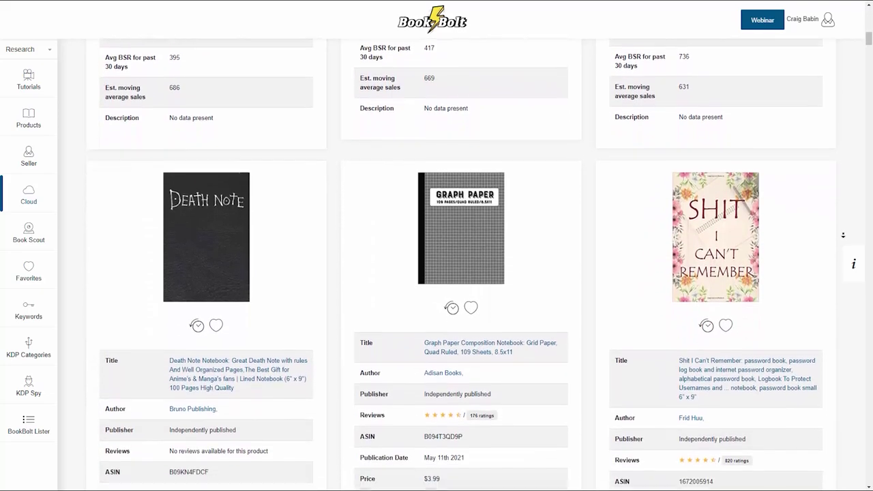
scroll(842, 235, "down", 5)
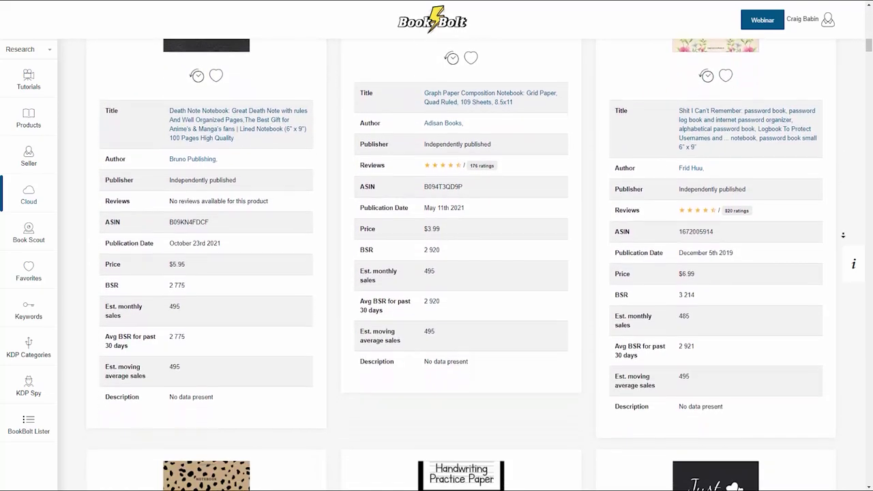
scroll(843, 235, "down", 5)
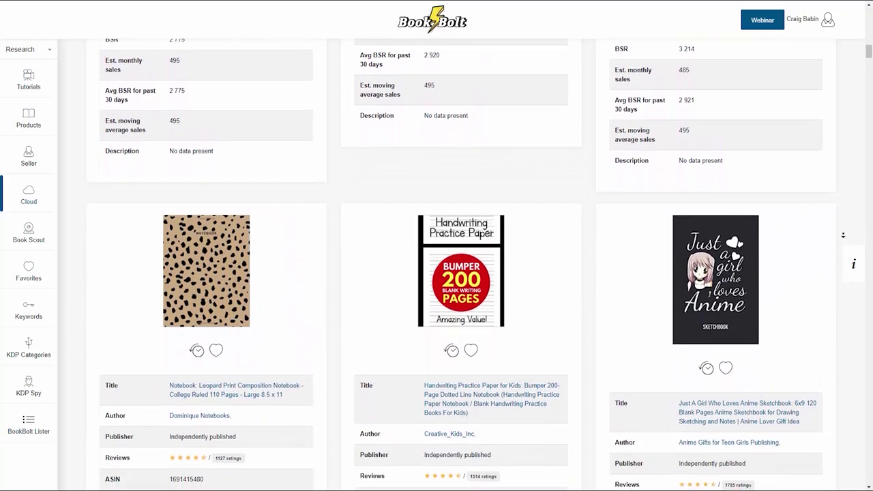
- Return to the cloud search filters and look through the full category list, leaving Notebook selected
scroll(839, 232, "up", 20)
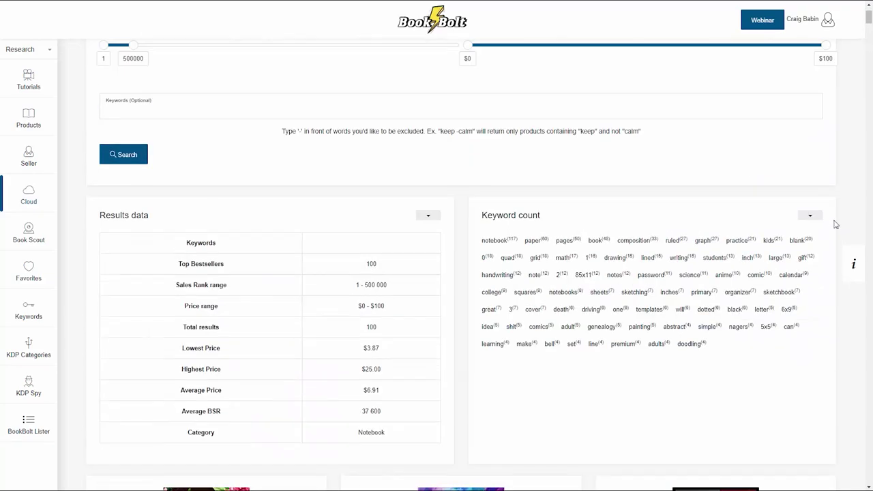
left_click(802, 84)
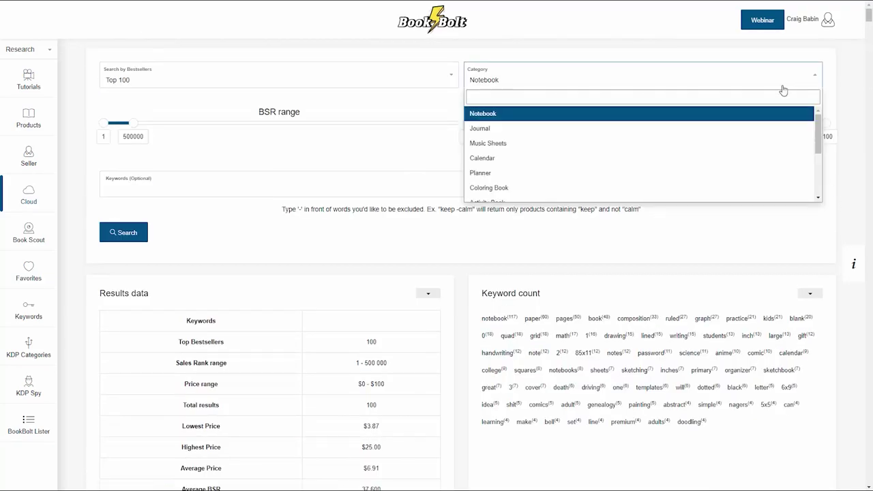
scroll(606, 173, "down", 3)
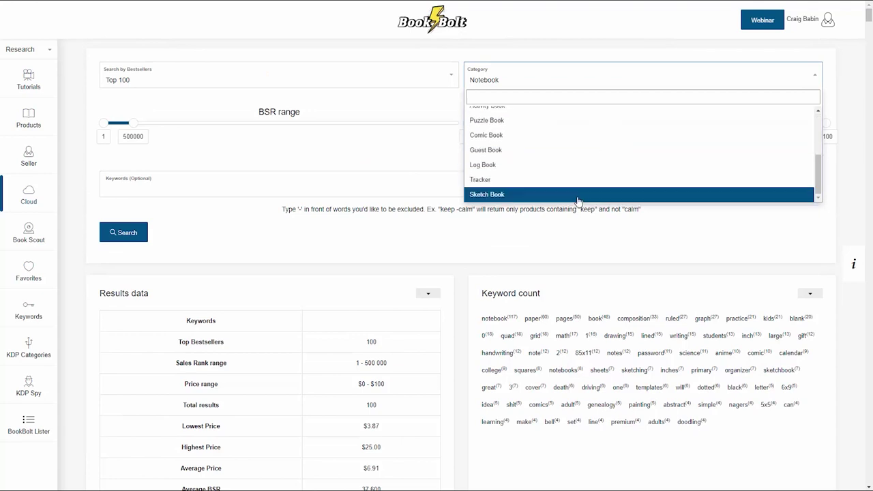
scroll(589, 124, "up", 4)
left_click(617, 74)
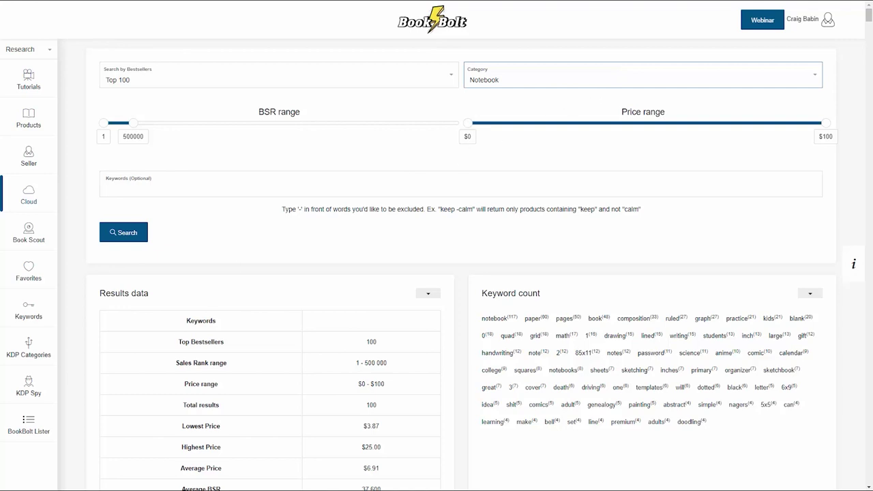
- Open the KDP category finder and search it for the keywords Dog Themed Journal
left_click(25, 351)
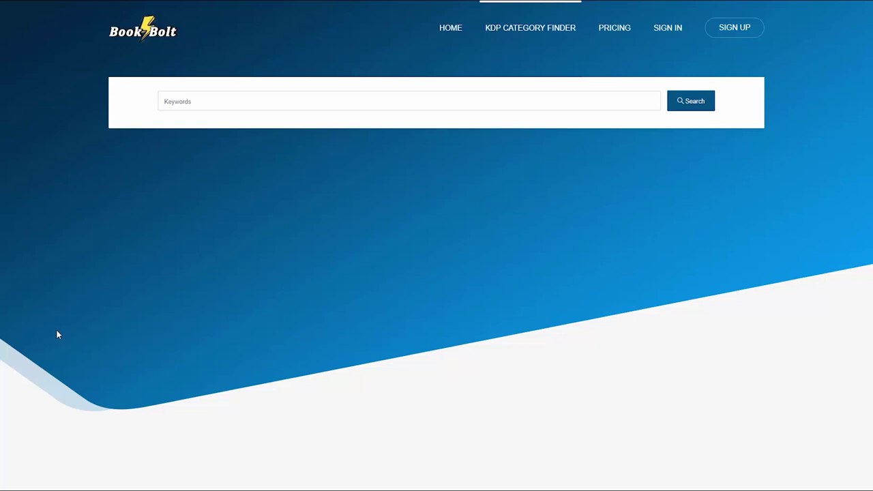
left_click(191, 101)
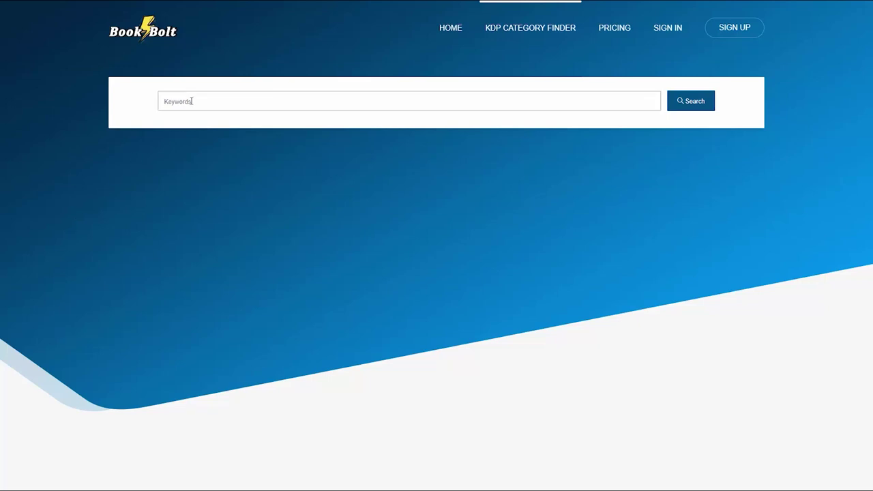
type("Dog Themed Journal")
left_click(695, 103)
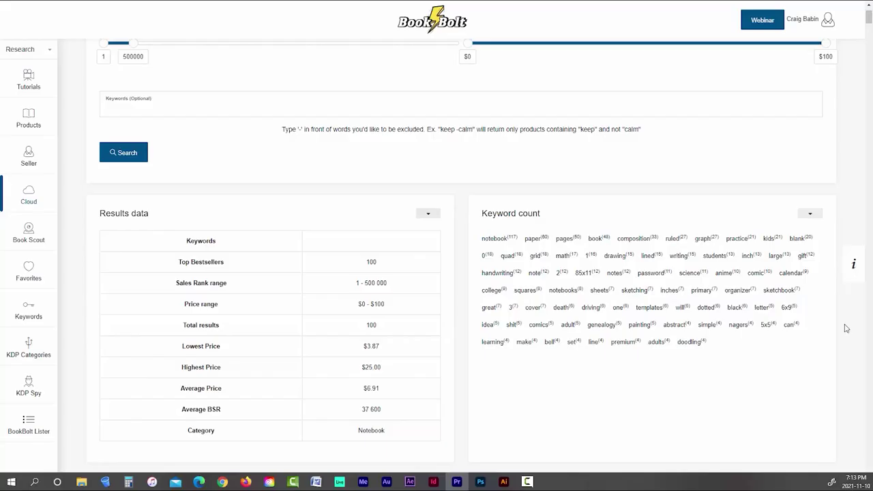
- Browse further down the Top 100 notebook bestsellers in the cloud results, checking niches, prices and average BSR
scroll(467, 264, "down", 3)
scroll(467, 265, "down", 3)
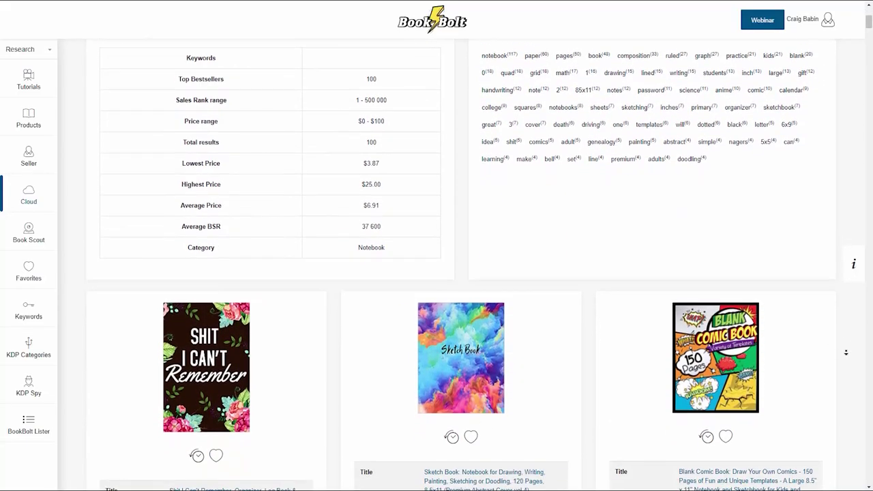
scroll(468, 265, "down", 3)
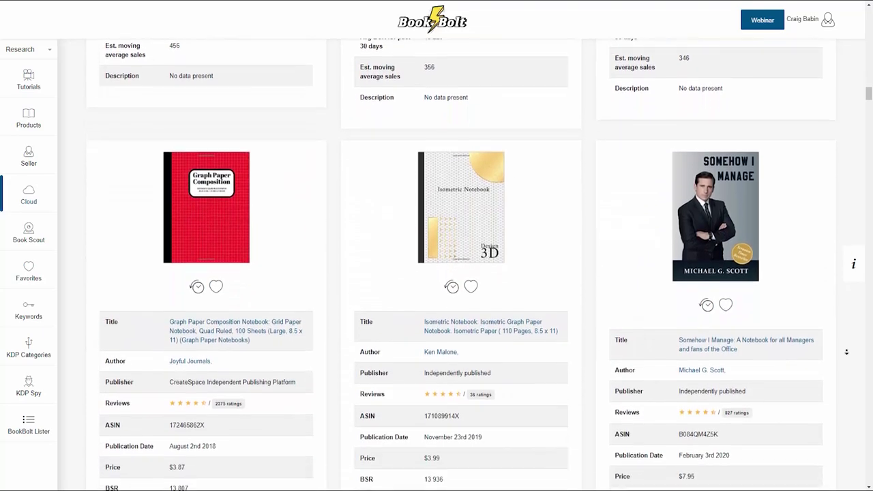
scroll(461, 272, "down", 3)
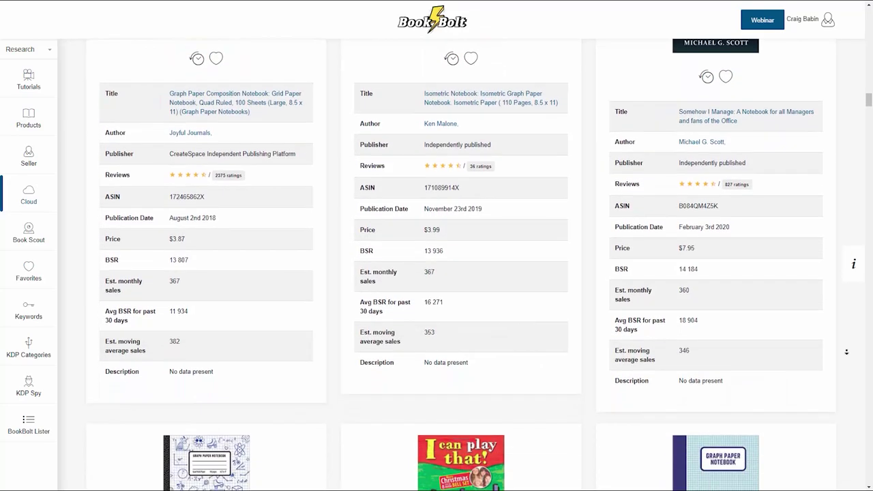
scroll(461, 273, "down", 3)
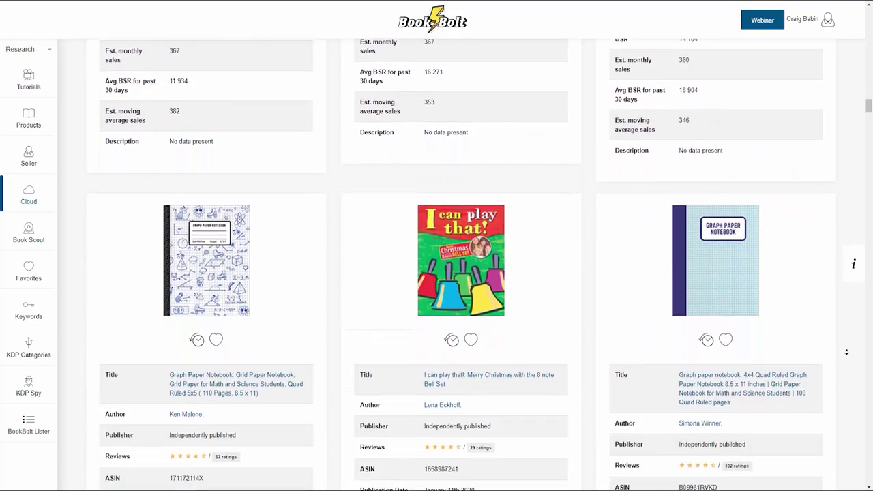
scroll(846, 352, "down", 3)
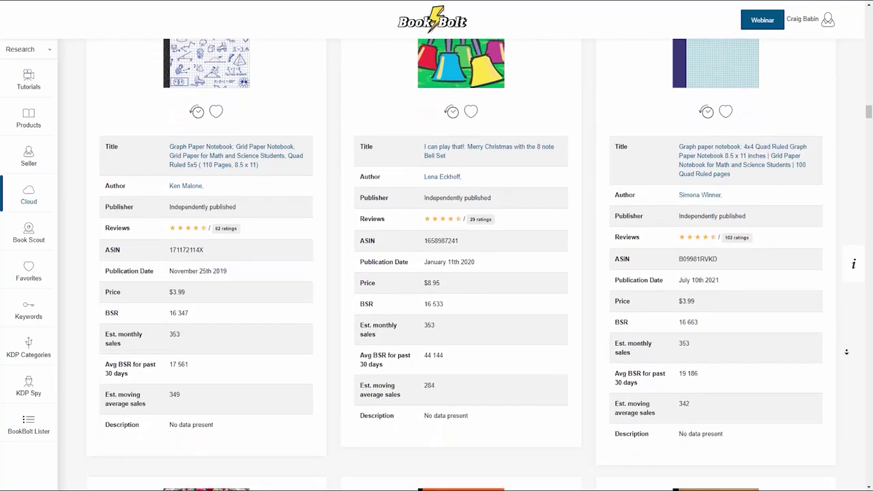
scroll(846, 352, "down", 3)
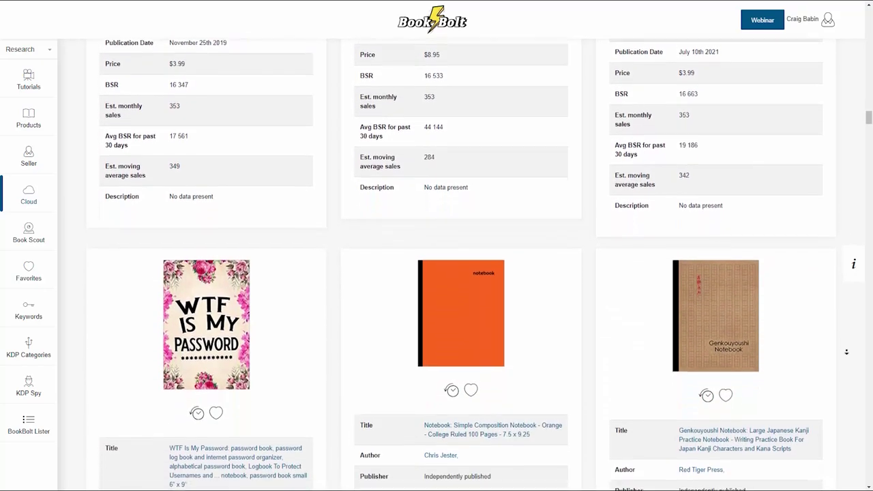
scroll(846, 352, "down", 3)
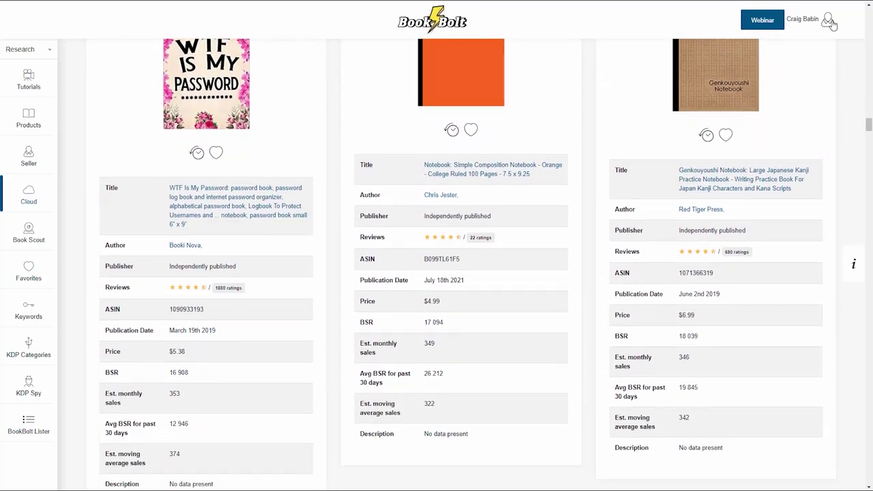
- Open Book Bolt Designer from the account options and log in to the design panel with the prefilled credentials
left_click(829, 23)
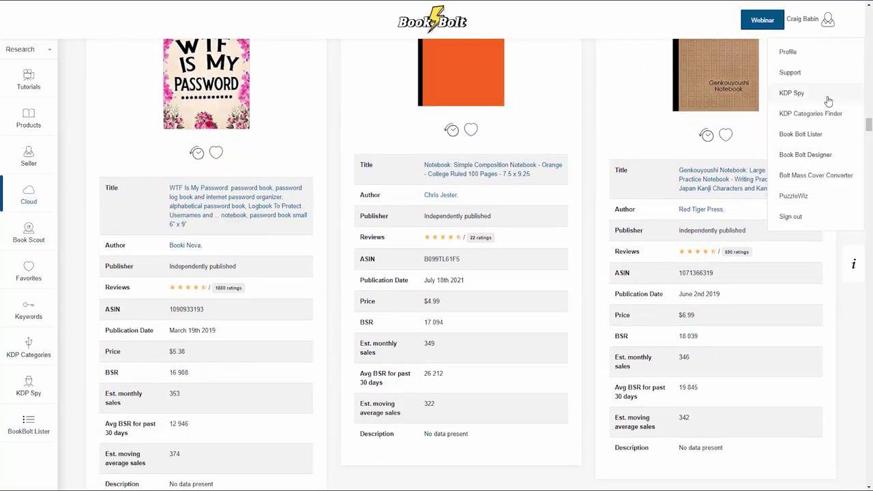
left_click(801, 155)
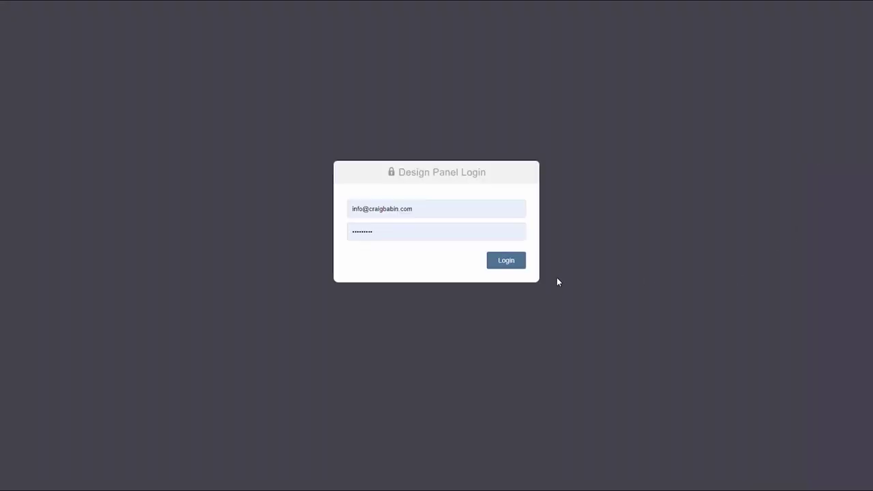
left_click(511, 263)
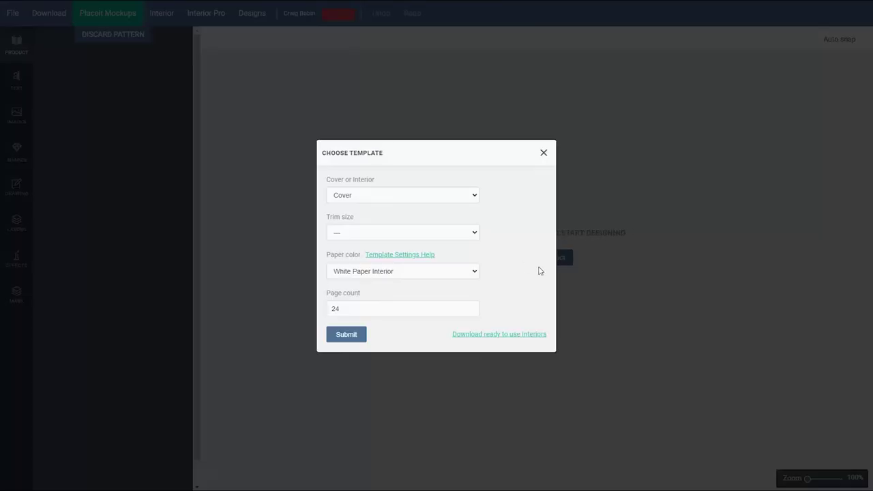
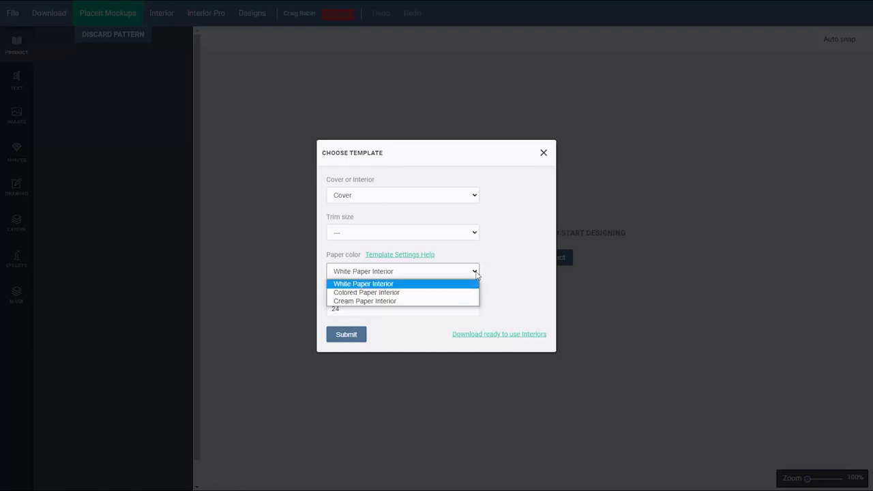
- Keep White Paper Interior as the cover template's paper color and set its page count to 120
left_click(476, 273)
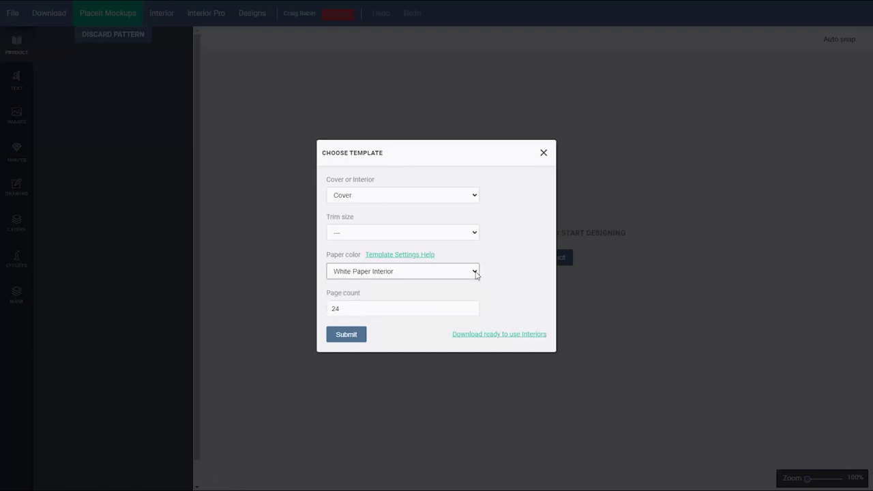
left_click_drag(350, 311, 314, 308)
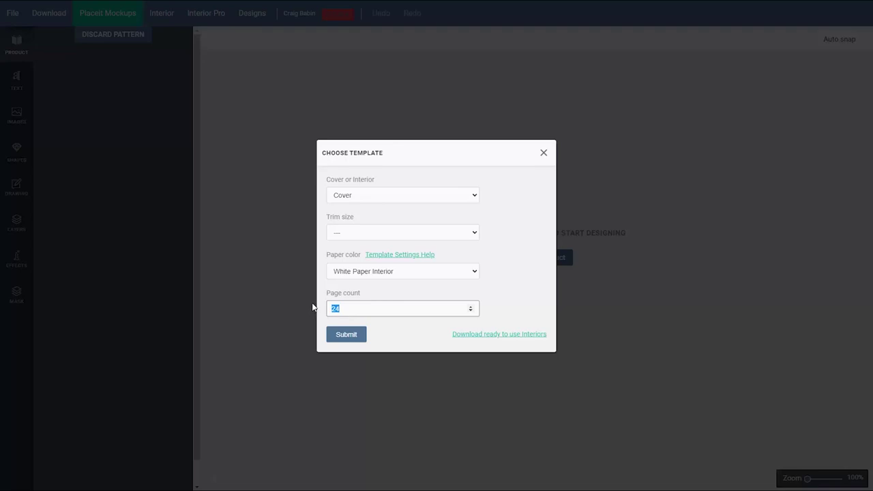
type("120")
left_click(487, 288)
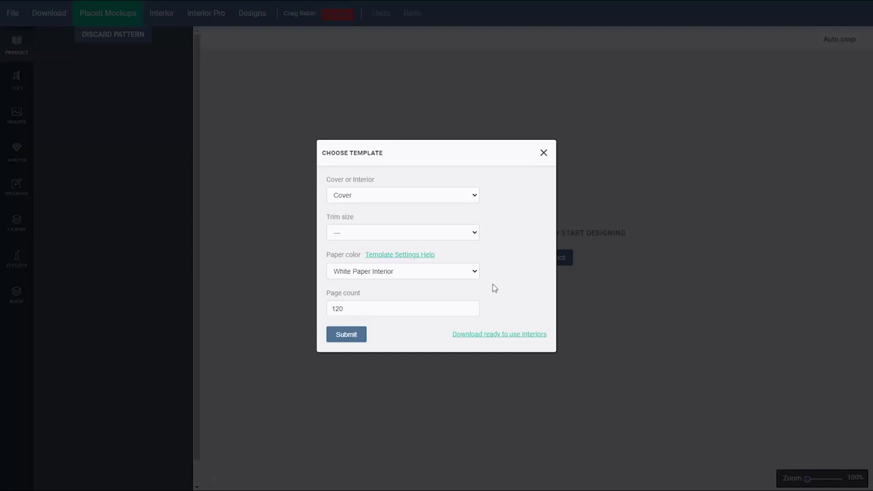
- Look at the trim size and bleed options for the Interior template type, and return the type to Cover
left_click(459, 197)
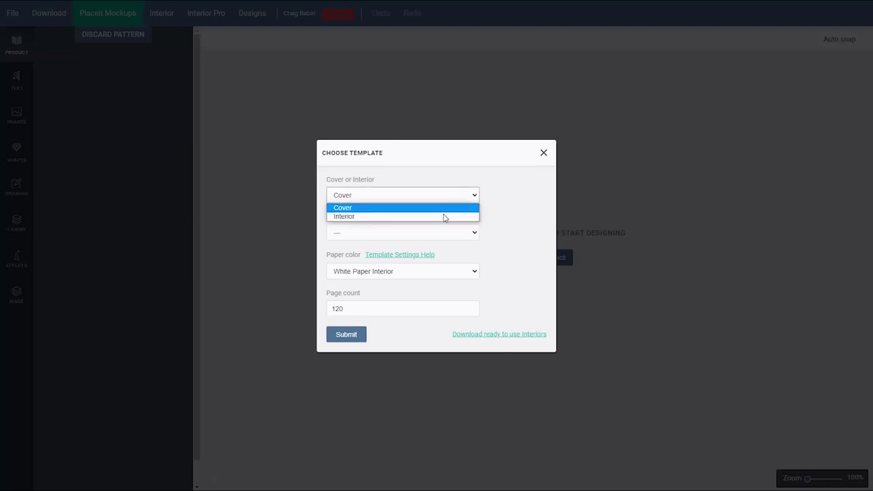
left_click(444, 217)
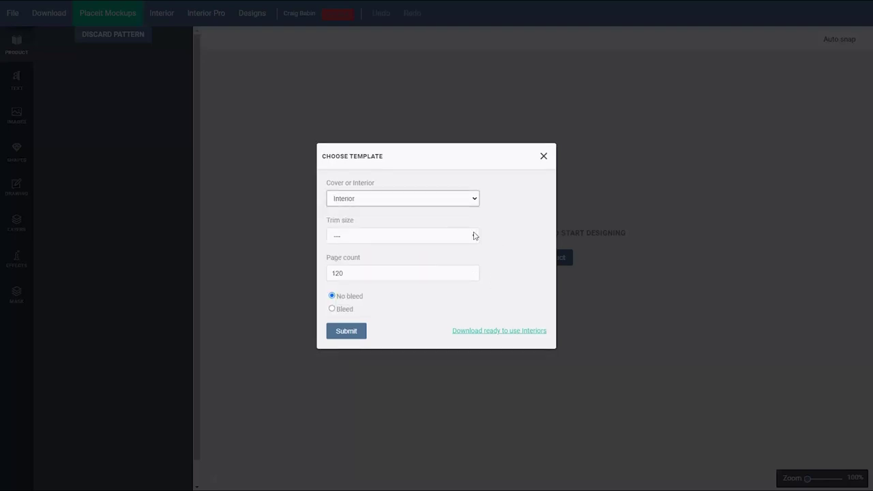
left_click(472, 237)
left_click(517, 253)
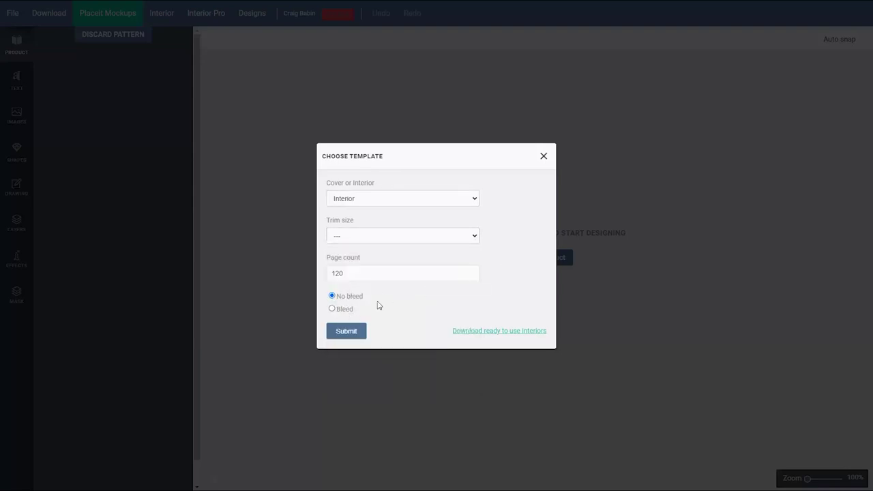
left_click(474, 202)
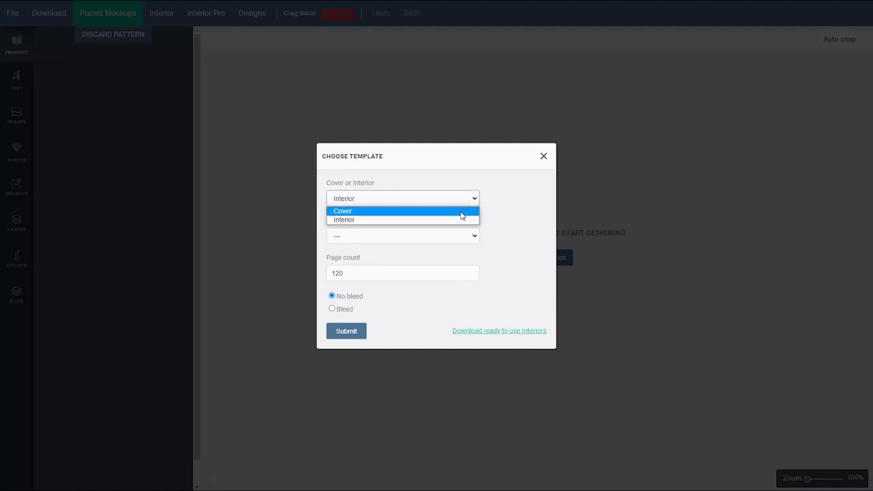
left_click(461, 210)
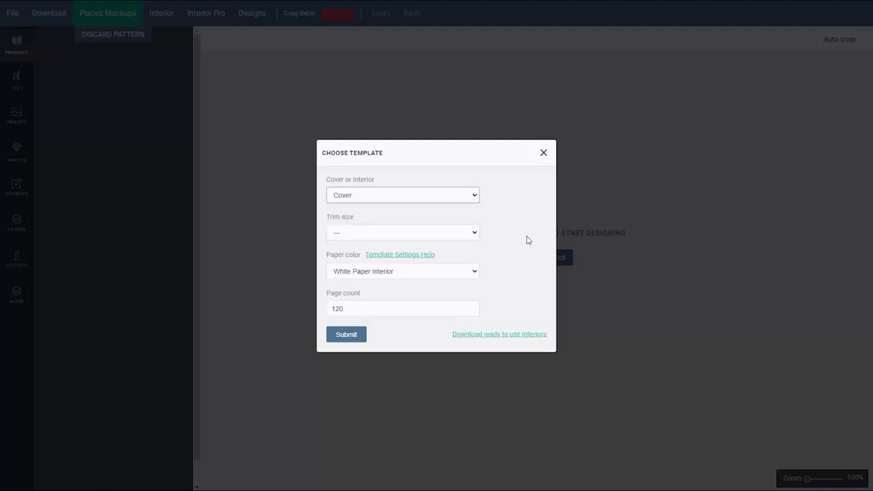
- Set the cover's trim size to 6 x 9 in (15.24 x 22.86 cm) and create the template
left_click(472, 234)
left_click(409, 280)
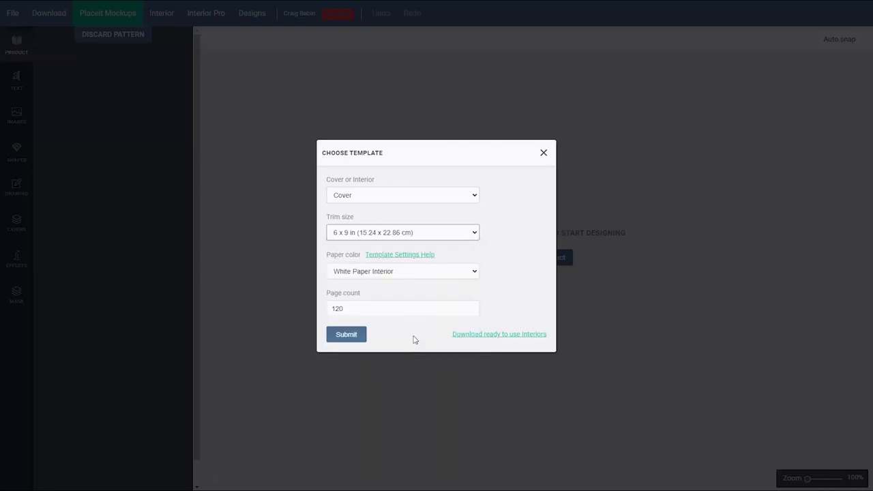
left_click(345, 335)
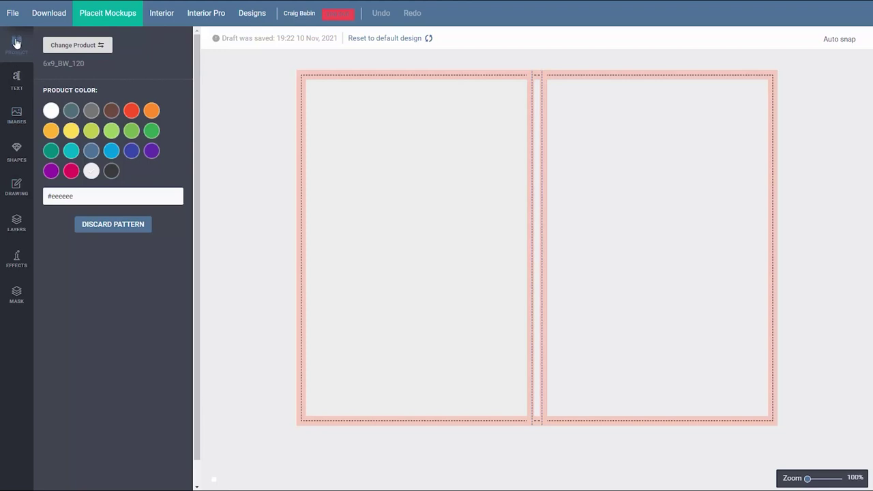
- Reopen the template settings for changing the product, look at the trim size options, and close them without choosing anything
left_click(80, 45)
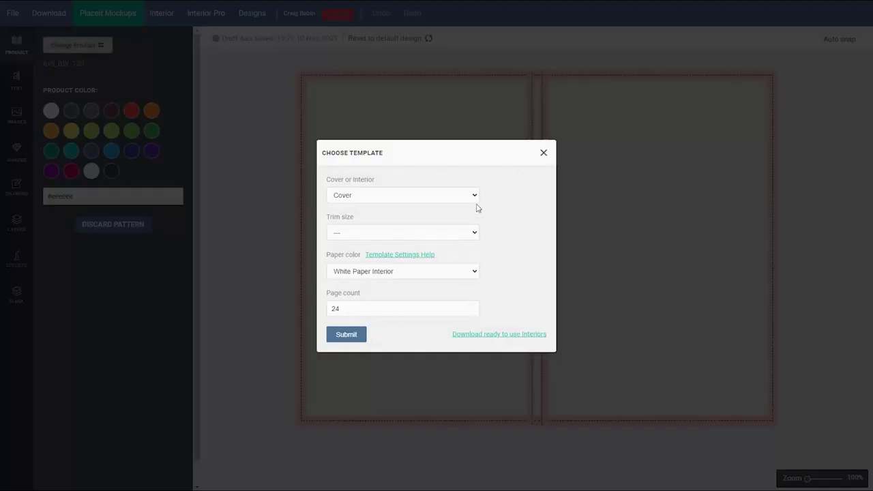
left_click(473, 234)
left_click(472, 234)
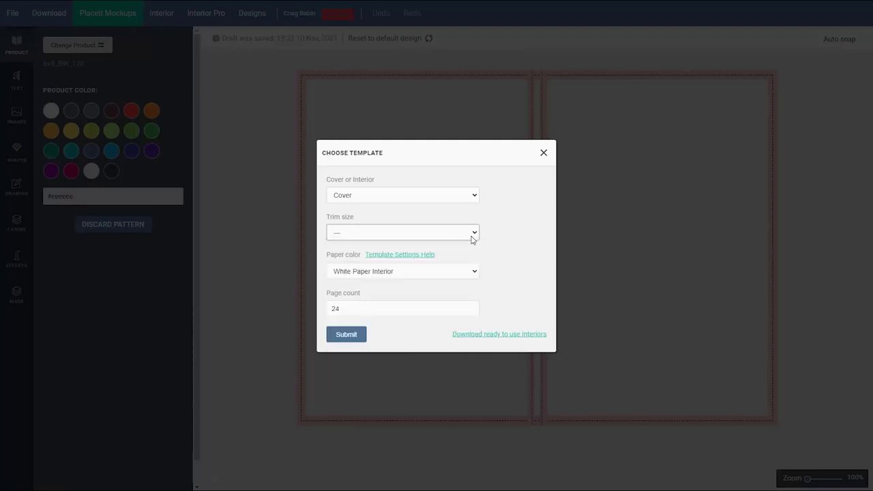
left_click(543, 155)
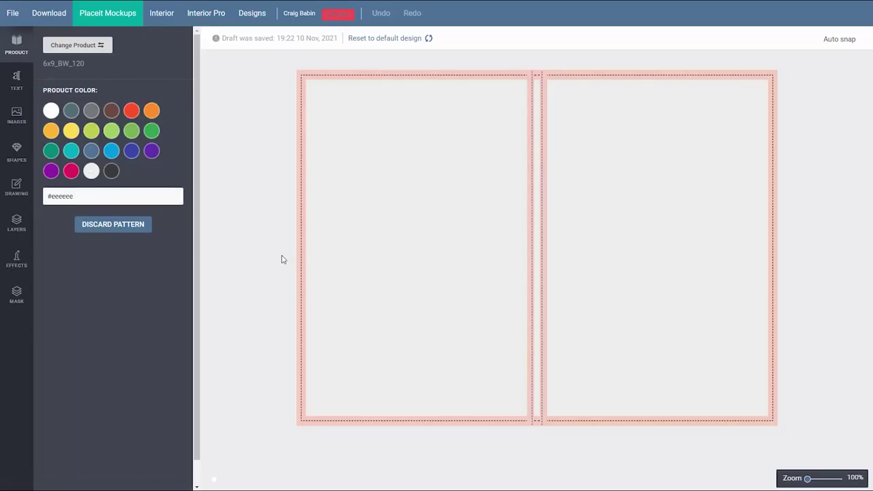
- Set the product color of the cover to white
left_click(91, 171)
left_click(51, 111)
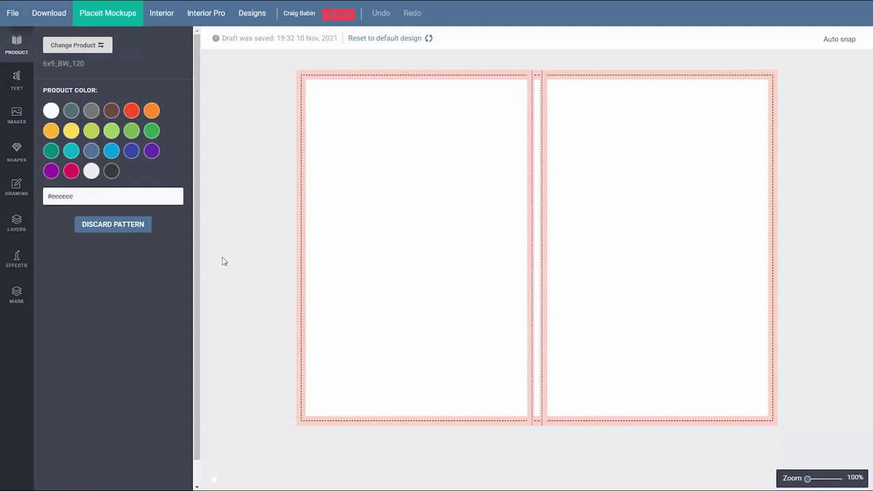
- Browse the additional fonts in the Fonts Manager and add the Lobster font to the text font list
left_click(17, 78)
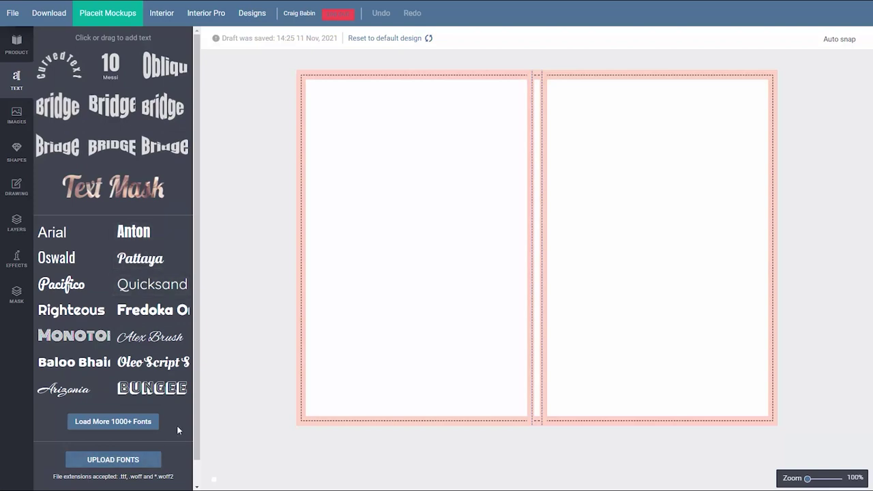
left_click(115, 422)
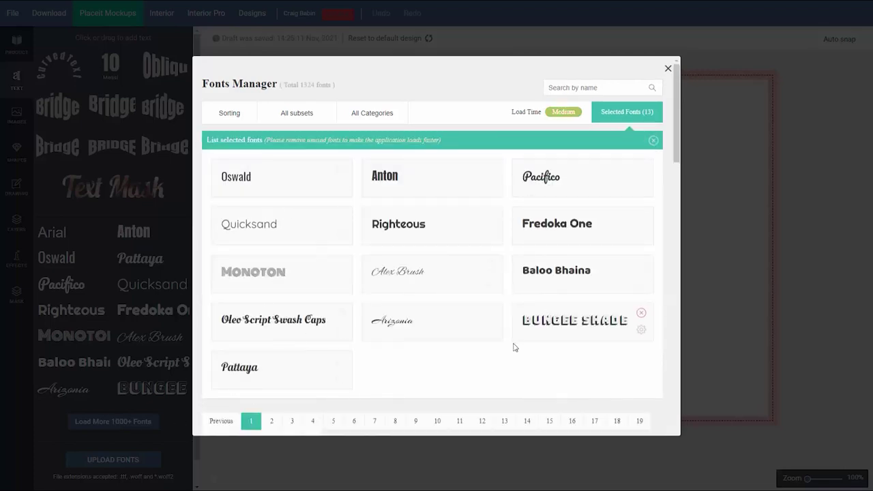
scroll(512, 346, "down", 1)
scroll(512, 346, "down", 3)
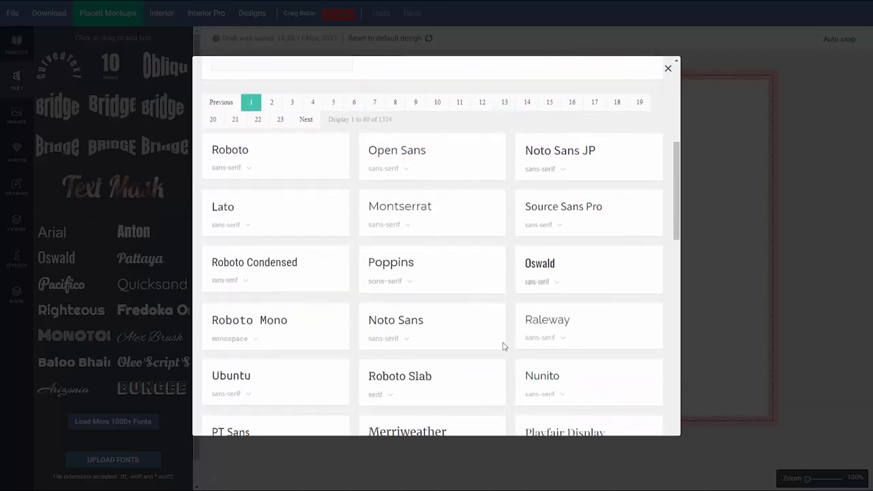
scroll(541, 360, "down", 4)
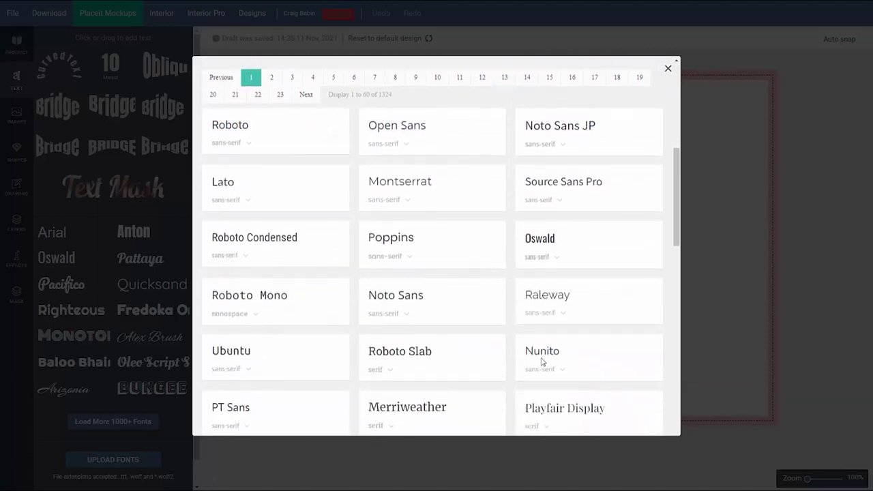
scroll(540, 358, "down", 5)
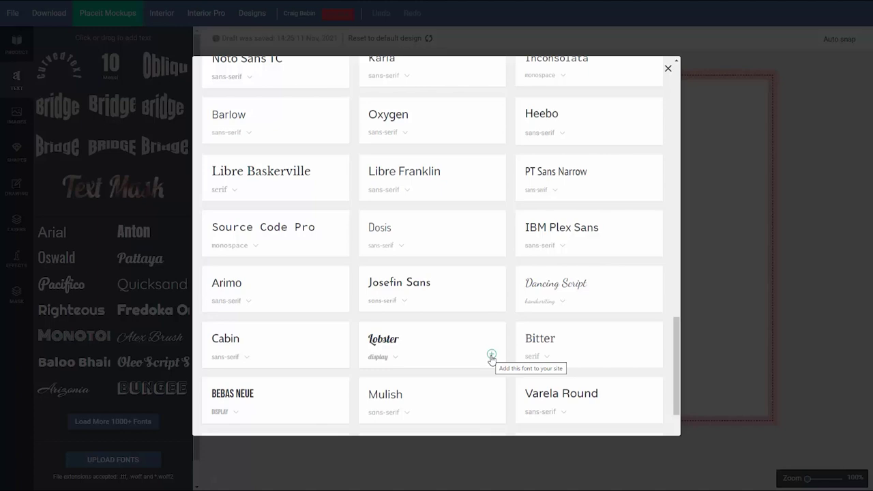
left_click(492, 357)
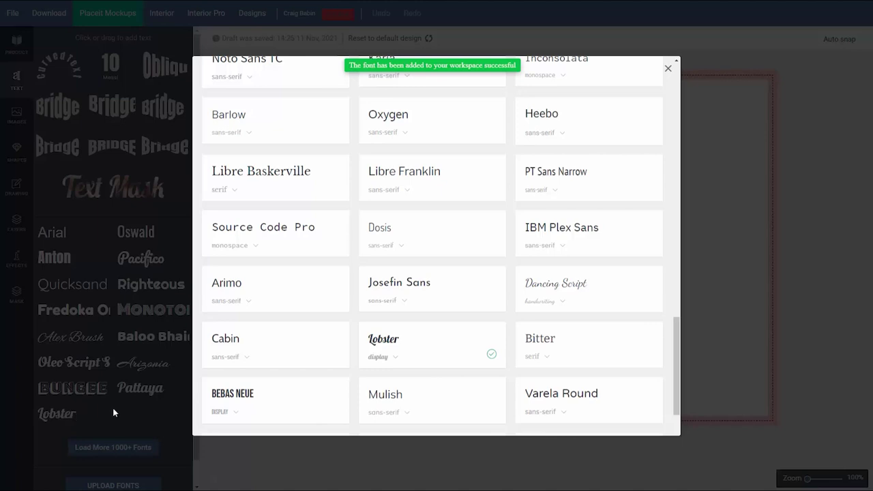
scroll(485, 271, "up", 10)
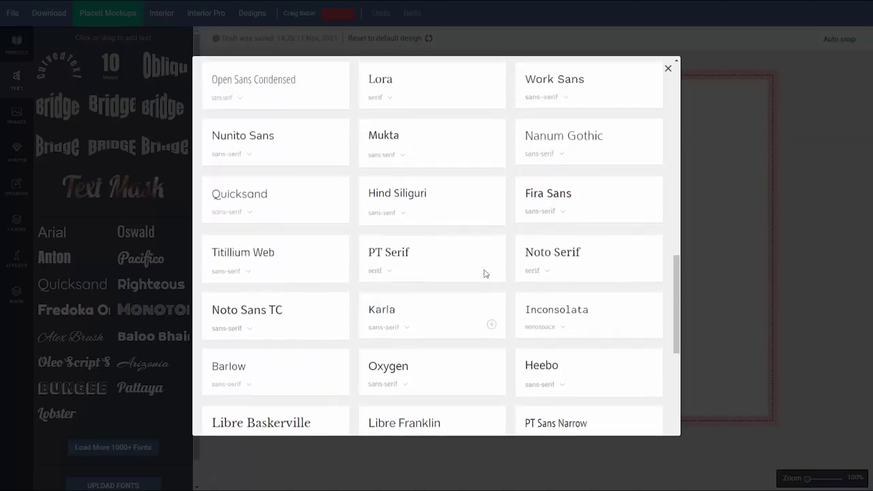
scroll(485, 277, "up", 4)
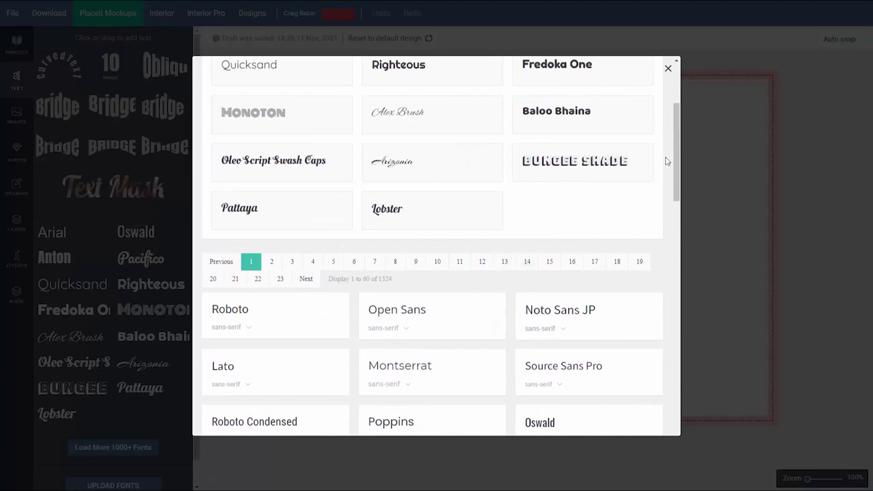
left_click(668, 69)
scroll(161, 350, "down", 1)
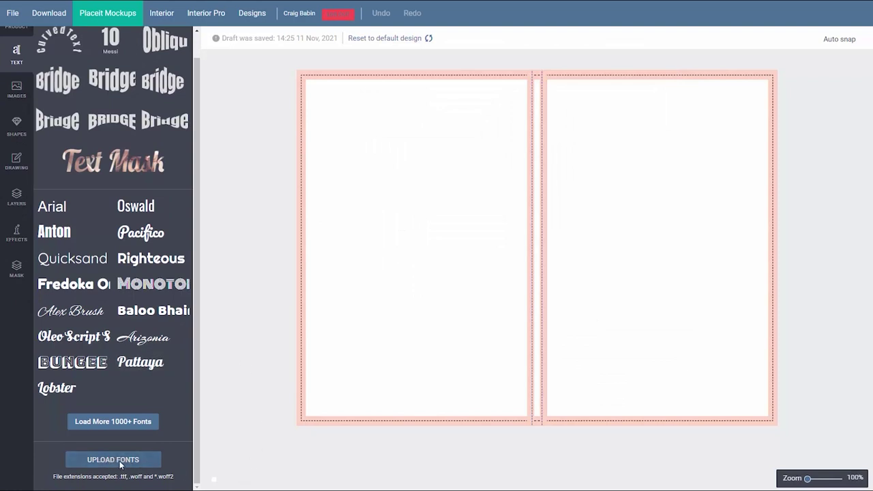
scroll(197, 361, "up", 1)
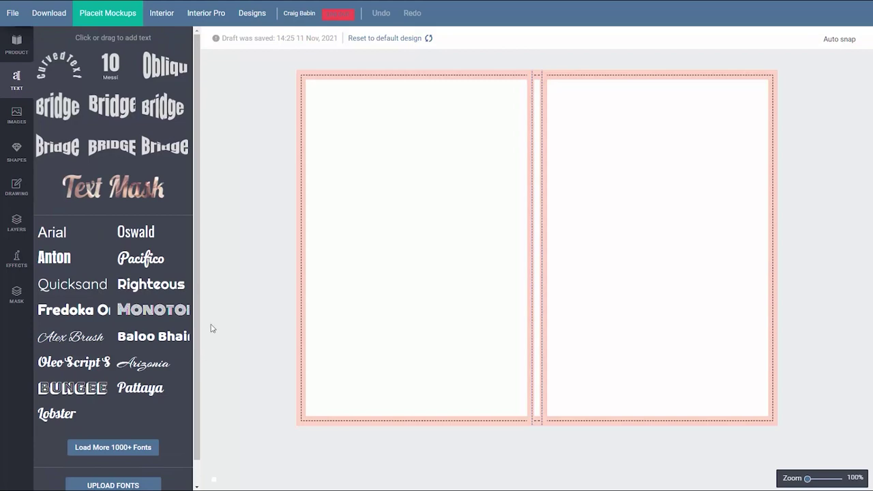
- Try a bulging Bridge text on the left half of the cover in the Monoton font, and delete it
left_click(57, 105)
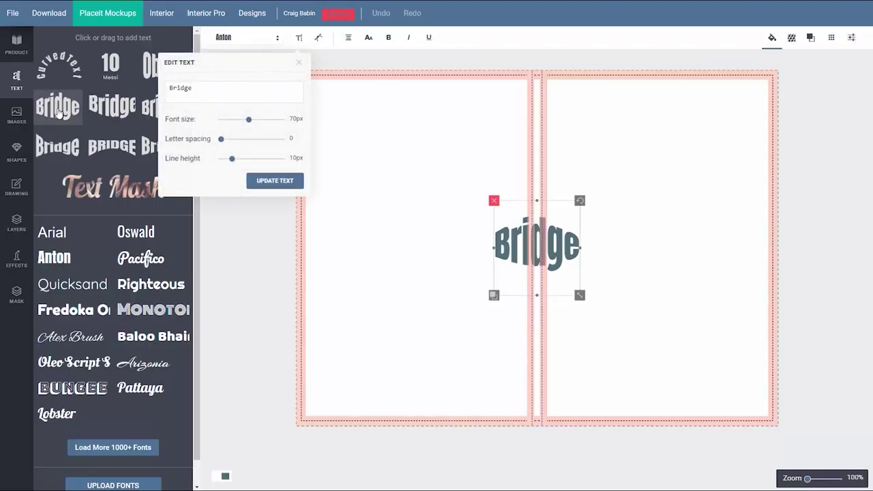
left_click_drag(512, 239, 421, 228)
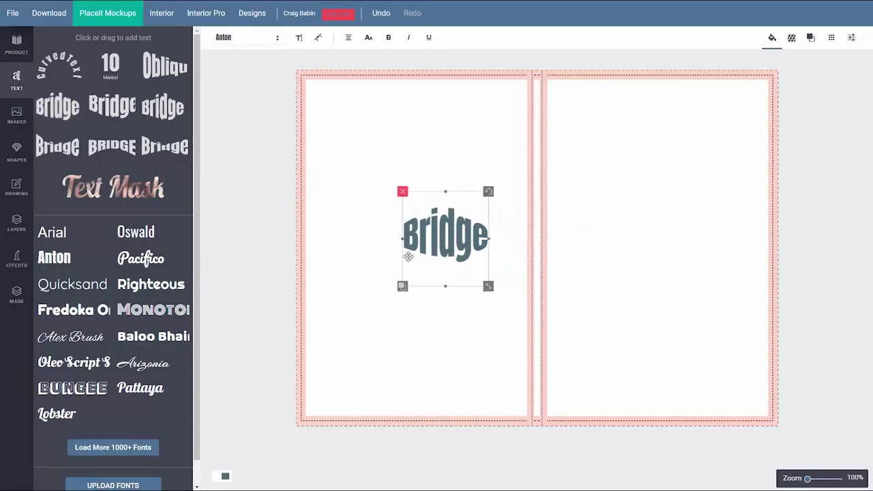
left_click(275, 40)
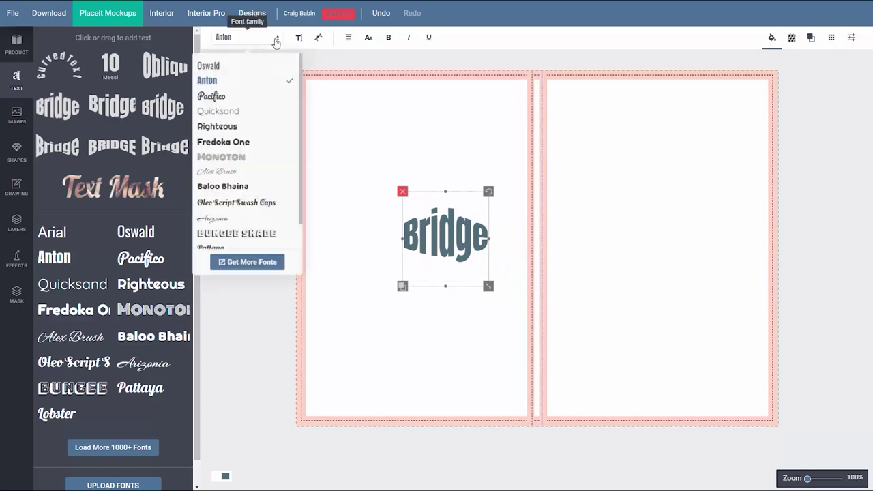
left_click(224, 159)
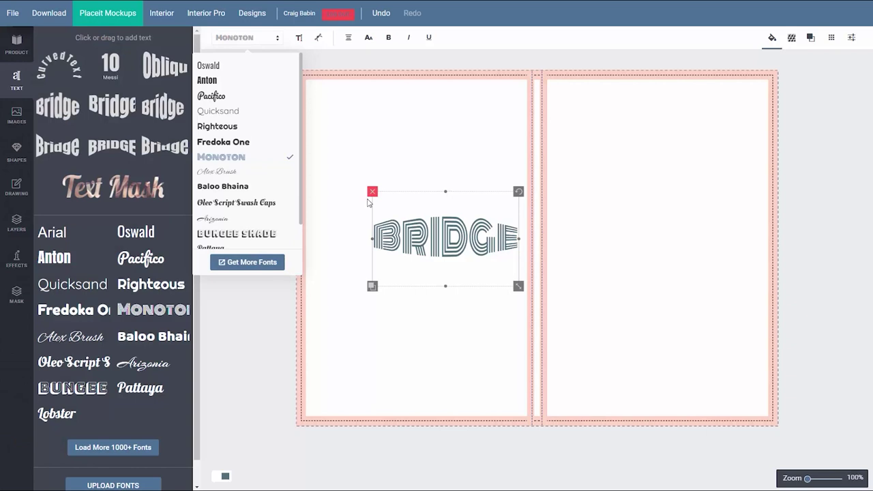
left_click(373, 193)
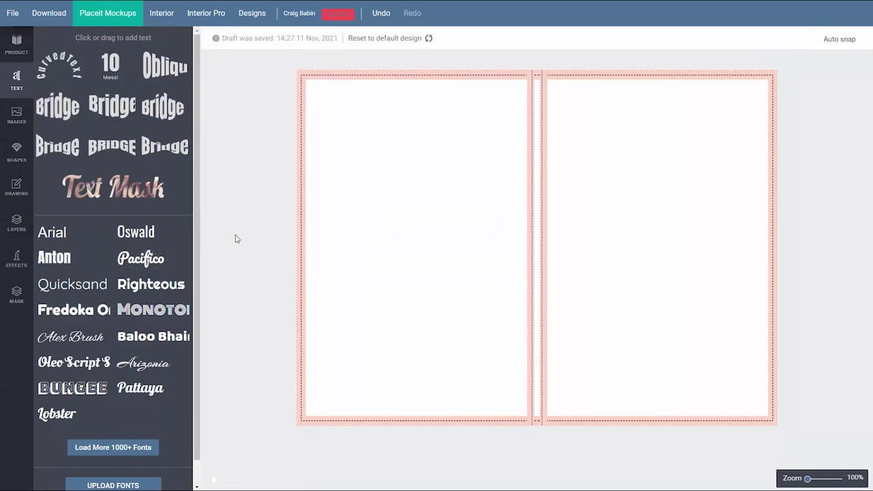
- Add a text in the Anton font, enlarge it and place it in the upper part of the cover's left half
left_click(60, 259)
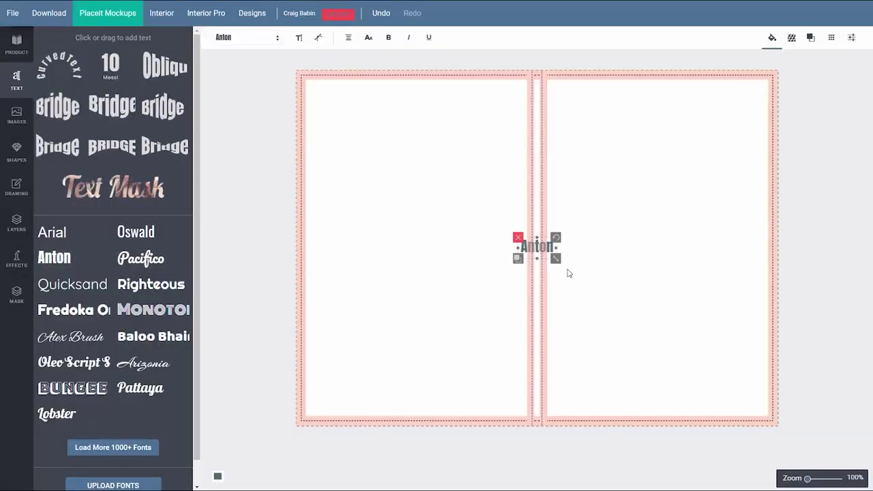
left_click_drag(557, 260, 563, 268)
left_click_drag(576, 272, 456, 229)
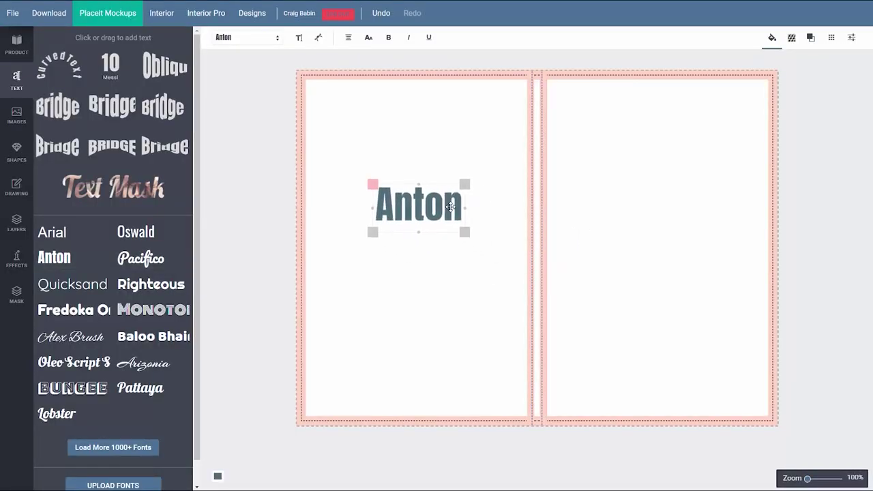
- Apply the Bridge text effect to the Anton text and set its offset to 75
left_click(320, 38)
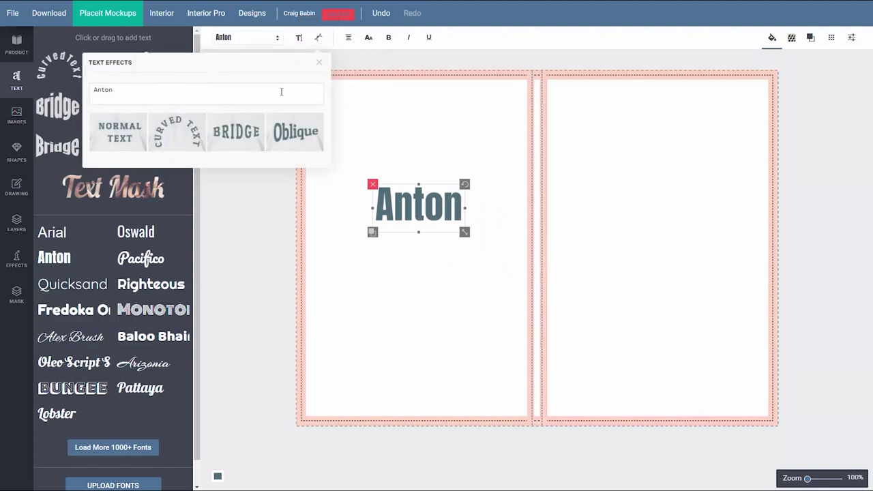
left_click(229, 140)
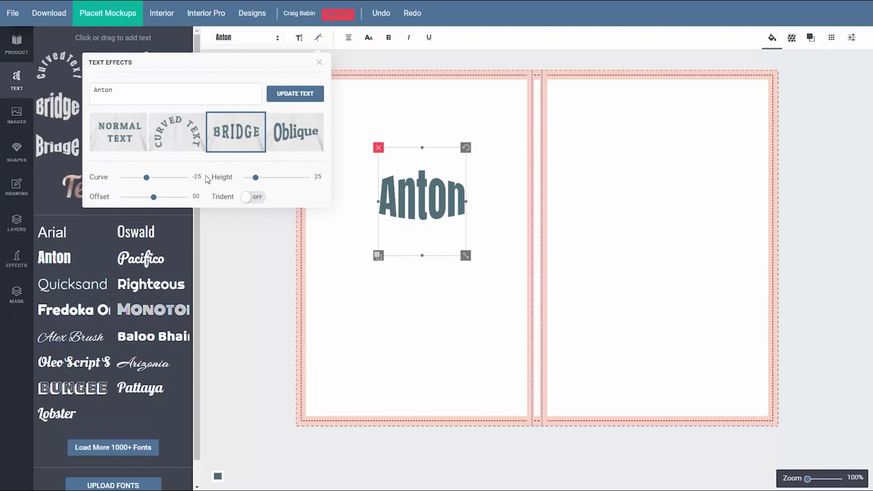
left_click_drag(255, 178, 255, 179)
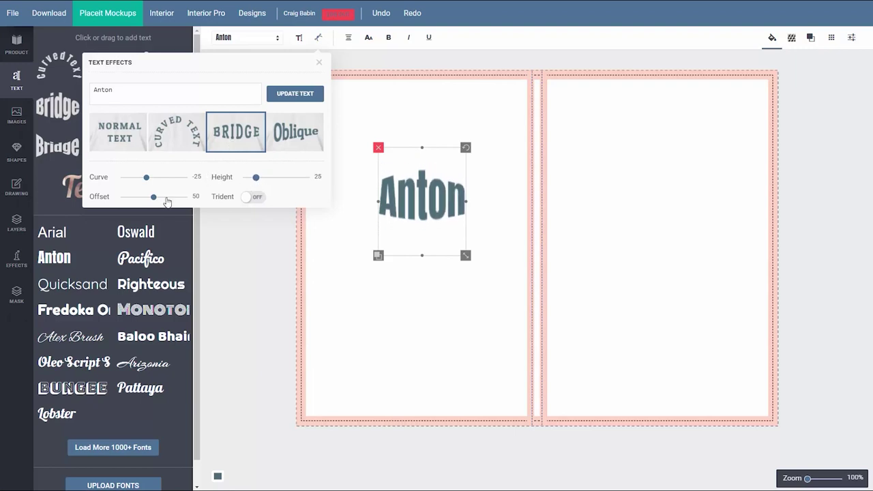
left_click_drag(154, 197, 165, 199)
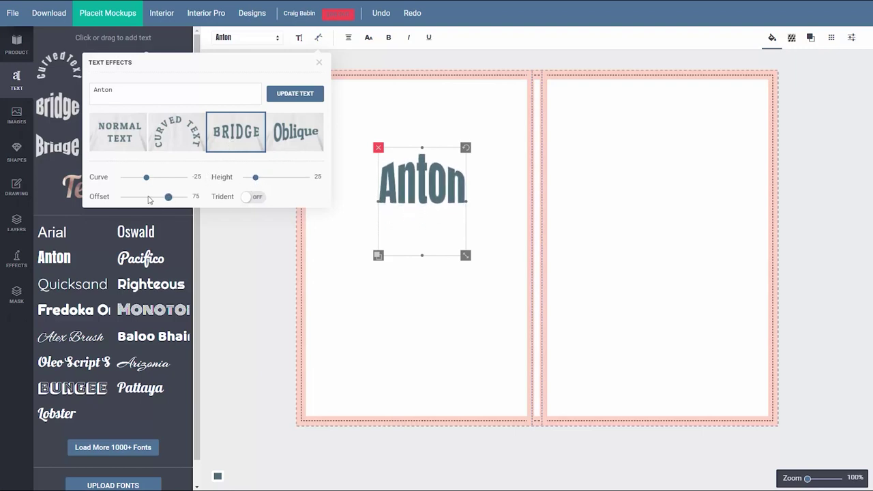
left_click(318, 62)
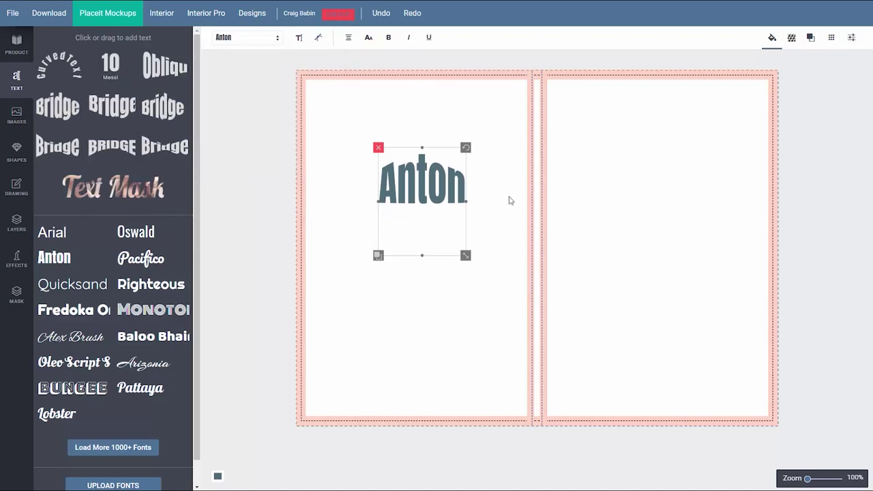
- Duplicate the arched Anton text, move the copy down over the spine, and delete that copy
mouse_move(466, 147)
left_mouse_down()
mouse_move(475, 155)
mouse_move(466, 147)
left_mouse_up()
mouse_move(465, 257)
left_mouse_down()
mouse_move(493, 288)
mouse_move(469, 257)
left_mouse_up()
left_click(376, 257)
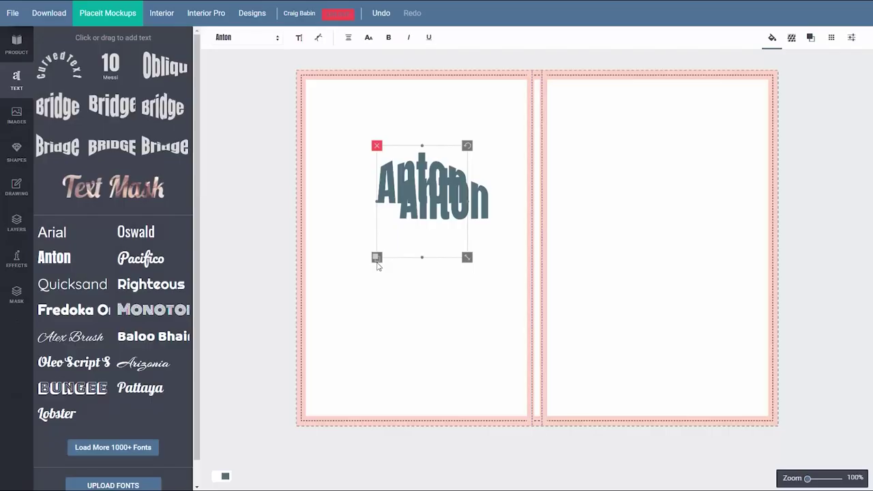
left_click_drag(472, 214, 542, 244)
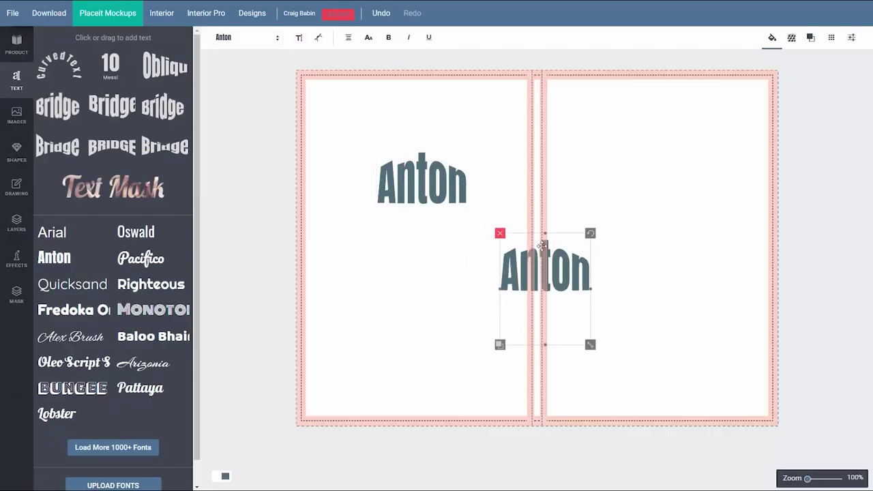
left_click(500, 233)
left_click(442, 203)
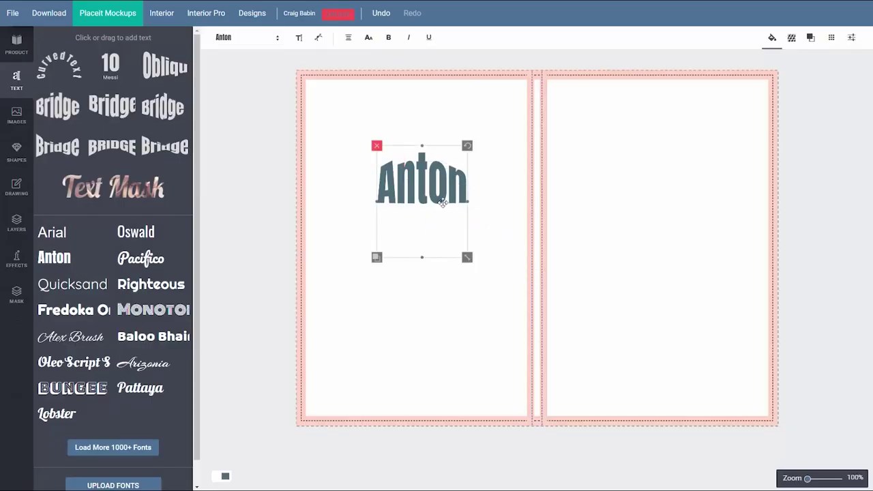
- Examine the Anton text's font size, letter spacing and line height settings
left_click(299, 38)
left_click_drag(232, 120, 237, 121)
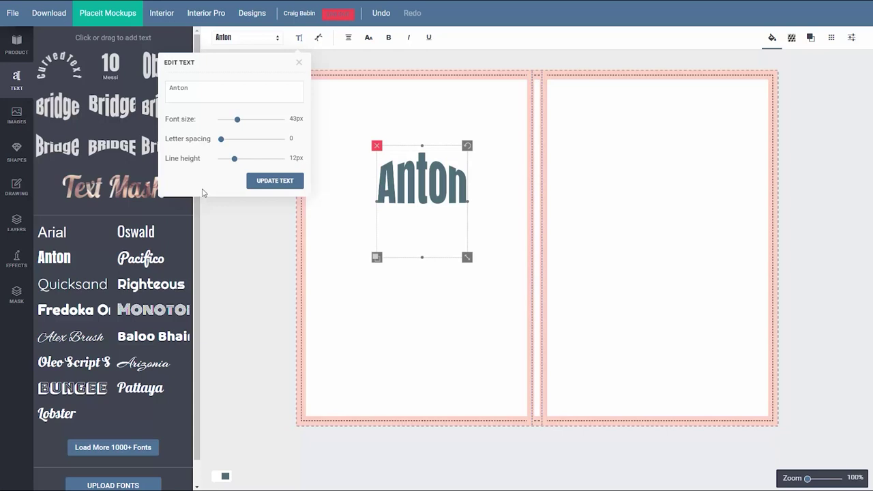
left_click(300, 63)
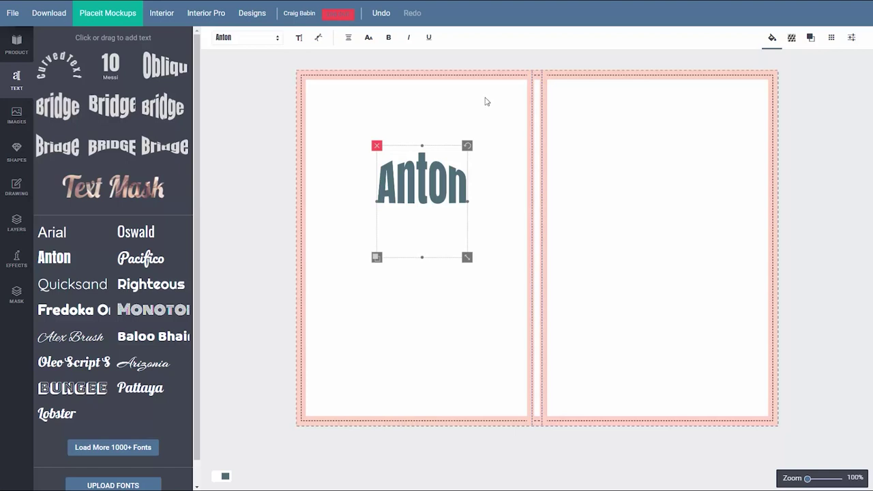
- Paste a copy of the Anton text onto the cover and remove the pasted copy
key("ctrl+v")
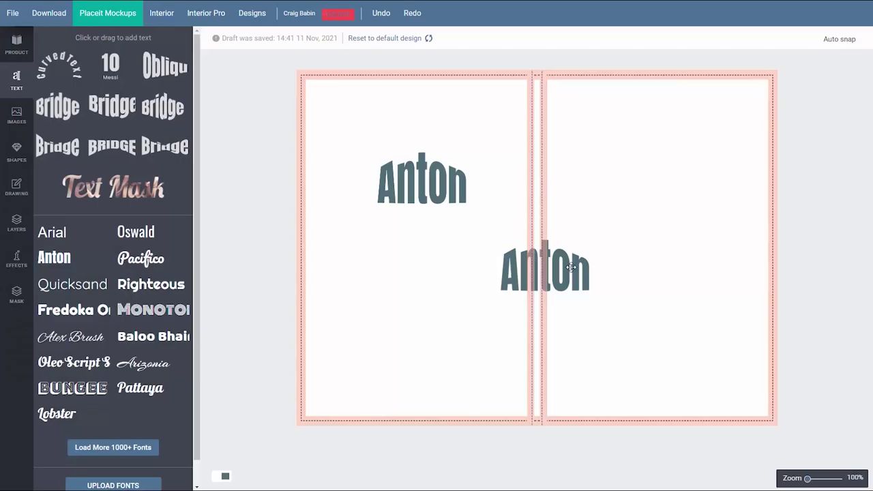
left_click(500, 233)
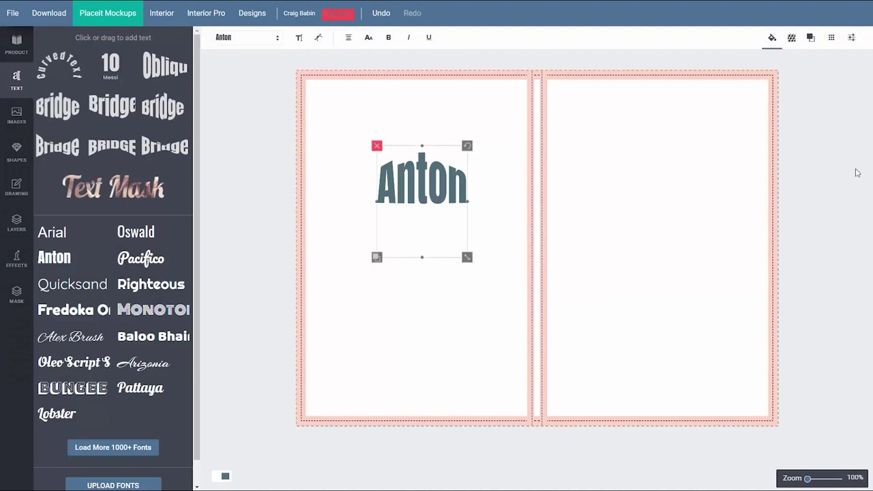
- Change the Anton text's fill to the custom purple #6b227a, keeping the transparency value at 100%
left_click(772, 43)
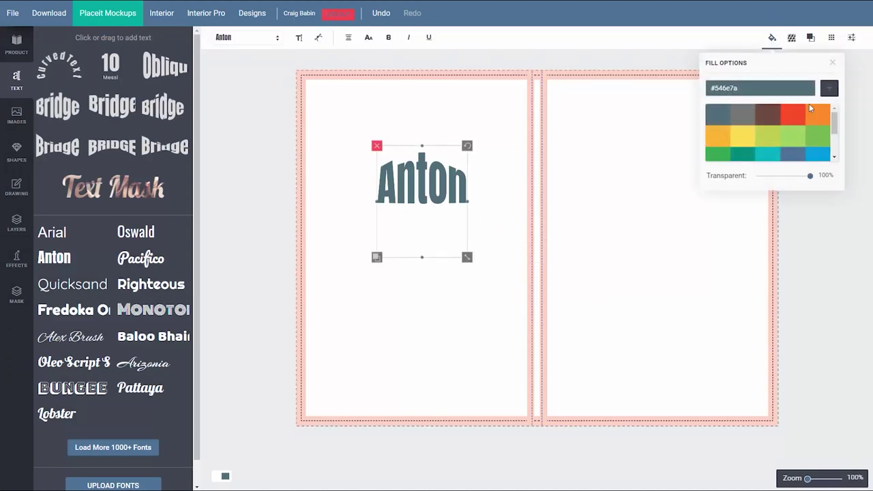
scroll(750, 147, "down", 3)
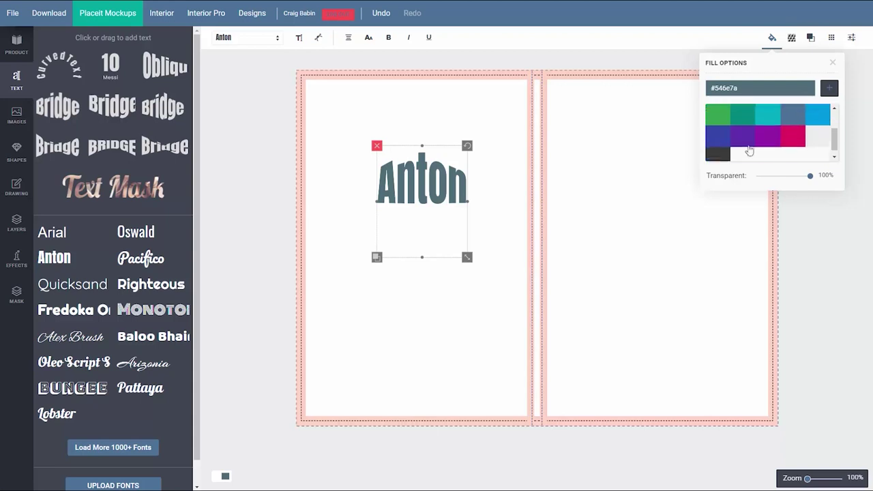
left_click(754, 89)
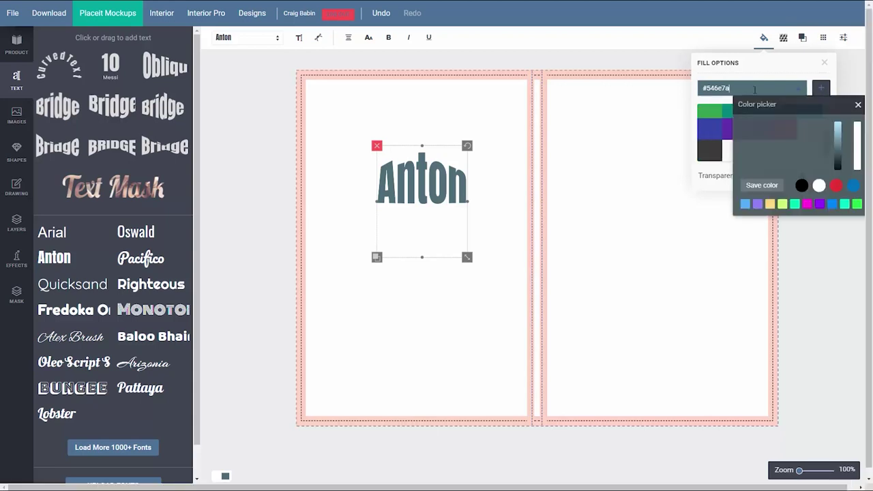
left_click(809, 136)
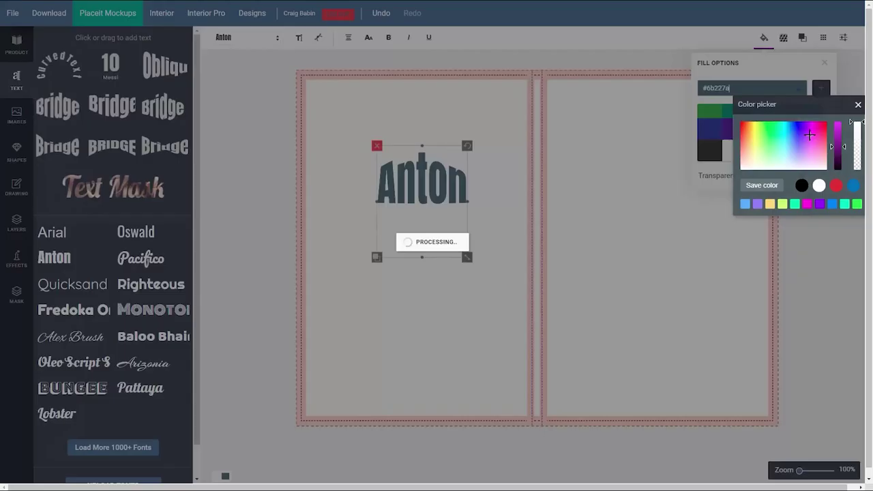
left_click(858, 105)
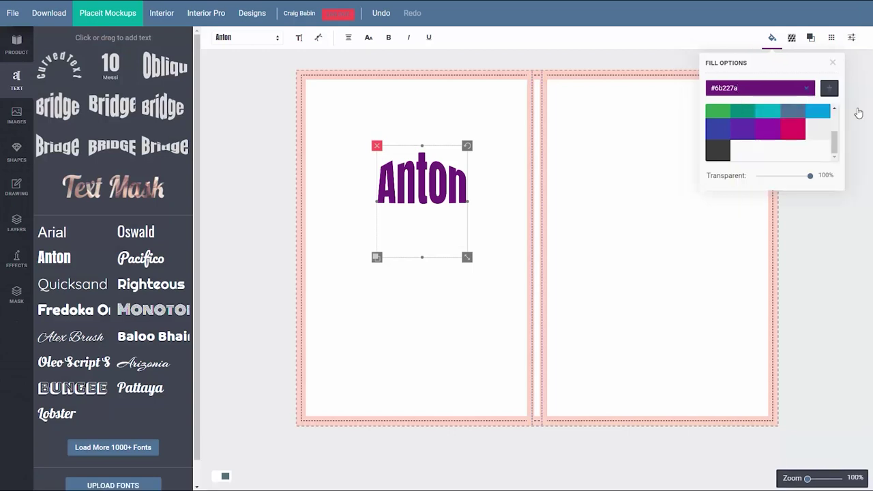
mouse_move(809, 176)
left_mouse_down()
mouse_move(786, 178)
mouse_move(820, 177)
left_mouse_up()
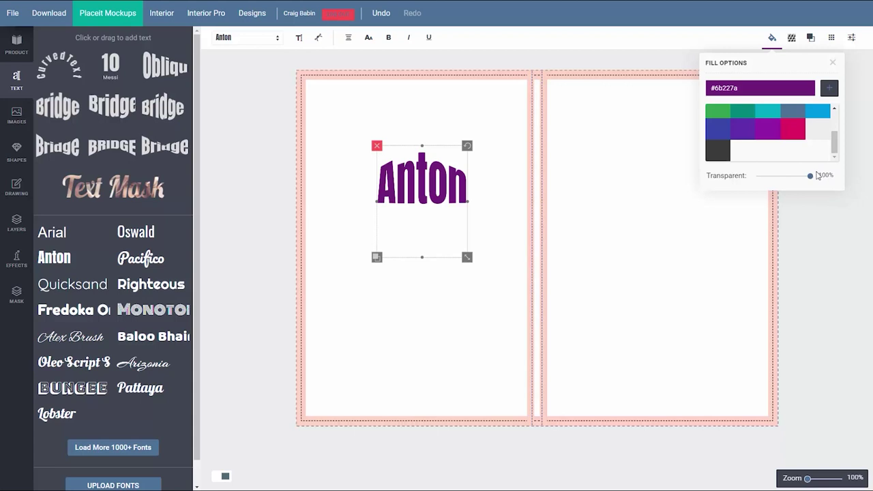
left_click(833, 64)
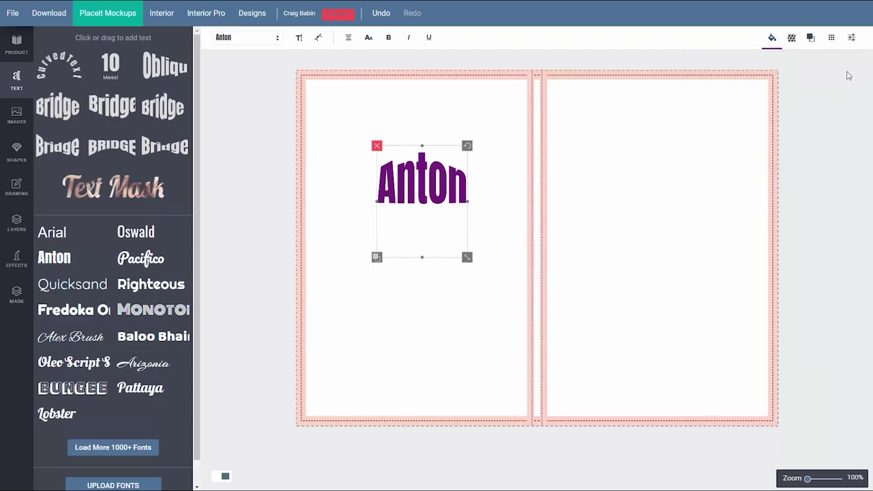
- Try the Vertical Bricks Repeat pattern on the Anton text, and undo the pattern and the purple fill
left_click(792, 40)
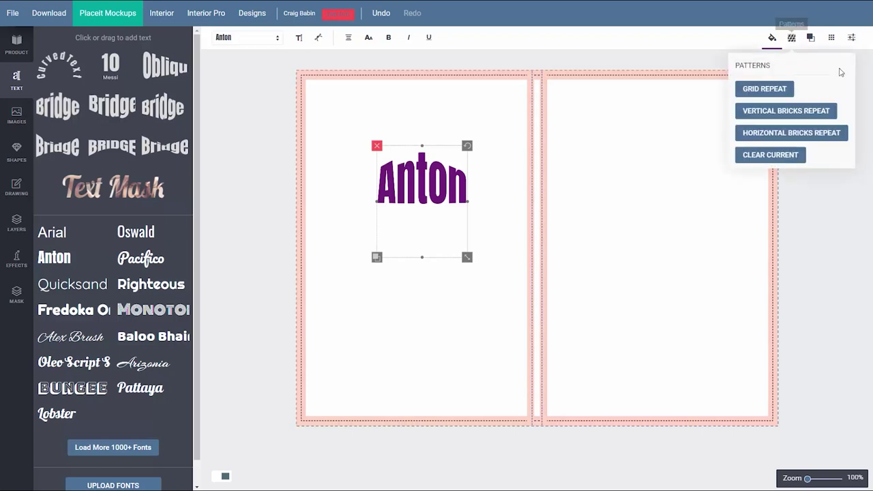
left_click(760, 112)
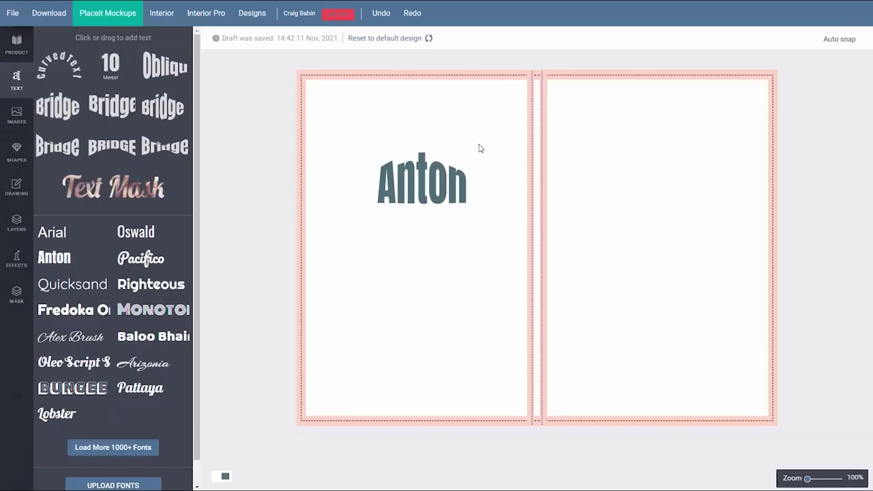
- Try the left and top-right layer positions for the Anton text, and move it back to the upper part of the cover's left half
left_click(429, 175)
left_click(810, 38)
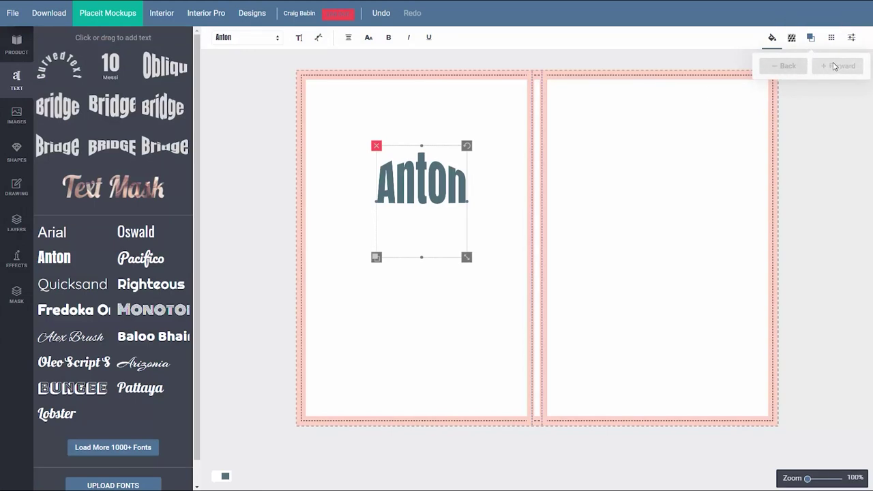
left_click(830, 37)
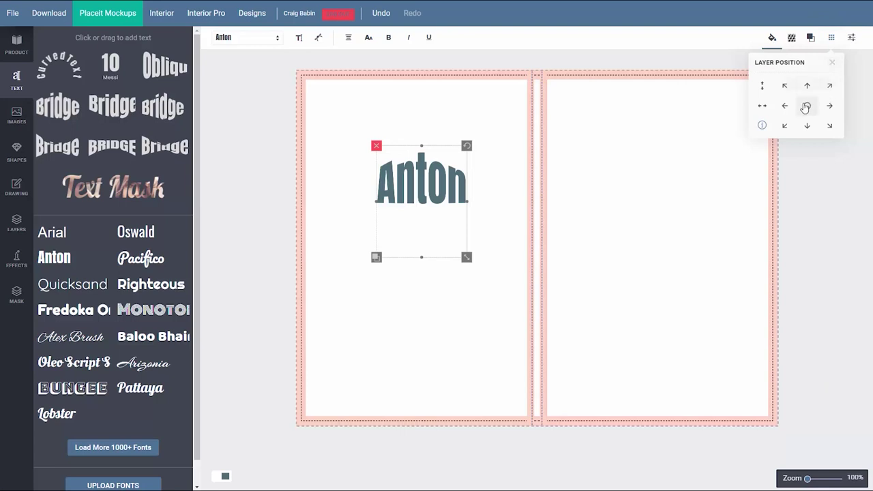
left_click(787, 107)
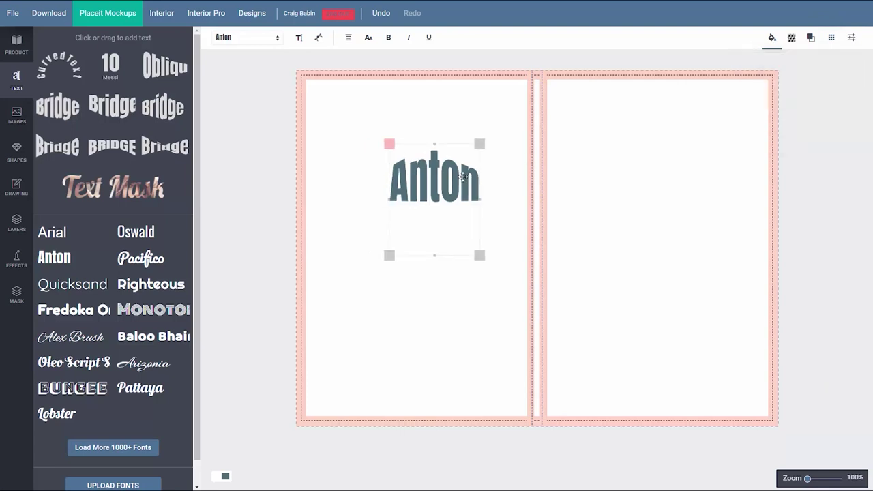
left_click(830, 38)
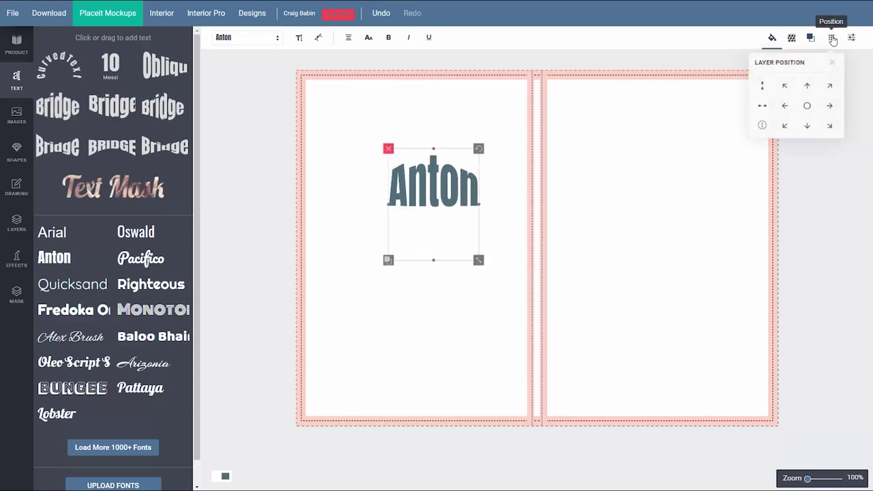
left_click(831, 86)
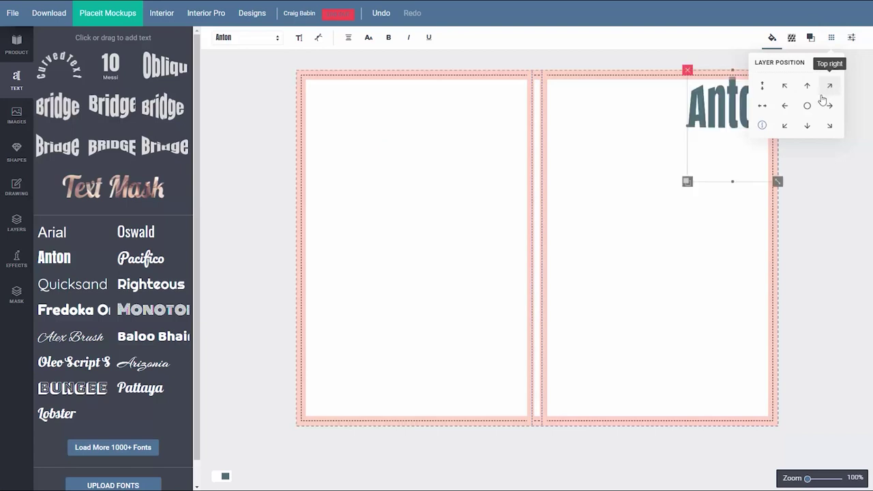
left_click_drag(721, 107, 418, 191)
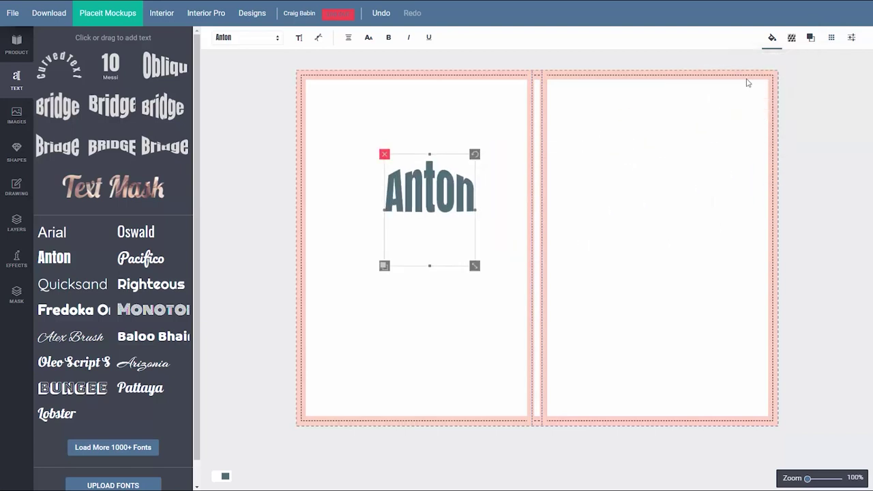
- Try flipping the Anton text along X and along Y, turning each flip off again
left_click(852, 39)
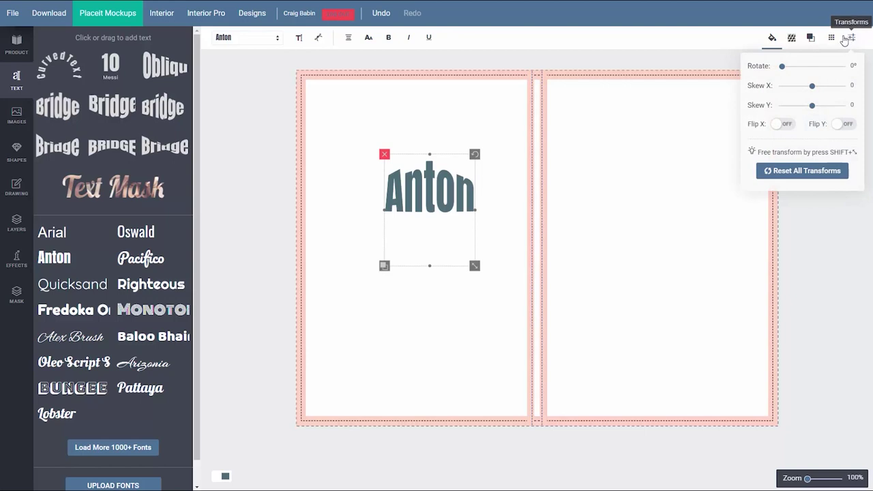
left_click_drag(782, 66, 782, 66)
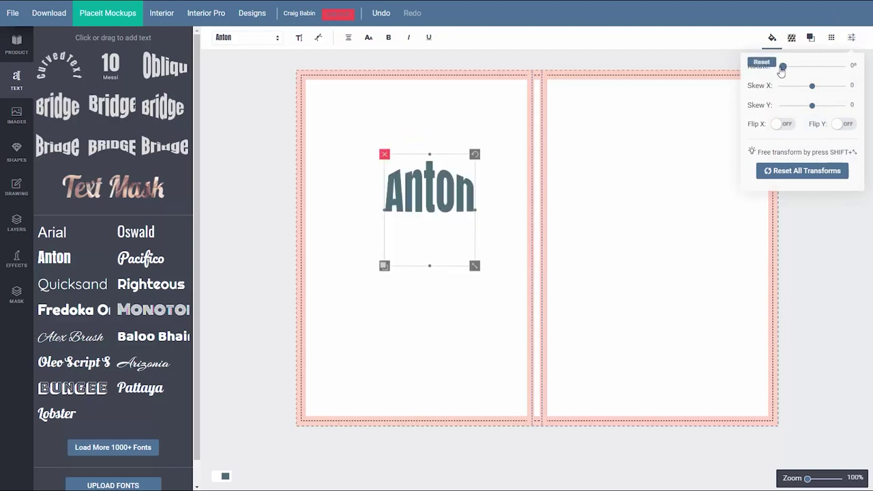
left_click(786, 125)
left_click(786, 126)
left_click(848, 126)
left_click(849, 126)
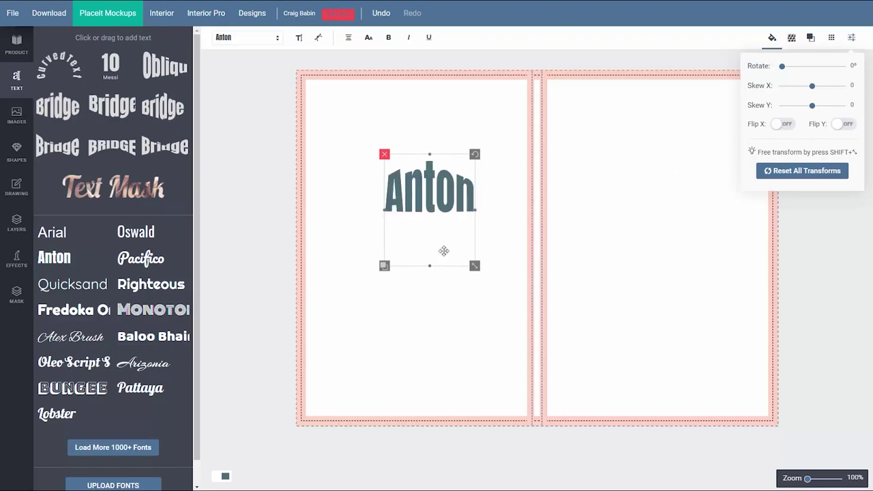
- Duplicate the Anton text, flip the copy vertically directly below the original, and set its transparency value to 32% for a reflection effect
left_click(383, 268)
left_click_drag(450, 198, 429, 205)
left_click(846, 124)
left_click(772, 40)
left_click_drag(804, 176, 776, 176)
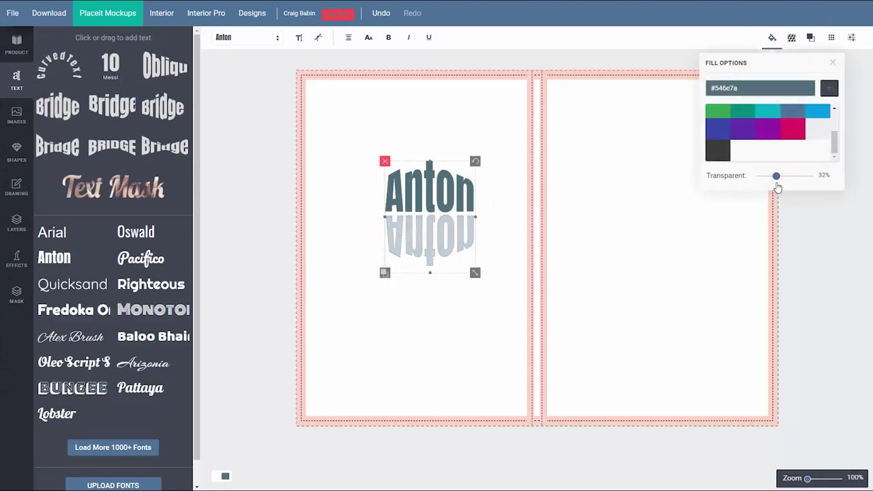
- Delete the Anton text and its reflection from the cover, and open the image upload options
left_click(658, 228)
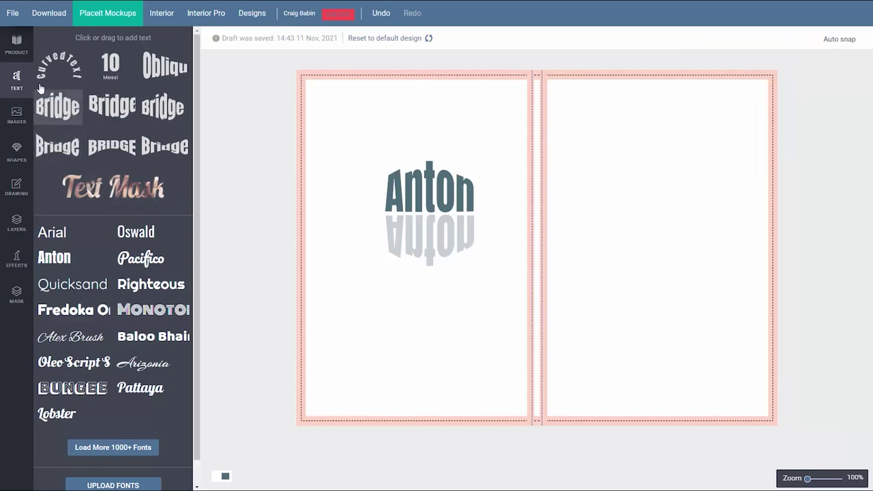
left_click(400, 216)
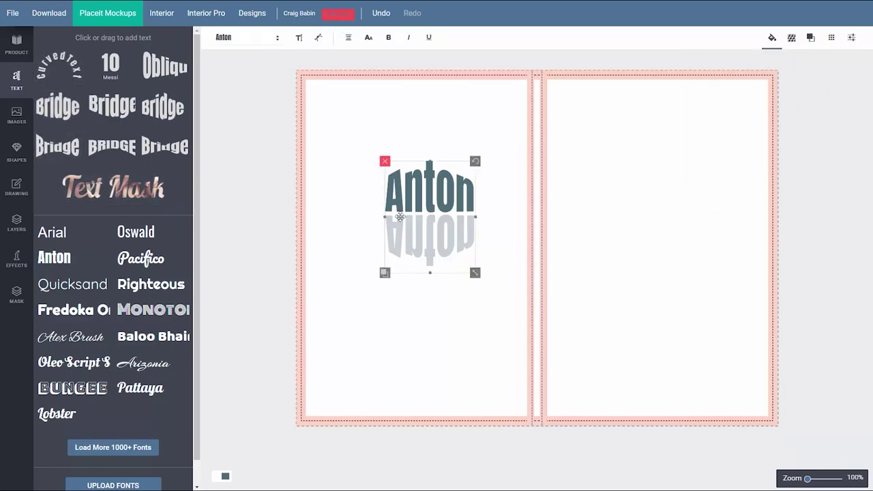
key("ctrl+z")
left_click(401, 217)
key("Delete")
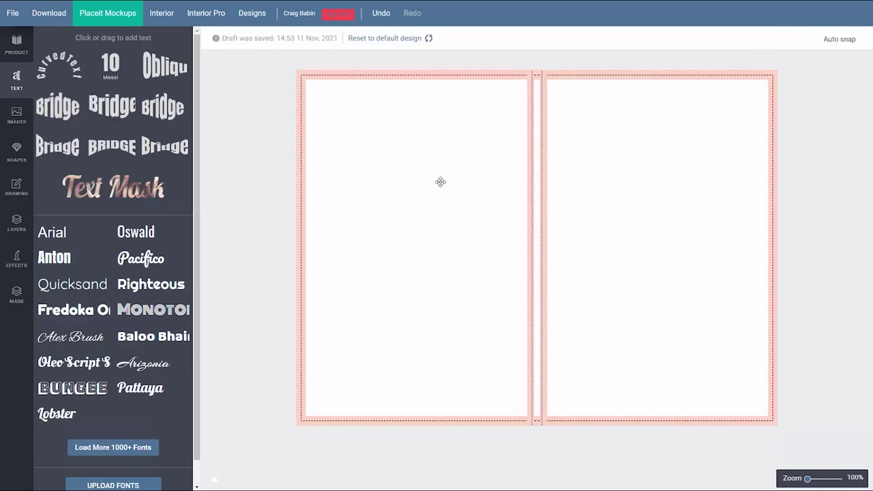
left_click(17, 115)
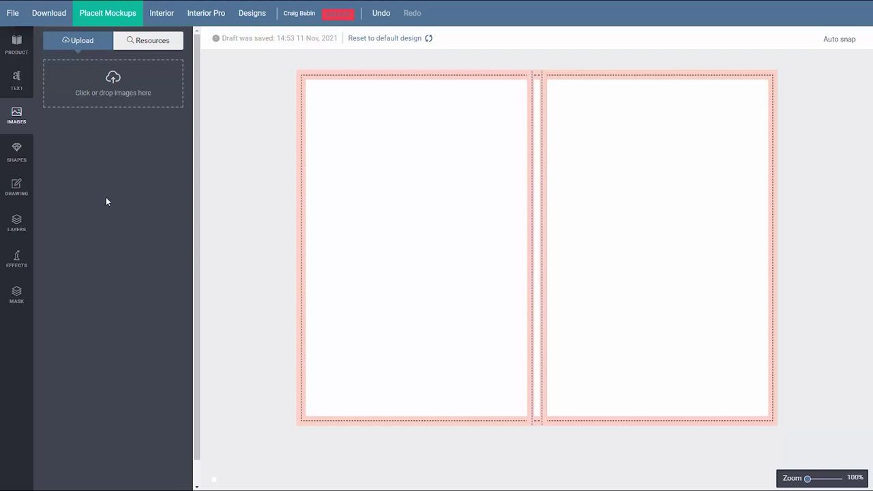
- Search the image resources for "Christmas" and browse the pictures offered
left_click(145, 44)
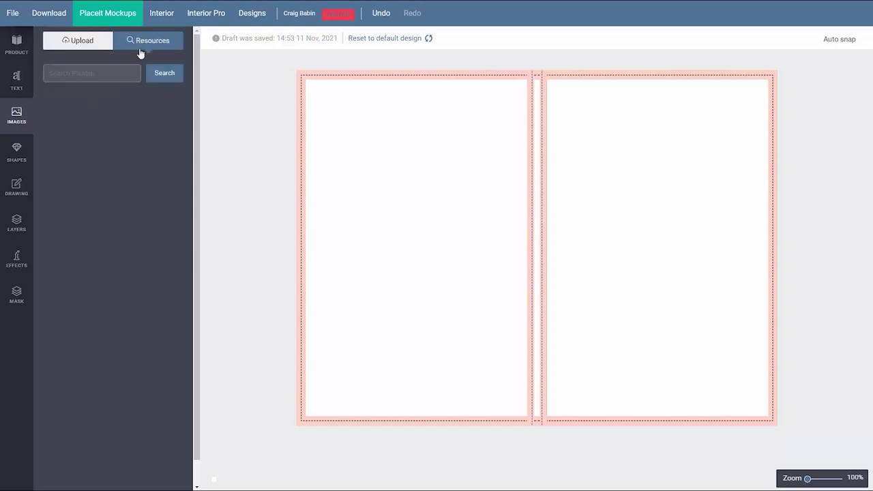
type("Christmas")
left_click(160, 77)
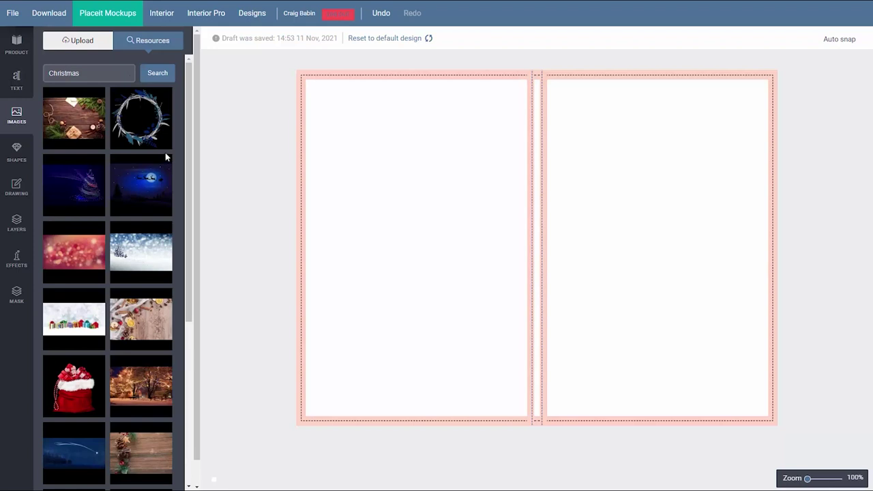
scroll(139, 212, "down", 5)
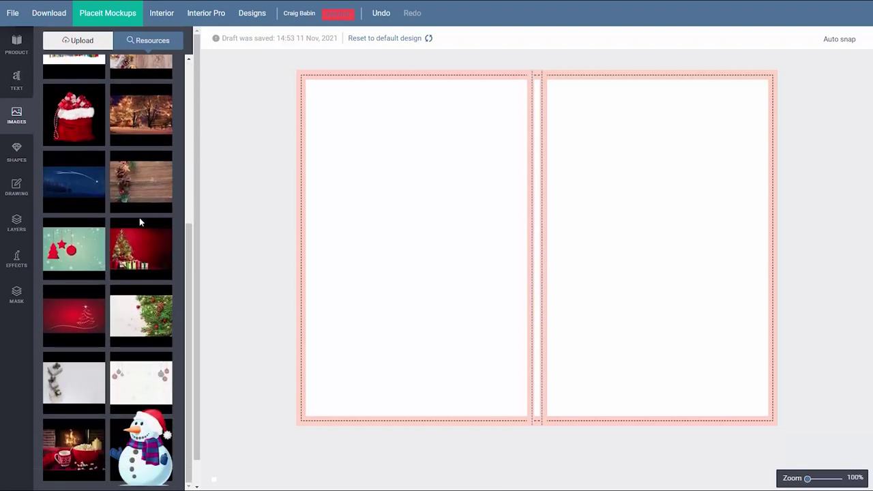
scroll(139, 219, "up", 5)
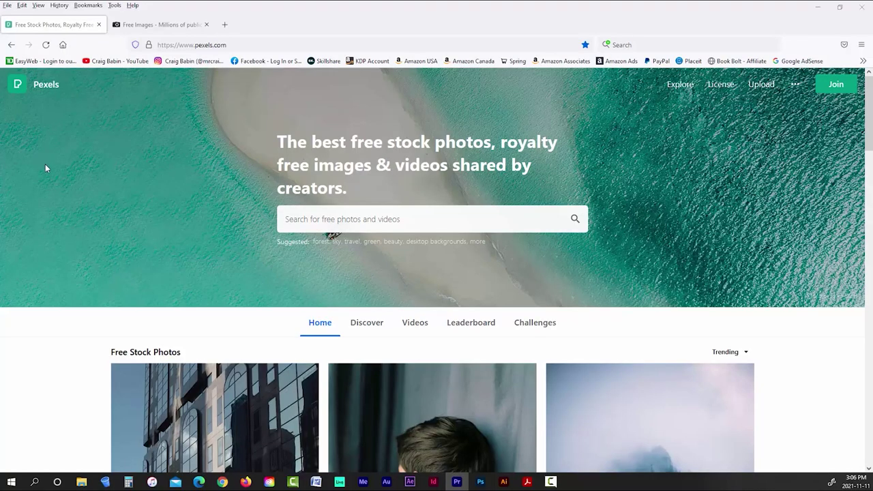
- Switch to Pexels in the browser, rerun the recent search for Nature, and browse the free photos
left_click(336, 219)
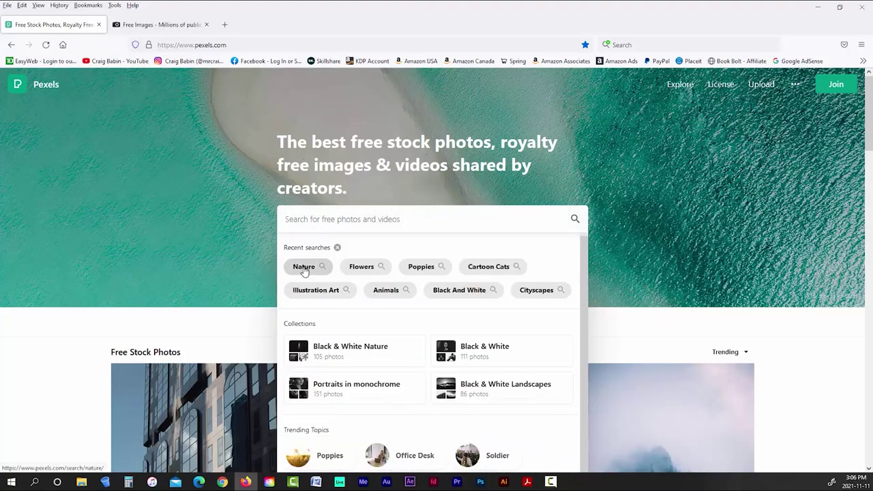
left_click(303, 266)
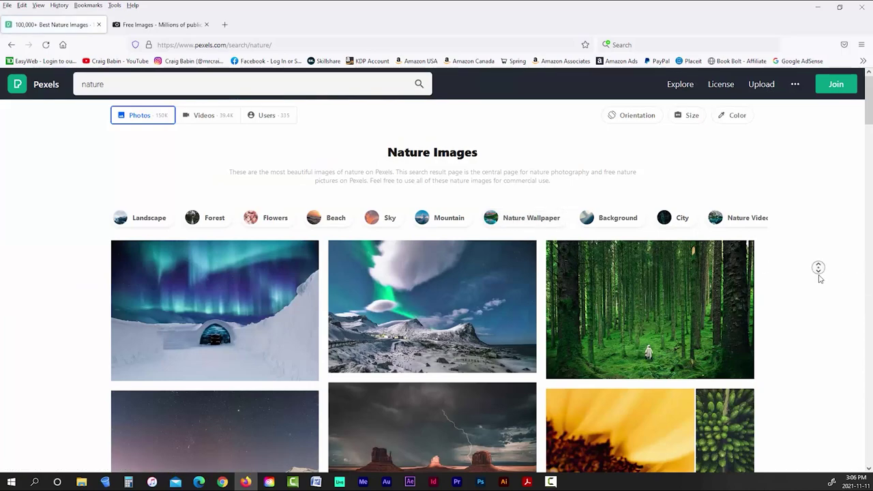
middle_click(818, 267)
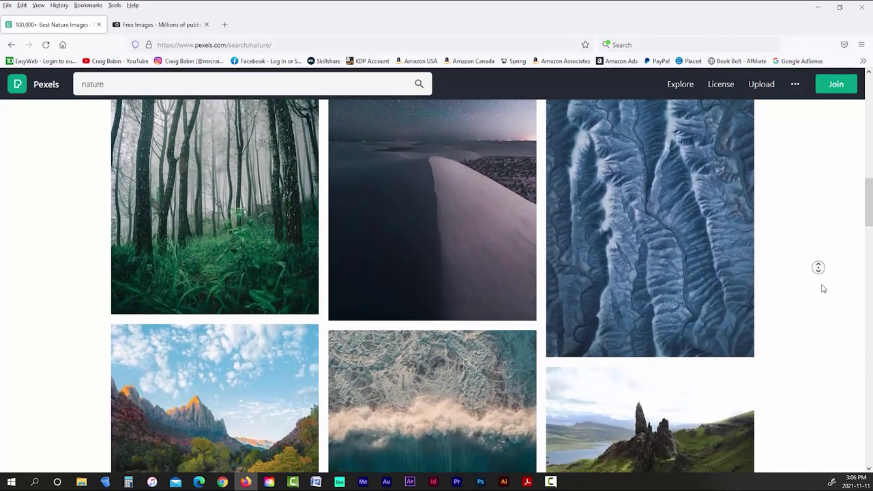
left_click(823, 288)
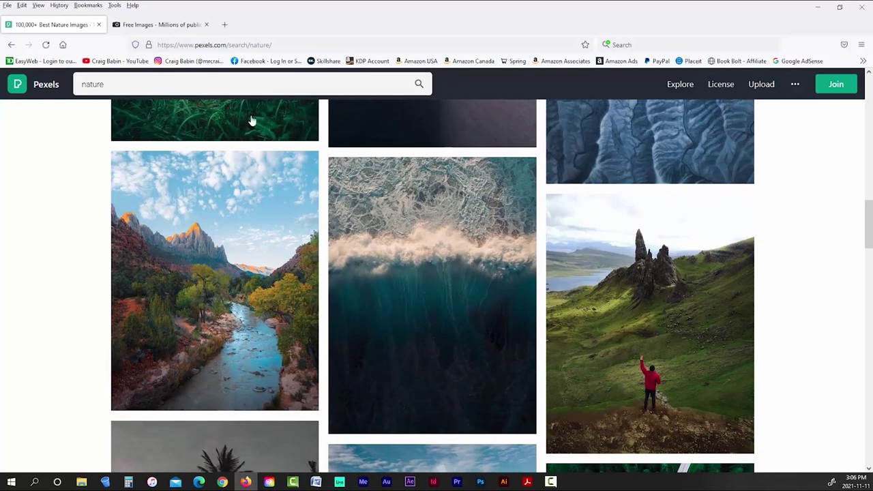
- Switch to Free-Images.com and browse the sample pictures on its home page
left_click(133, 24)
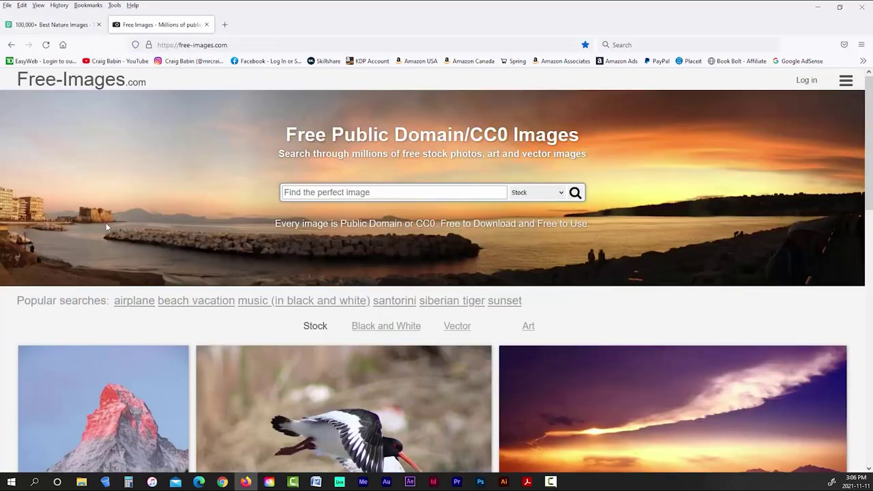
middle_click(805, 308)
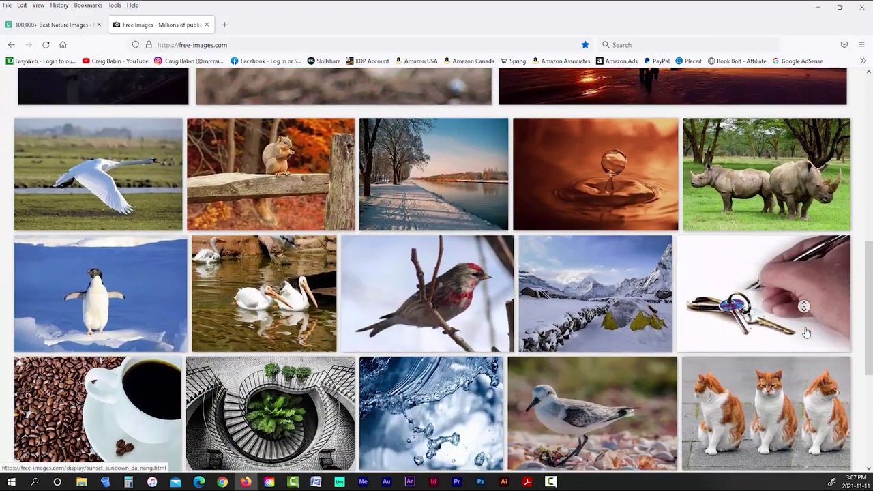
scroll(796, 319, "up", 15)
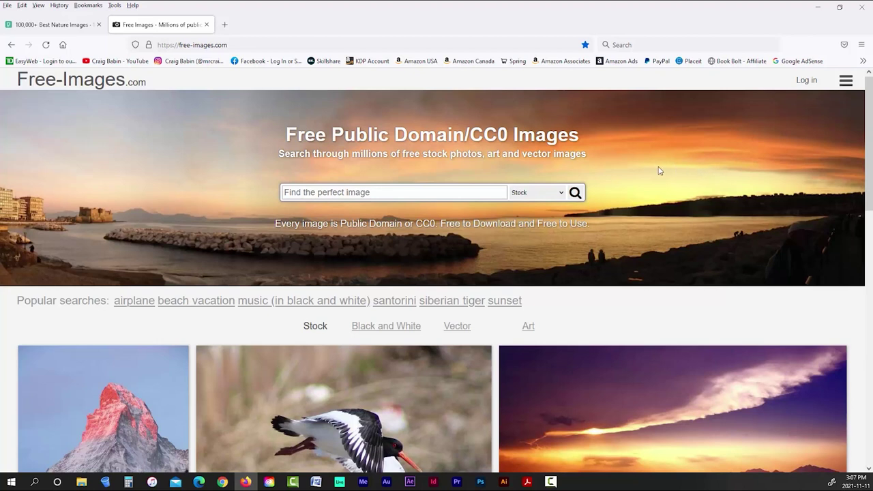
- Check the available image categories, and search the Stock category for "dogs"
left_click(559, 192)
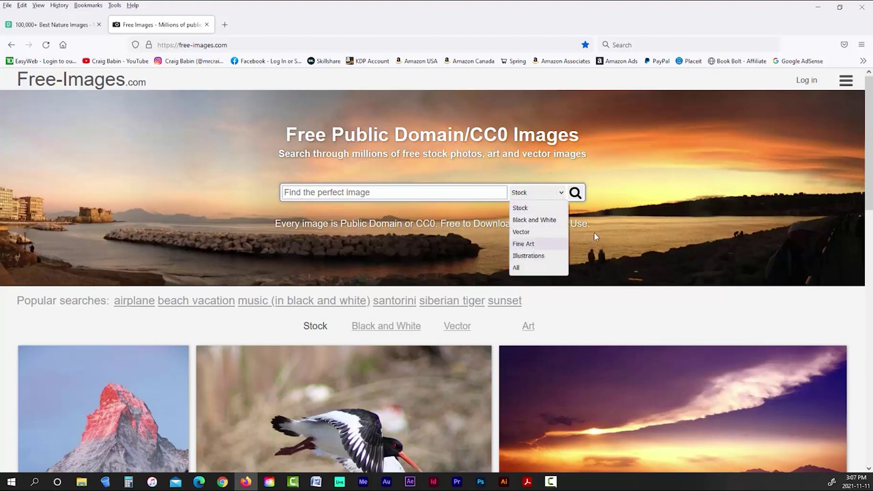
left_click(367, 191)
left_click(367, 191)
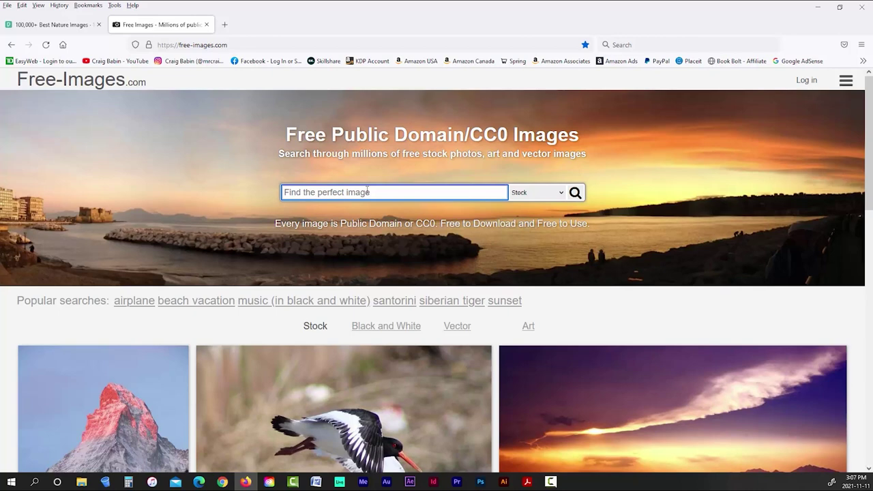
type("dogs")
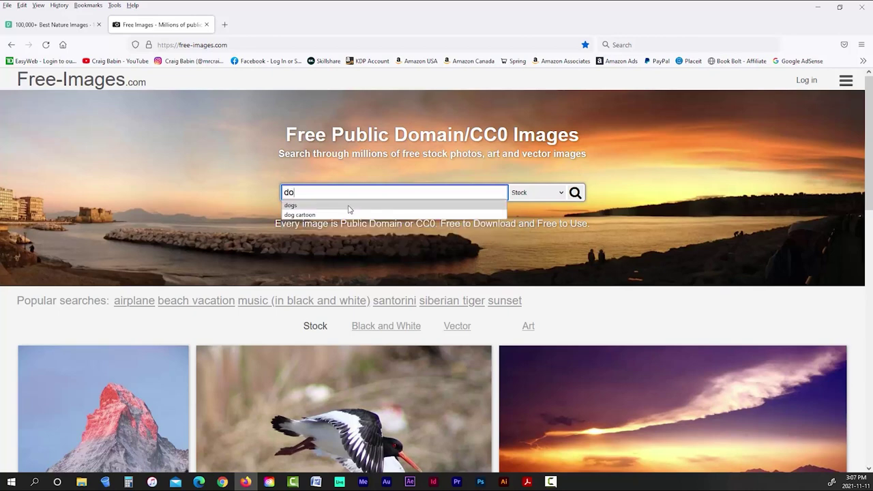
left_click(575, 193)
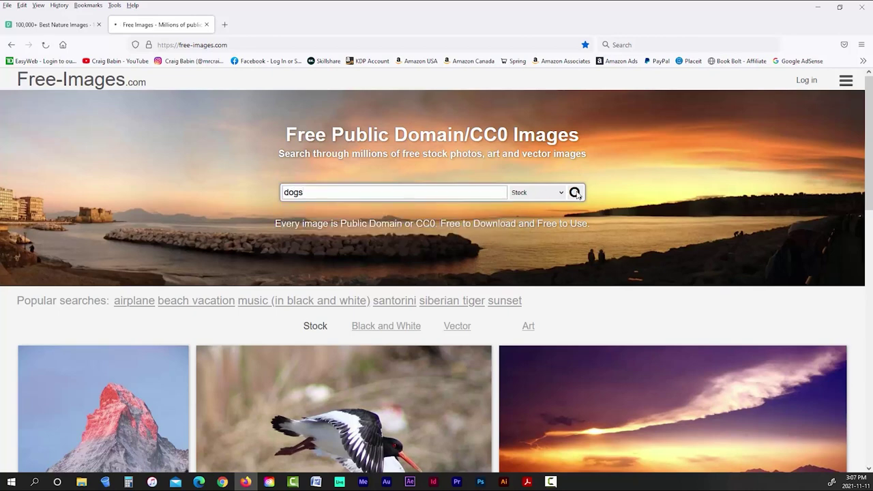
scroll(646, 222, "down", 2)
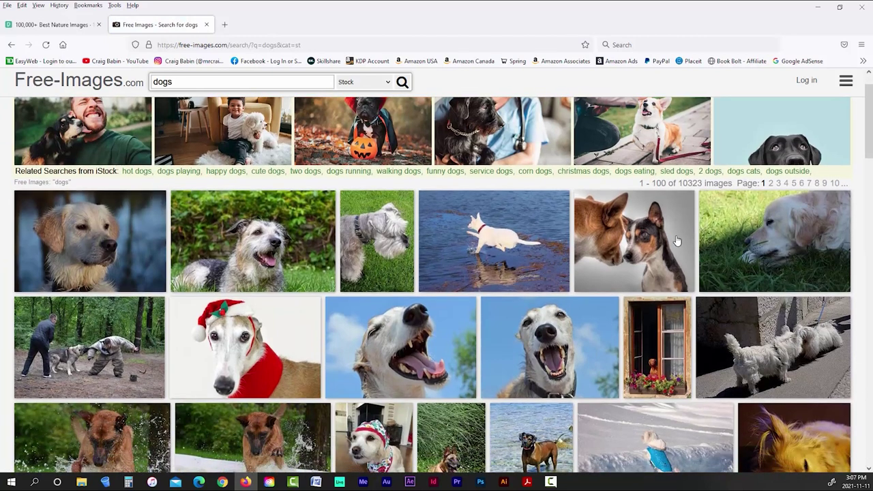
- Repeat the dogs search in the Black and White category
left_click(392, 82)
left_click(355, 108)
left_click(402, 82)
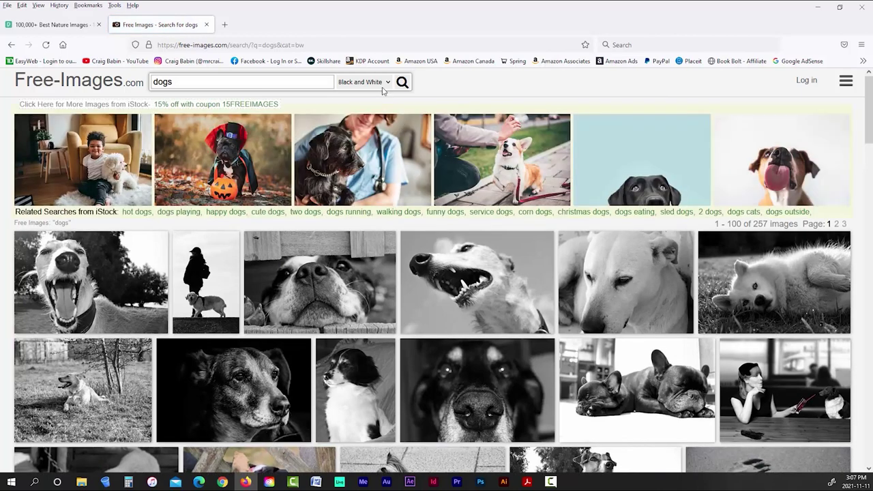
- Switch the dogs search to the Vector category and browse the drawings
left_click(383, 85)
left_click(363, 99)
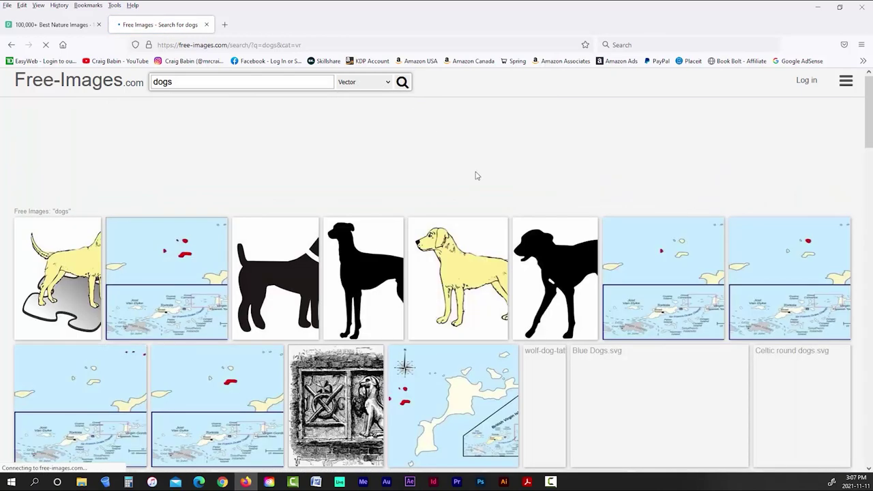
scroll(493, 220, "down", 4)
scroll(493, 221, "down", 2)
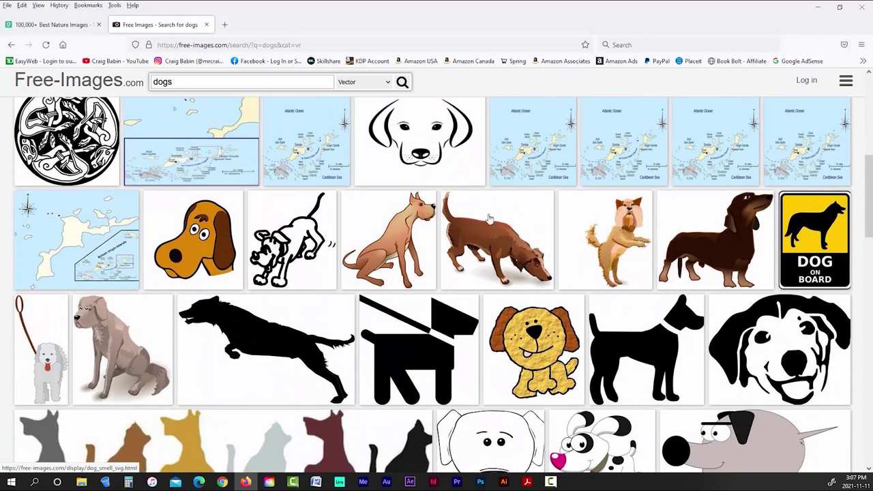
- Run the dogs search in the Fine Art category and browse the paintings
left_click(387, 82)
left_click(350, 133)
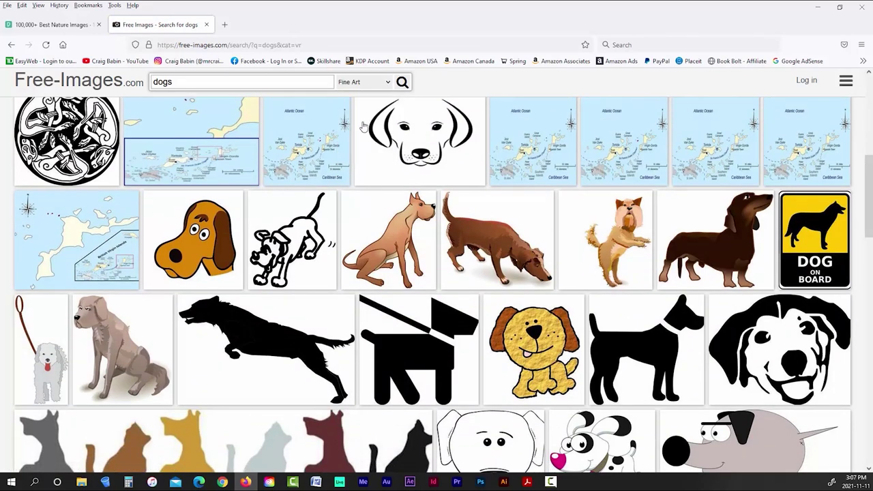
scroll(395, 194, "down", 3)
scroll(497, 263, "up", 1)
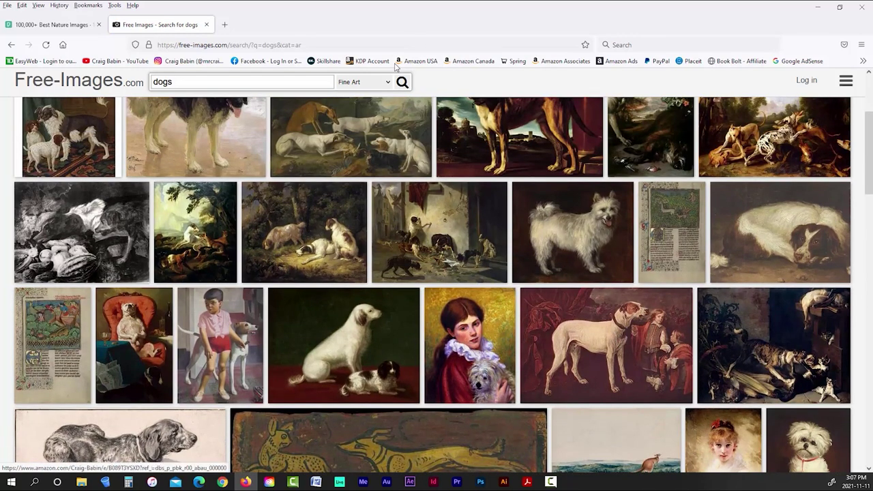
- Run the dogs search in the Illustrations category and look through the whole first page of images
left_click(383, 83)
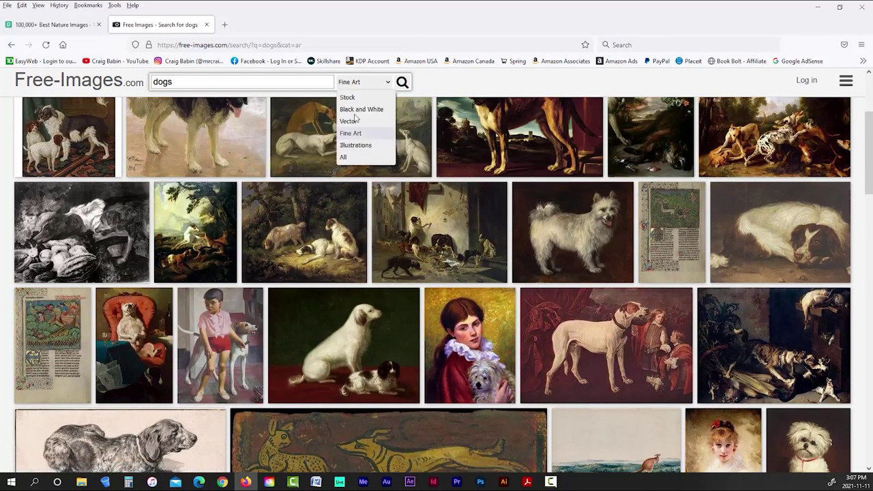
left_click(402, 83)
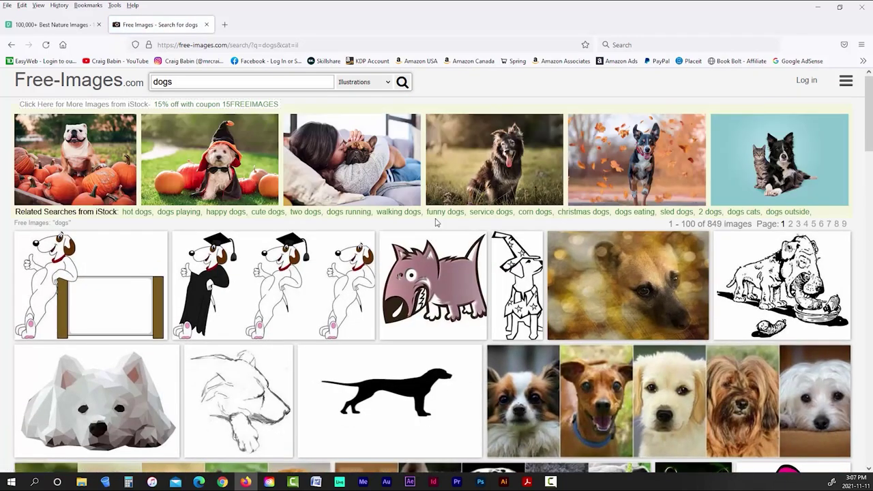
scroll(436, 223, "down", 5)
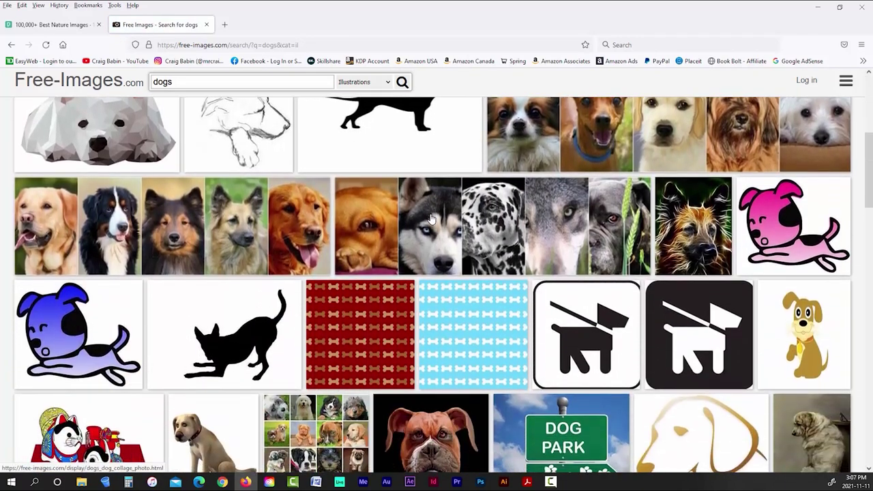
scroll(430, 218, "down", 5)
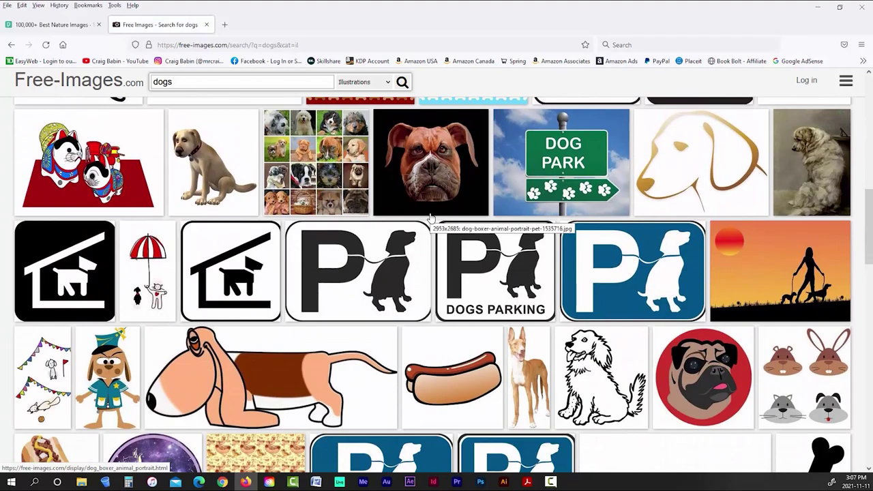
scroll(431, 218, "down", 4)
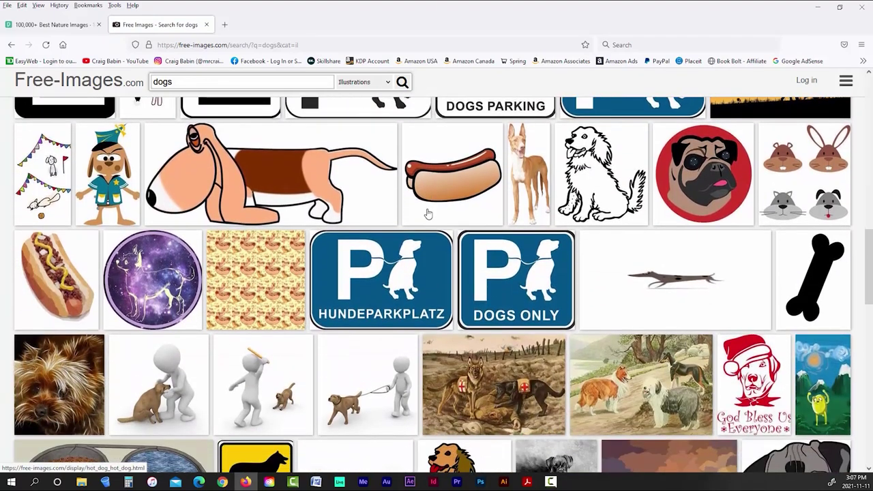
scroll(427, 214, "down", 7)
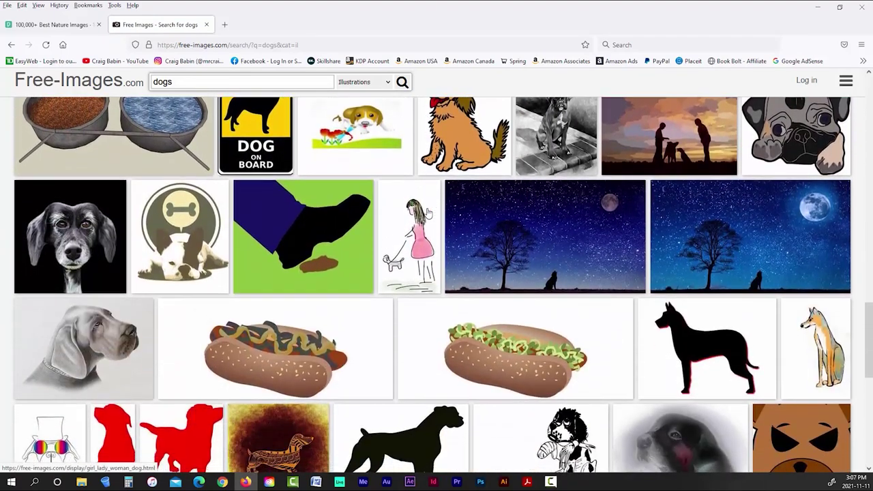
scroll(427, 214, "down", 8)
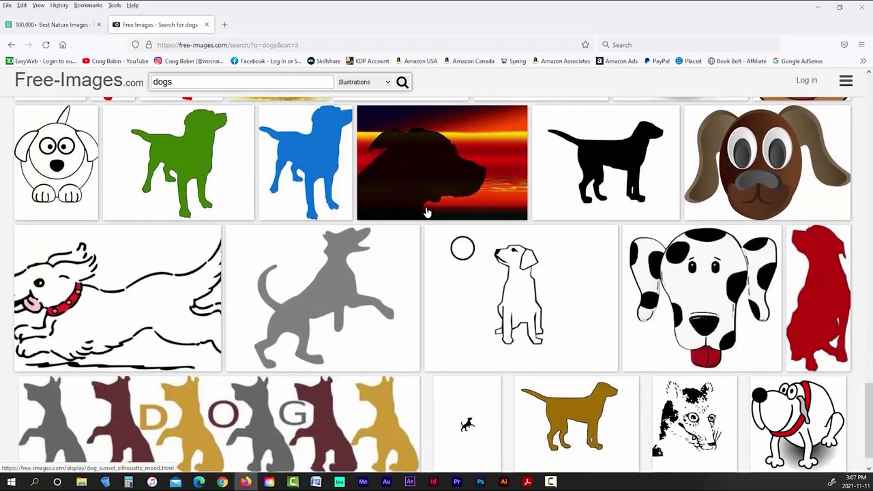
scroll(426, 212, "down", 2)
left_click(41, 79)
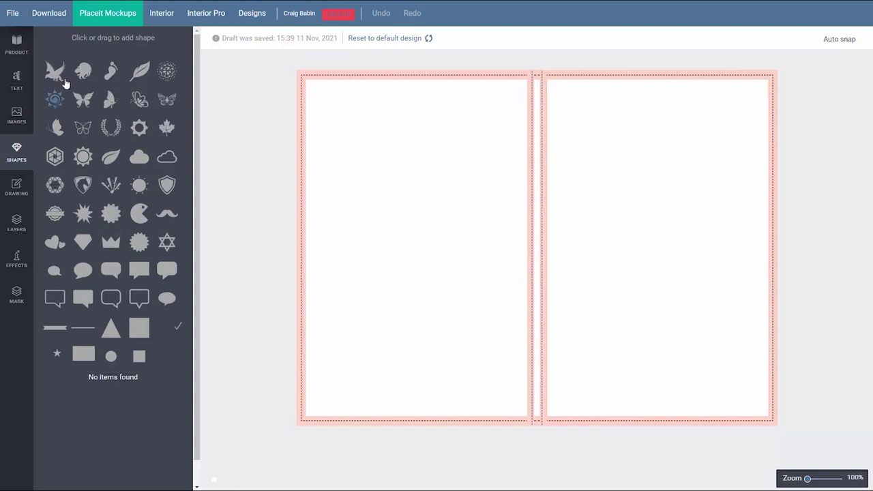
- In Book Bolt, try an enlarged lion head shape on the cover's left half, and delete it
left_click(84, 72)
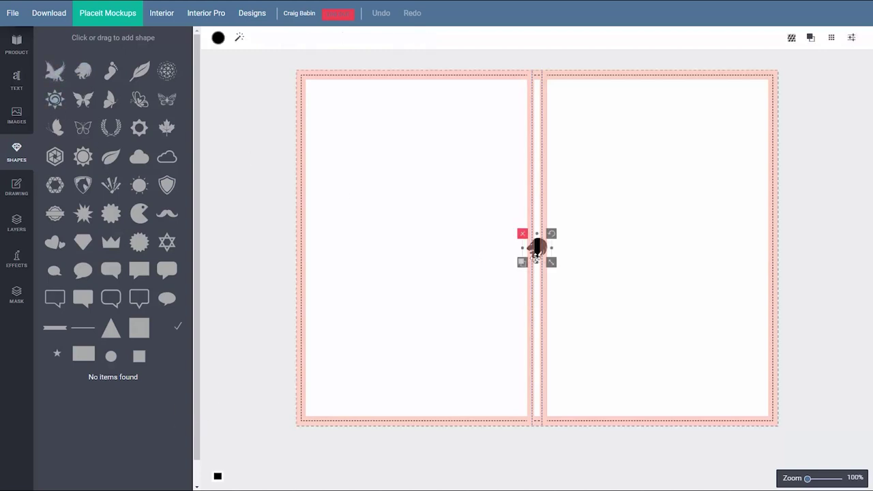
left_click_drag(516, 210, 460, 172)
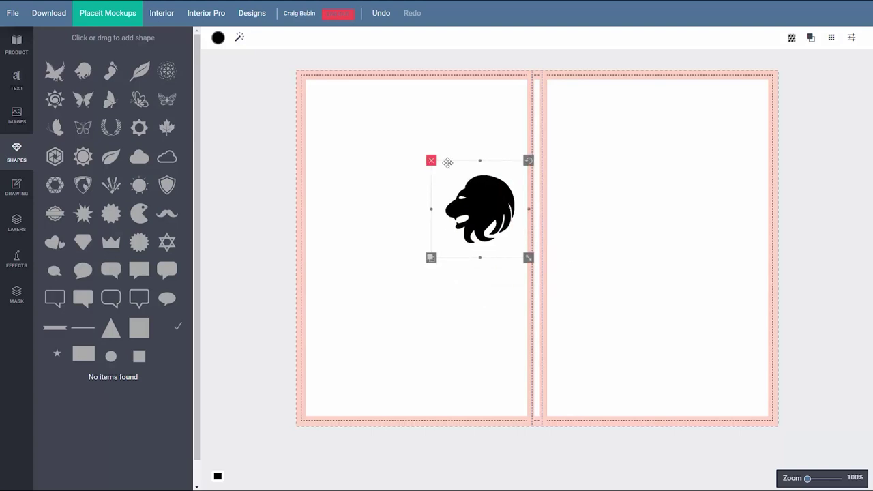
left_click(431, 162)
- Try an enlarged butterfly shape with heart details in the upper part of the cover's left half, and delete it
left_click(139, 100)
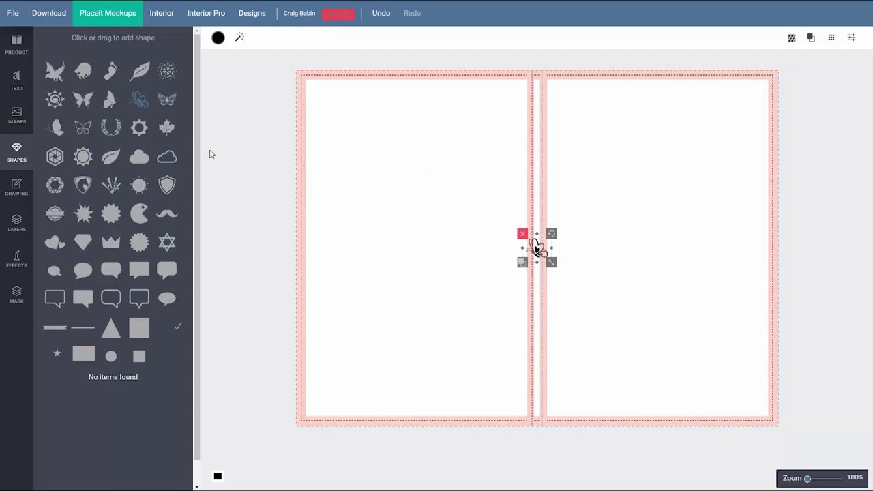
left_click_drag(573, 270, 470, 215)
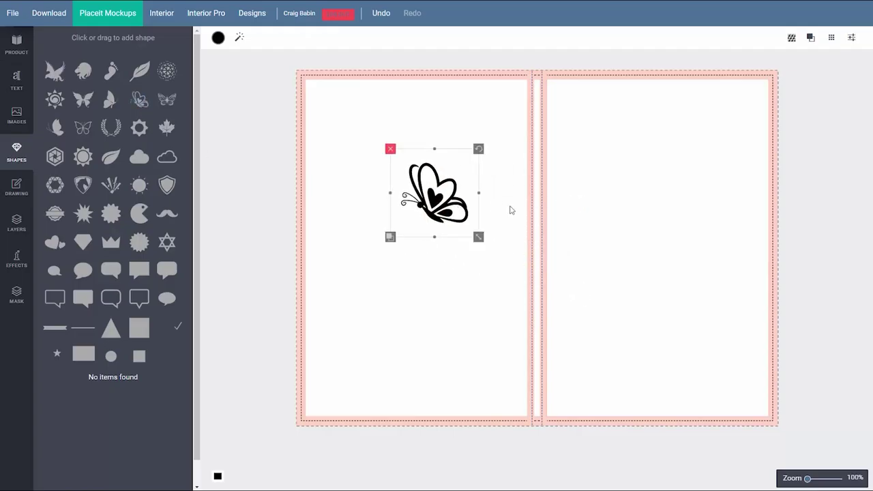
left_click(390, 149)
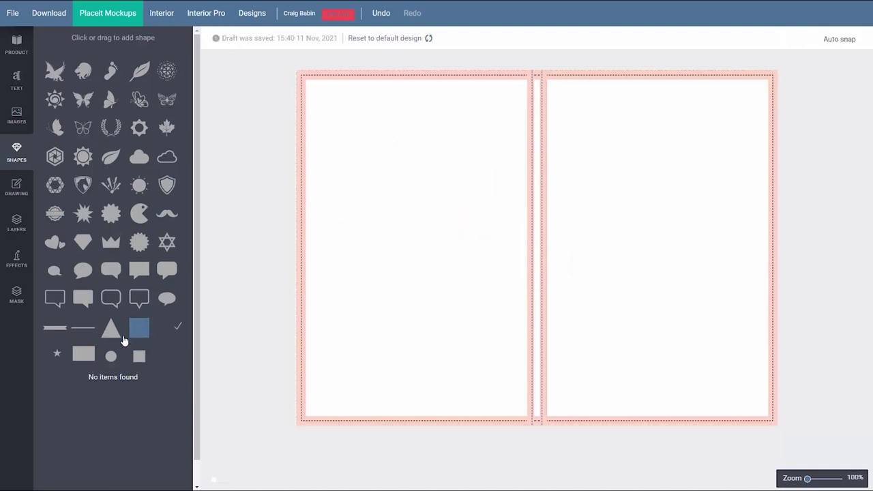
- Try a rectangle shape on the cover's left half, and delete it
left_click(83, 354)
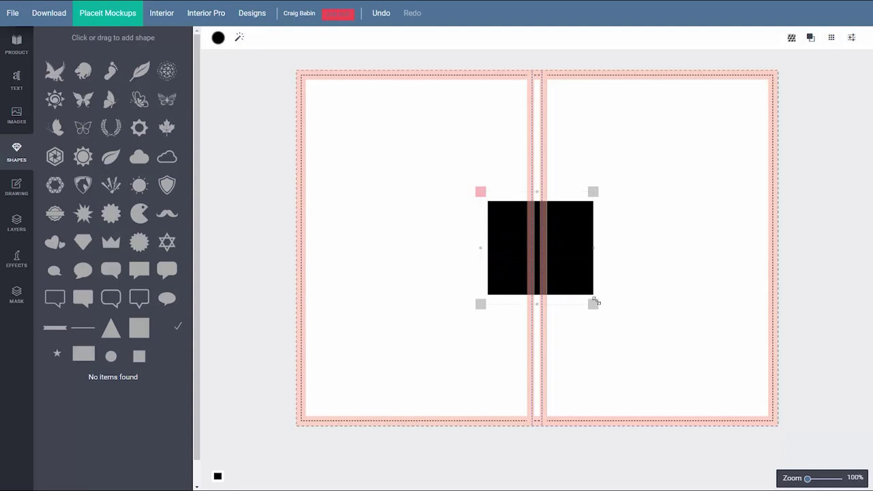
left_click_drag(534, 248, 434, 241)
left_click(375, 185)
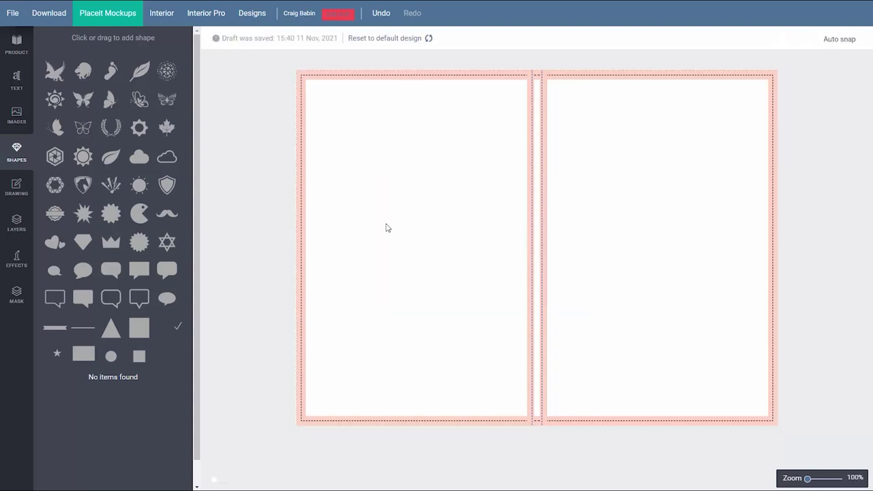
- Try a freehand line in brown #6d4c41 on the cover's left half, and undo it
left_click(17, 188)
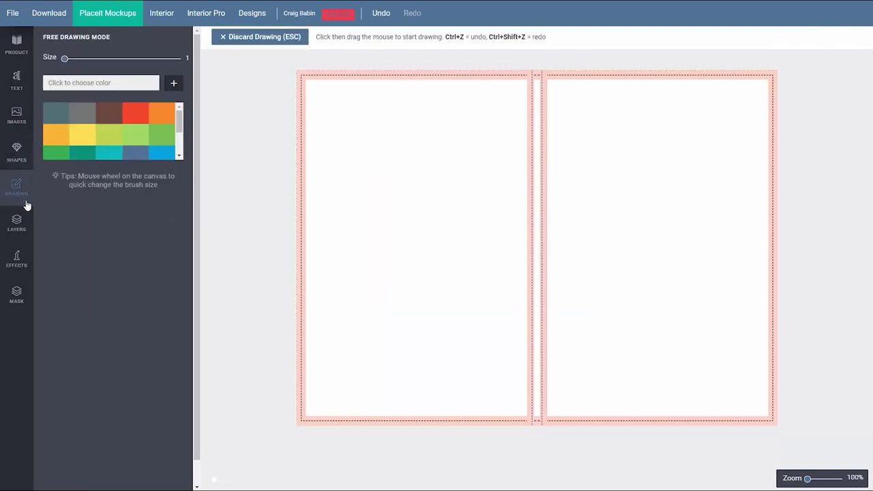
left_click(109, 114)
mouse_move(369, 185)
left_mouse_down()
mouse_move(485, 243)
mouse_move(505, 236)
left_mouse_up()
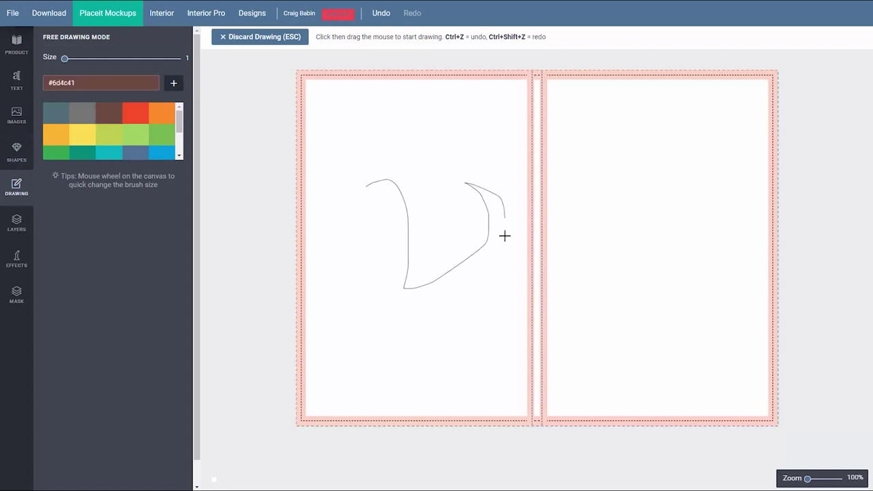
key("ctrl+z")
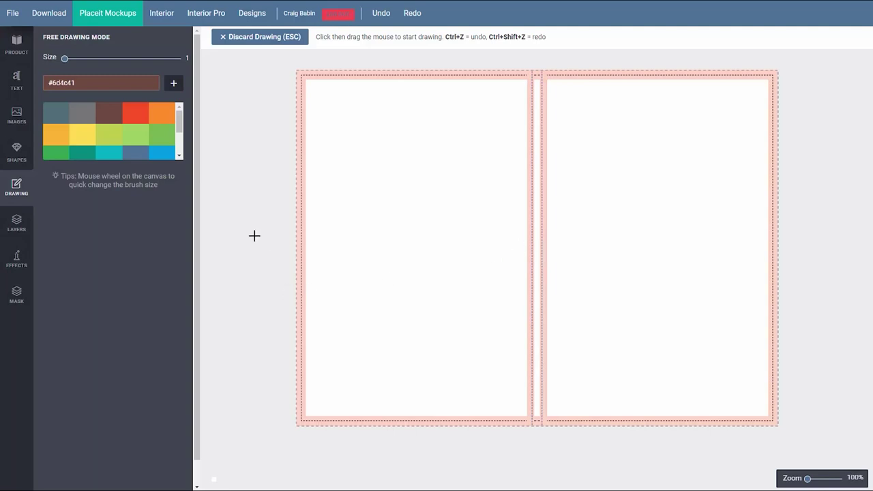
- Place the blue Christmas tree image on the cover and add an enlarged Anton text over its left half
left_click(15, 228)
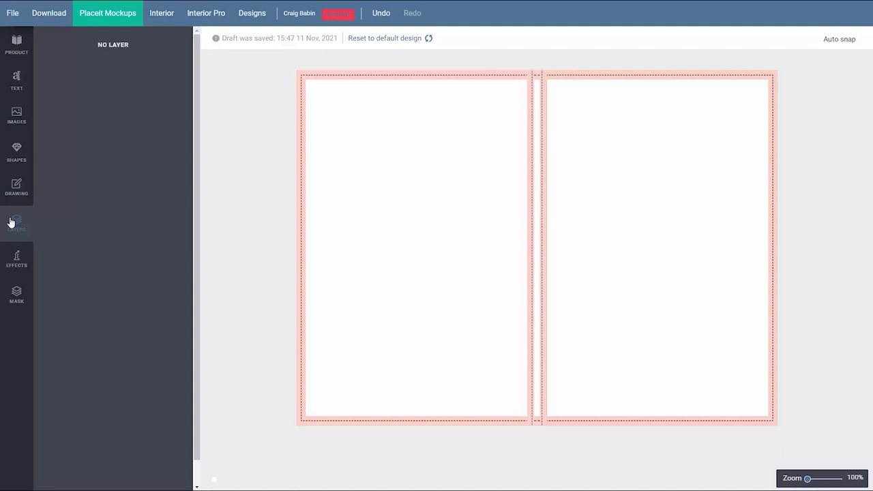
left_click(16, 113)
left_click(69, 179)
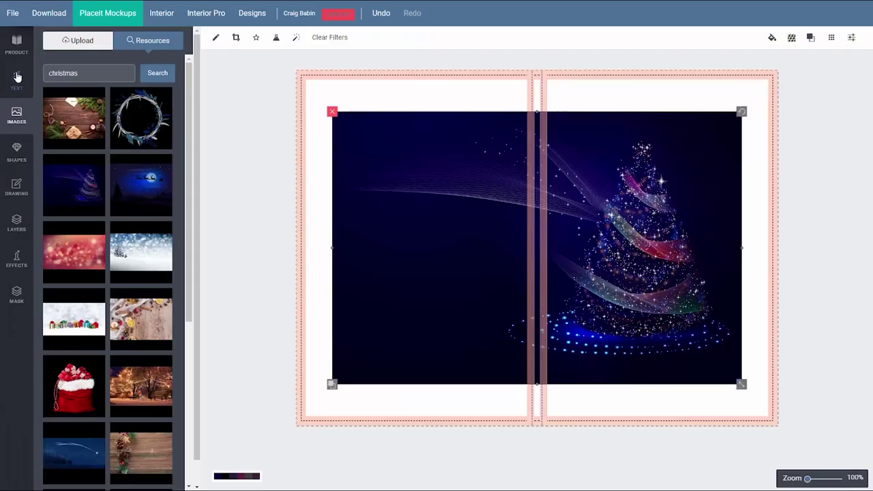
left_click(17, 78)
left_click(53, 257)
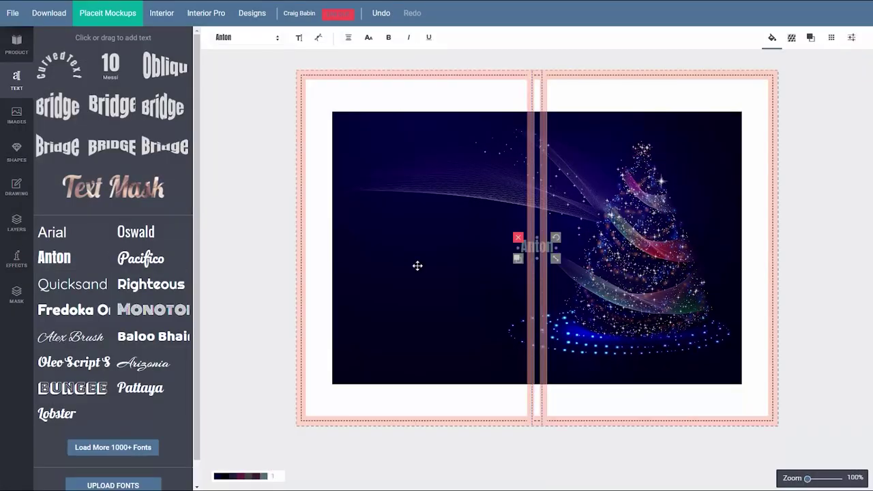
left_click_drag(527, 258, 428, 217)
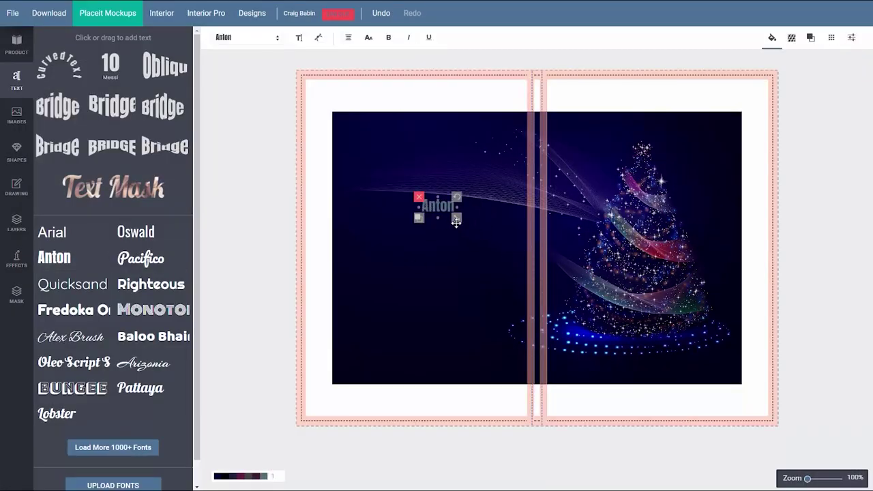
left_click_drag(472, 237, 487, 254)
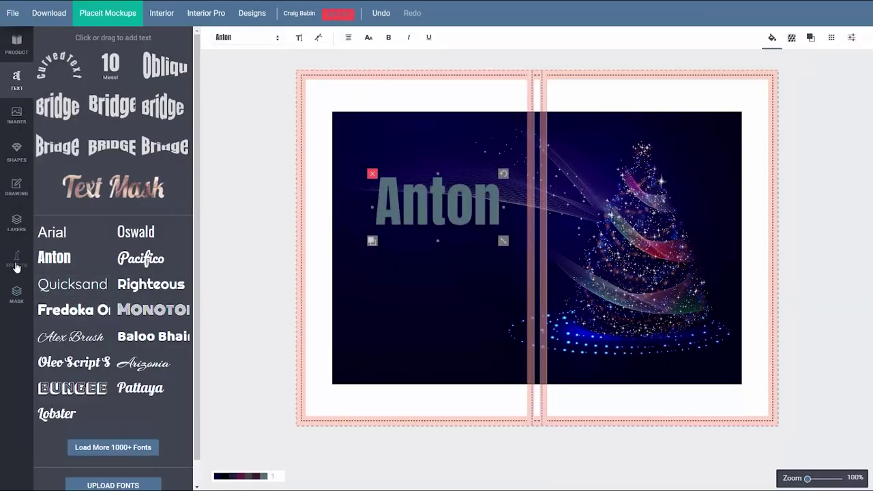
- Try moving the Anton text layer below the image layer and back, and toggle the image layer's visibility
left_click(15, 228)
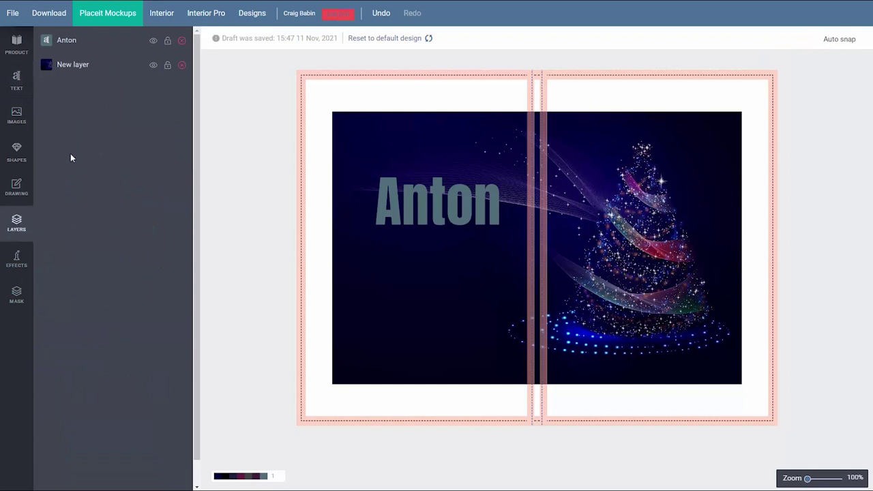
left_click_drag(80, 40, 84, 88)
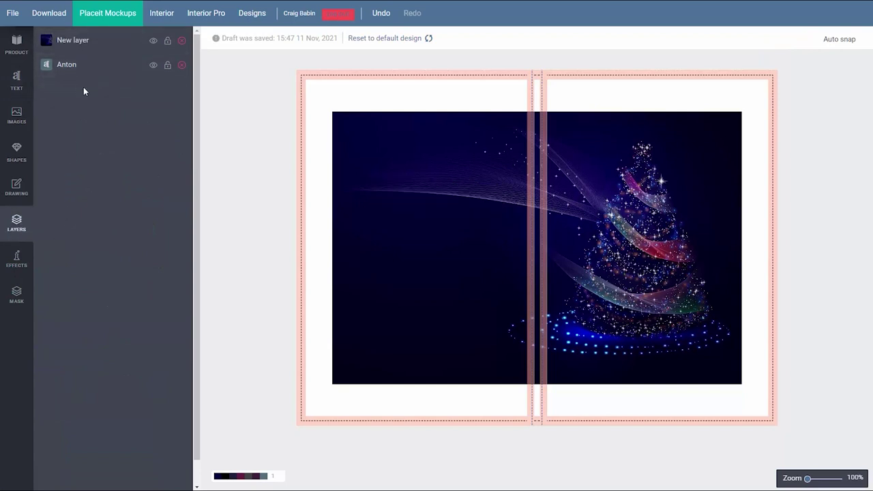
left_click_drag(86, 43, 91, 80)
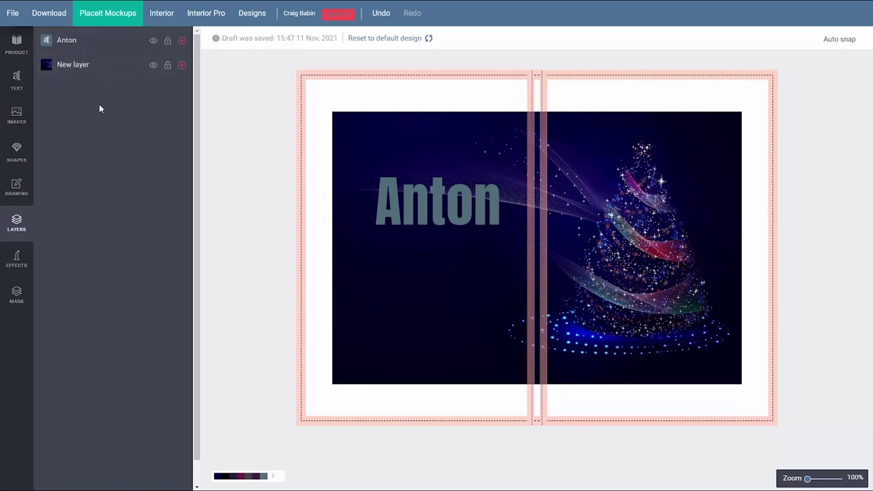
left_click(153, 66)
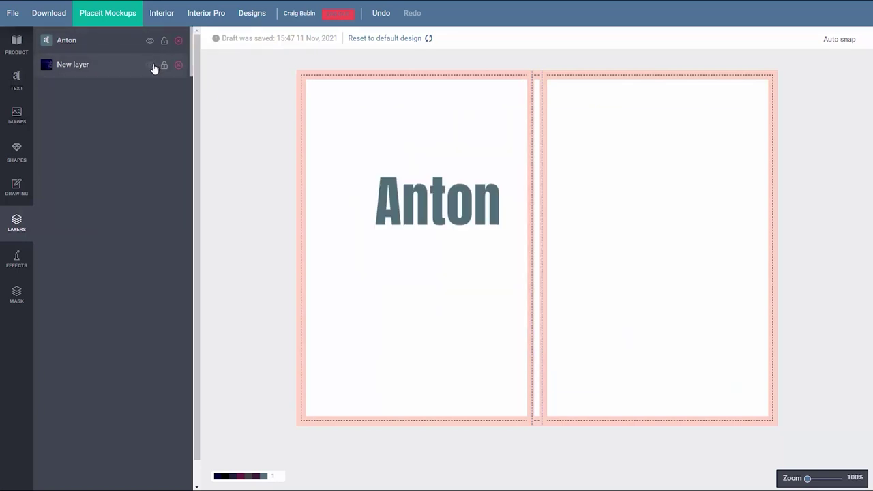
left_click(153, 66)
- Delete the Christmas tree image layer and the Anton text from the cover
left_click(178, 65)
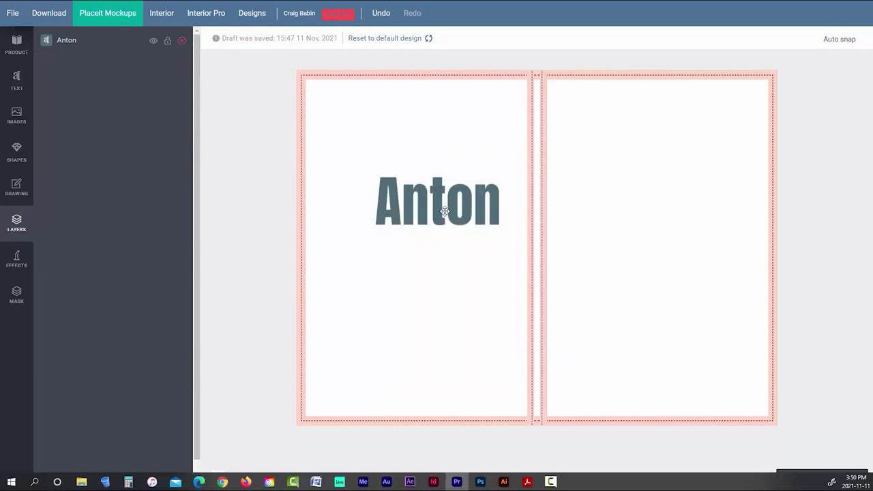
left_click(387, 189)
left_click(375, 176)
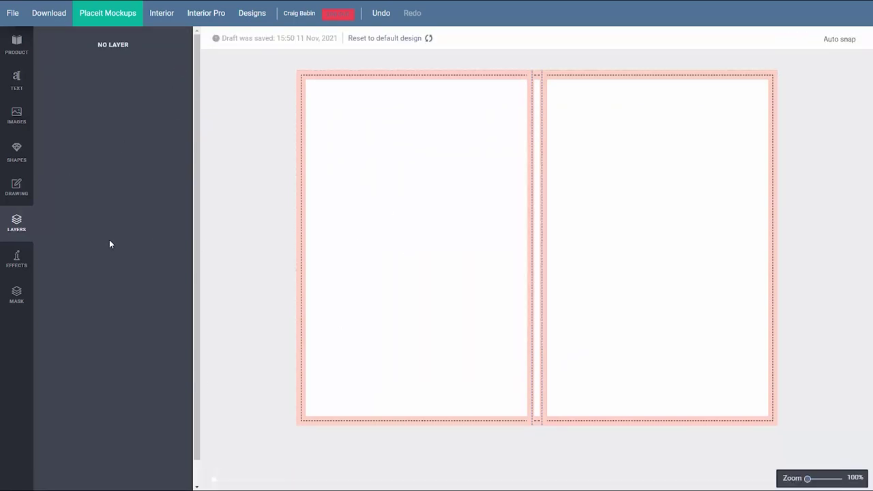
- Place the blue Christmas tree image from the christmas search on the cover again for trying effects
left_click(16, 260)
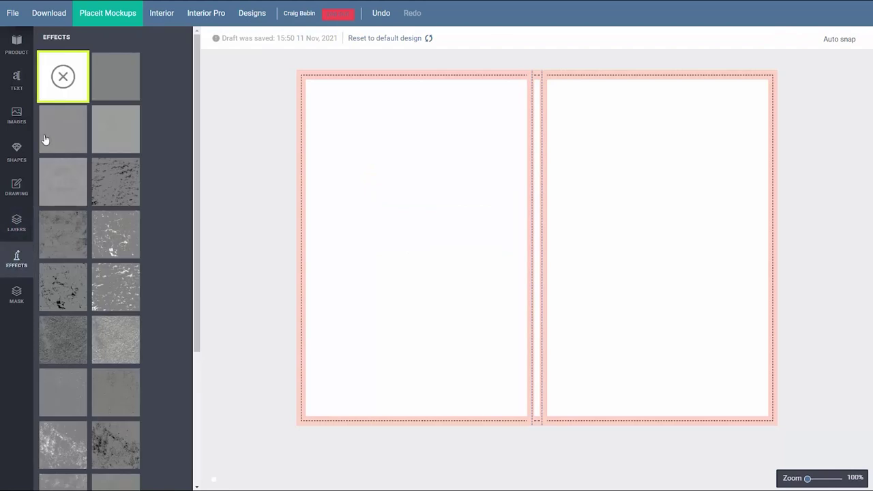
left_click(16, 116)
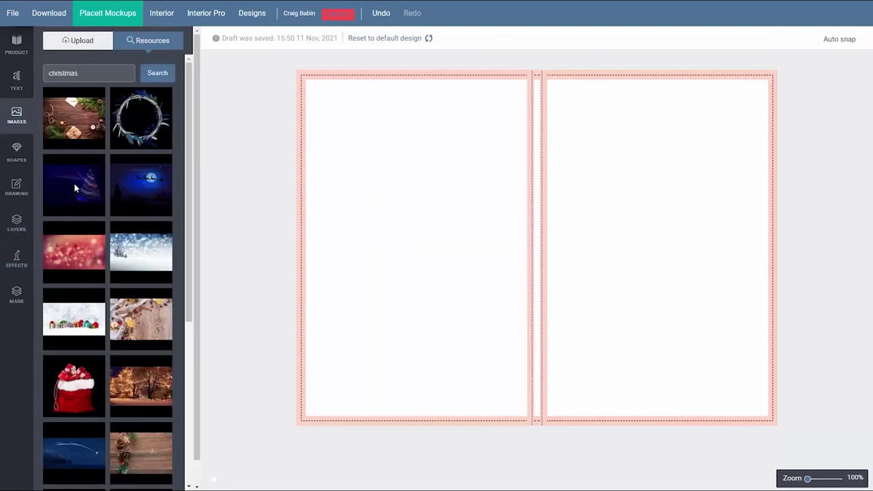
left_click(75, 187)
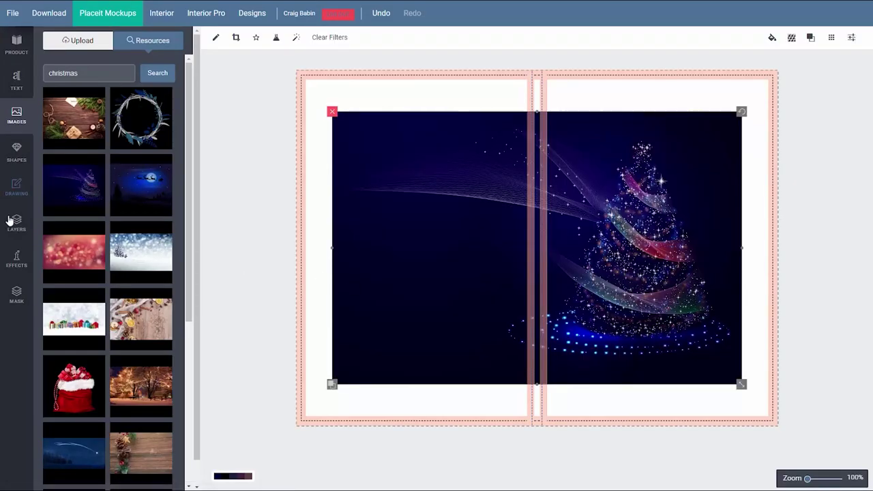
- Try several grunge texture effects on the Christmas tree image, remove them, and delete the image
left_click(16, 263)
left_click(69, 184)
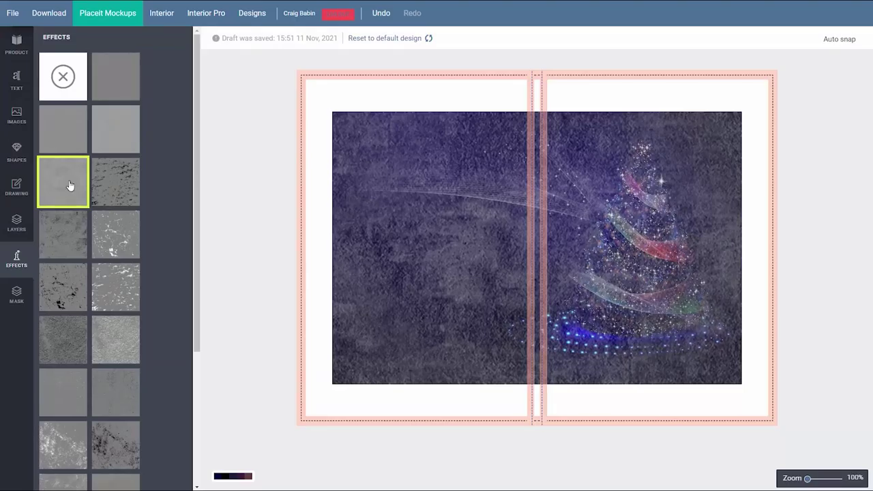
left_click(69, 184)
scroll(66, 314, "down", 3)
left_click(116, 334)
left_click(116, 334)
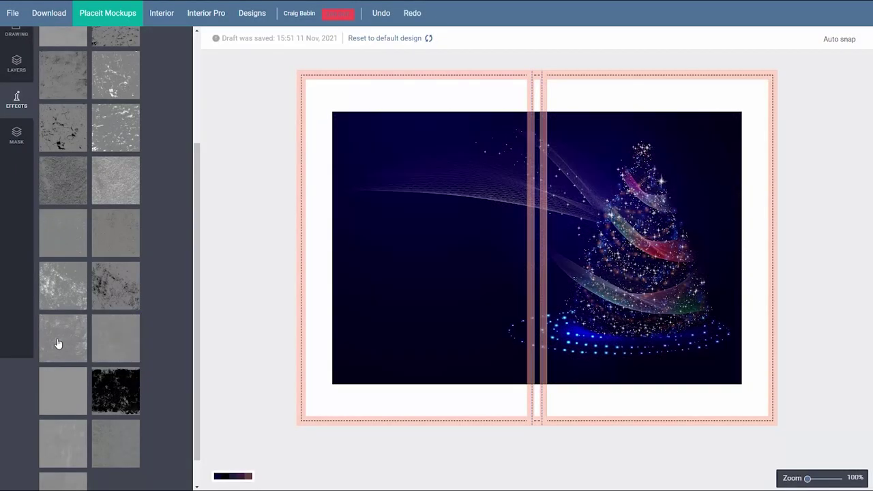
left_click(58, 343)
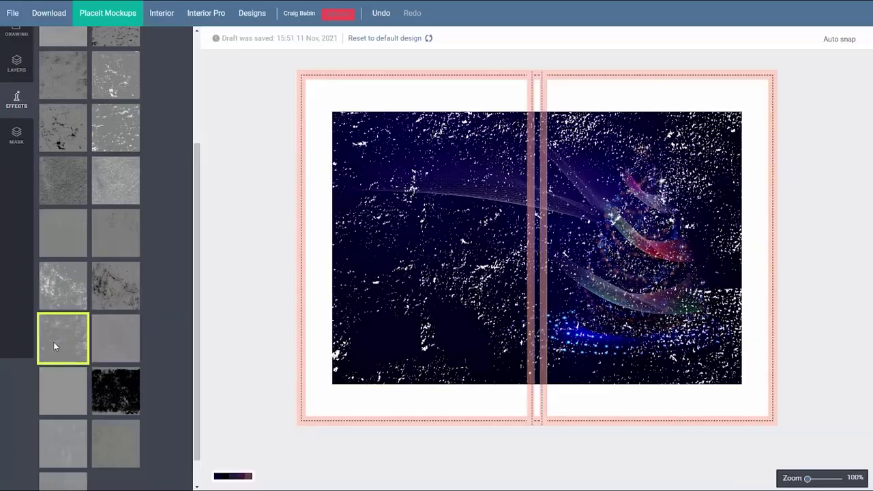
left_click(54, 346)
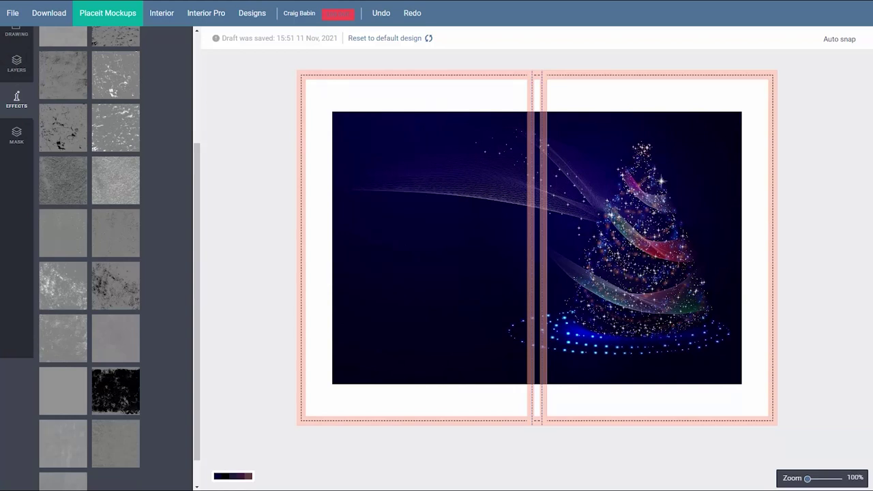
left_click(366, 273)
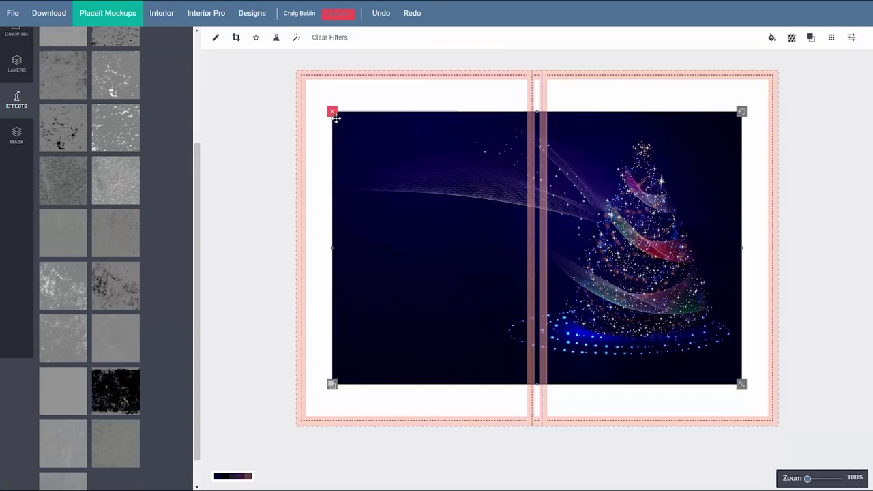
left_click(334, 117)
- Add an Anton-font text reading CHRISTMAS in the upper part of the cover's left half
left_click(9, 132)
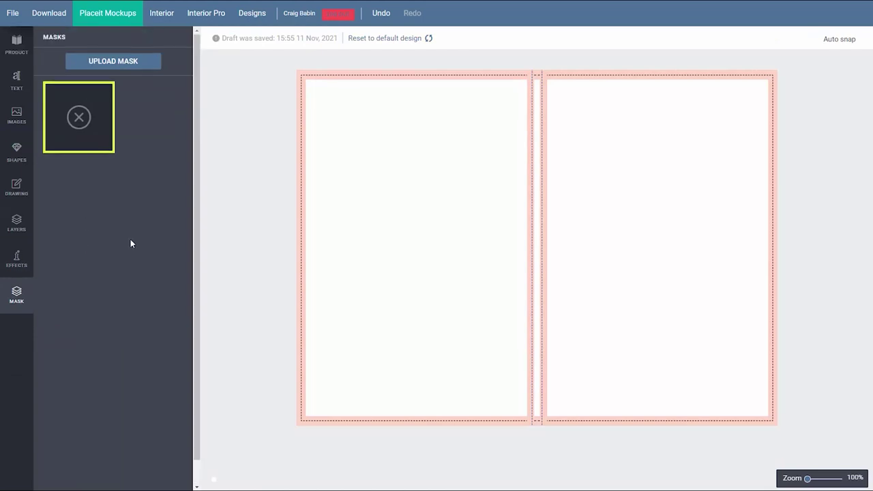
left_click(16, 79)
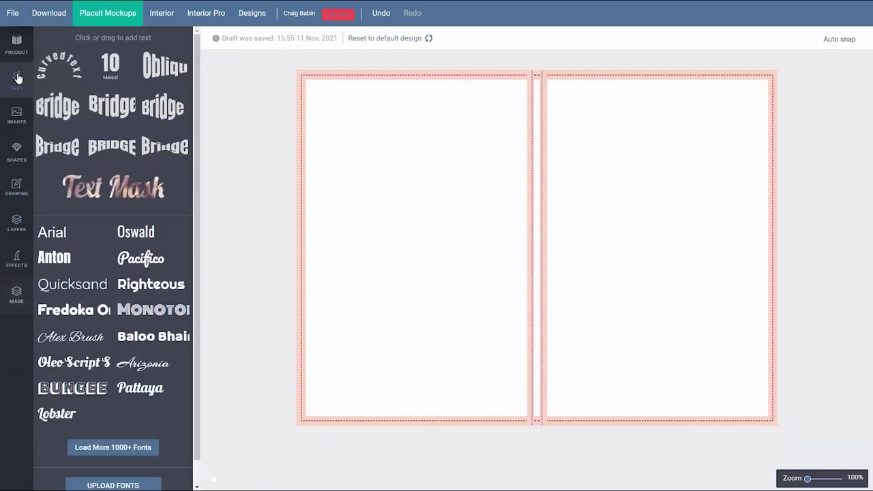
left_click(54, 257)
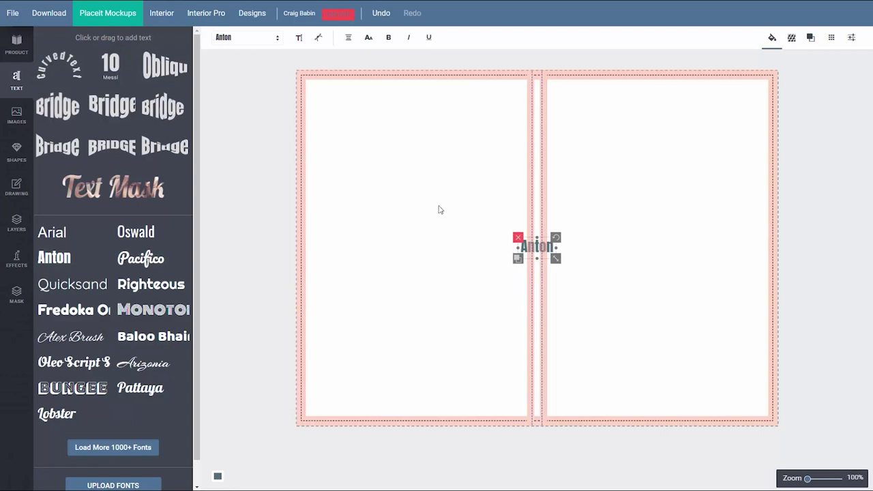
left_click_drag(543, 246, 453, 202)
left_click(298, 37)
left_click_drag(230, 85, 173, 121)
type("CHRISTMAS")
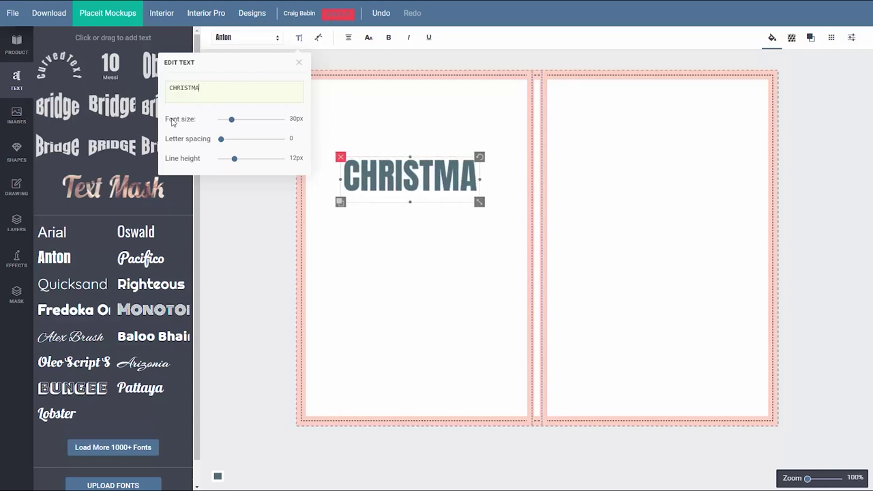
left_click(445, 288)
- Add the solid butterfly shape with curled lower wings, enlarge it, and place it in the upper part of the cover's right half
left_click(15, 116)
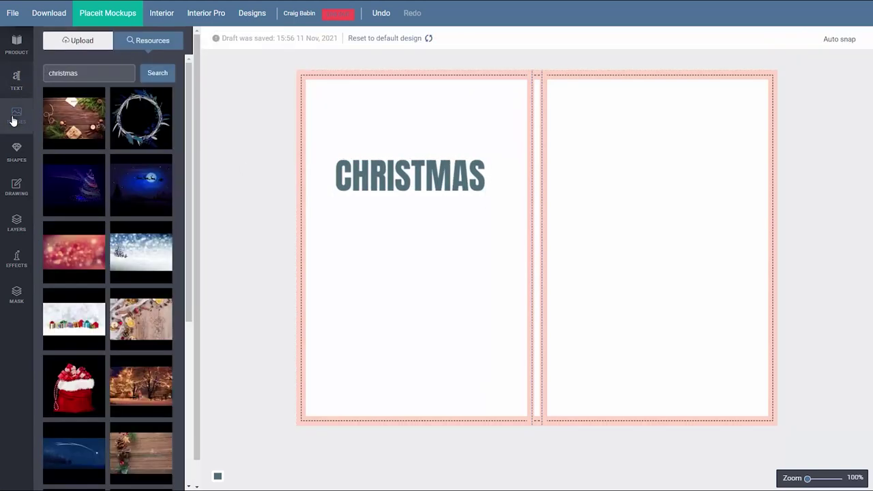
left_click(20, 164)
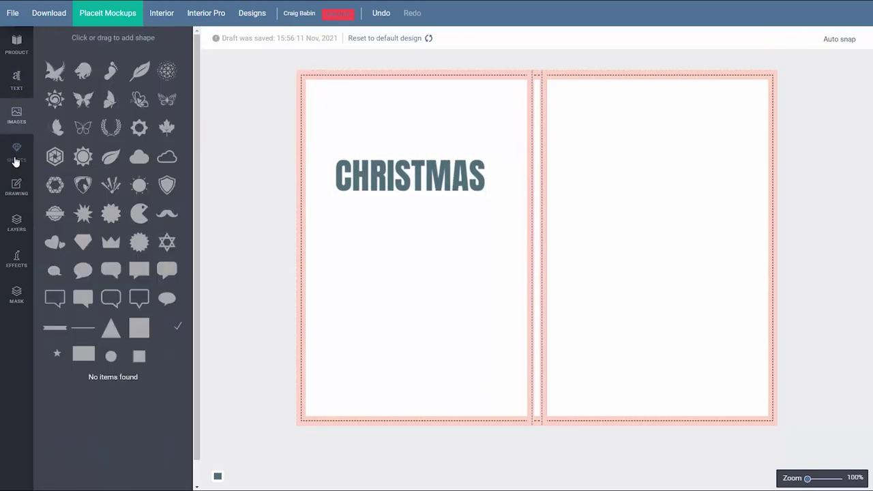
left_click(82, 99)
left_click_drag(558, 266, 604, 311)
left_click_drag(559, 240, 668, 189)
left_click(637, 297)
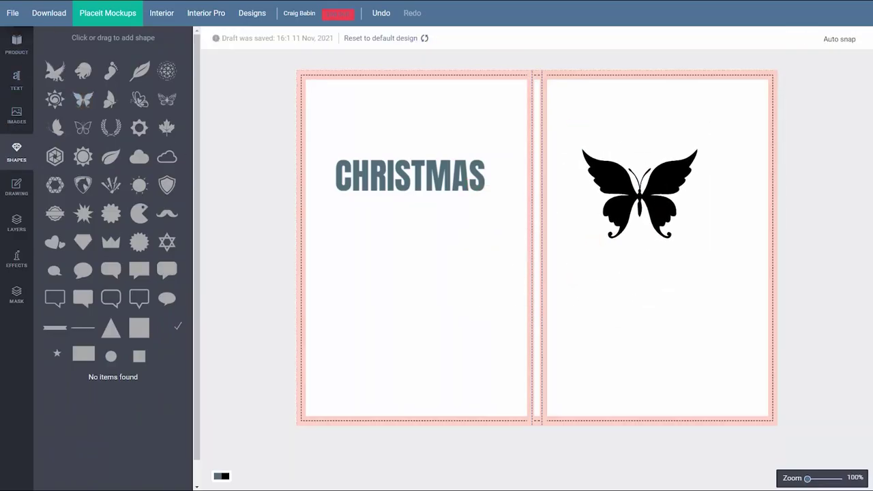
- Upload the images christmas_banner_festival_greeting and abstract_background_decorative_1299100 as masks
left_click(16, 295)
left_click(100, 61)
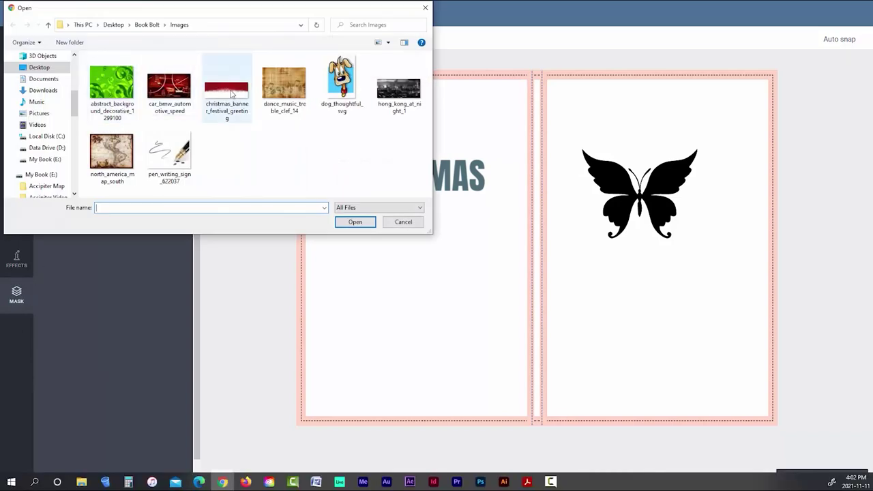
left_click(228, 89)
left_click(348, 221)
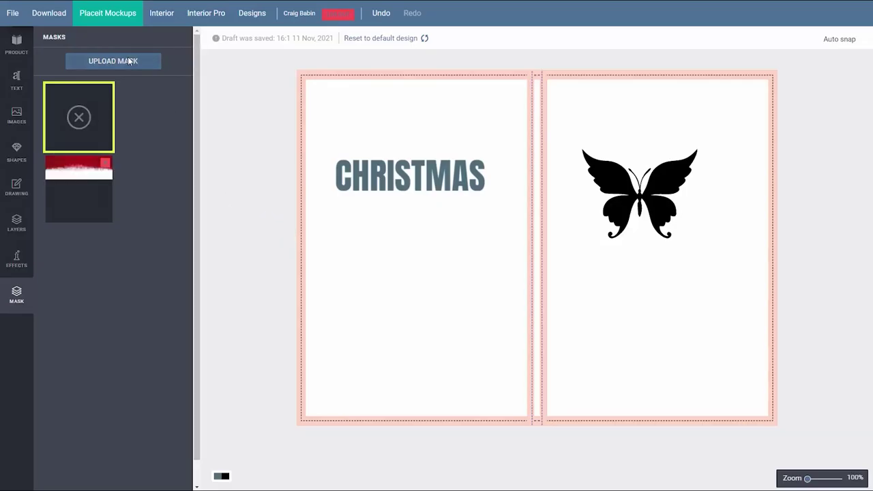
left_click(129, 61)
left_click(104, 81)
left_click(352, 222)
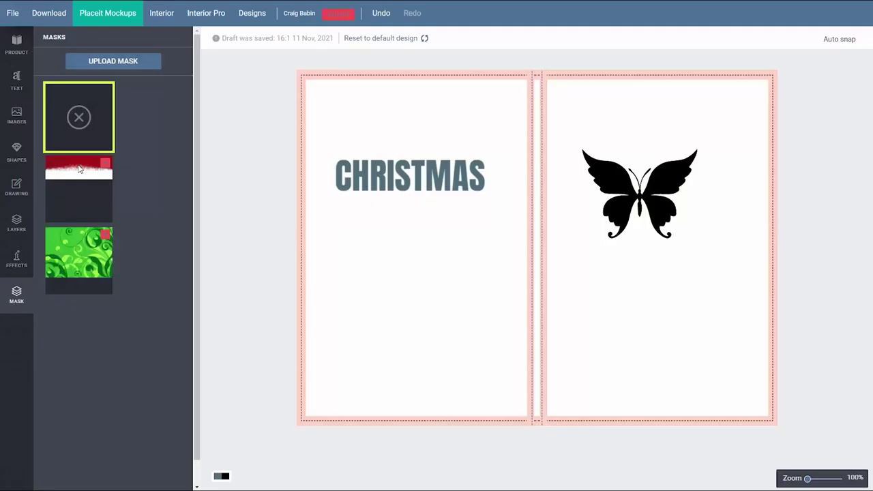
- Scale the red Christmas banner mask down over the CHRISTMAS text and apply it
left_click(79, 169)
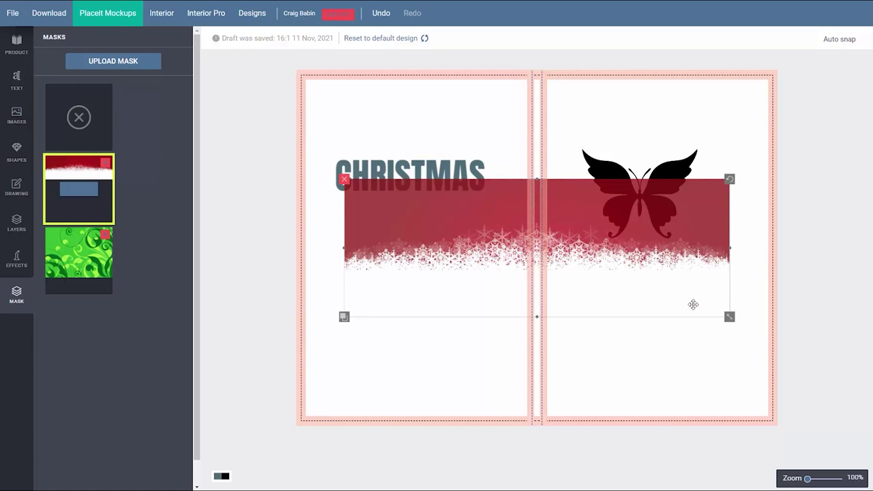
left_click_drag(729, 317, 672, 261)
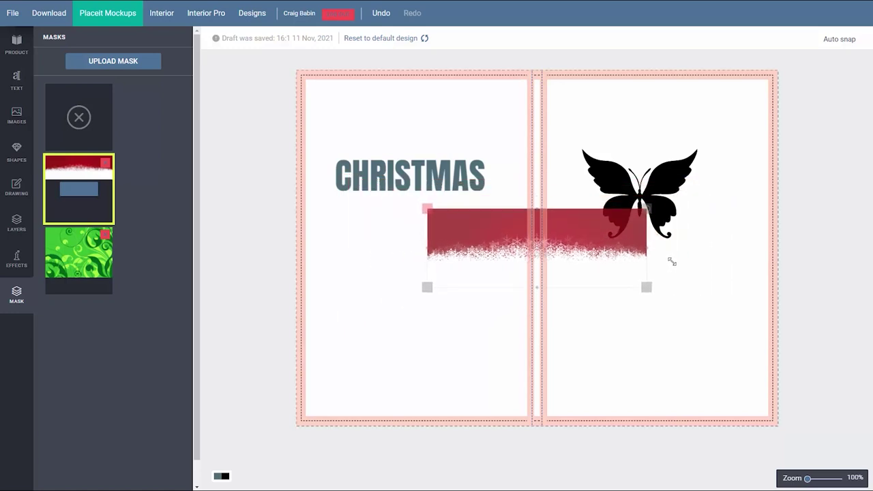
left_click_drag(596, 234, 491, 192)
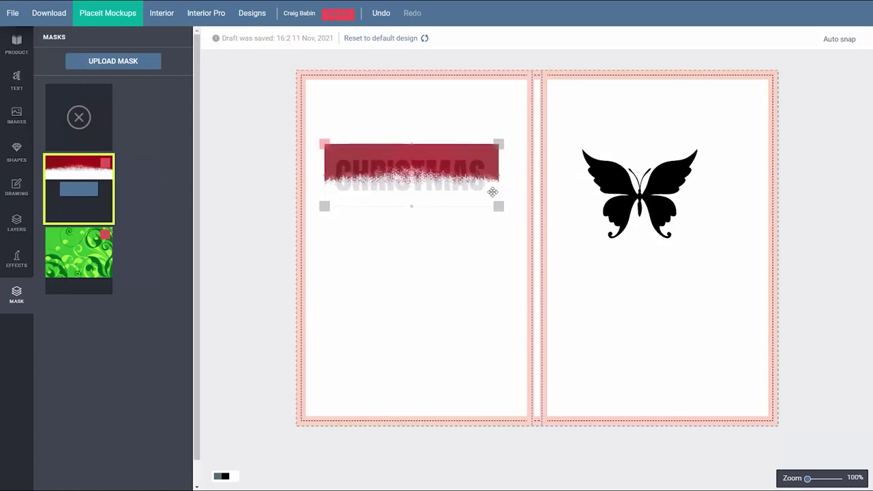
left_click(79, 190)
- Fit the green swirl mask over the butterfly on the cover's right half and apply it
left_click(62, 237)
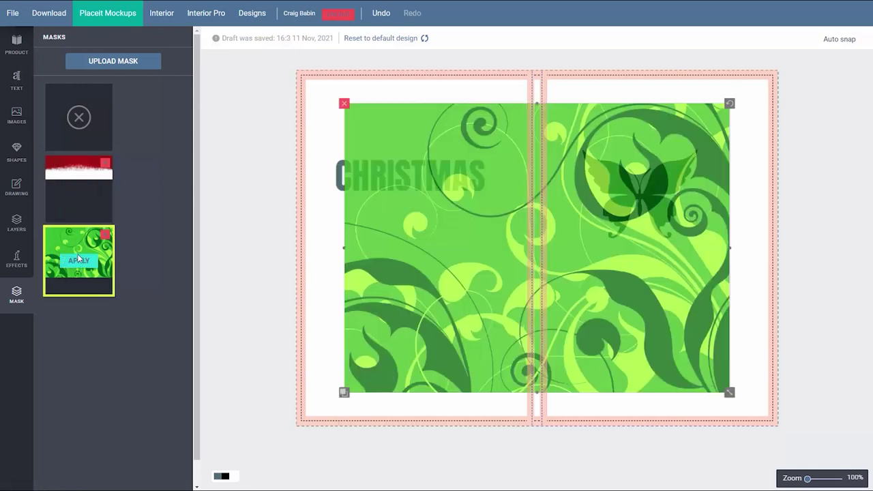
left_click_drag(729, 391, 714, 211)
left_click_drag(721, 251, 718, 242)
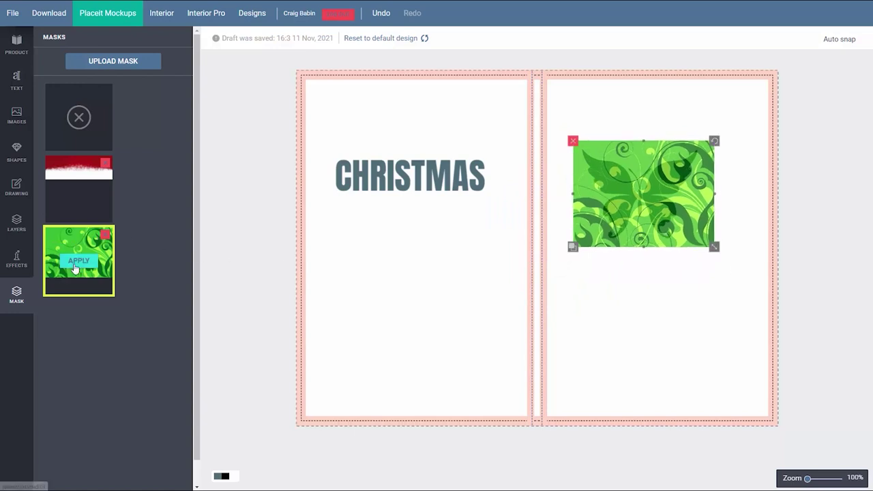
left_click(78, 261)
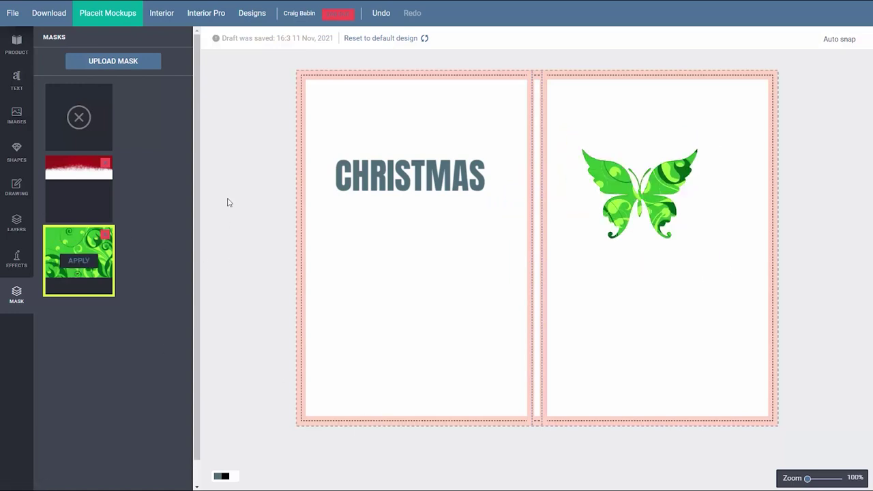
- Reset the cover to its default design and set the product color to white
left_click(388, 39)
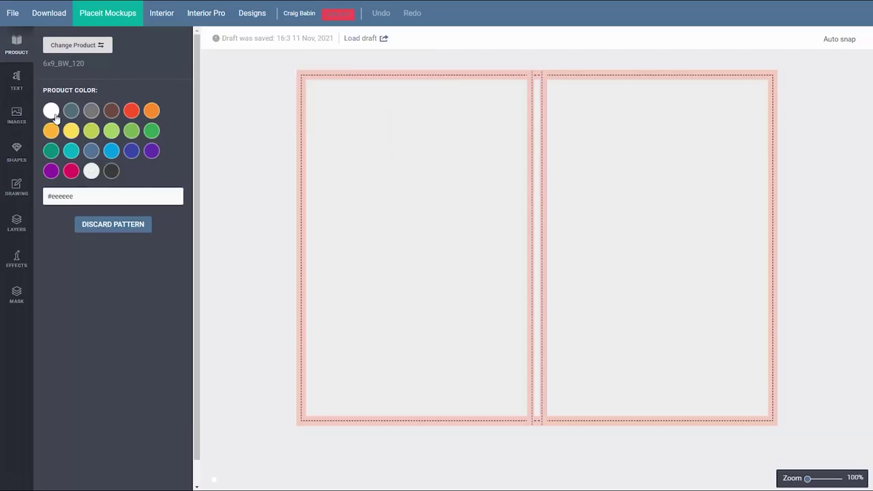
left_click(52, 114)
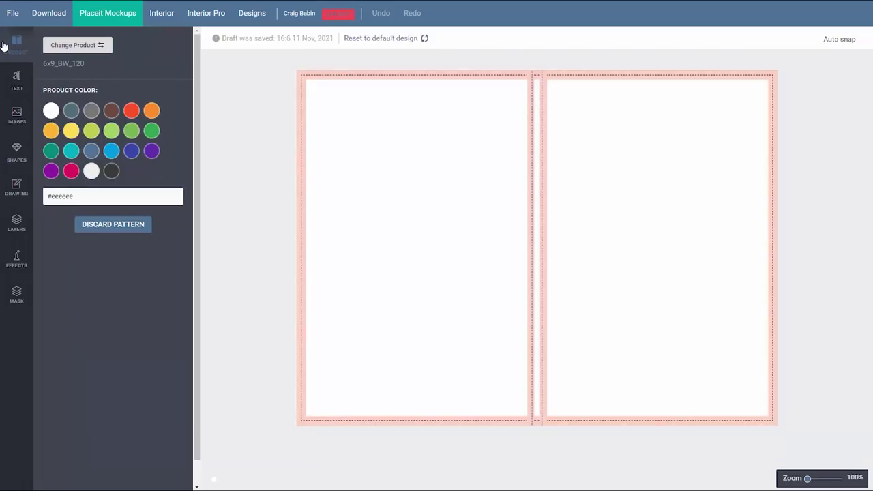
- Change the product to a 6 x 9 in interior with 120 pages and no bleed, and color it white
left_click(73, 47)
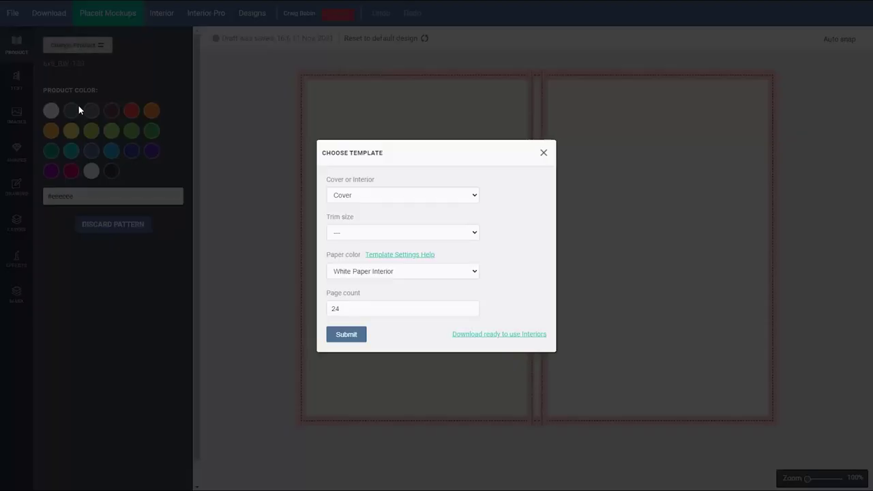
left_click(409, 195)
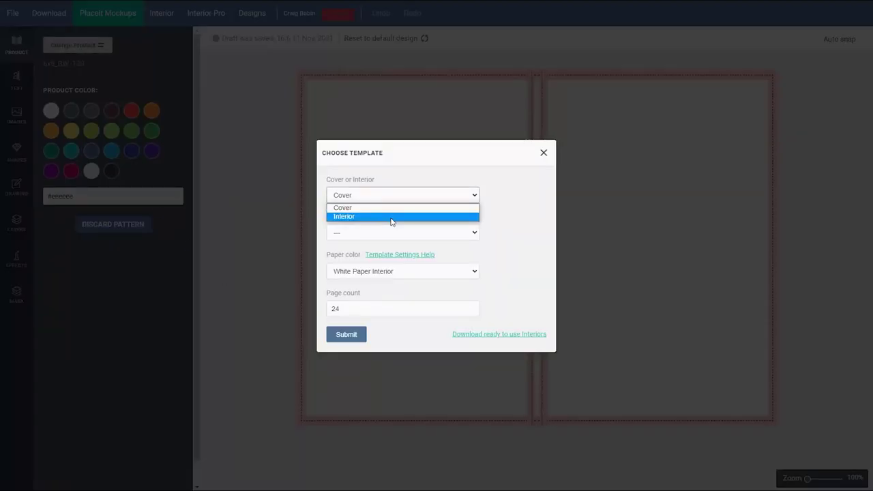
left_click(362, 216)
left_click(382, 235)
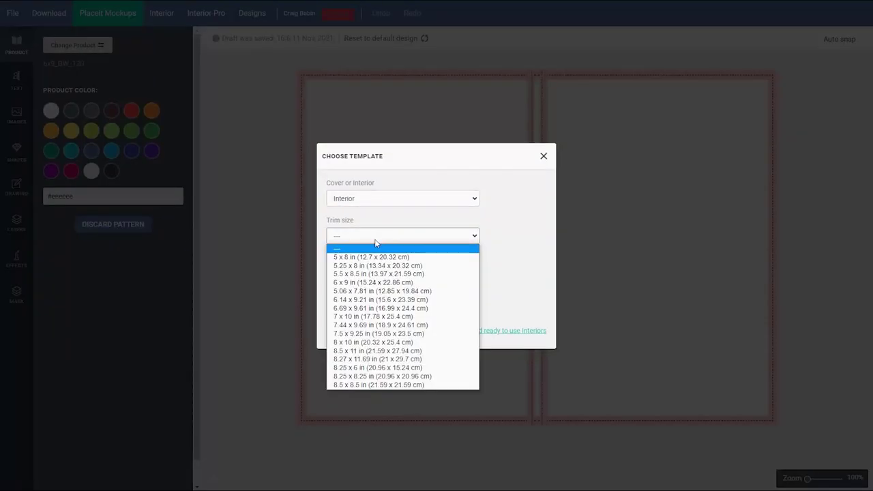
left_click(353, 282)
left_click_drag(349, 275, 315, 281)
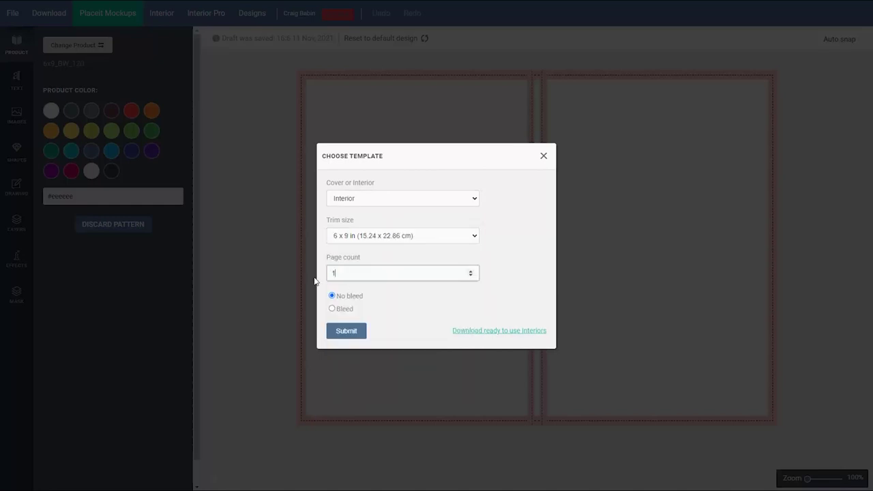
left_click(351, 331)
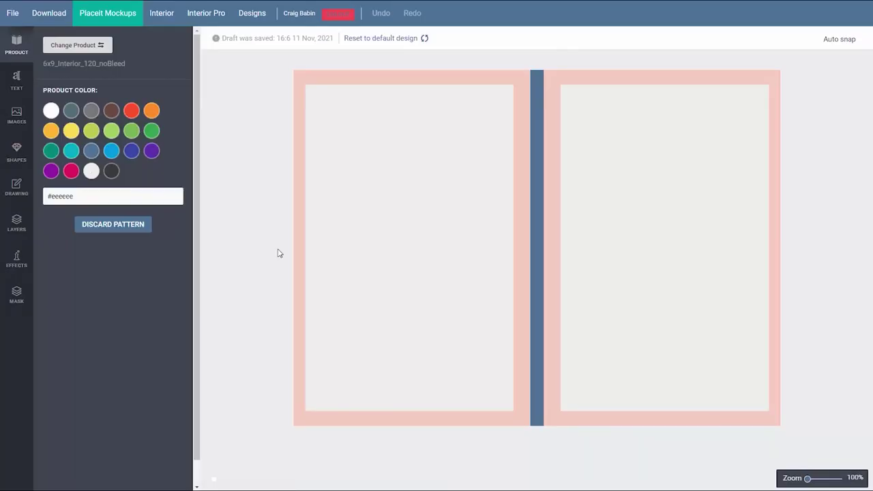
left_click(51, 110)
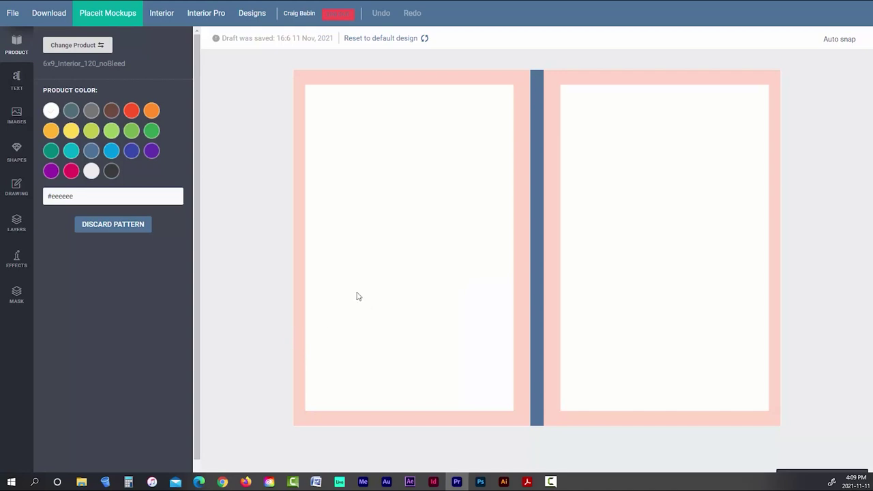
- Open the Interior Generator and select the Guitar Tabs interior template
left_click(163, 14)
left_click(158, 15)
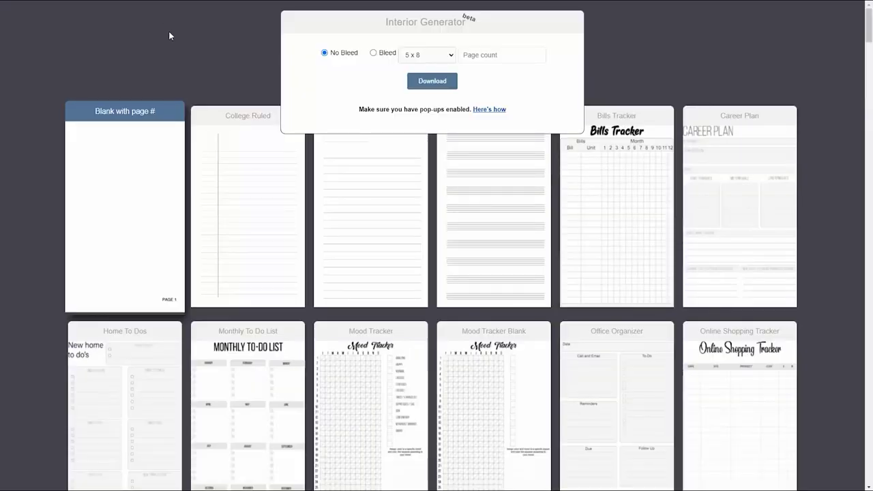
middle_click(841, 178)
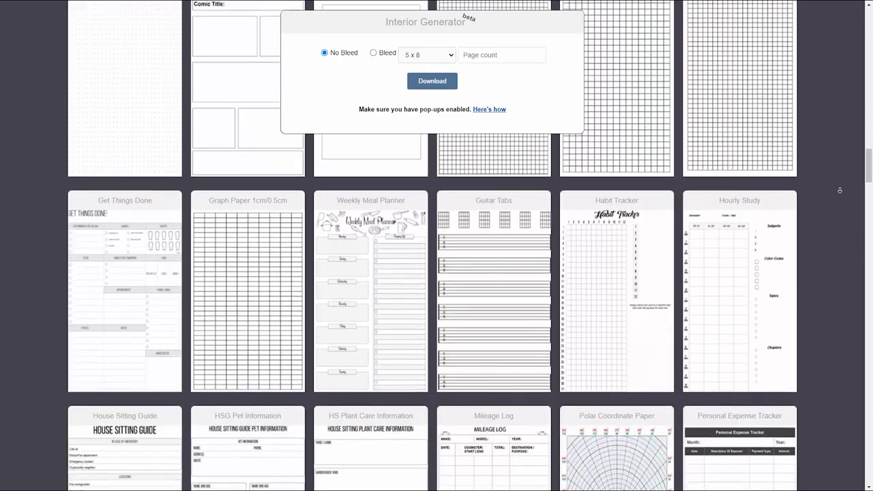
middle_click(841, 193)
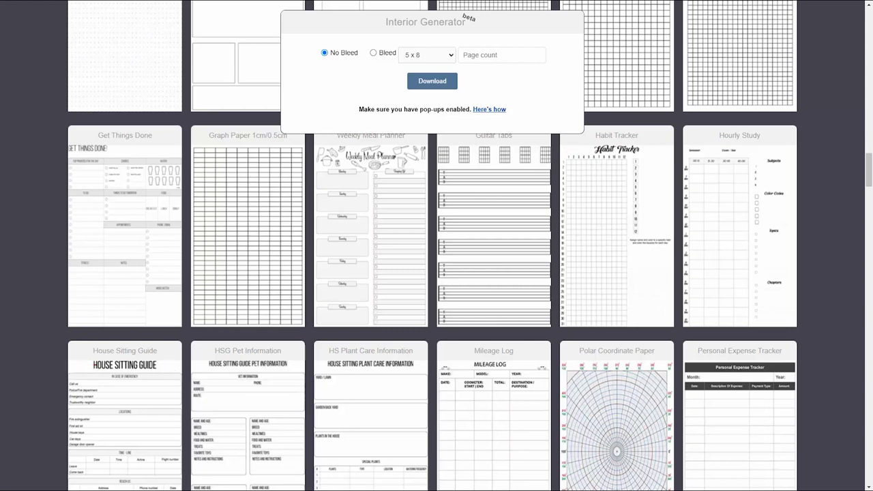
type("0")
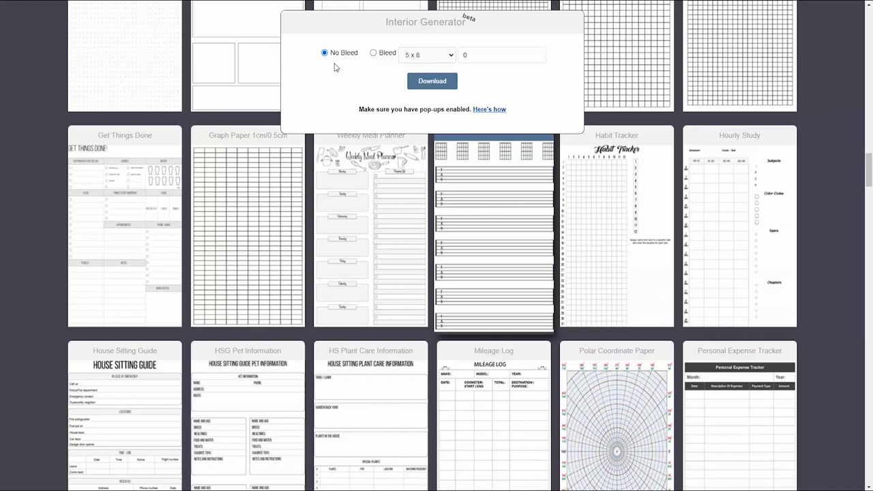
- Generate the Guitar Tabs interior as a 6 x 9 PDF with 120 pages and no bleed
left_click(426, 55)
left_click(421, 101)
left_click(495, 55)
double_click(485, 50)
type("120")
left_click(432, 80)
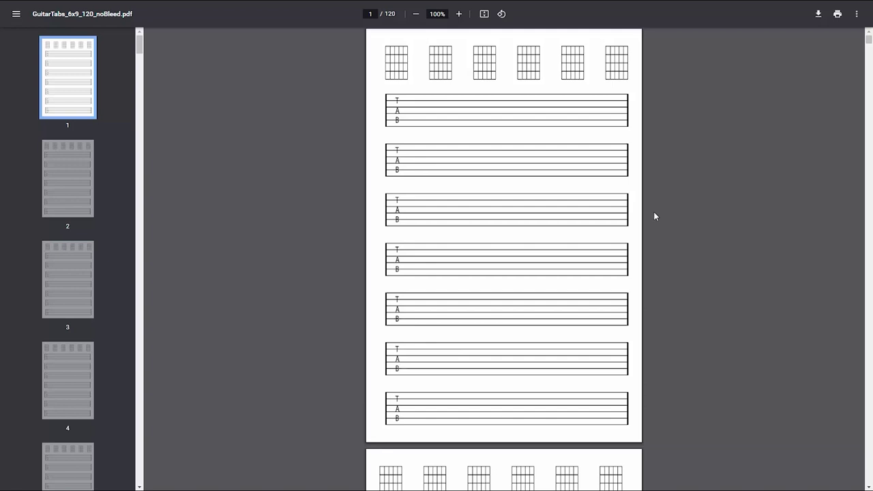
- Save the generated PDF to the Downloads folder as GuitarTabs_6x9_120_noBleed (1)
scroll(654, 216, "down", 6)
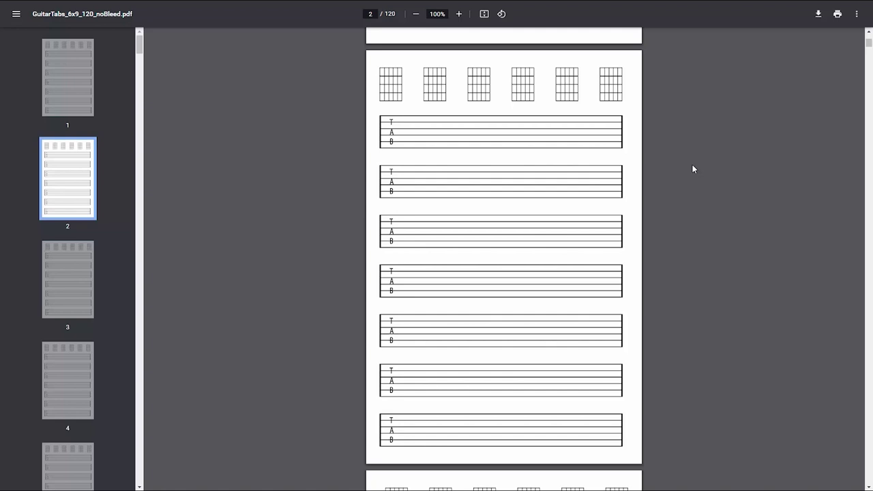
mouse_move(437, 2)
left_click(817, 16)
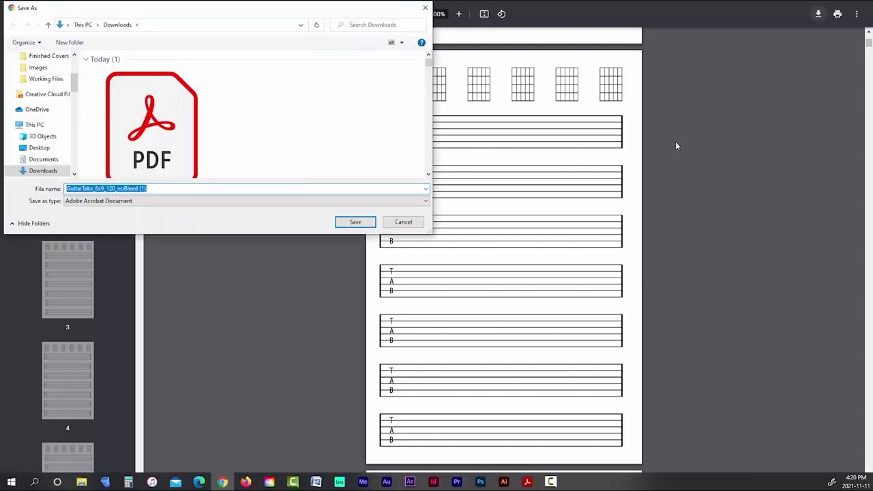
left_click(355, 222)
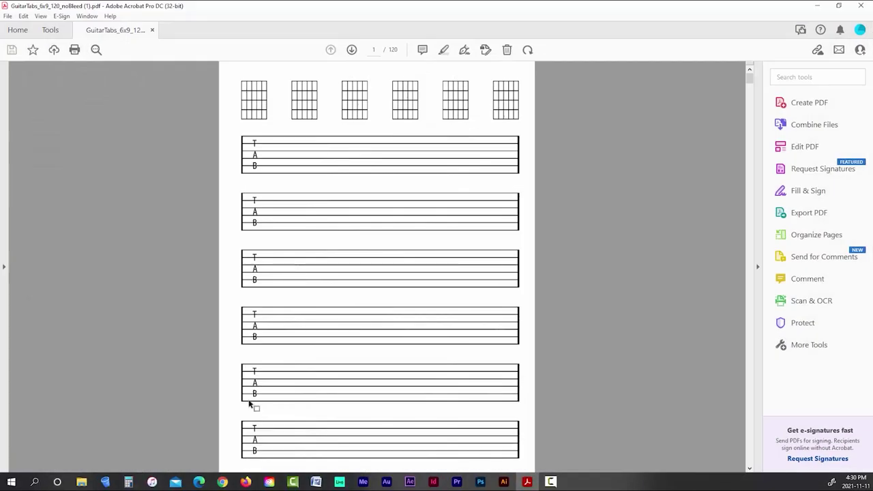
- Examine the margins of the odd and even pages in the saved guitar tabs PDF in Adobe Acrobat, and close it
scroll(603, 241, "down", 3)
scroll(603, 241, "down", 8)
scroll(603, 240, "down", 5)
scroll(602, 241, "up", 10)
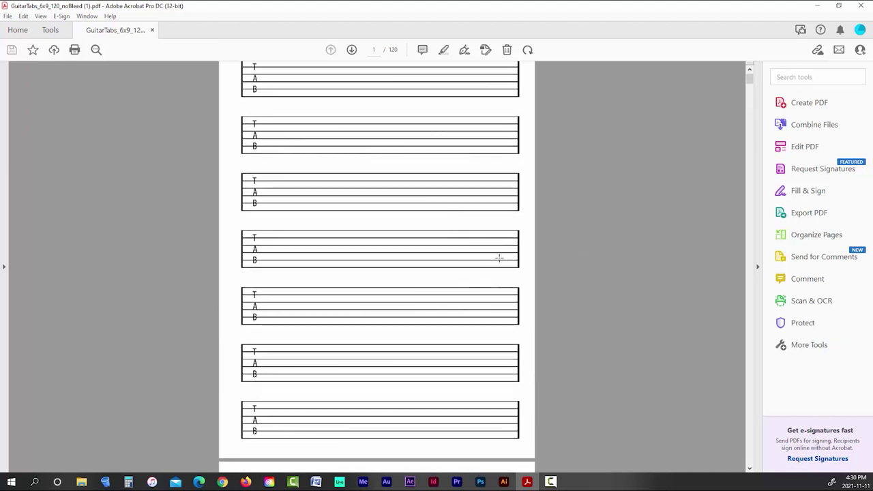
scroll(402, 276, "up", 1)
scroll(443, 279, "down", 10)
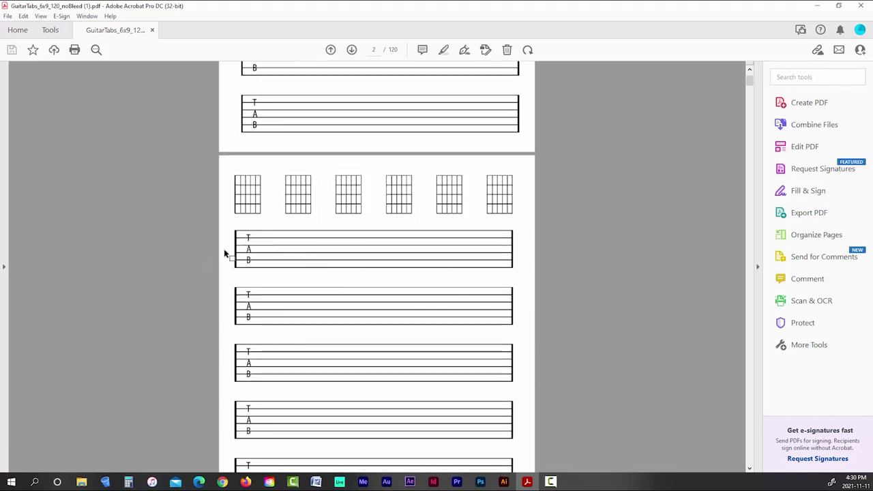
scroll(574, 287, "down", 12)
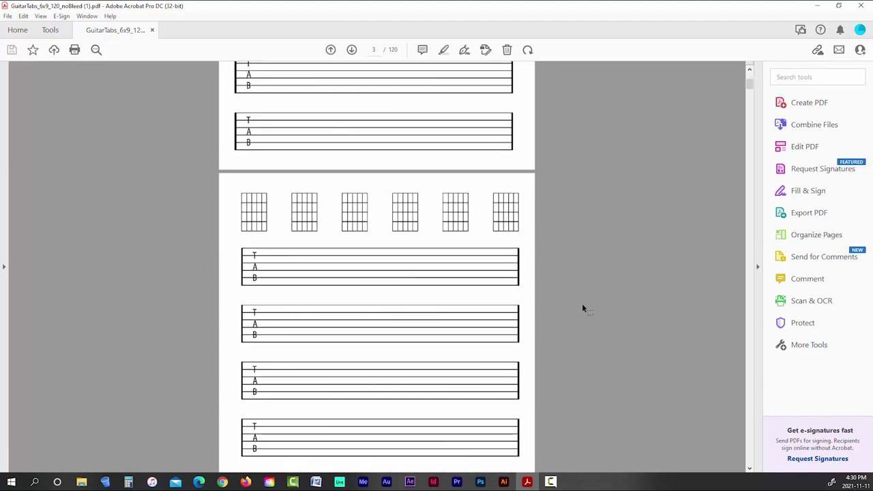
scroll(581, 301, "down", 3)
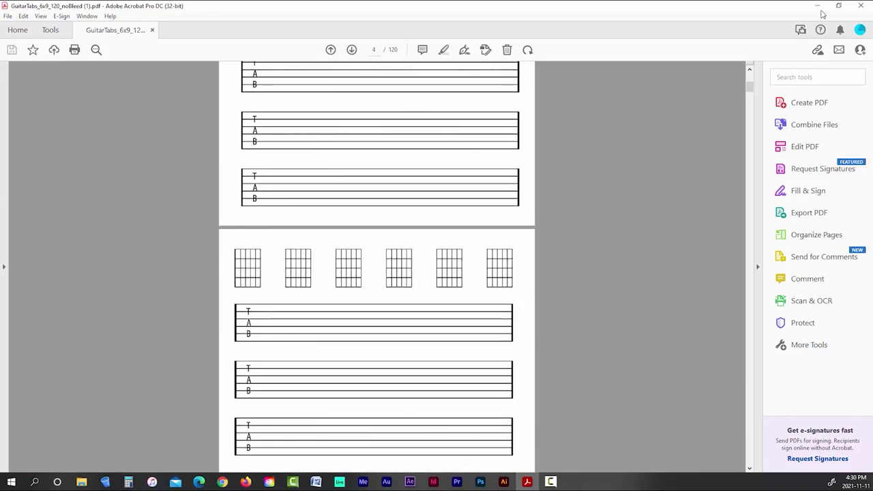
left_click(857, 6)
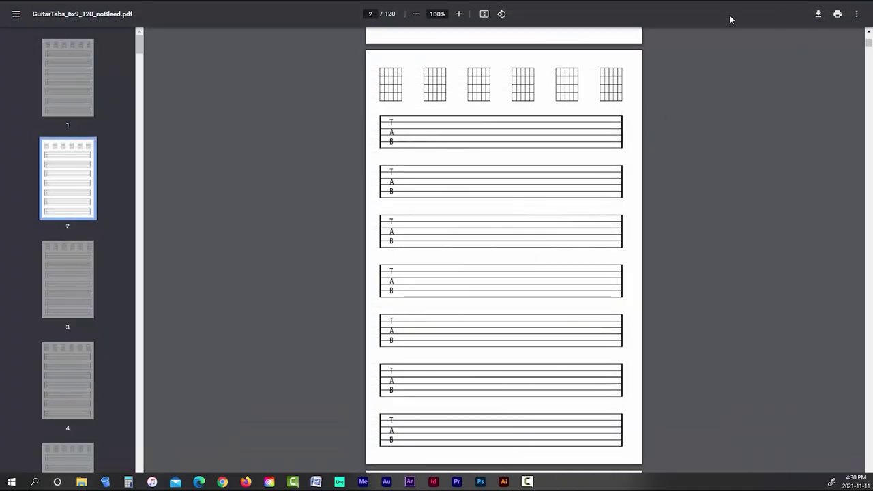
- Close the guitar tabs PDF and the Interior Generator, and show the Book Bolt Designer in full screen
left_click(440, 30)
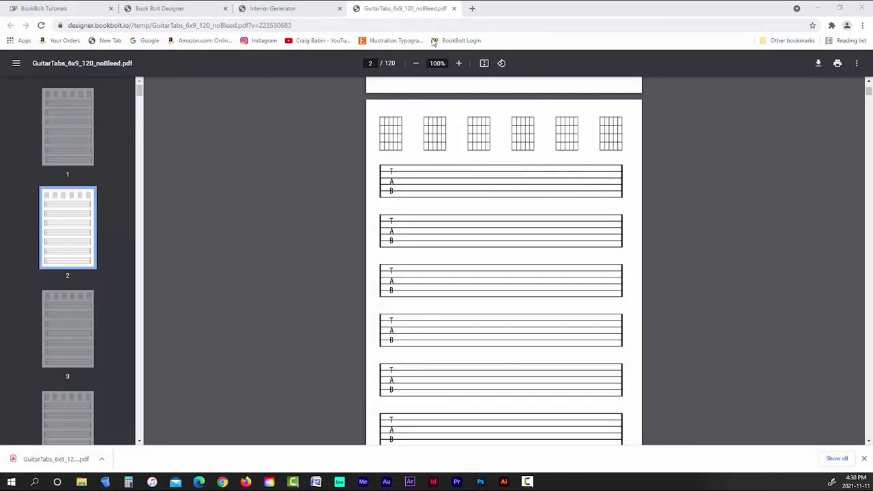
left_click(453, 8)
left_click(339, 8)
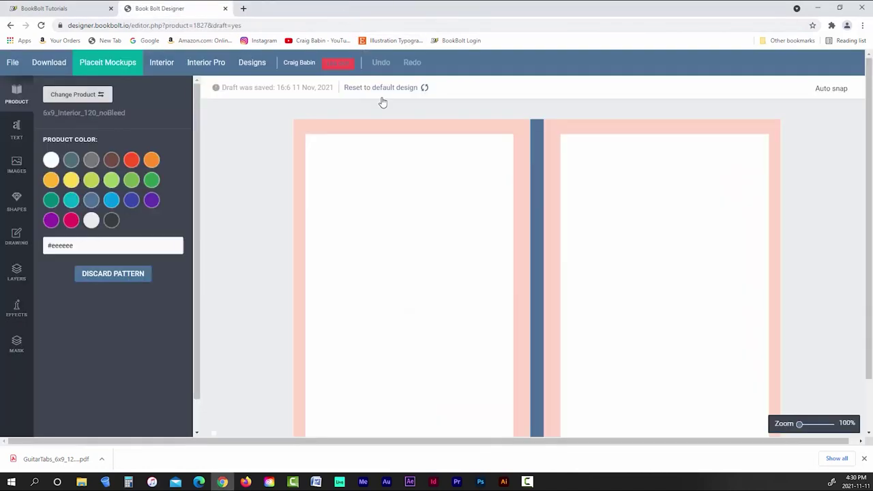
left_click(861, 25)
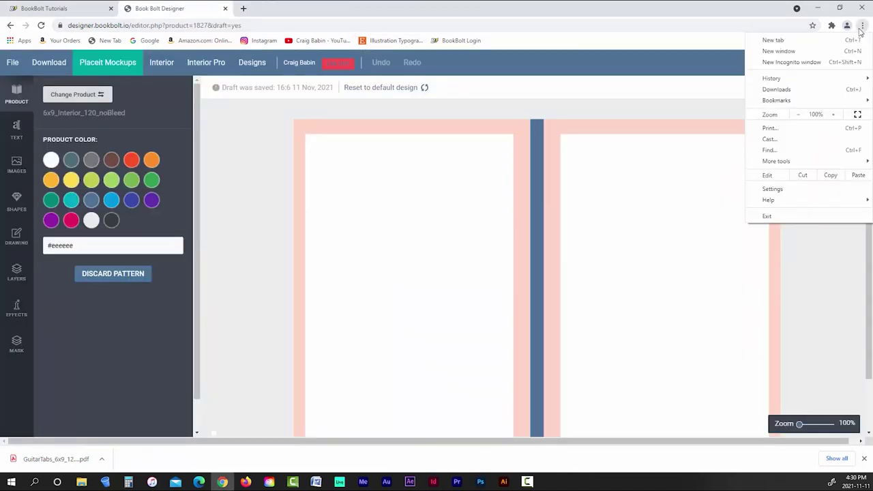
left_click(857, 114)
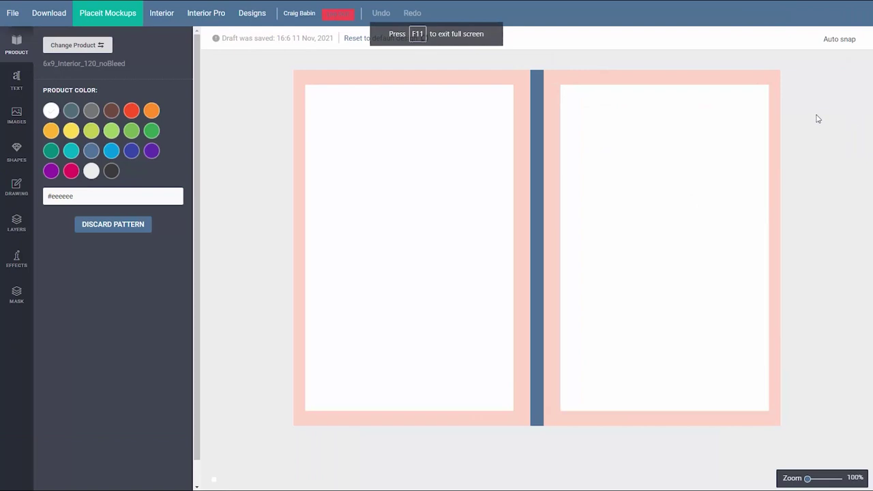
- In Interior Generator Pro, add two page pairs between the first and last pages and delete the pair for pages 4 and 5
left_click(195, 19)
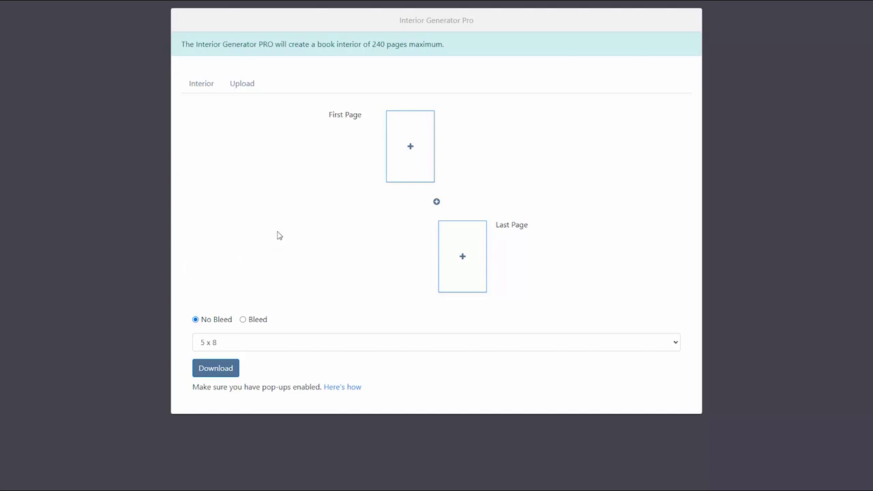
left_click(437, 205)
left_click(432, 305)
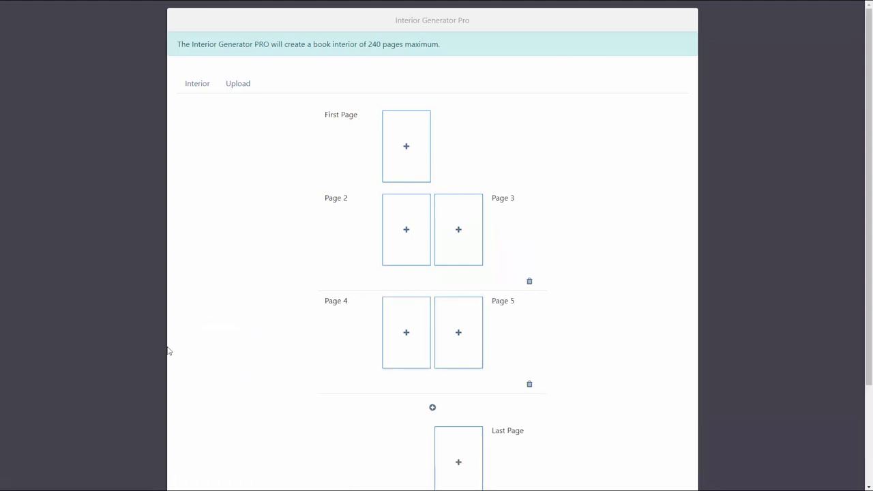
scroll(169, 350, "down", 1)
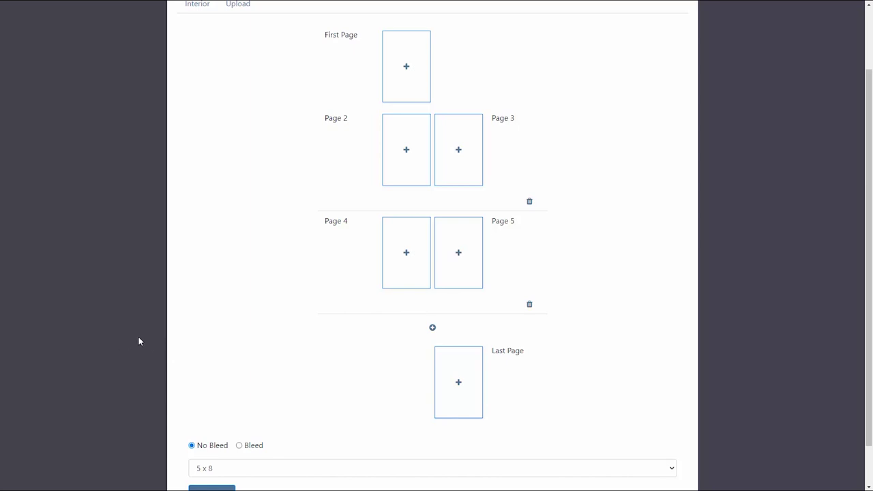
left_click(529, 304)
scroll(257, 268, "up", 1)
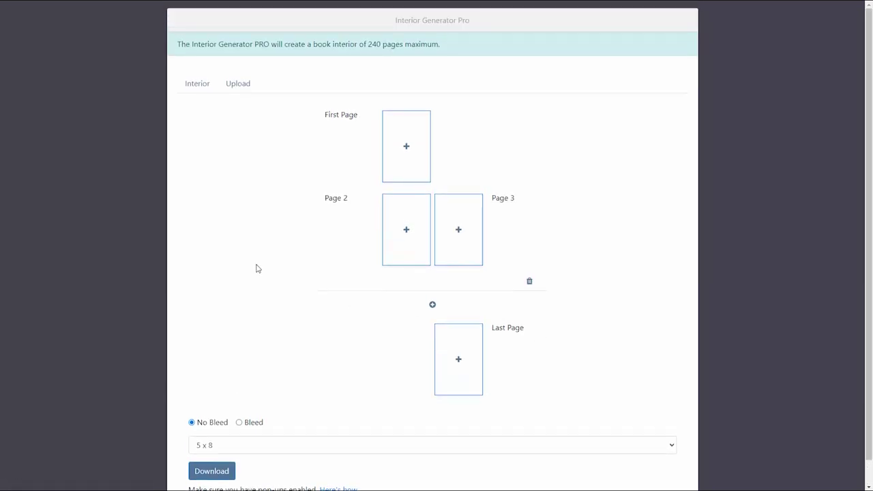
- Set the interior's trim size to 6 x 9 and look at the file upload area before returning to the page layout
scroll(257, 268, "down", 1)
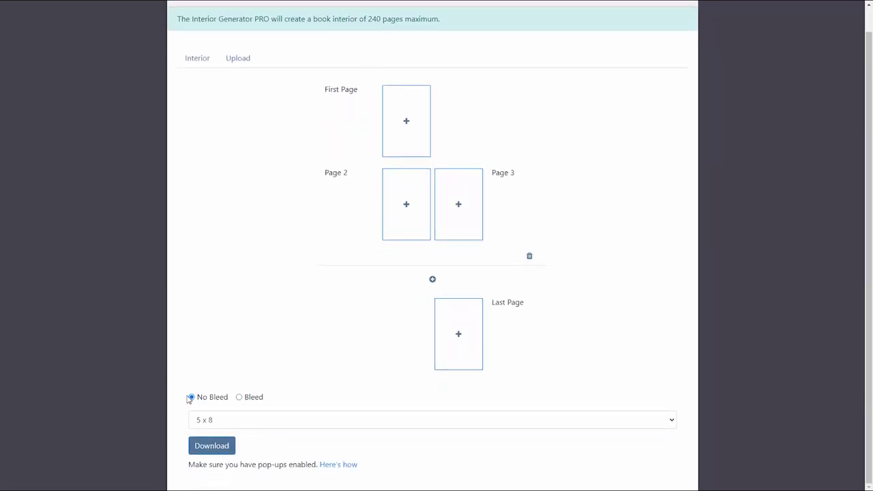
left_click(317, 419)
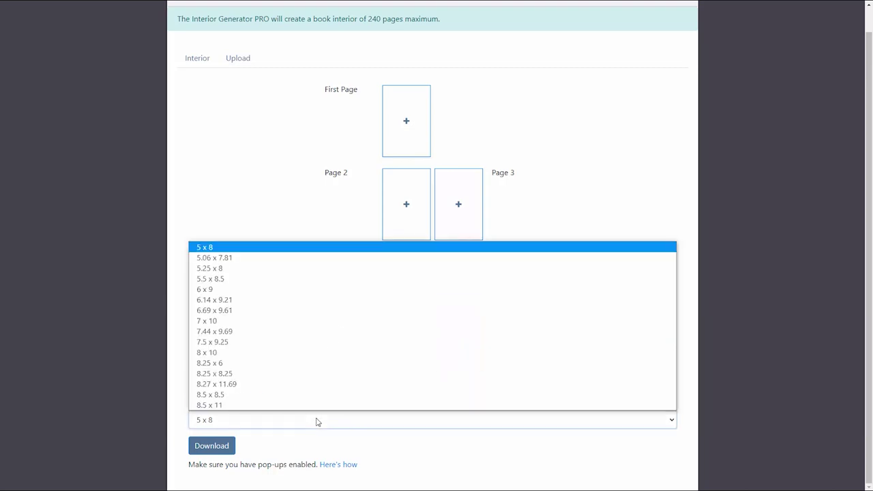
left_click(305, 289)
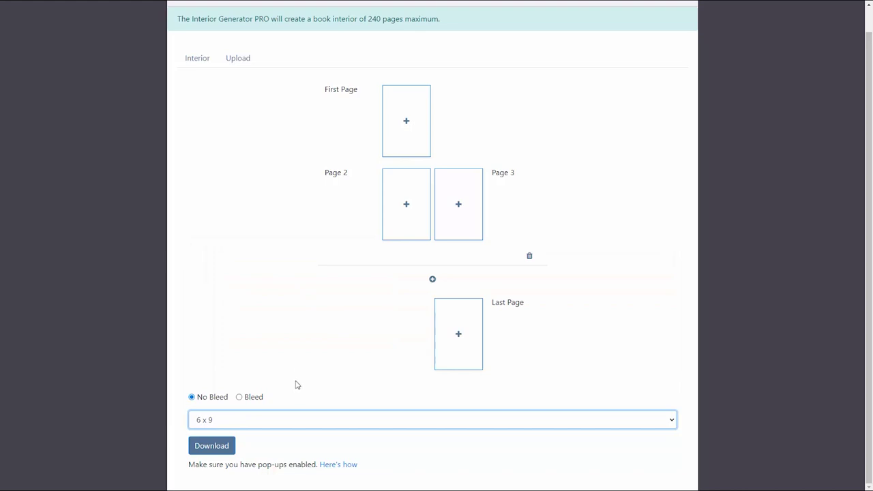
scroll(297, 386, "up", 1)
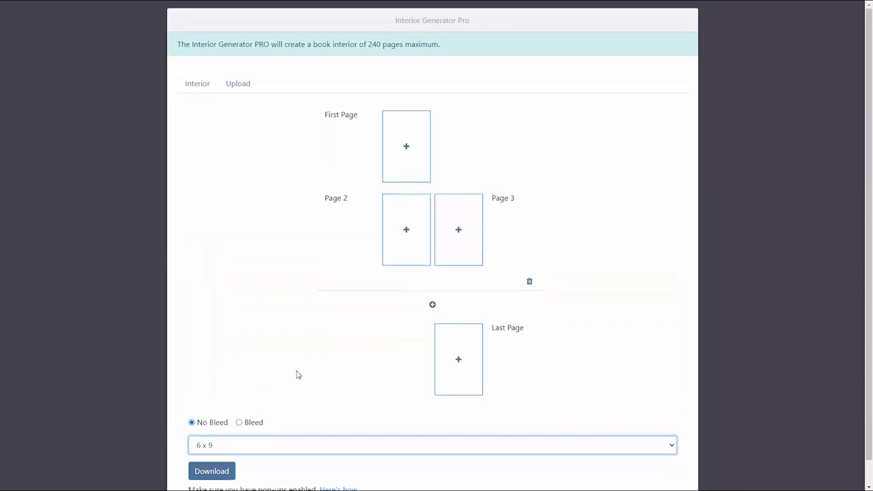
left_click(235, 86)
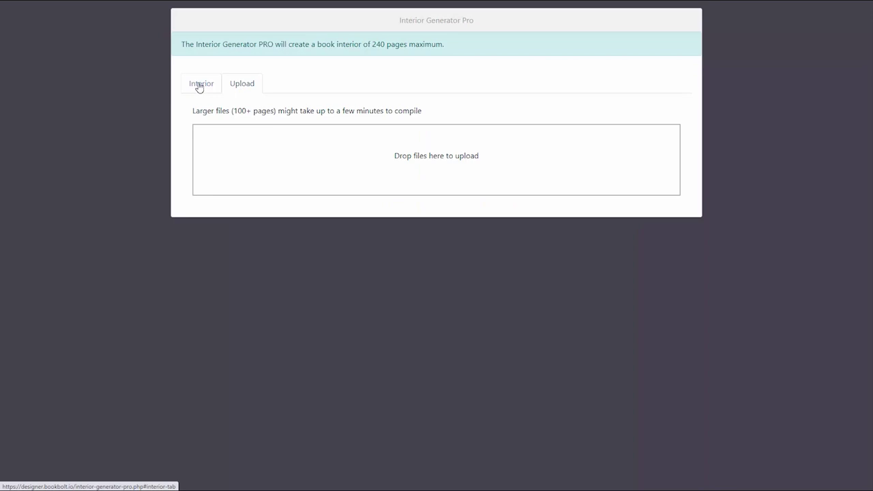
left_click(199, 85)
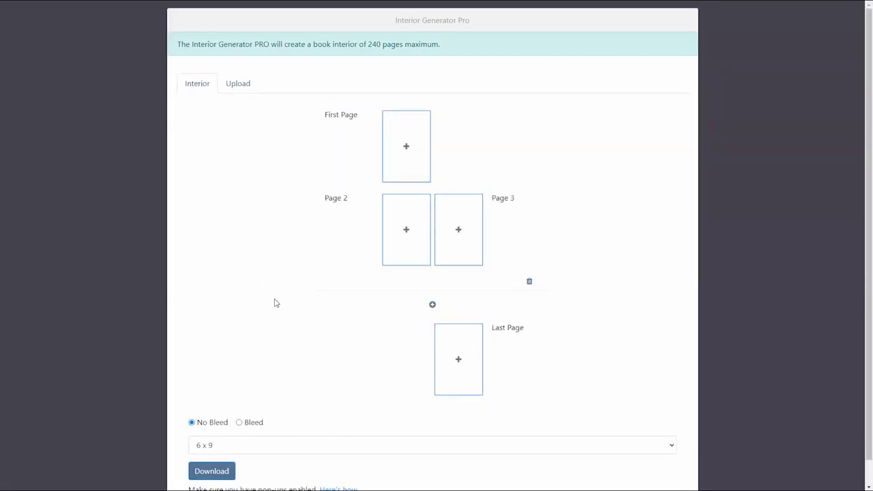
- Browse the interior patterns and assign the grey Weekly Planner pattern to the first page
left_click(405, 149)
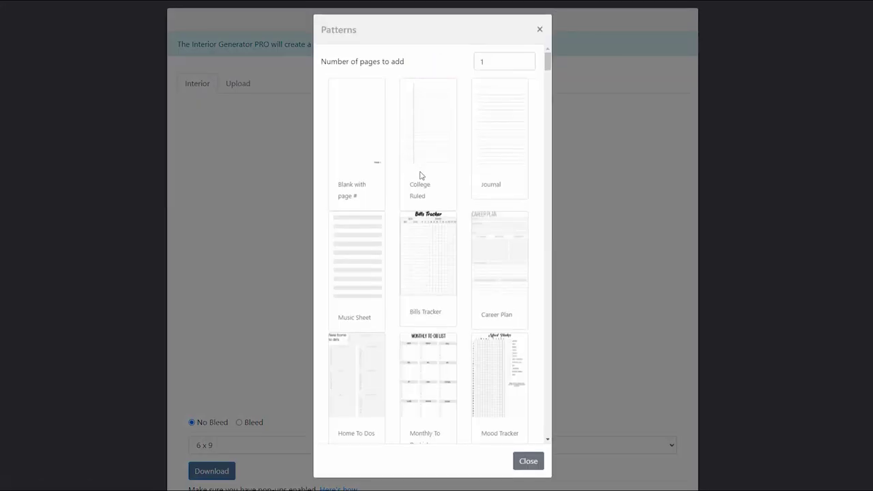
scroll(464, 182, "down", 2)
scroll(464, 206, "up", 1)
scroll(464, 205, "down", 2)
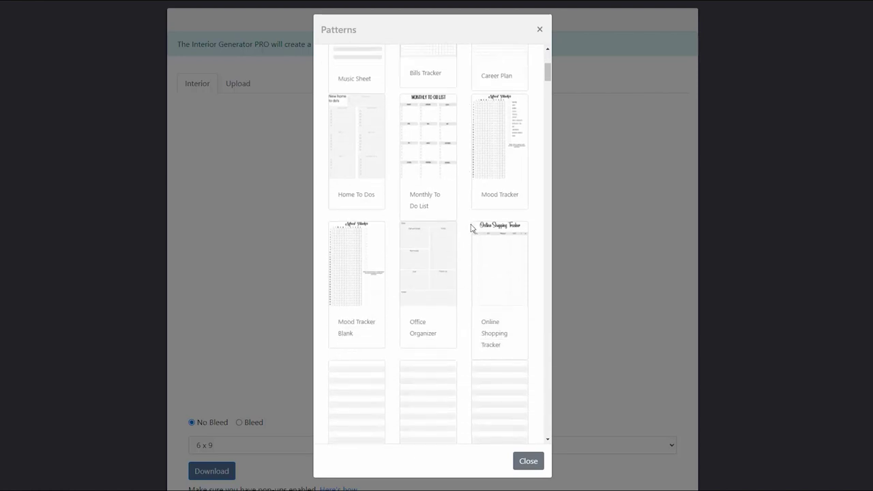
scroll(471, 229, "down", 4)
scroll(470, 232, "down", 4)
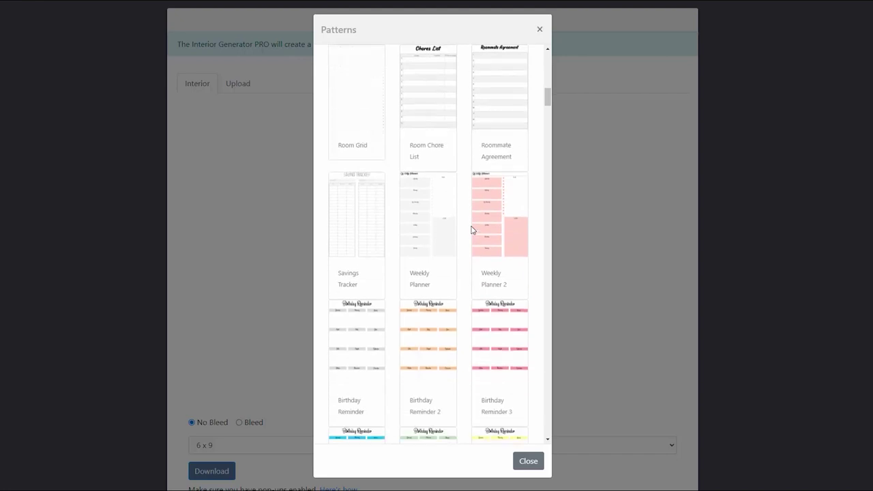
left_click(437, 221)
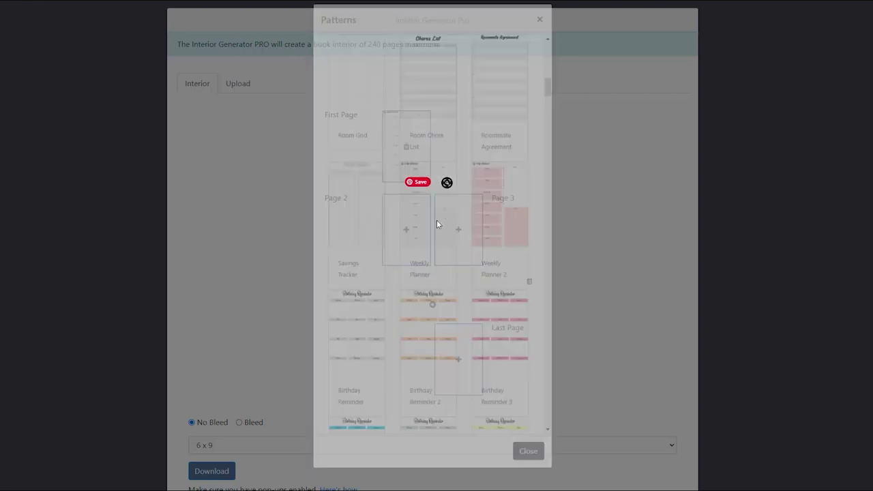
- Assign the Room Chore List pattern to page 2 and the Monthly To Do List pattern to page 3
left_click(405, 234)
scroll(439, 251, "down", 2)
scroll(437, 251, "down", 2)
scroll(432, 253, "down", 5)
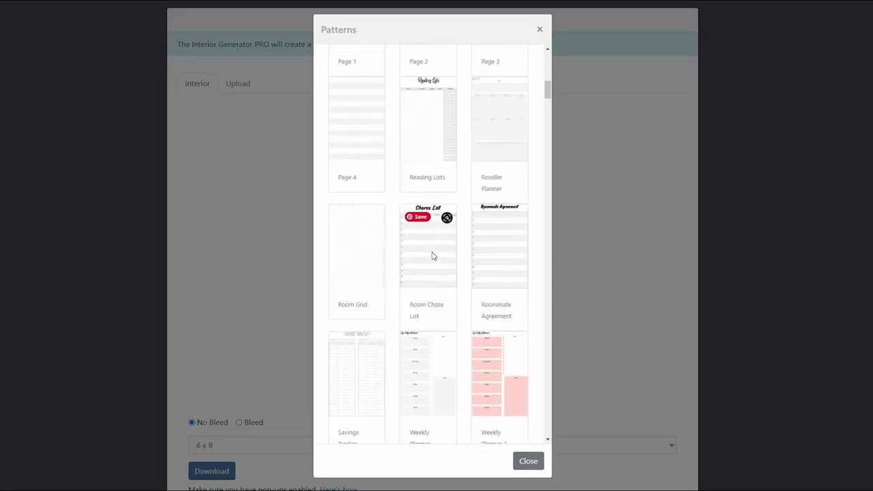
left_click(432, 253)
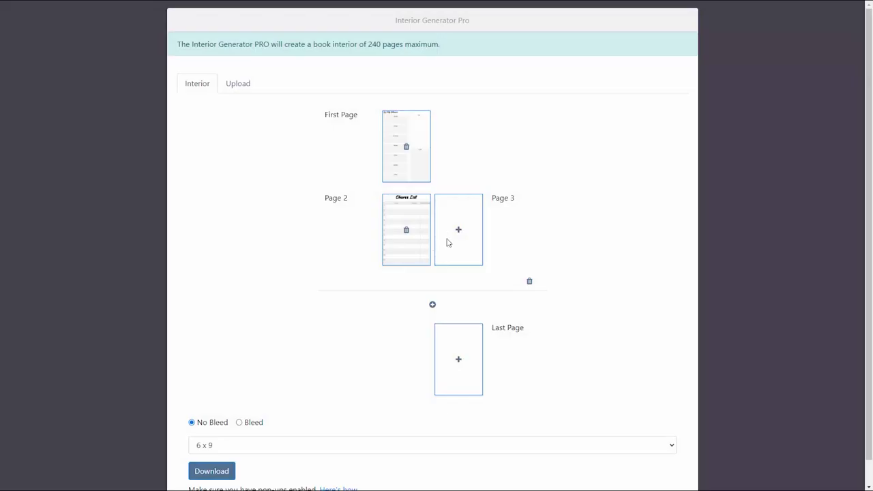
left_click(459, 233)
scroll(459, 234, "down", 3)
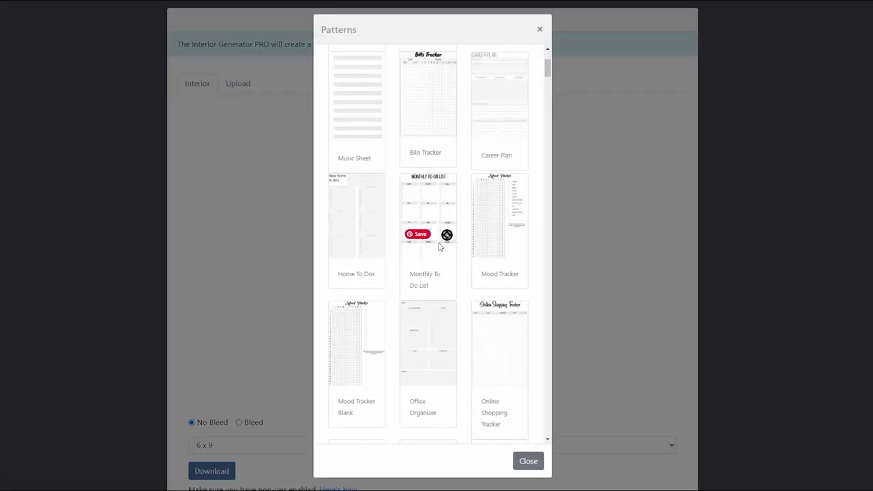
left_click(429, 216)
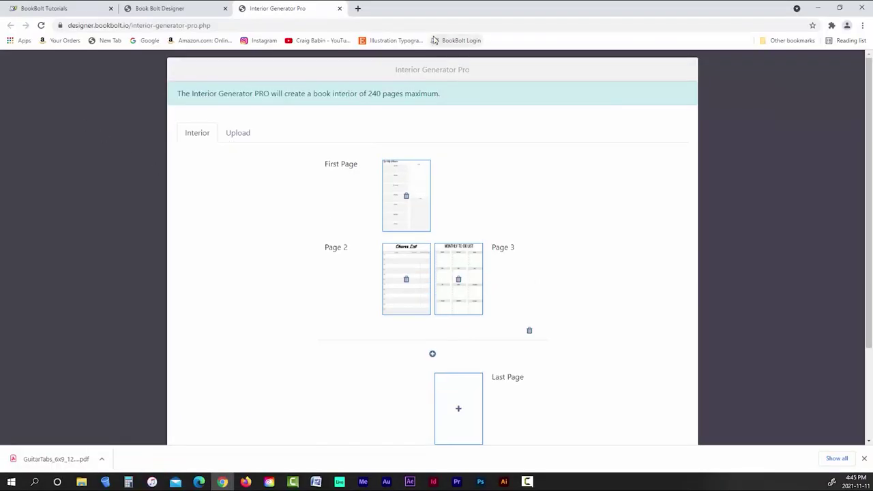
- Close Interior Generator Pro and show the Book Bolt Designer in full screen
left_click(339, 8)
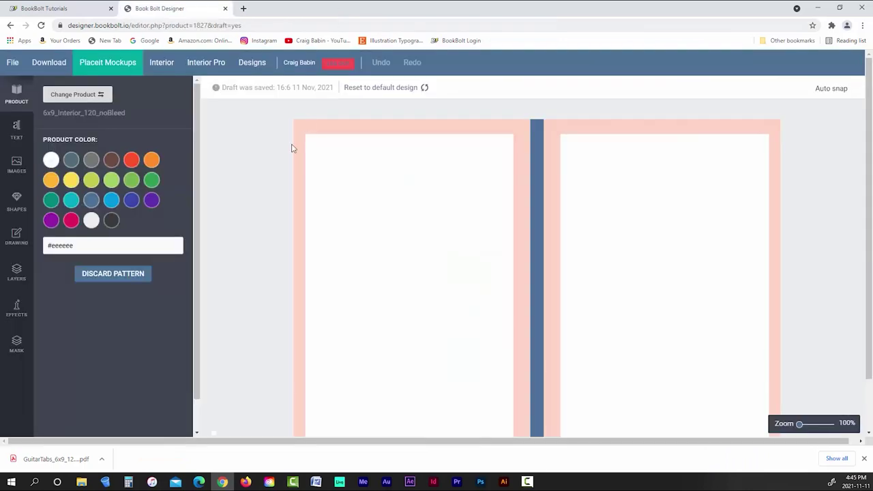
left_click(863, 25)
left_click(836, 113)
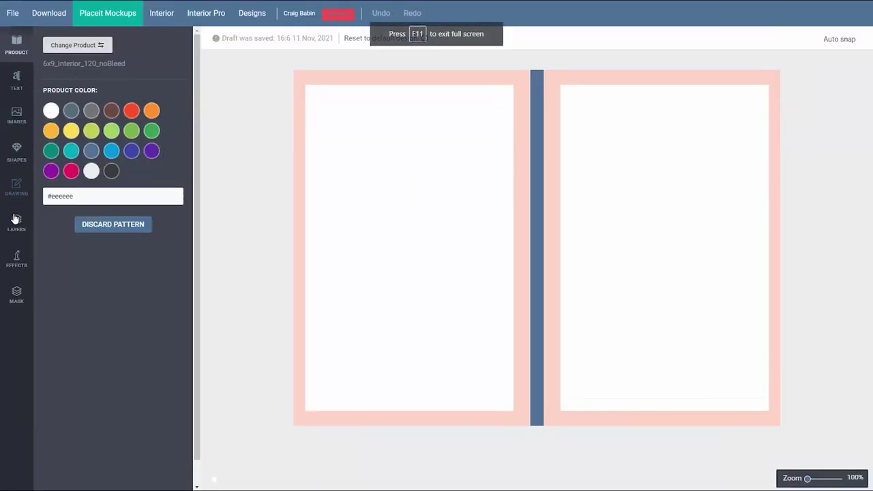
left_click(15, 118)
left_click(17, 78)
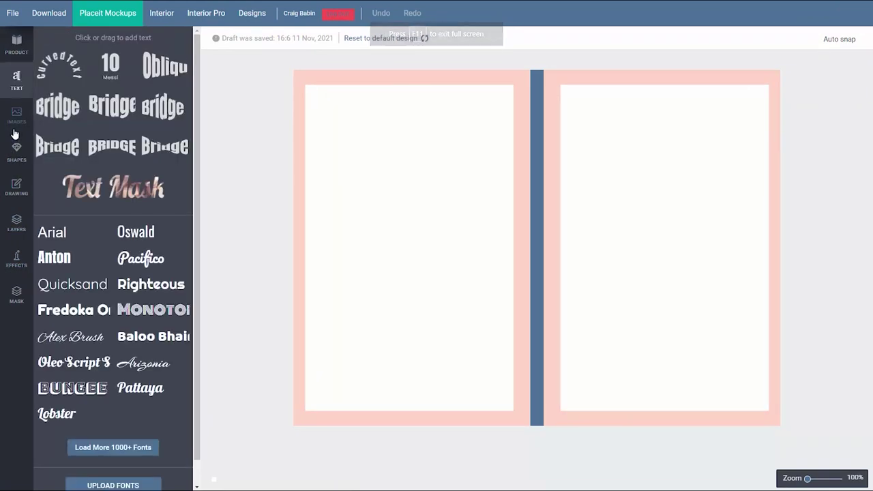
left_click(19, 158)
left_click(17, 187)
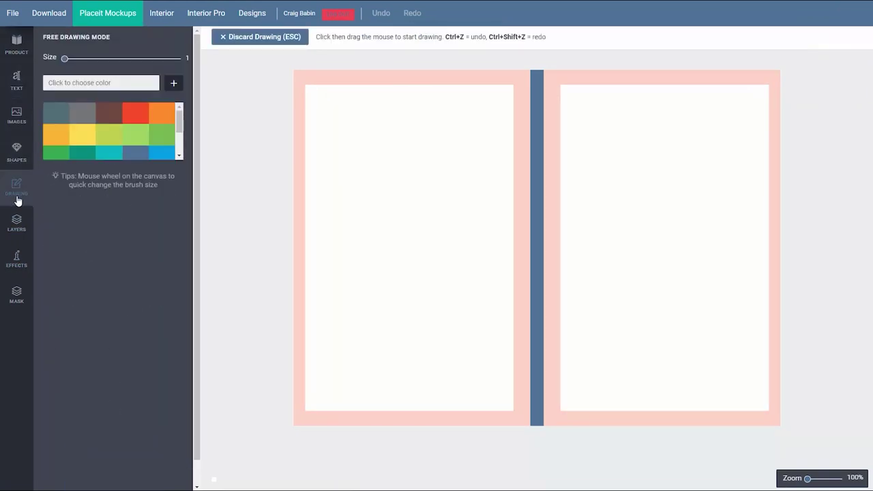
left_click(17, 218)
left_click(17, 46)
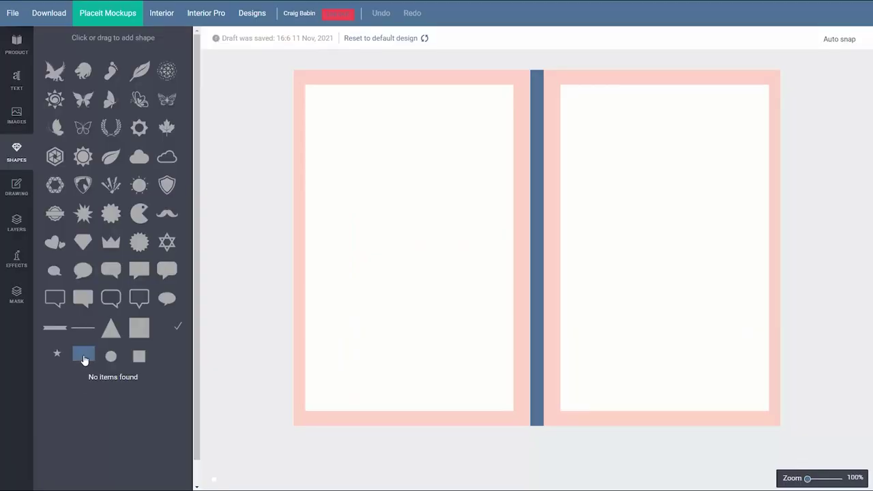
- Place a black rectangle shape in the upper part of the right-hand page, resize it, and delete it
left_click(84, 360)
left_click_drag(526, 247, 482, 290)
left_click_drag(498, 238, 680, 151)
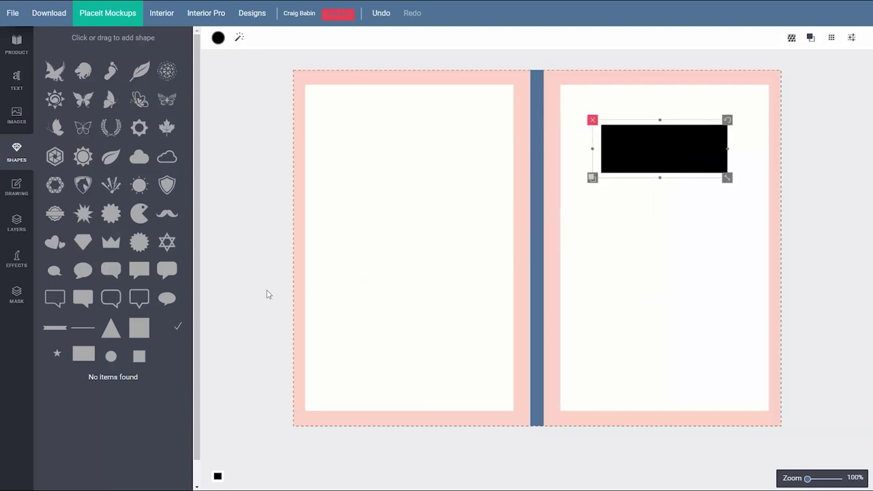
left_click(592, 121)
- In the Interior Generator, choose the College Ruled pattern at 5 x 8 with bleed, enter a page count, and download the interior
left_click(172, 24)
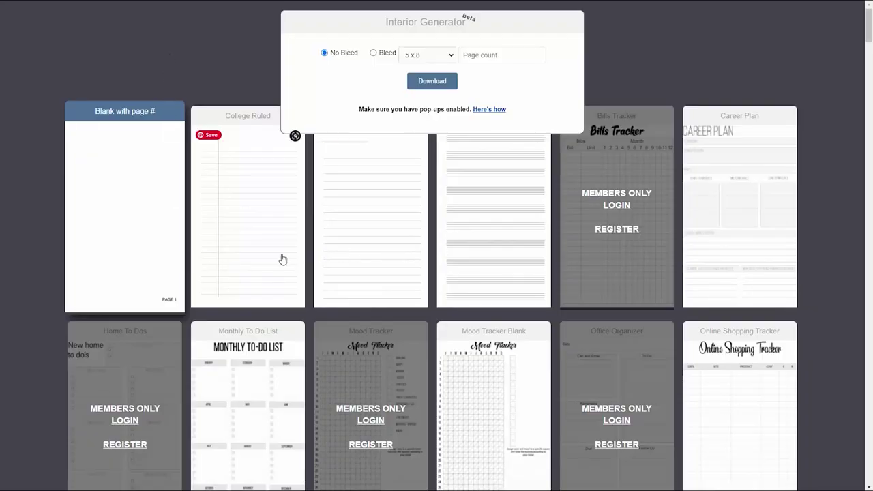
left_click(373, 54)
left_click(272, 156)
left_click(479, 55)
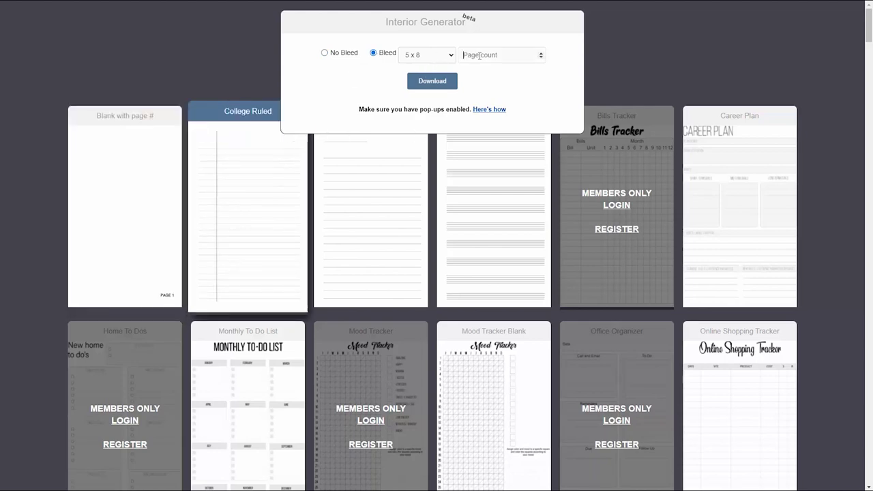
type("1")
left_click(424, 81)
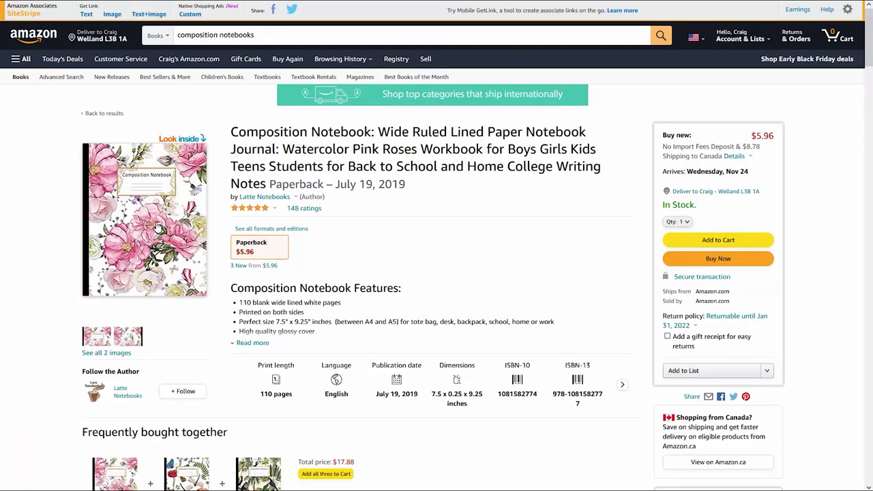
- Examine the preview of the watercolor pink roses composition notebook on Amazon
left_click(158, 228)
middle_click(525, 235)
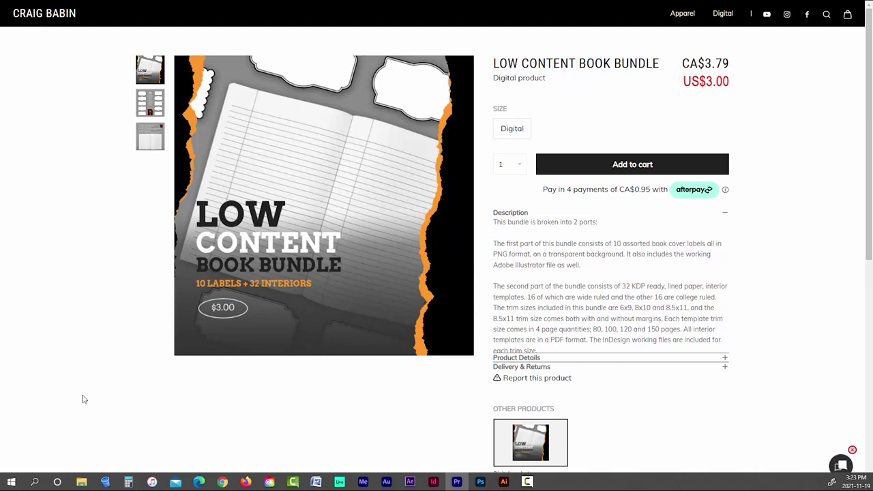
- View the book label and lined interior preview images of the Low Content Book Bundle, and return to its main image
left_click(150, 107)
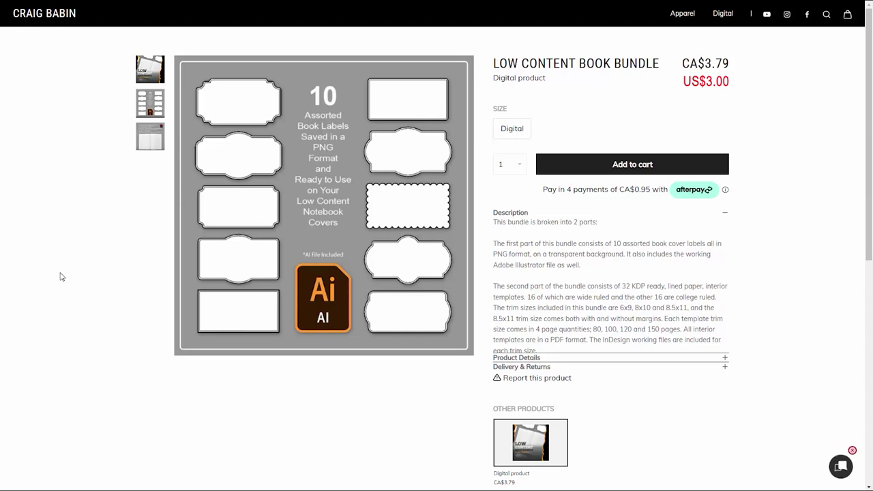
left_click(142, 138)
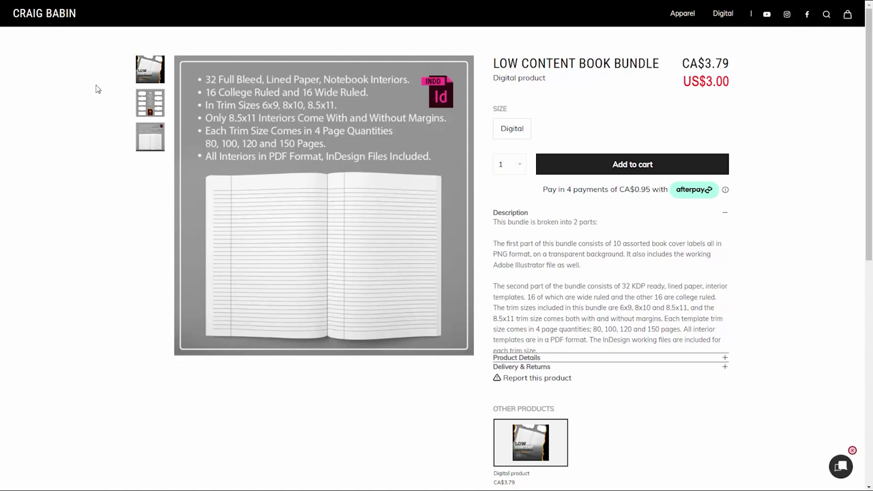
left_click(148, 71)
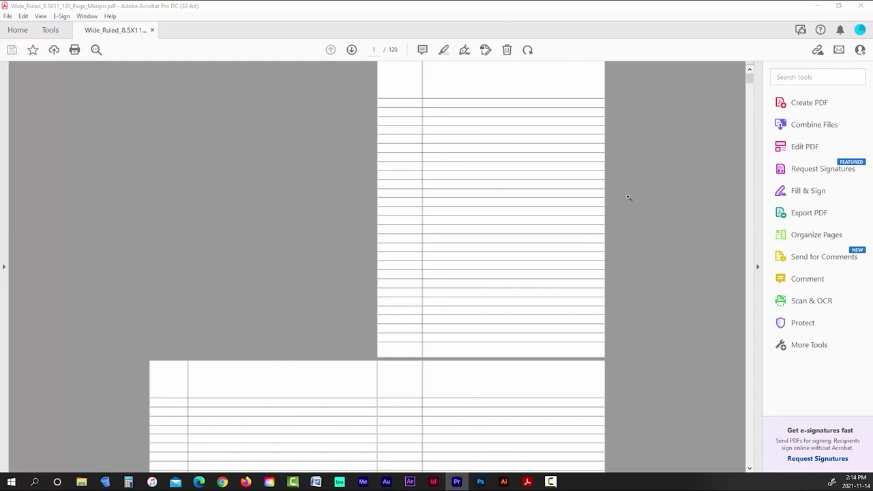
- Examine the ruled pages and their margins in Wide_Ruled_8.5X11_120_Page_Margin.pdf in Adobe Acrobat
scroll(628, 197, "down", 5)
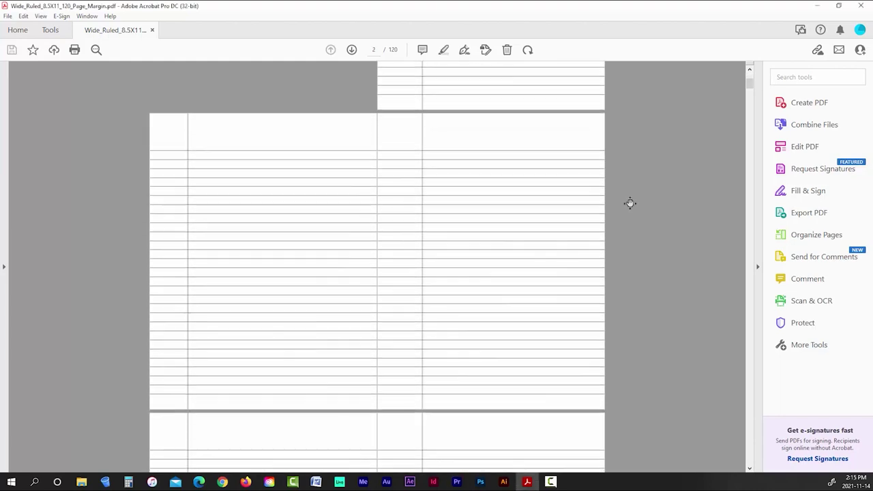
scroll(630, 203, "down", 10)
scroll(630, 203, "down", 2)
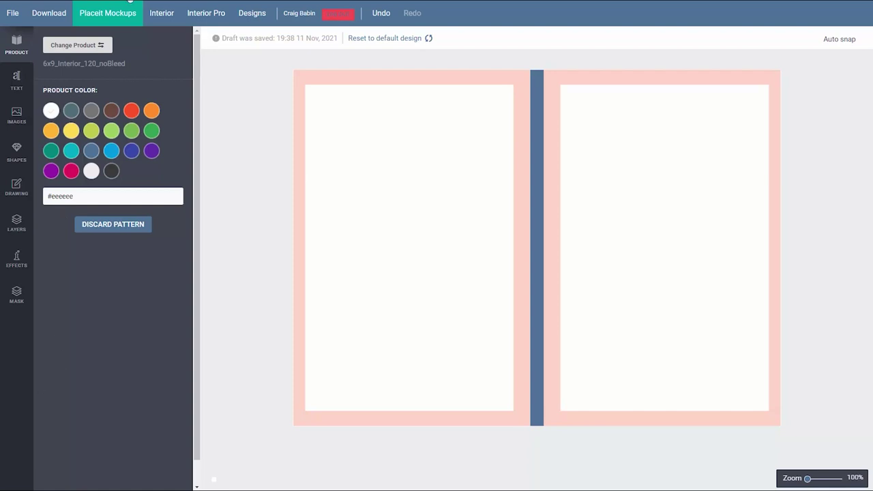
- In the Book Bolt Designer, change the product to an 8.5 x 11 in cover with White Paper Interior and 120 pages
left_click(77, 48)
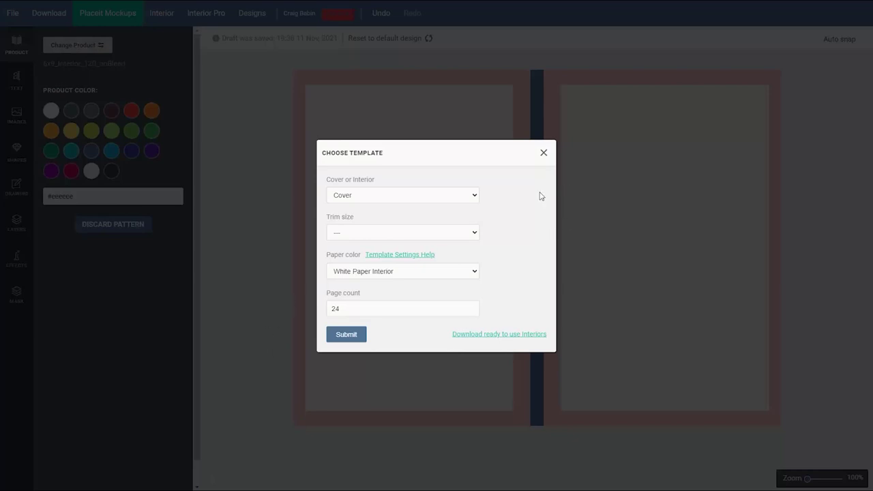
left_click(475, 236)
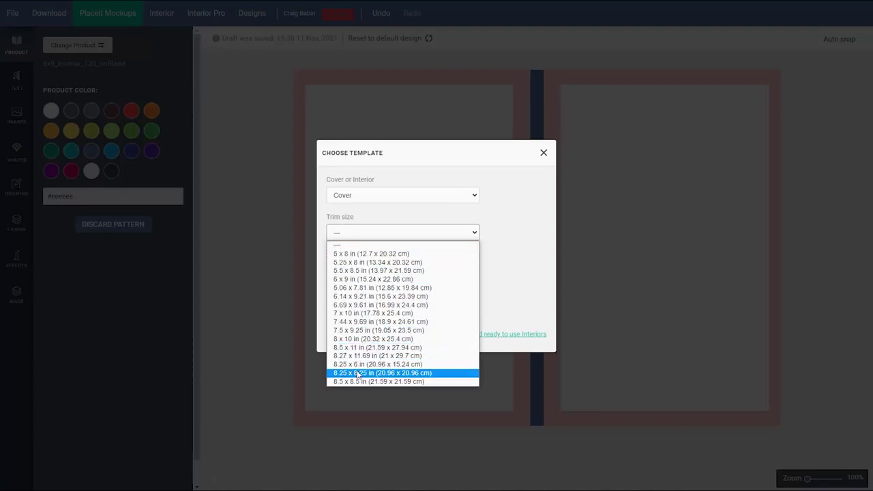
left_click(362, 348)
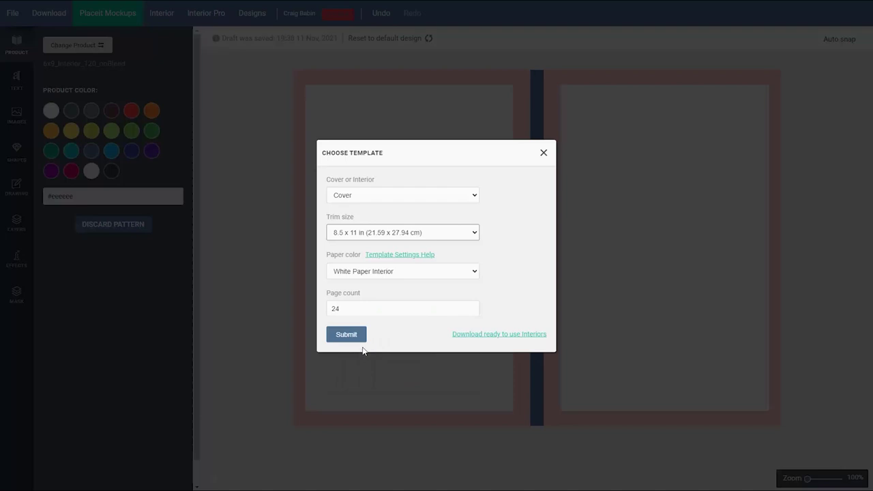
left_click_drag(354, 311, 300, 315)
type("120")
left_click(405, 333)
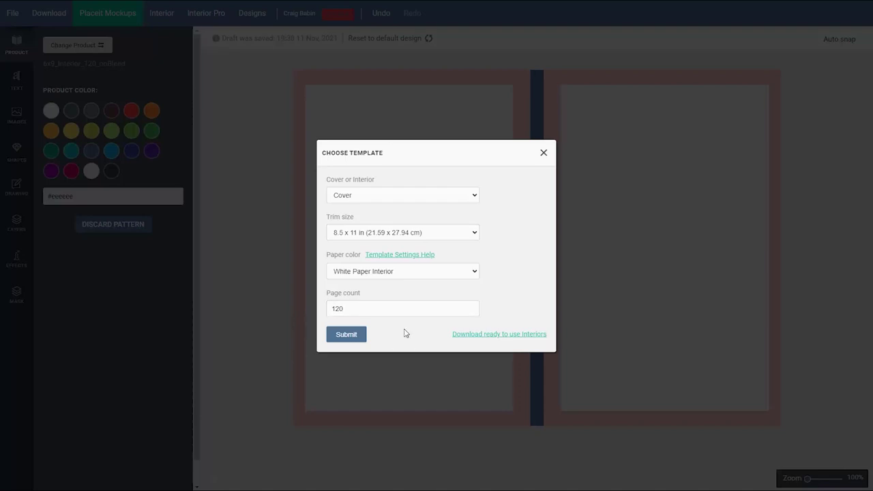
left_click(348, 335)
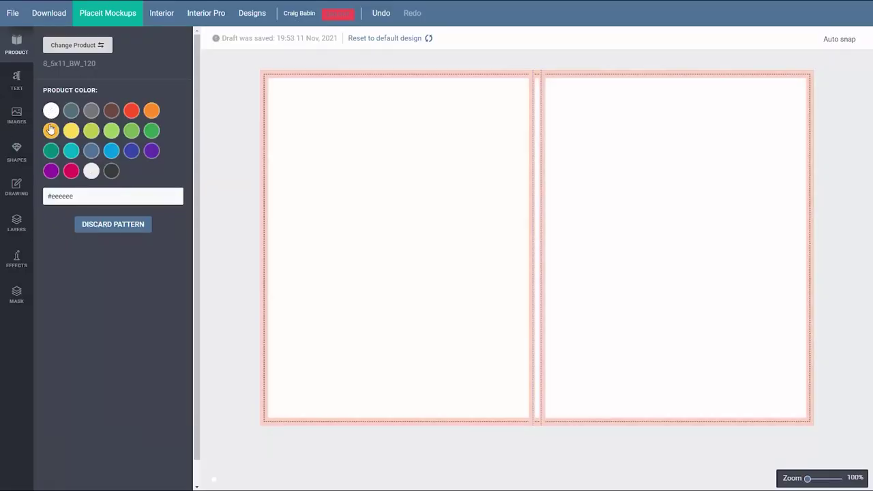
- Upload the image dog_thoughtful_svg from the Images folder inside the Book Bolt folder to the designer's image library
left_click(17, 118)
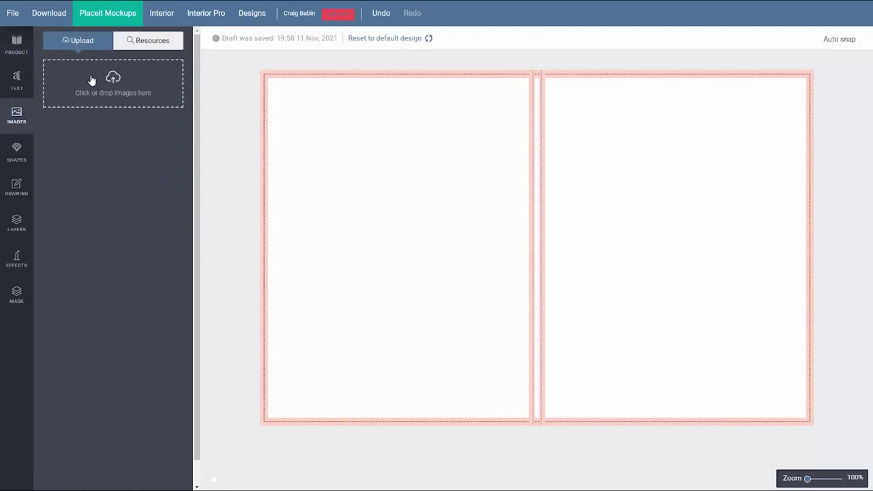
left_click(93, 80)
left_click(339, 81)
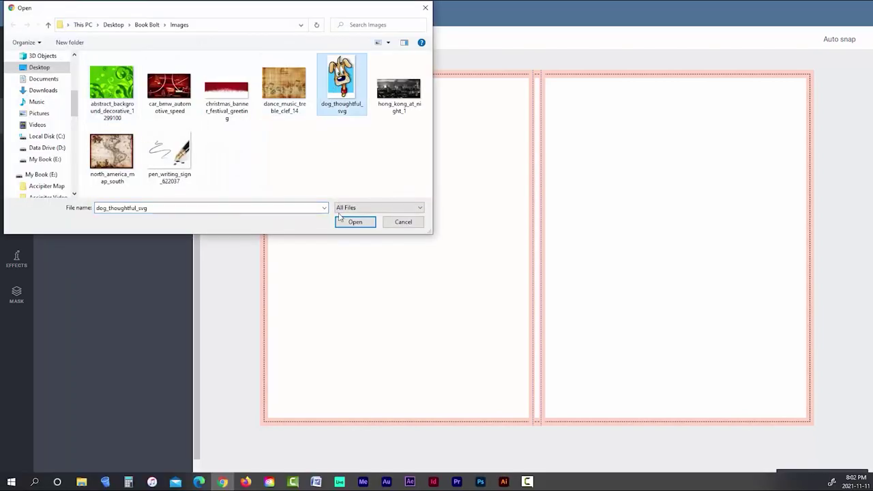
left_click(346, 224)
- Upload the Label 8 image from the 1. Cover Labels PNG folder inside KDP Pack on the Desktop
left_click(129, 73)
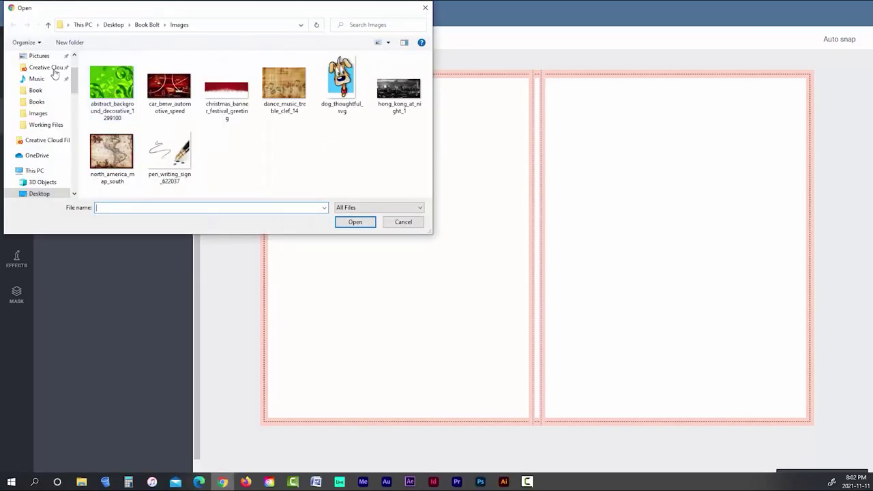
scroll(31, 95, "up", 3)
left_click(34, 77)
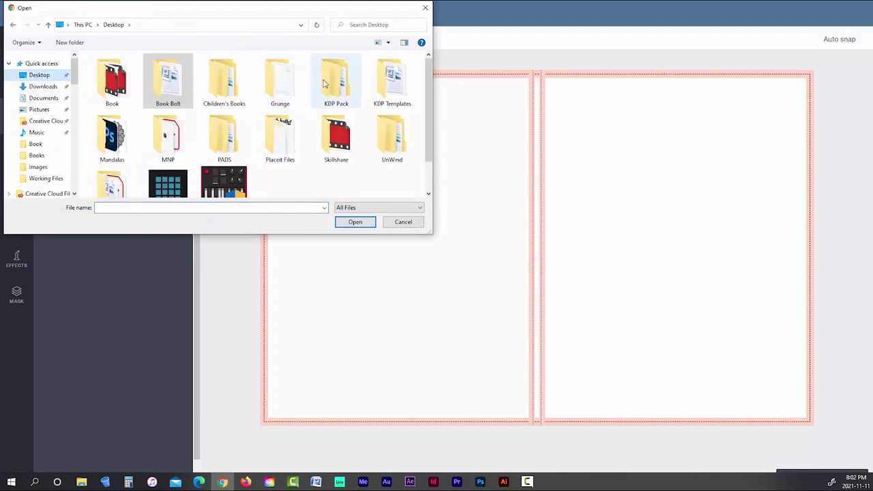
double_click(324, 83)
double_click(106, 69)
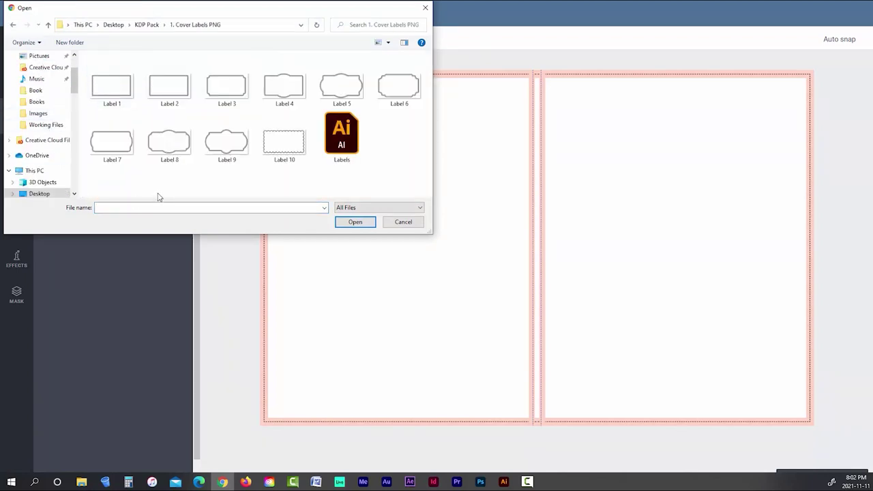
left_click(174, 141)
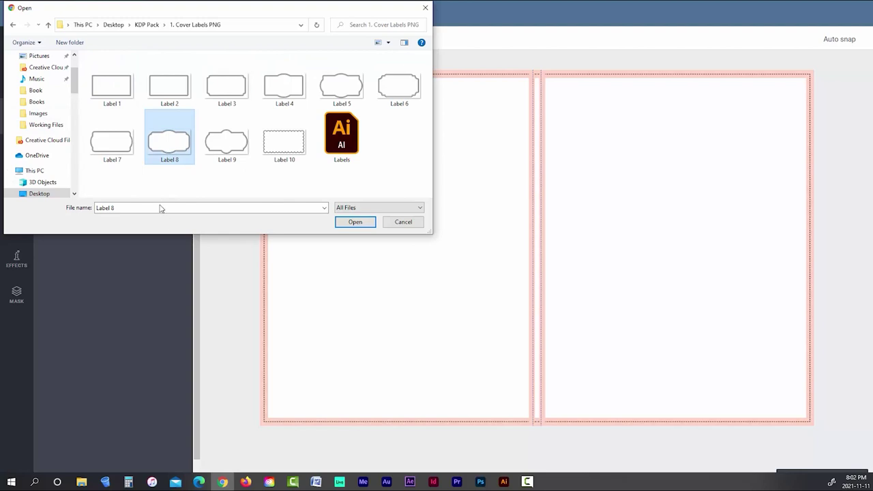
left_click(344, 223)
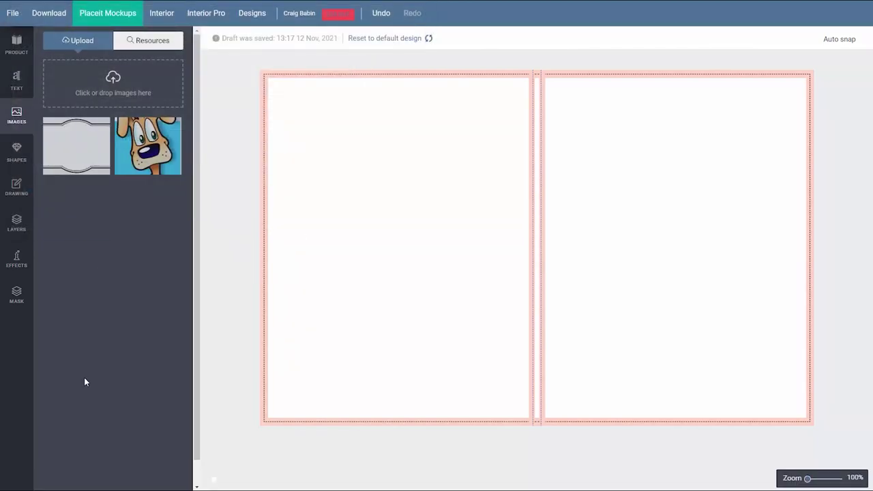
- Place the dog image on the front cover and shrink it to roughly a third of the cover's height
left_click(149, 142)
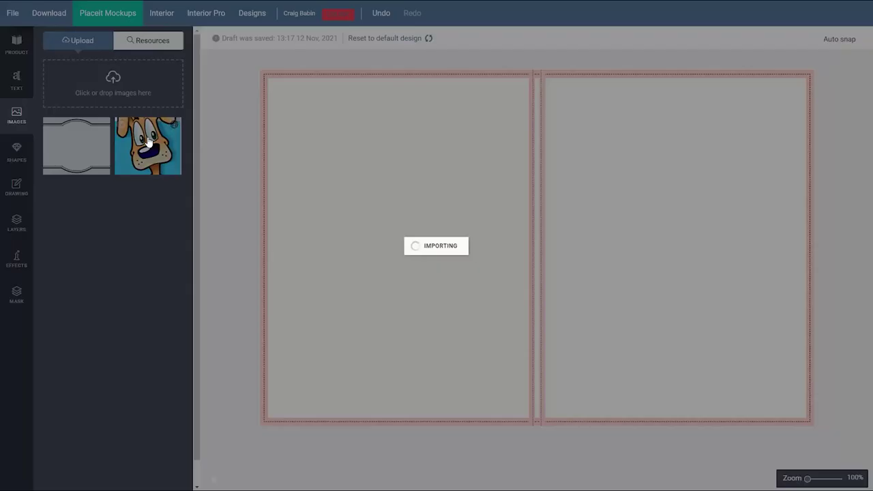
left_click_drag(598, 275, 712, 276)
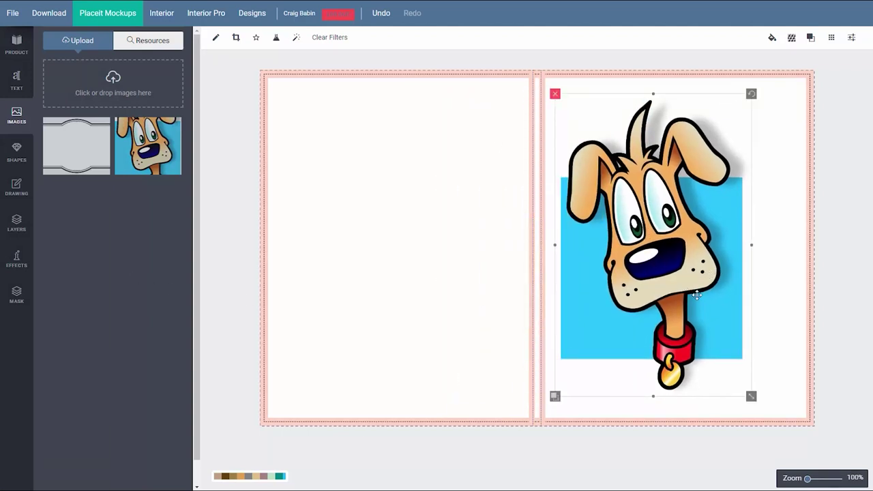
left_click_drag(752, 396, 716, 293)
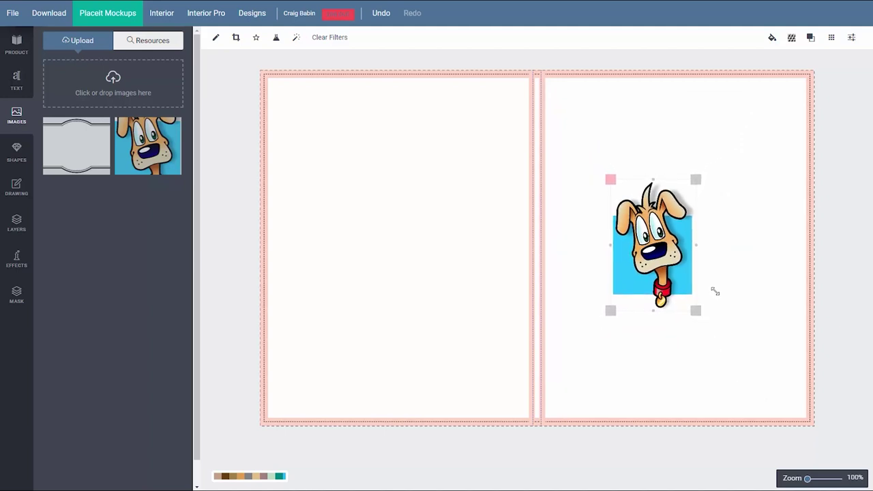
left_click_drag(661, 267, 660, 262)
left_click_drag(693, 302, 693, 300)
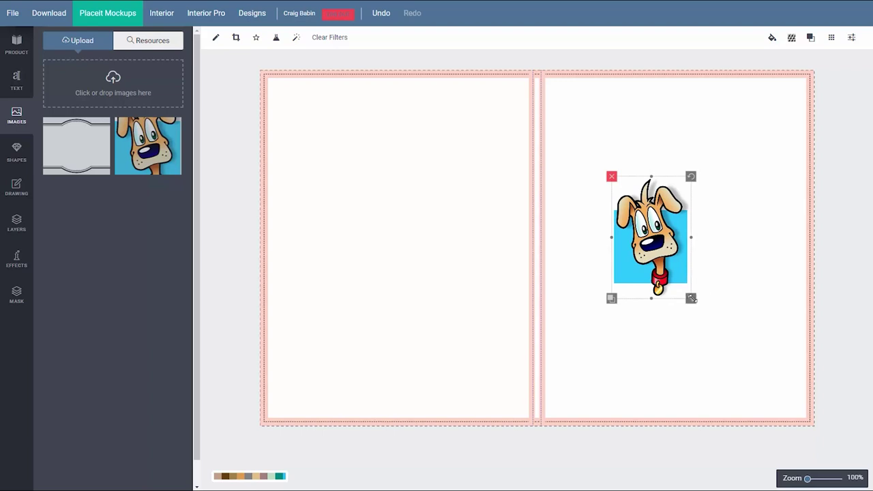
left_click_drag(691, 300, 690, 298)
left_click(686, 348)
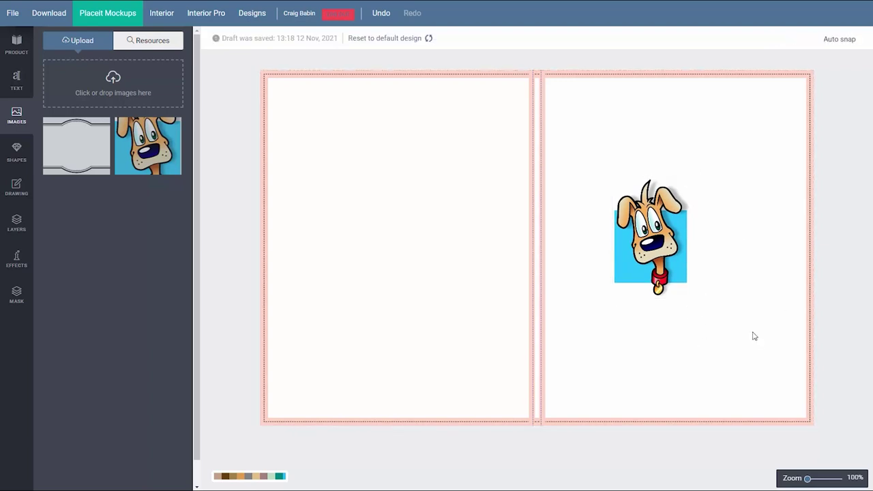
- Align the dog image to the top-right corner of the cover with the layer position options
left_click(649, 258)
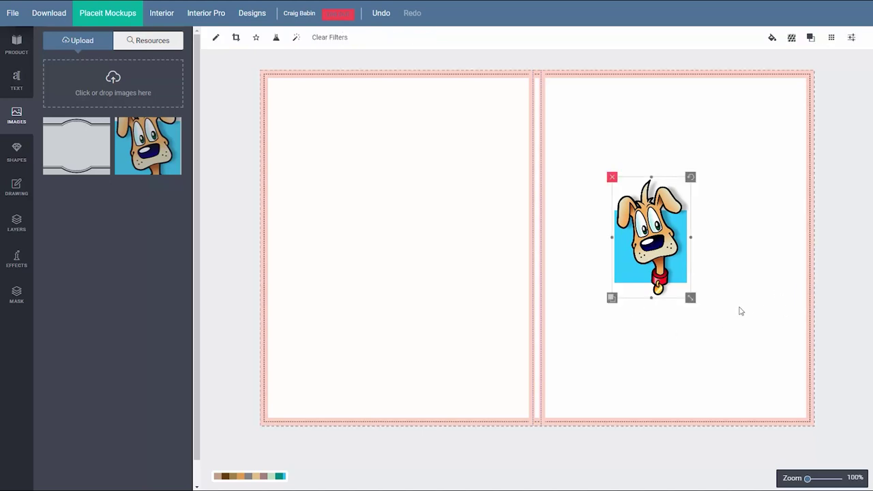
left_click_drag(669, 262, 668, 256)
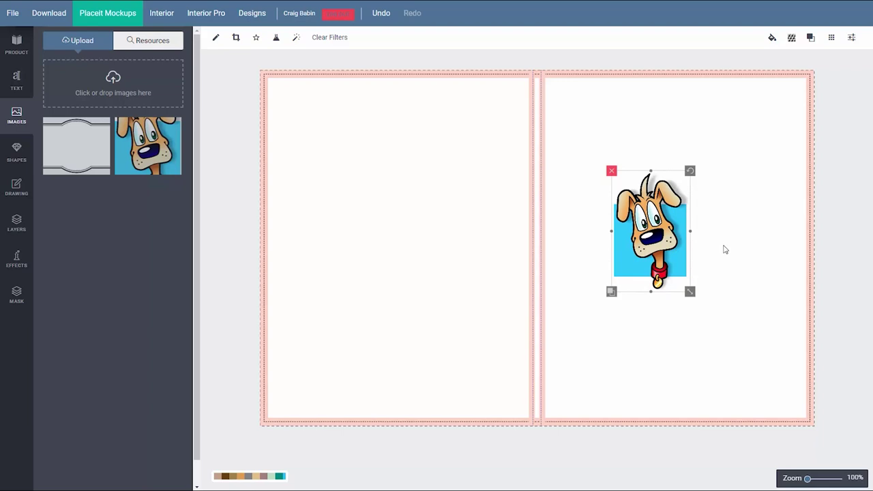
left_click(831, 39)
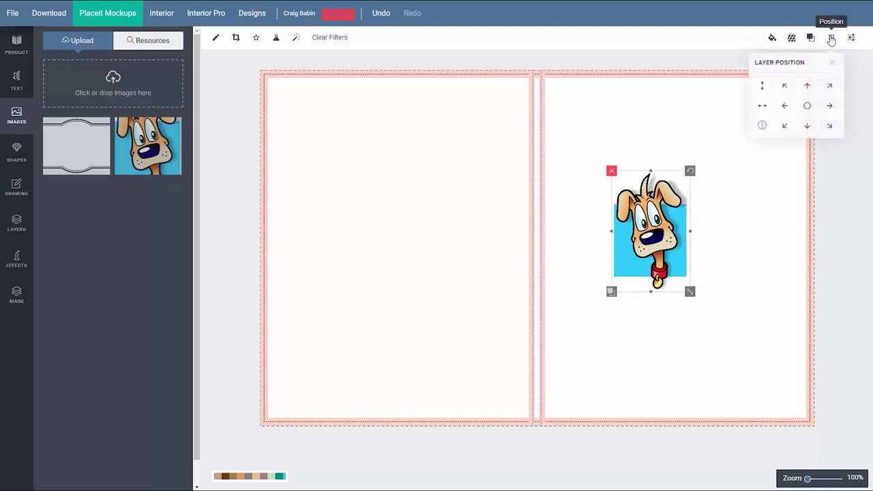
left_click(830, 89)
left_click(735, 270)
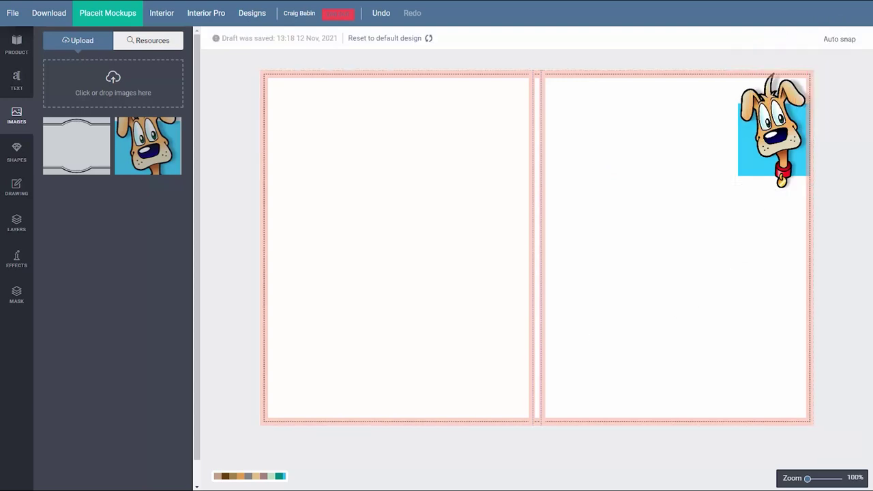
- Try to repeat the dog image across the cover with the Vertical Bricks Repeat pattern
left_click(790, 134)
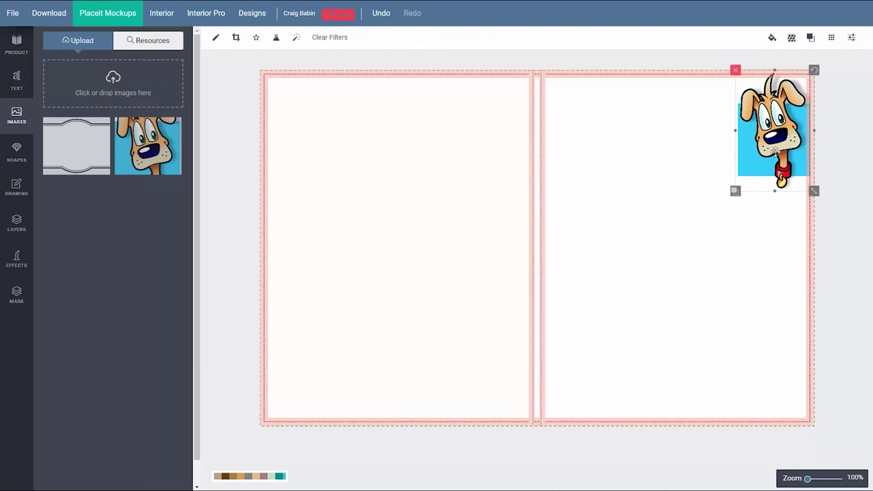
left_click(792, 39)
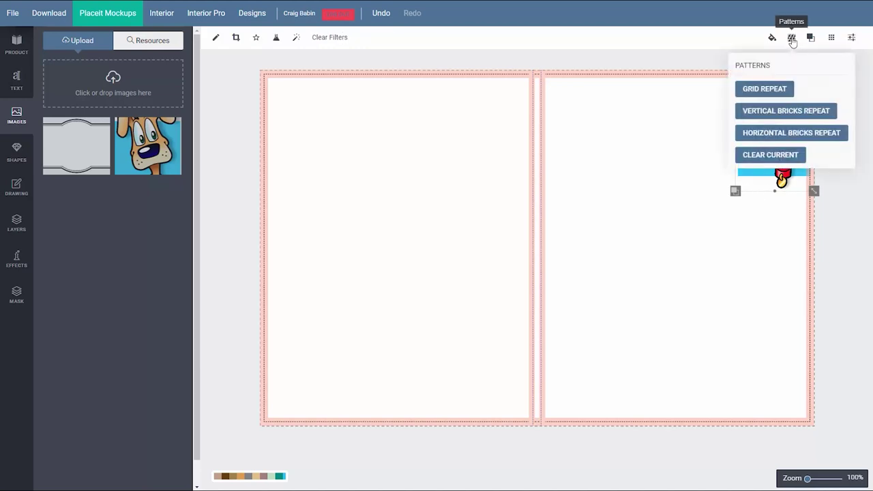
left_click(778, 113)
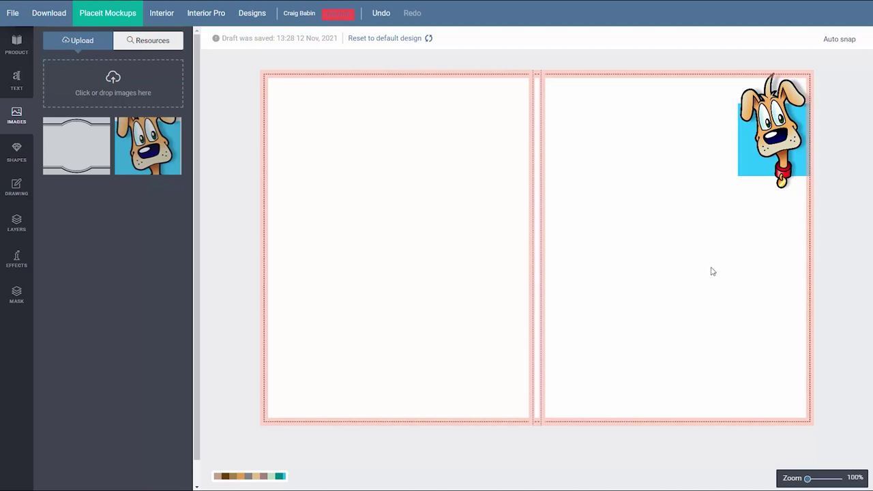
- Nudge the corner dog image slightly to the left and fill the whole cover with it using the Vertical Bricks Repeat pattern
left_click(759, 151)
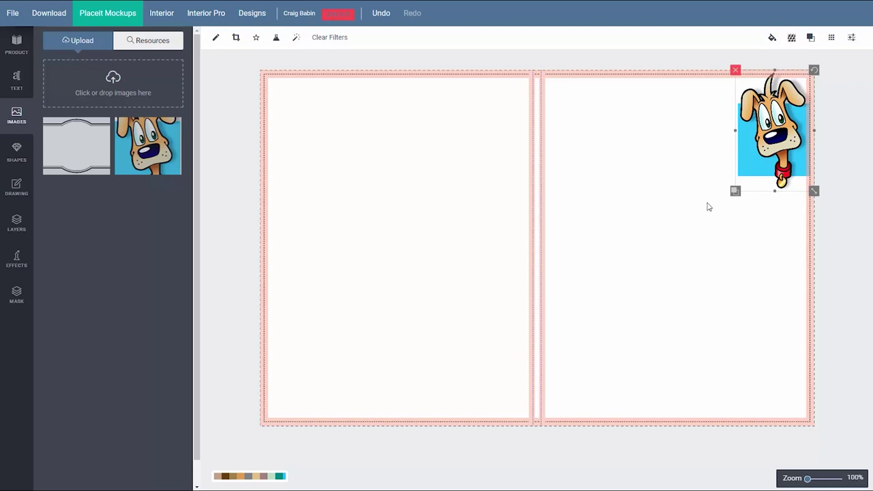
left_click(830, 37)
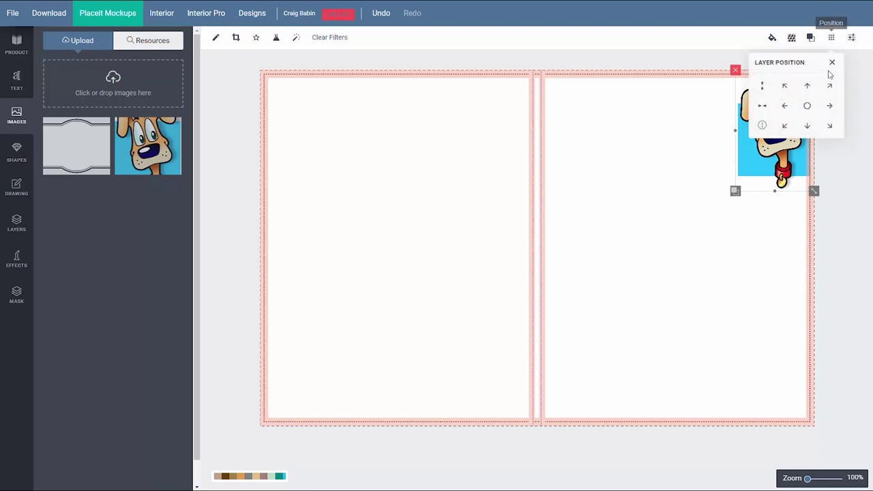
left_click(701, 117)
left_click(752, 123)
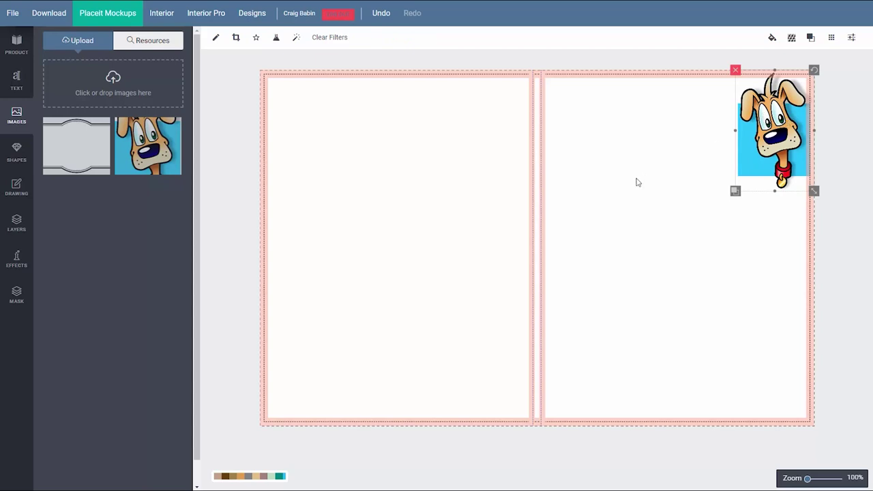
key("Left")
key("Left")
key("Left")
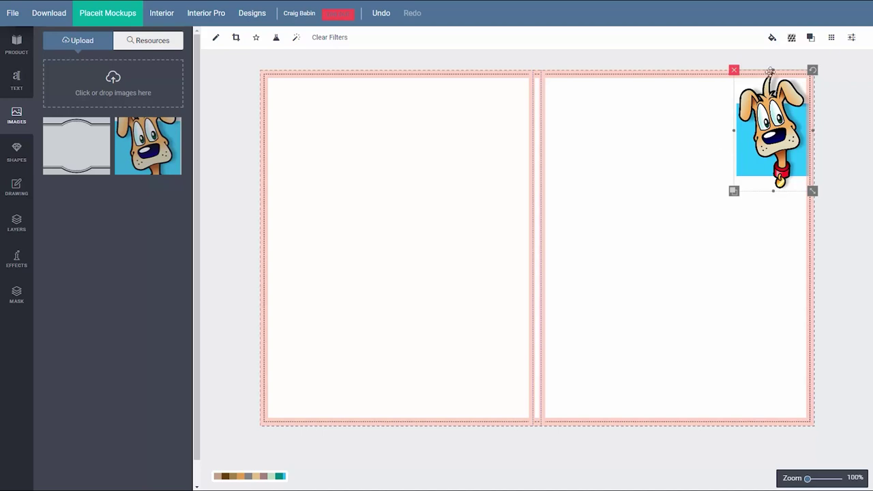
left_click(791, 39)
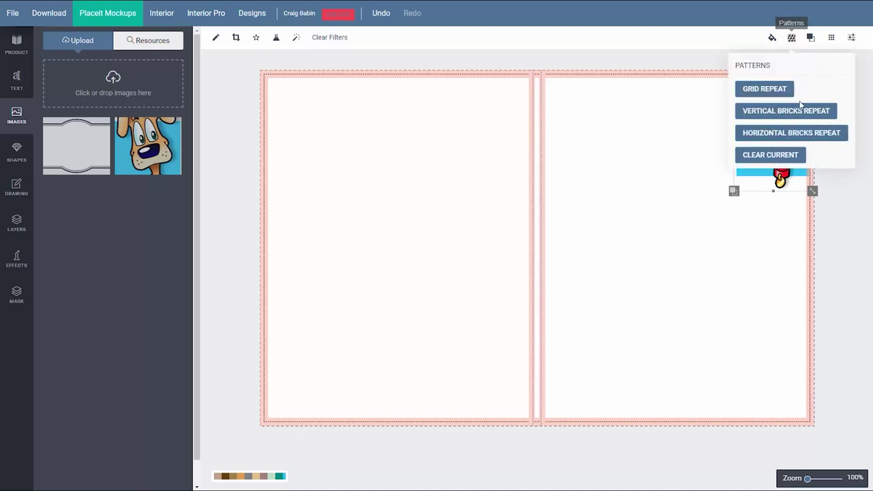
left_click(803, 111)
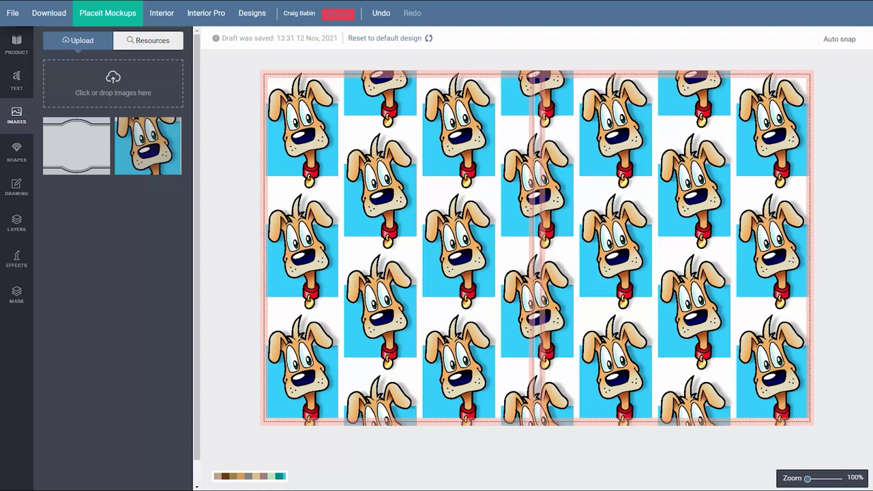
- Add the uploaded label to the cover, shrink it to about two thirds of the front cover's width, and centre it in the front cover's upper half
left_click(66, 151)
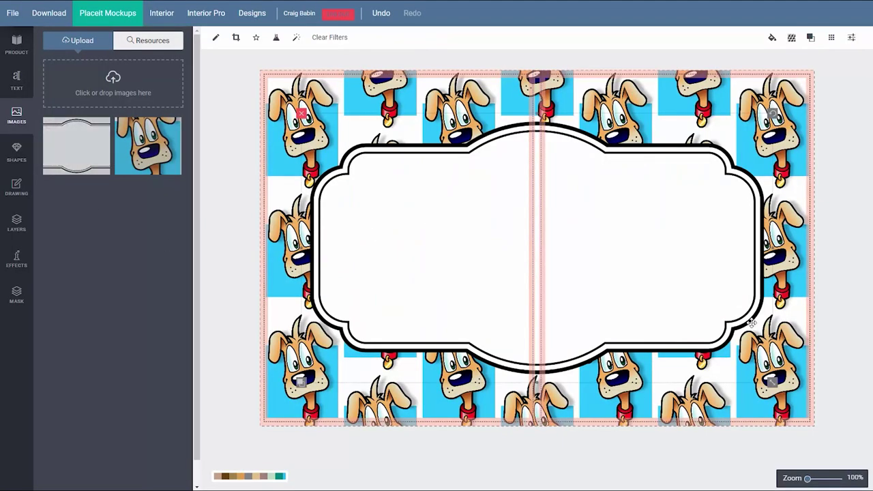
left_click_drag(771, 381, 633, 303)
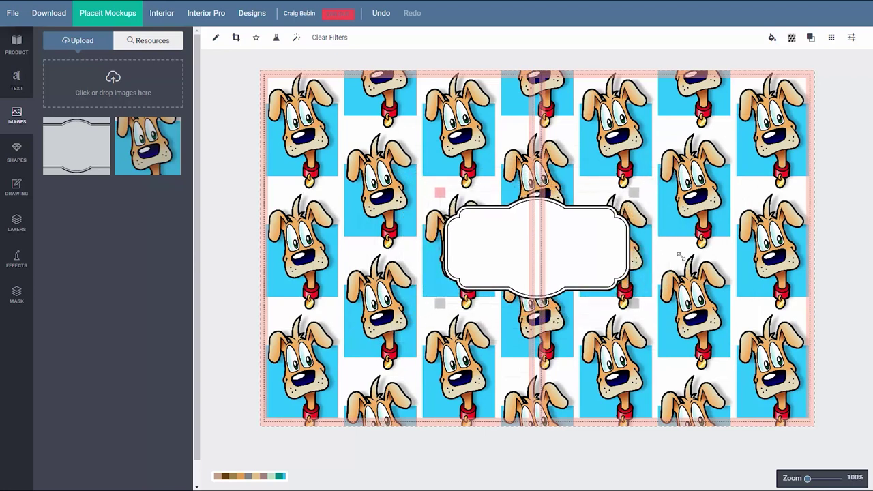
left_click_drag(606, 237, 749, 167)
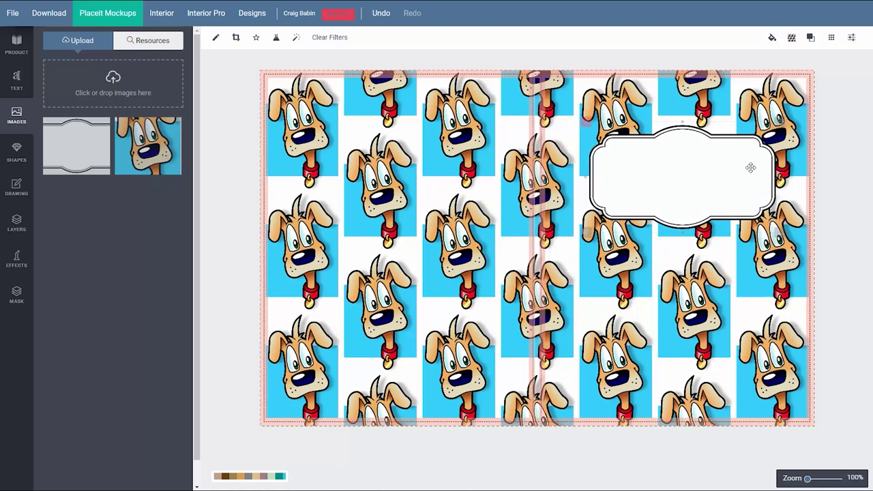
left_click_drag(777, 230, 769, 221)
left_click(764, 189)
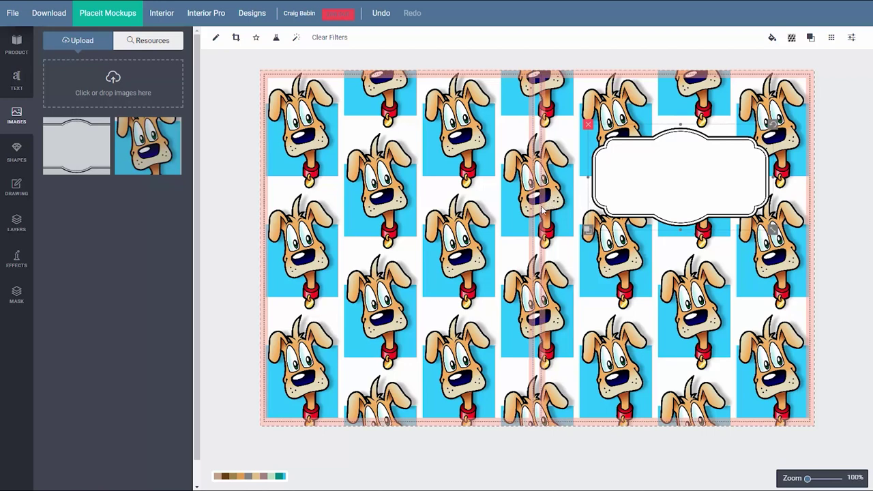
left_click_drag(633, 185, 633, 187)
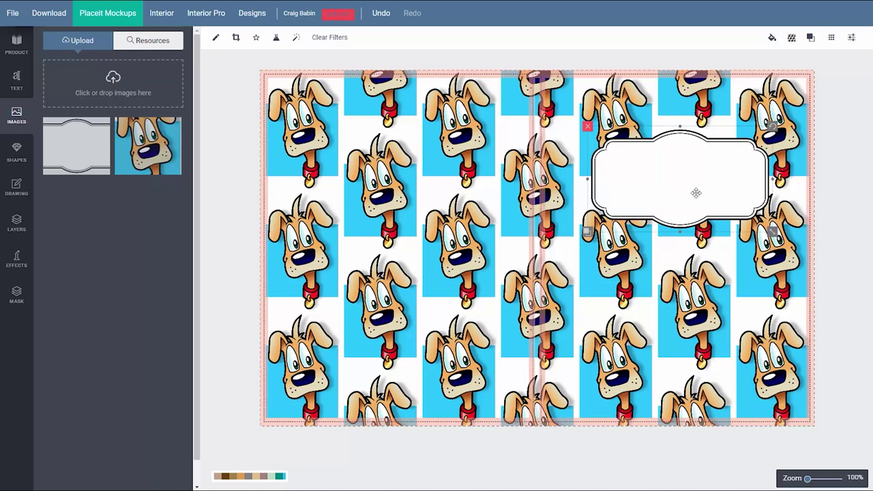
left_click_drag(691, 193, 693, 192)
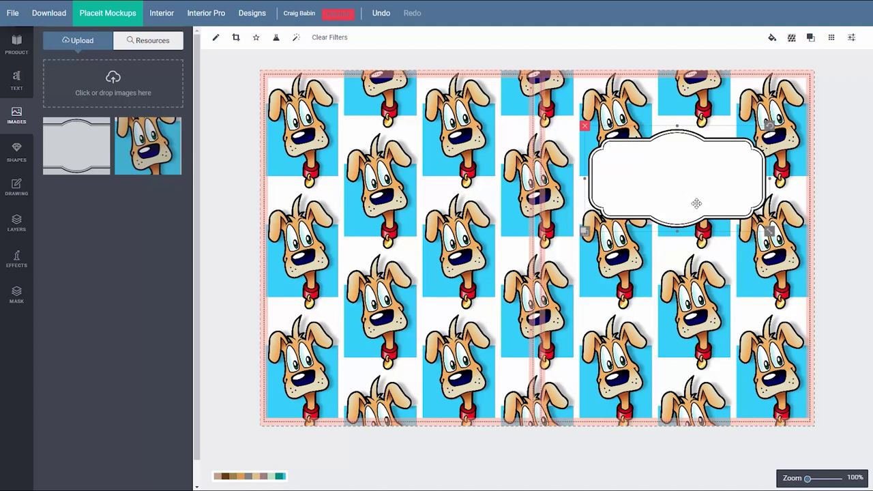
left_click(839, 261)
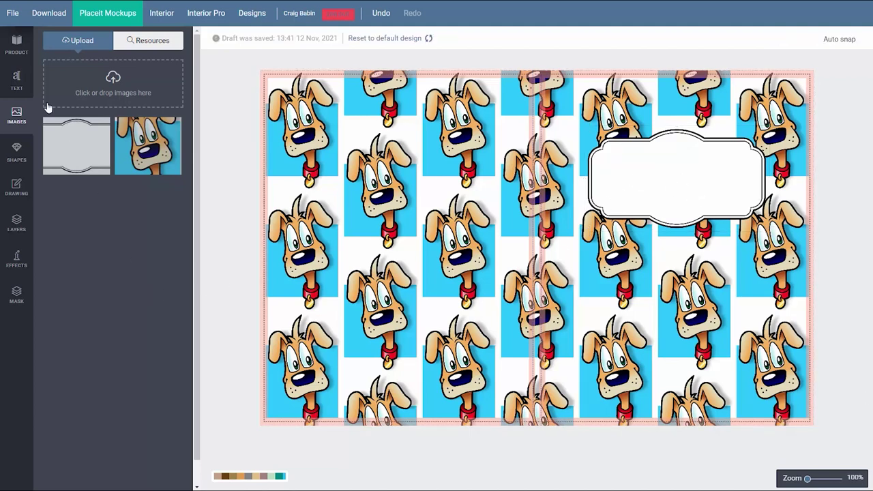
- Find the Luckiest Guy font in the Fonts Manager and add it to the workspace fonts
left_click(17, 77)
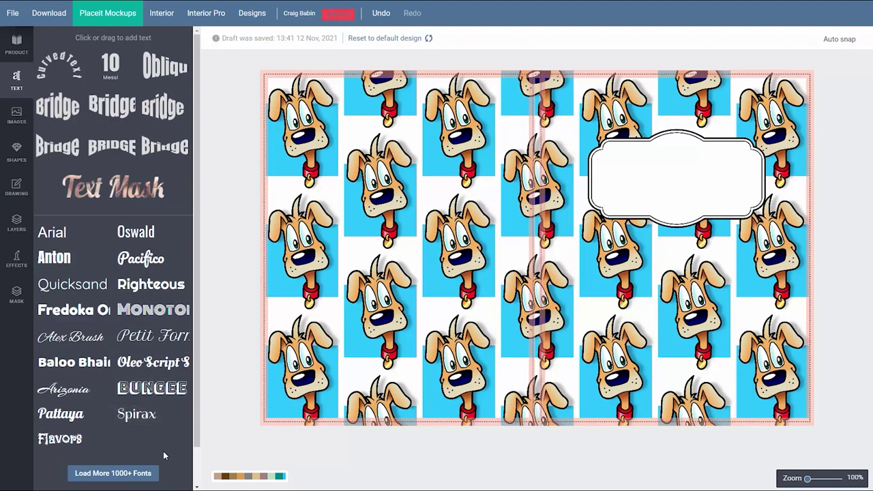
left_click(117, 475)
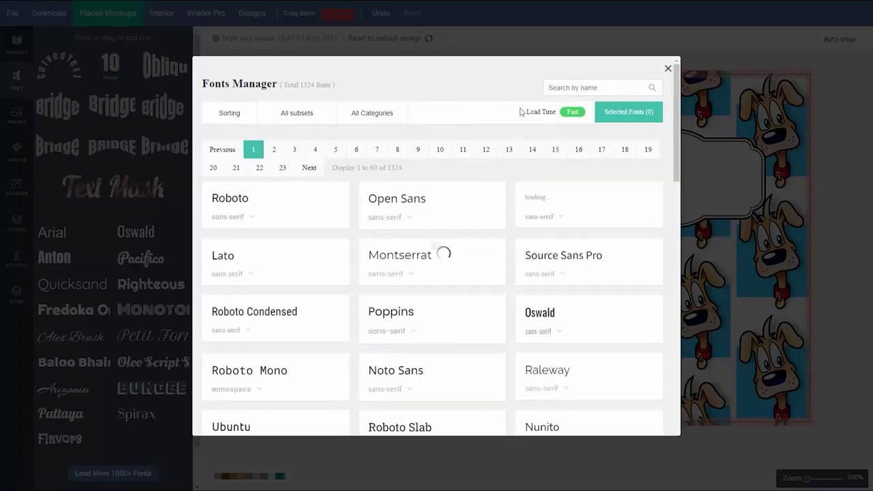
left_click(565, 88)
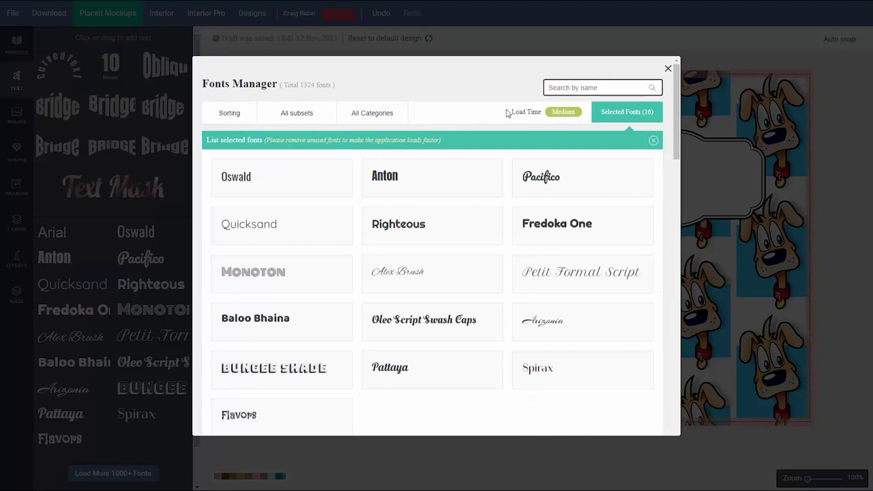
type("Luckiest Guy")
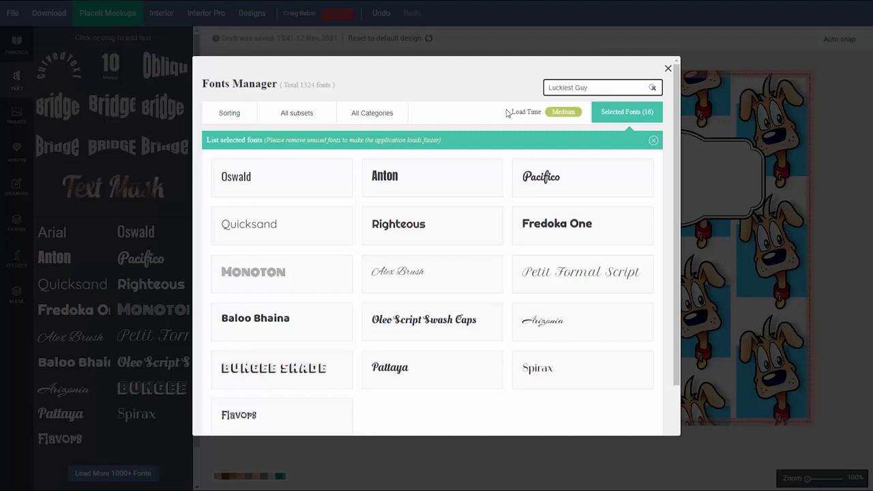
scroll(401, 227, "down", 2)
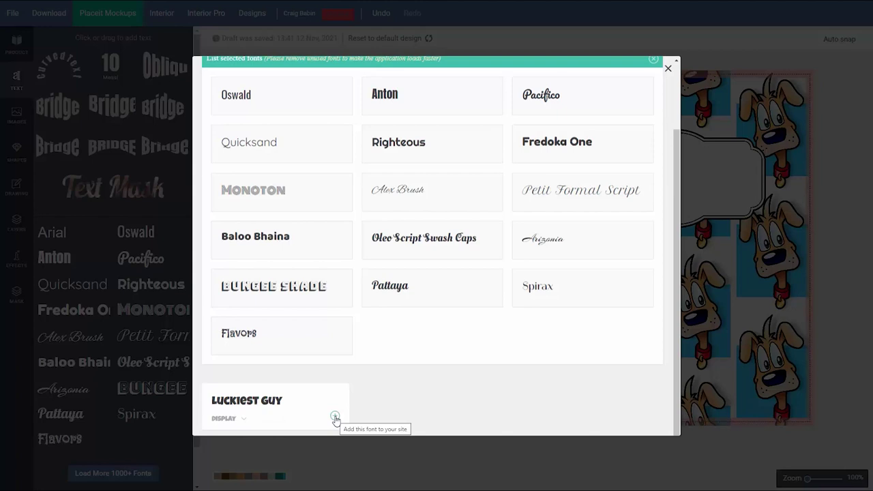
left_click(335, 416)
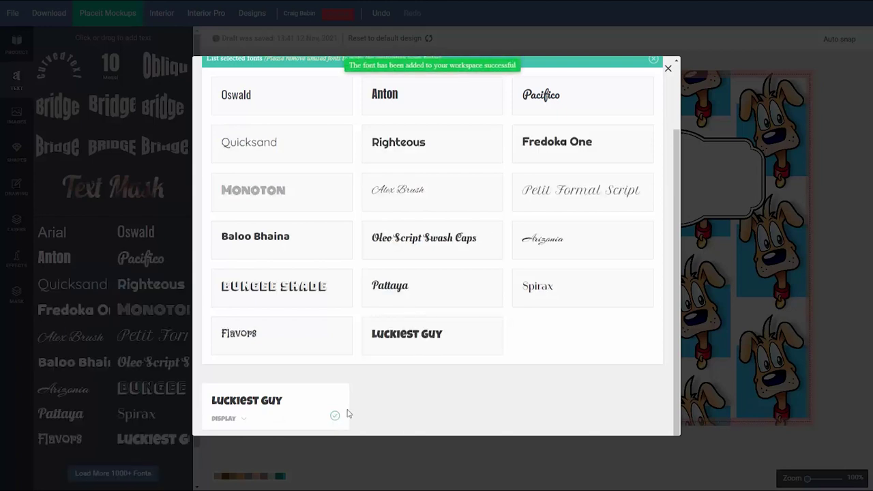
left_click(669, 68)
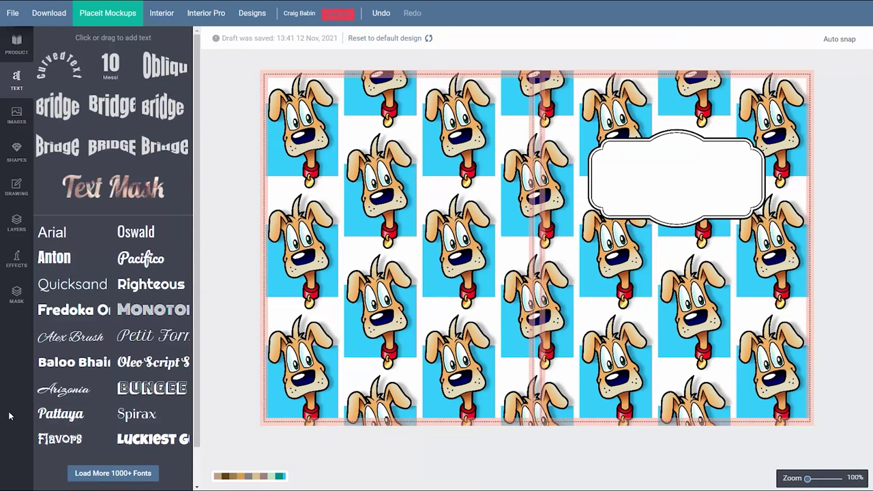
- Add a Luckiest Guy text object on the front cover's label and change its wording to NOTEBOOK
left_click(157, 440)
left_click_drag(551, 249, 702, 179)
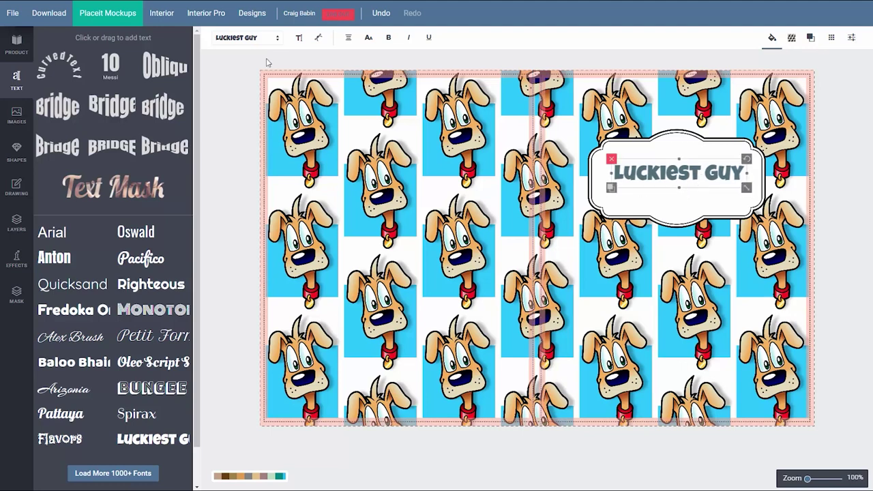
left_click(299, 38)
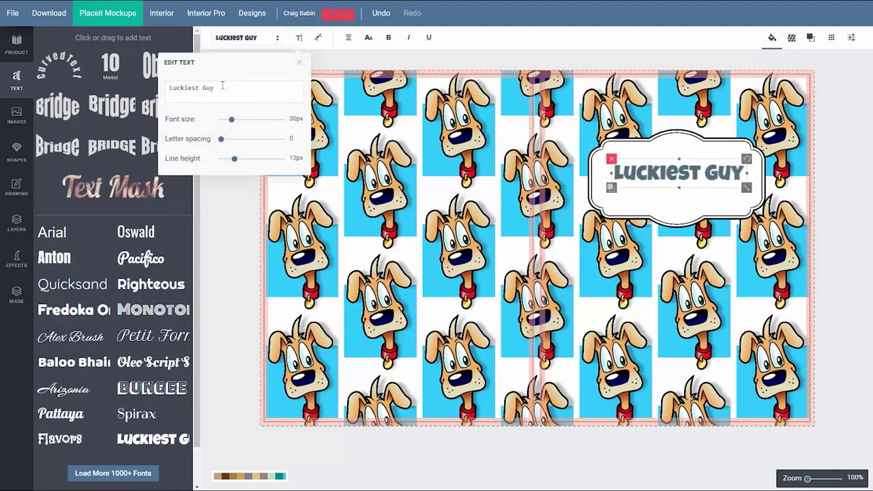
left_click_drag(223, 87, 119, 95)
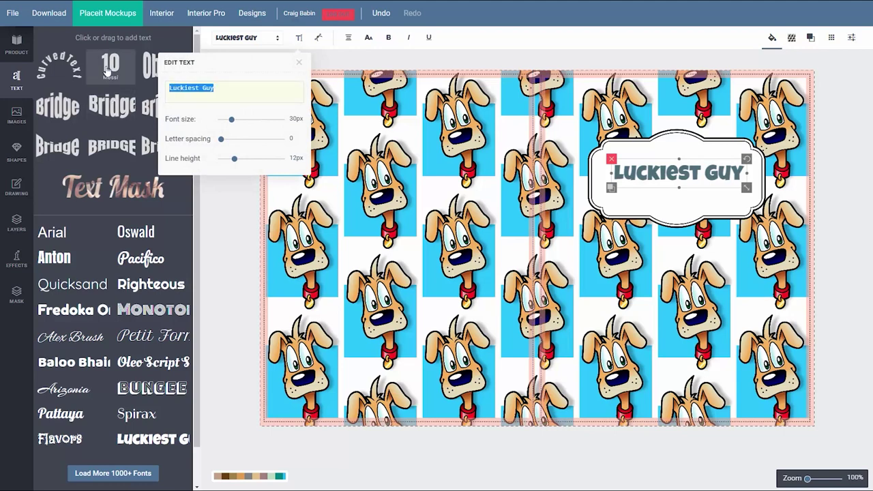
type("NOTEBO")
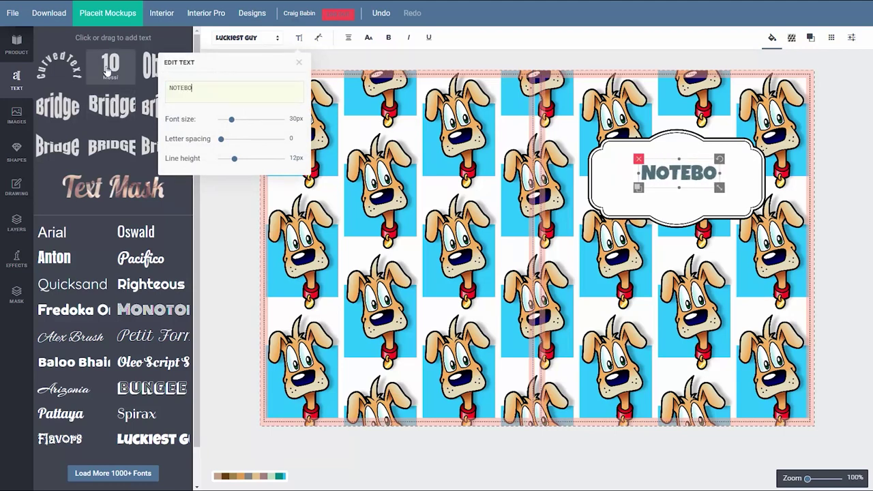
type("OK")
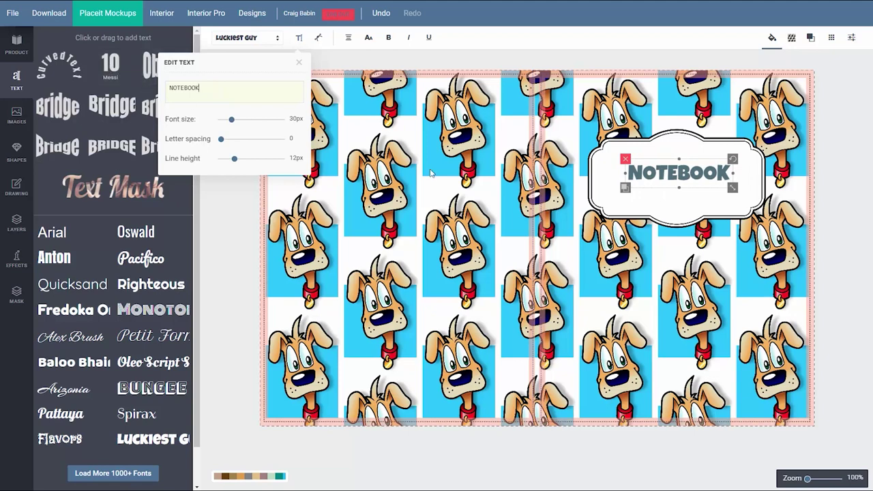
- Enlarge the NOTEBOOK text to about 40 px and move it slightly down to the label's middle
left_click_drag(231, 119, 237, 120)
left_click(671, 172)
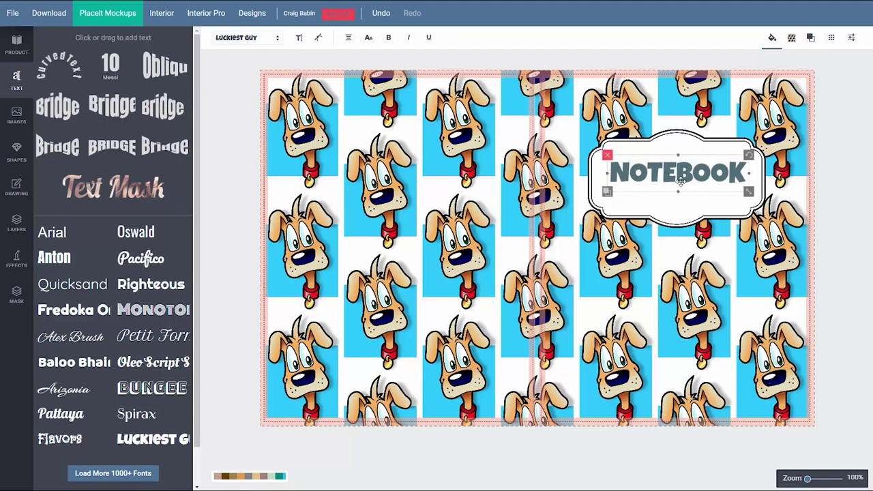
left_click_drag(670, 171, 671, 177)
left_click(299, 38)
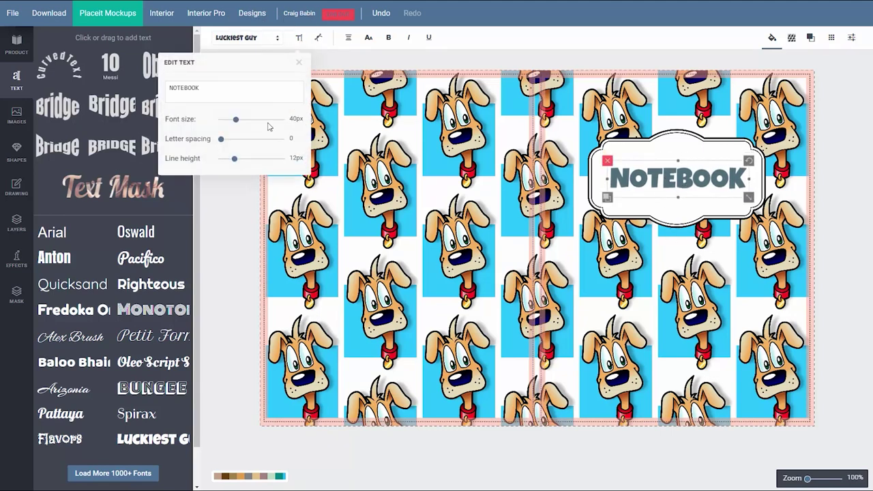
left_click_drag(234, 122, 236, 122)
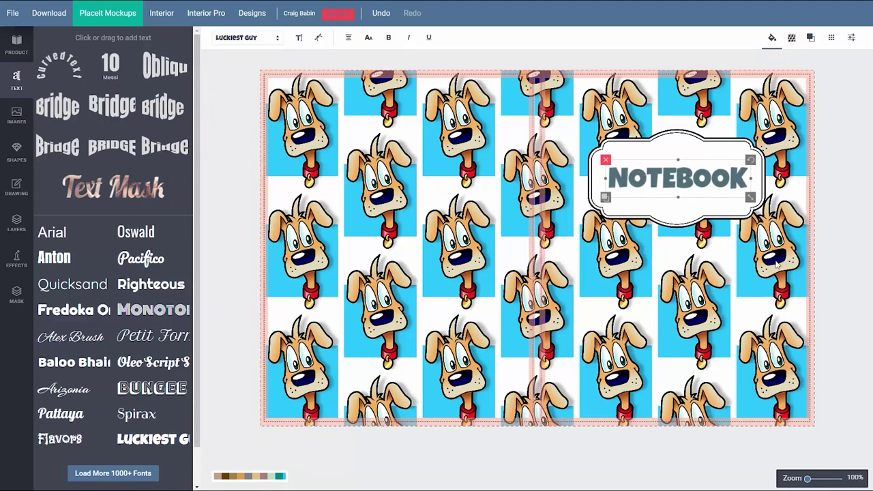
left_click(842, 203)
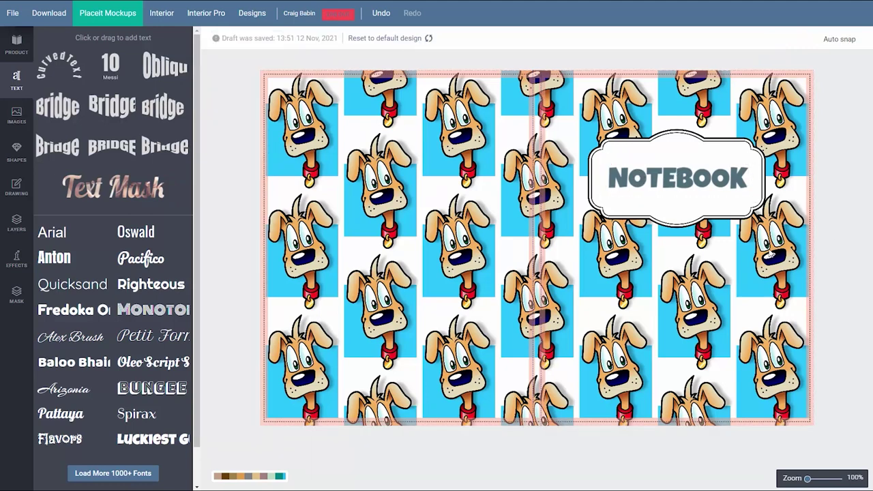
- Fill the NOTEBOOK text with black (#000000) and nudge it slightly left to centre it in the label
left_click(668, 172)
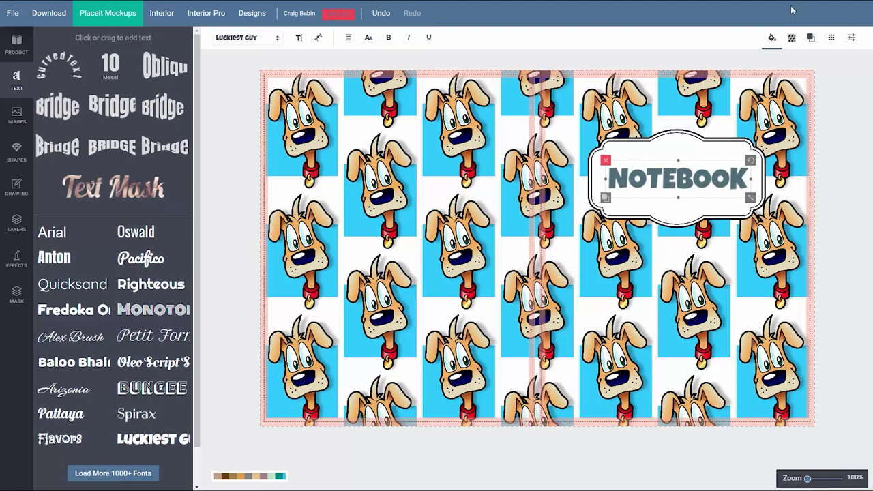
left_click(772, 37)
left_click(758, 92)
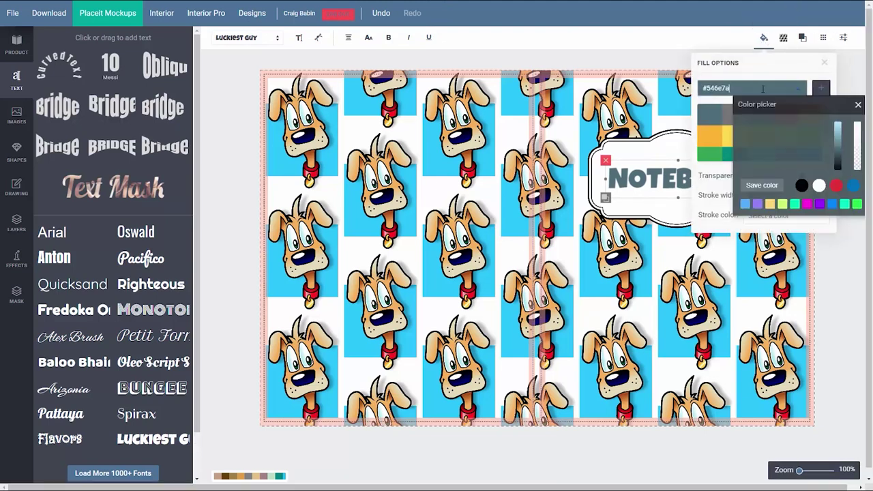
left_click(800, 186)
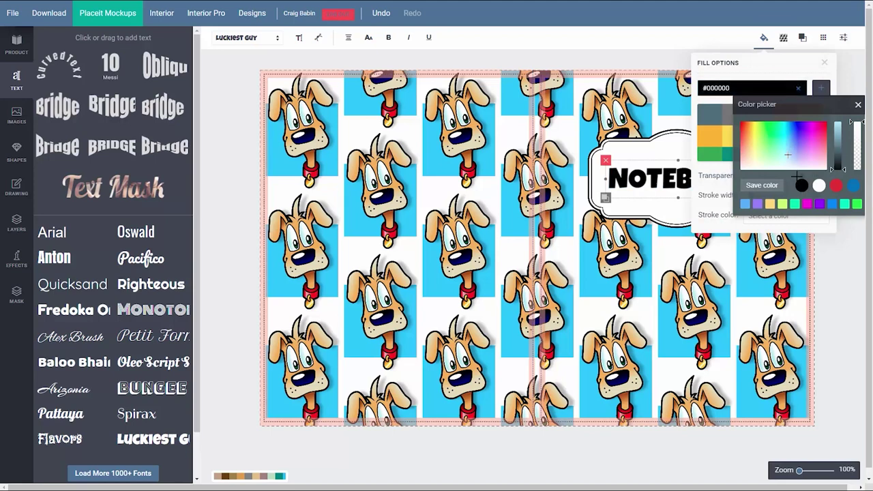
left_click(824, 62)
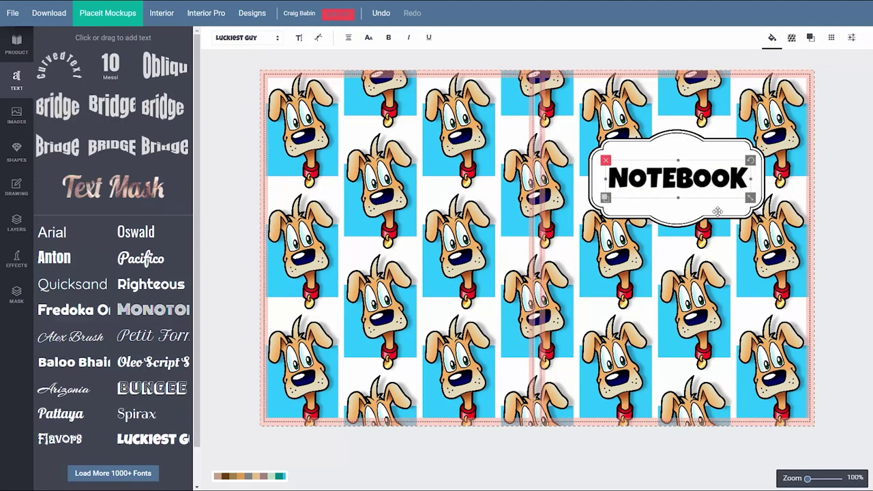
key("Left")
key("Left")
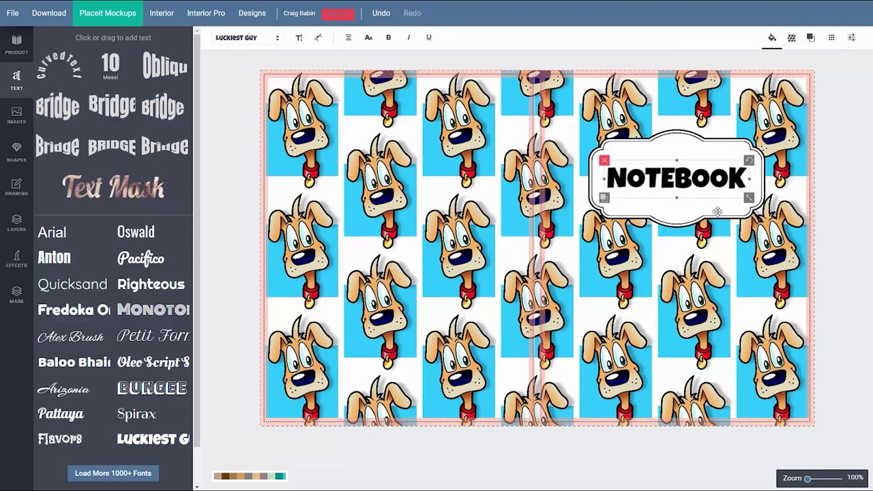
left_click(839, 201)
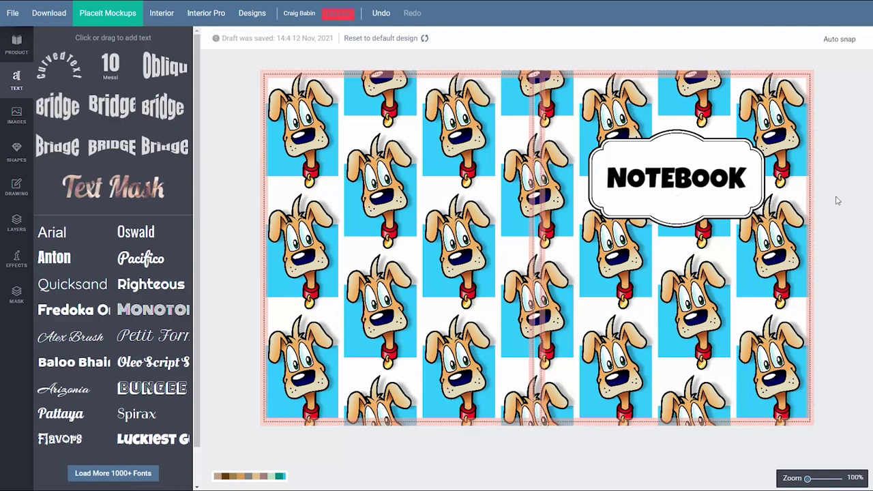
- Download the finished cover as a PDF and save it in the Downloads folder
left_click(44, 15)
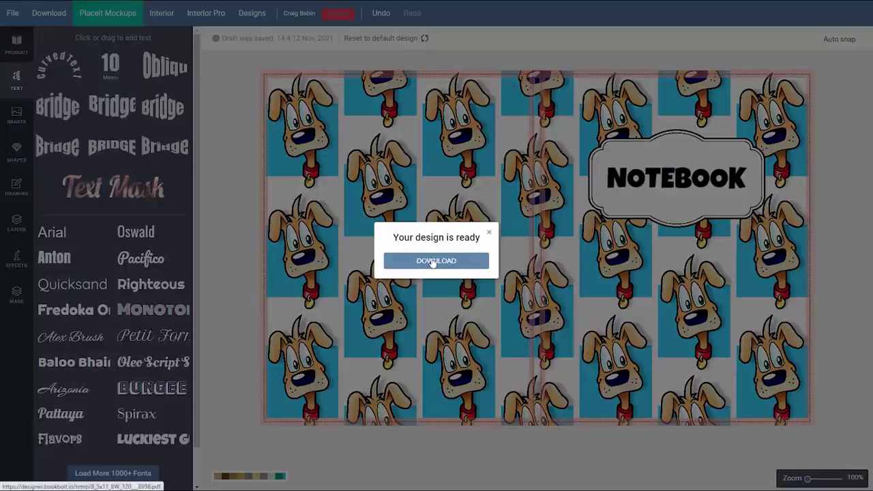
left_click(432, 259)
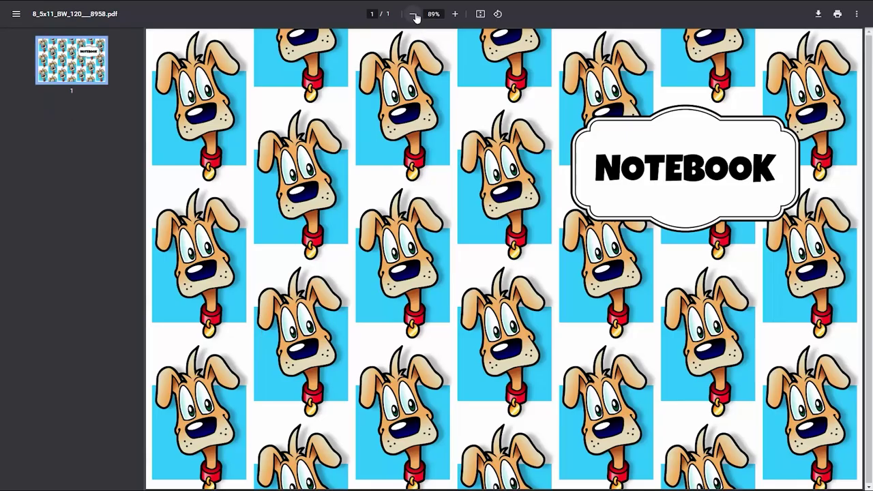
left_click(413, 13)
left_click(413, 14)
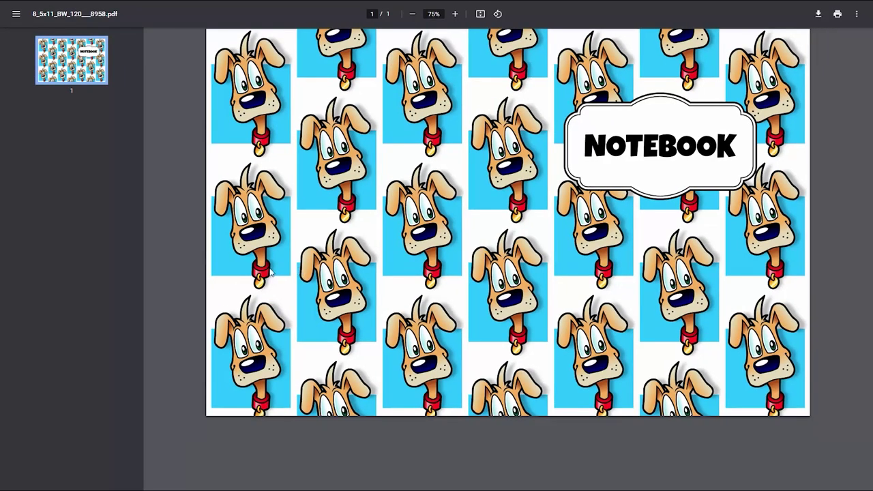
left_click(818, 14)
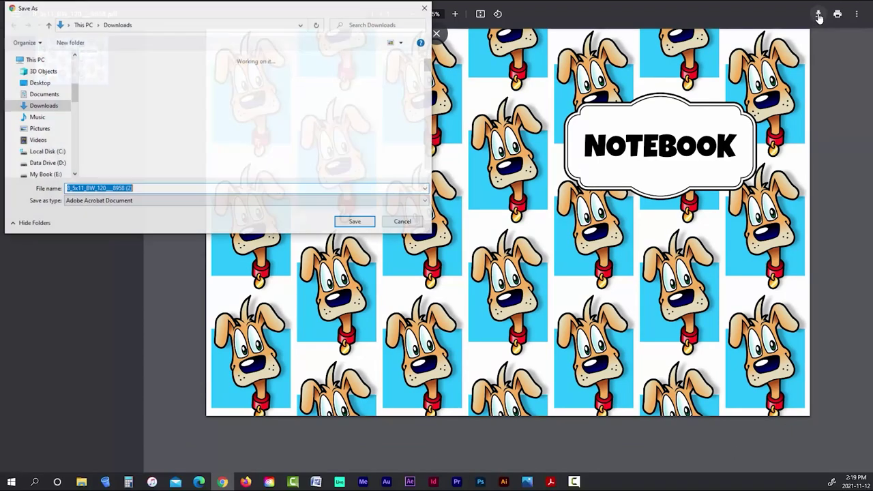
left_click(354, 222)
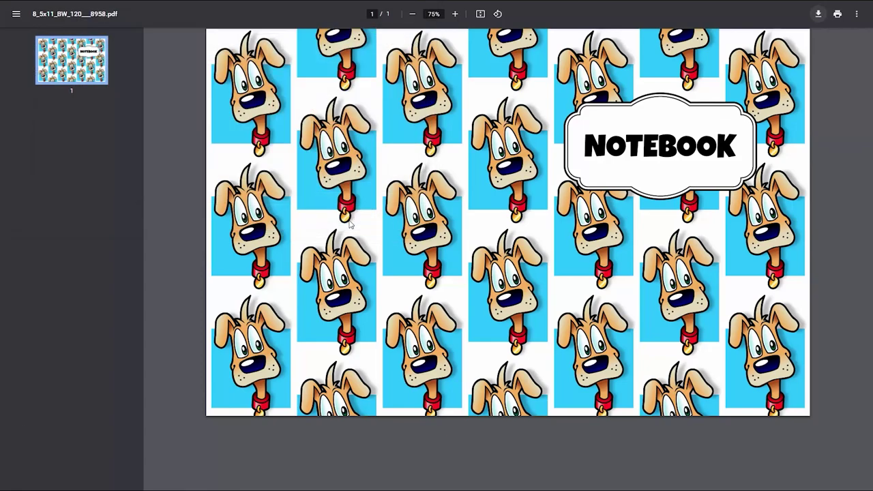
- Open the saved cover PDF in Adobe Acrobat and examine it along with the wide ruled and college ruled interior PDFs
left_click(58, 477)
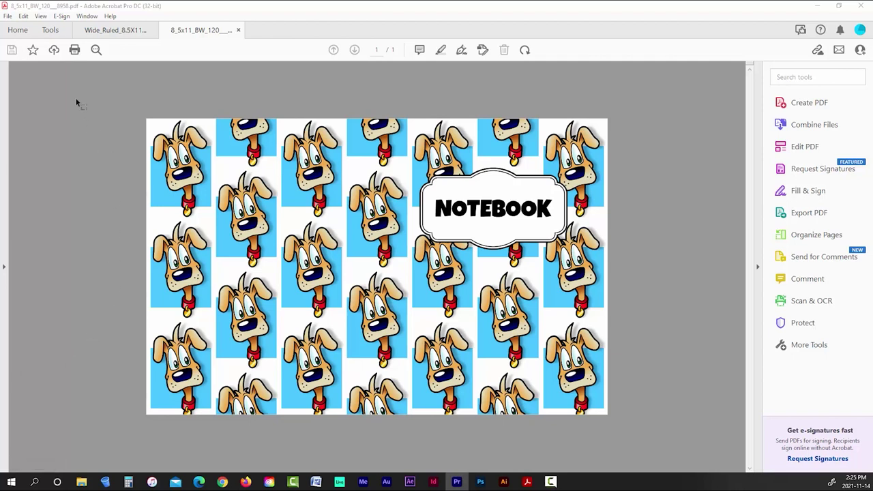
left_click(117, 31)
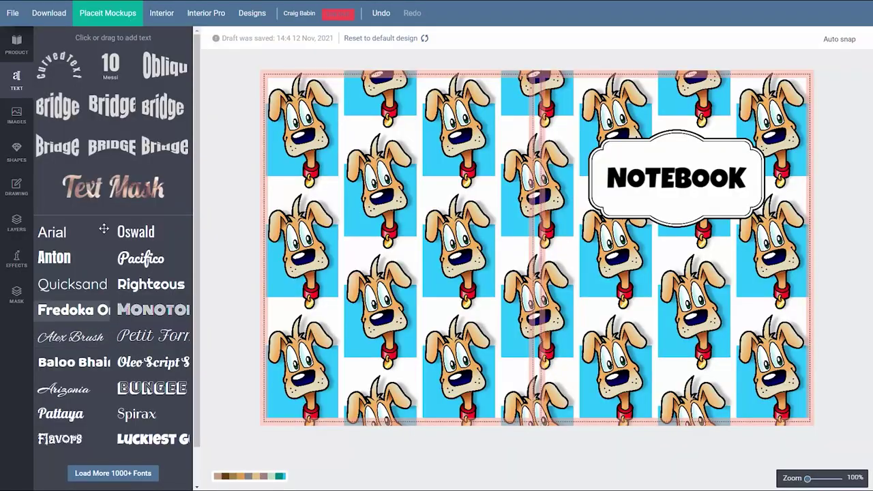
left_click(18, 44)
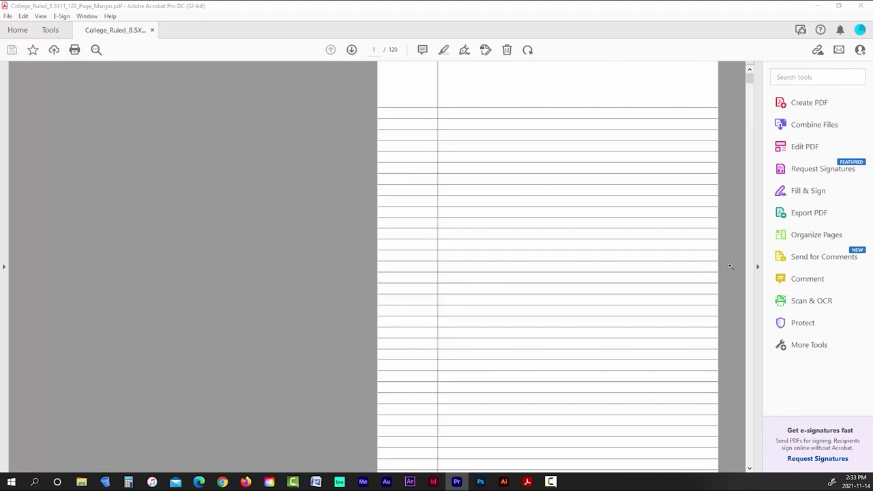
scroll(730, 266, "down", 5)
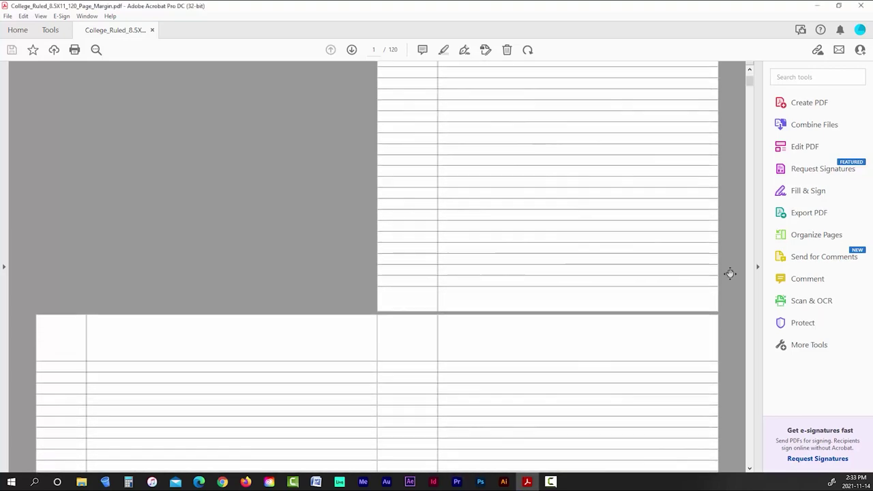
scroll(729, 273, "down", 5)
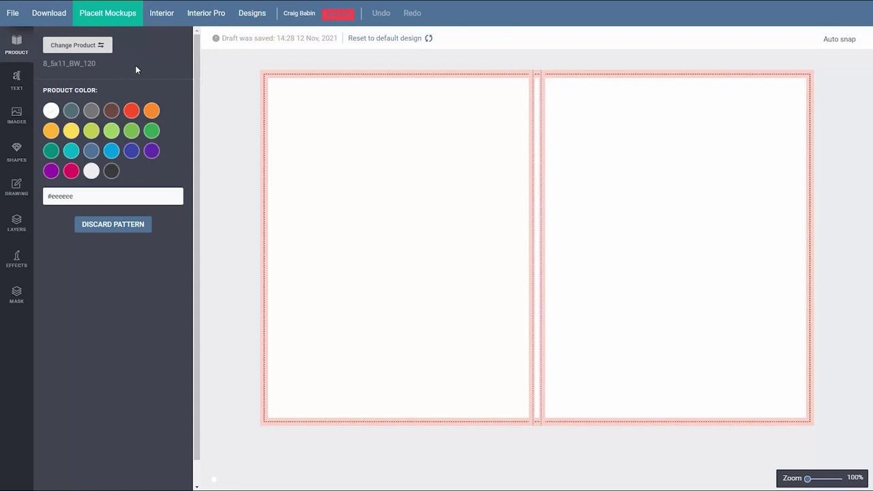
- Start changing the product template for the blank cover, with Cover as the type and an 8.5 x 11 in trim size
left_click(75, 45)
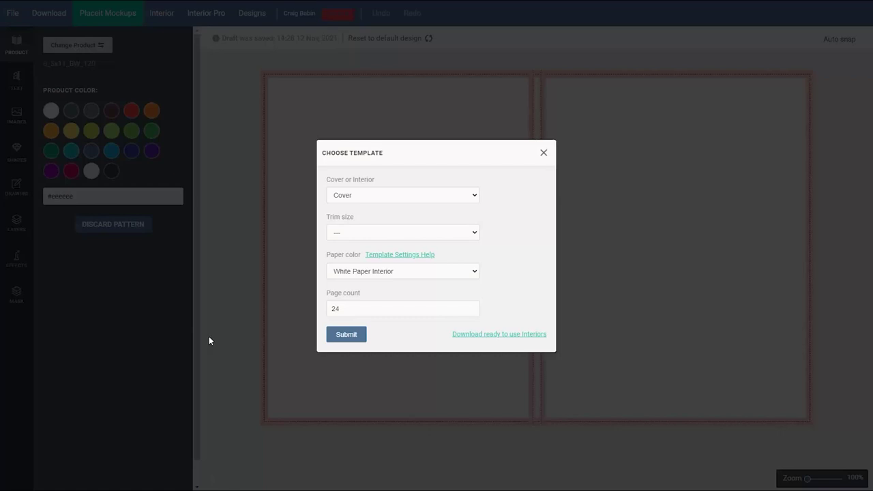
left_click(461, 197)
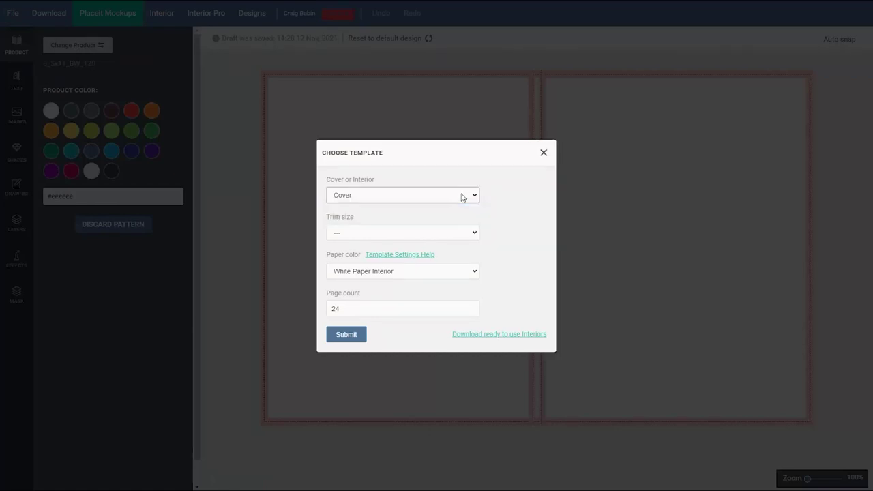
left_click(441, 235)
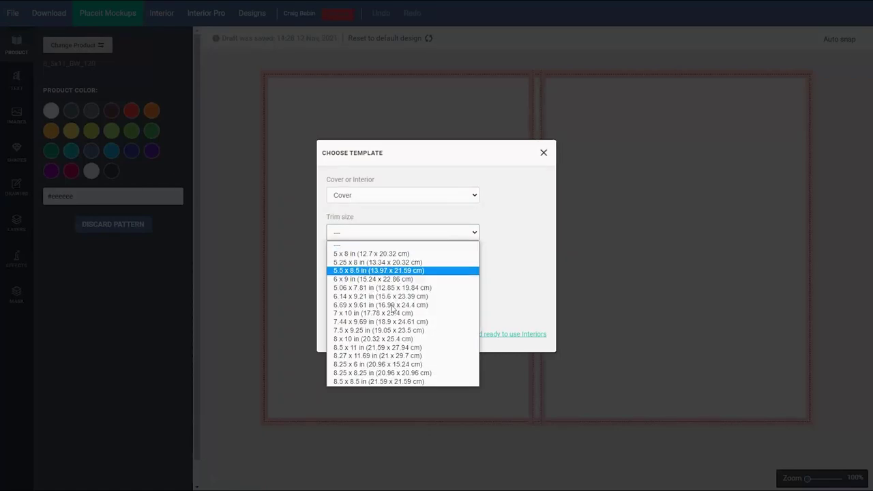
left_click(373, 348)
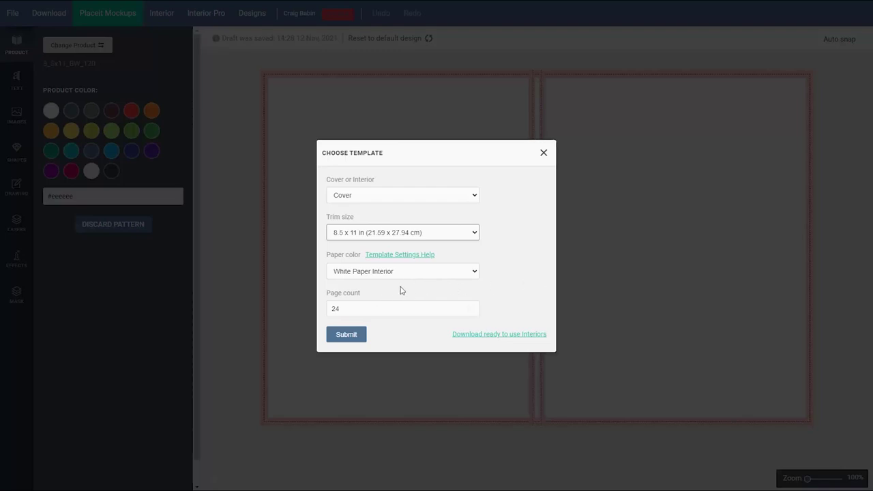
- Set the template's page count to 120 and submit the 8.5 x 11 in cover with white paper interior
double_click(356, 308)
type("120")
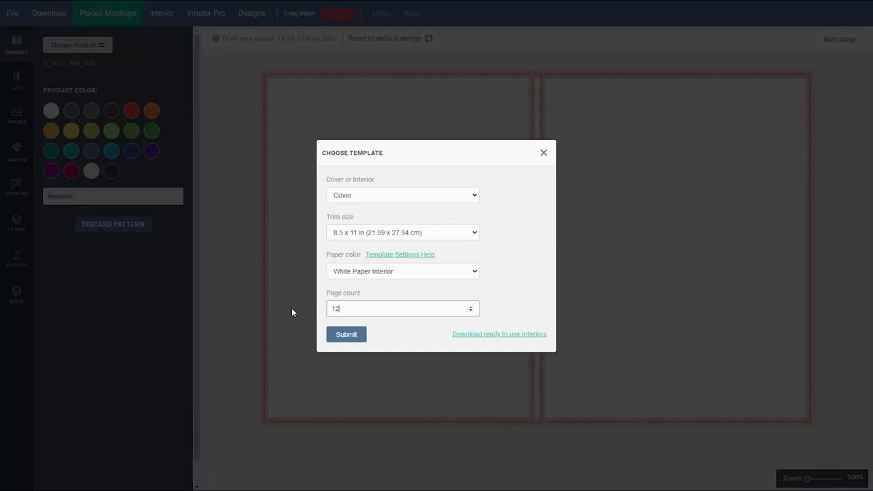
left_click(424, 337)
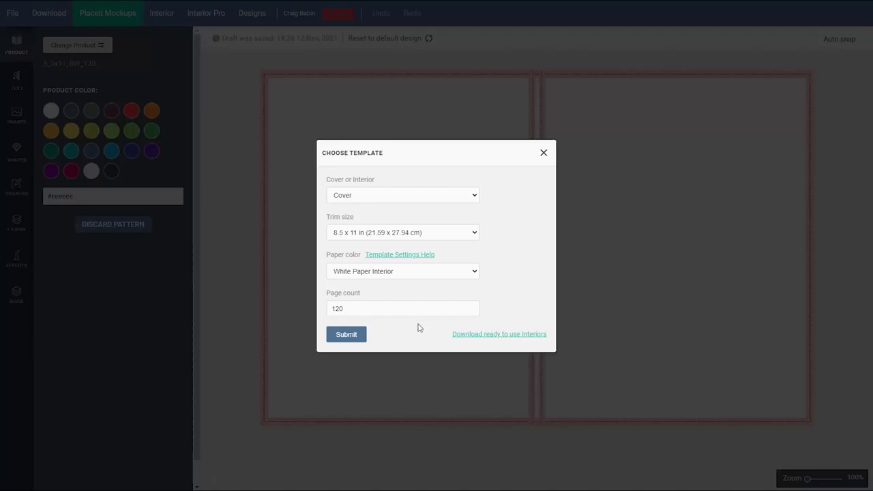
left_click(350, 336)
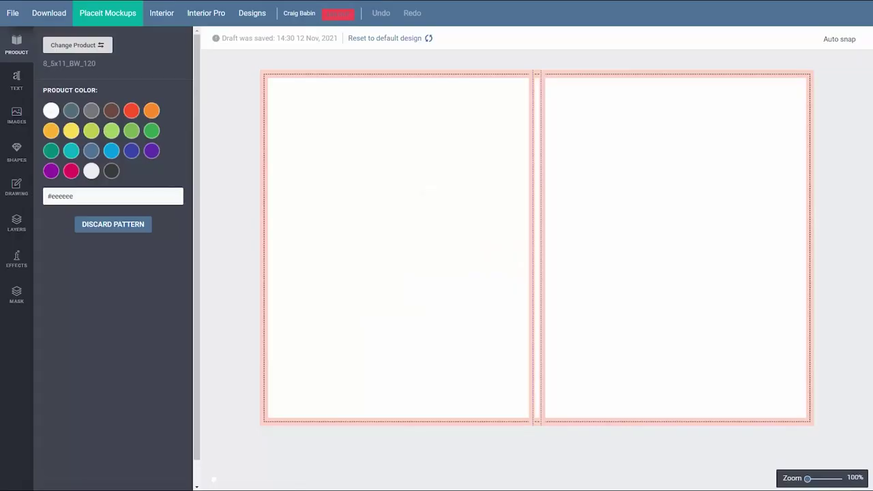
- Upload the Label 6 image from the 1. Cover Labels PNG folder to the image library
left_click(18, 113)
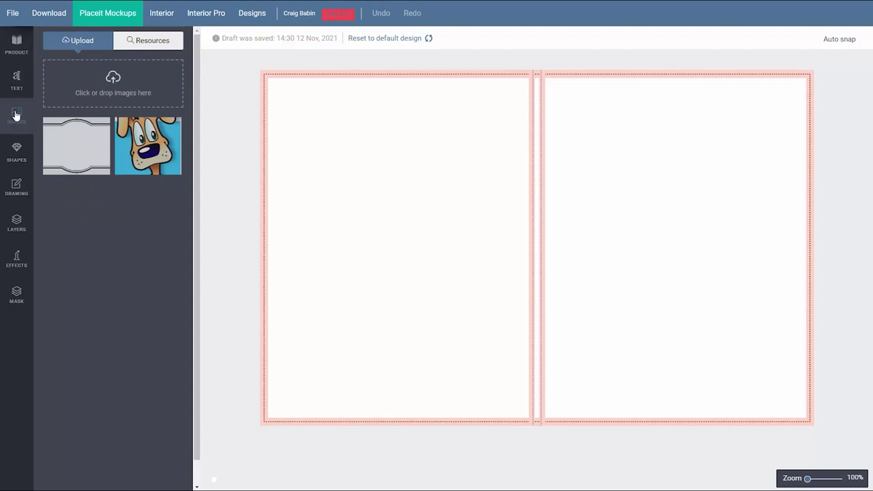
left_click(110, 83)
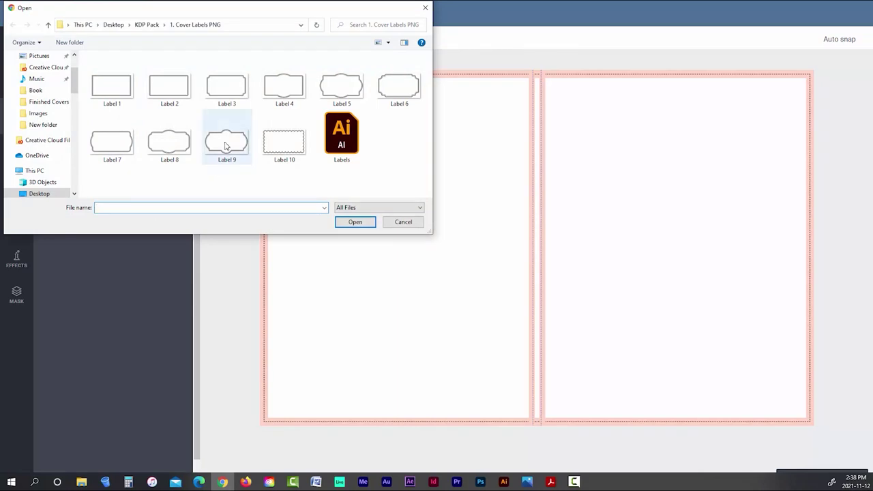
left_click(344, 87)
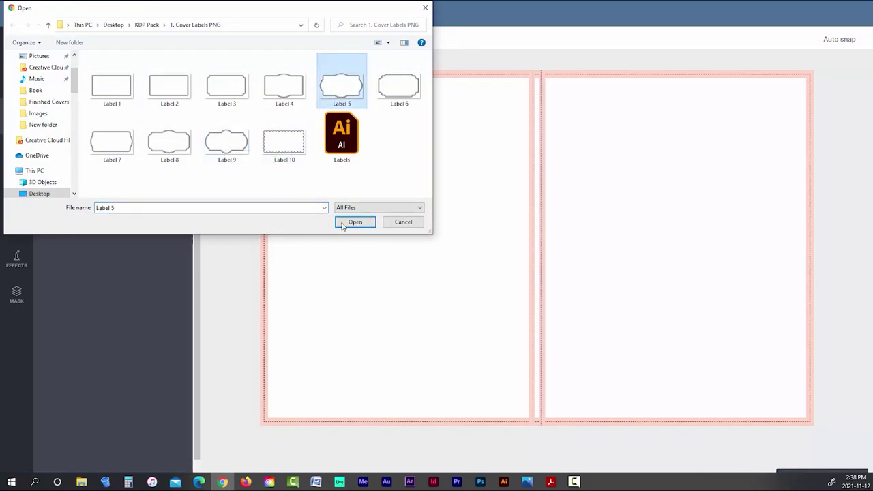
left_click(396, 92)
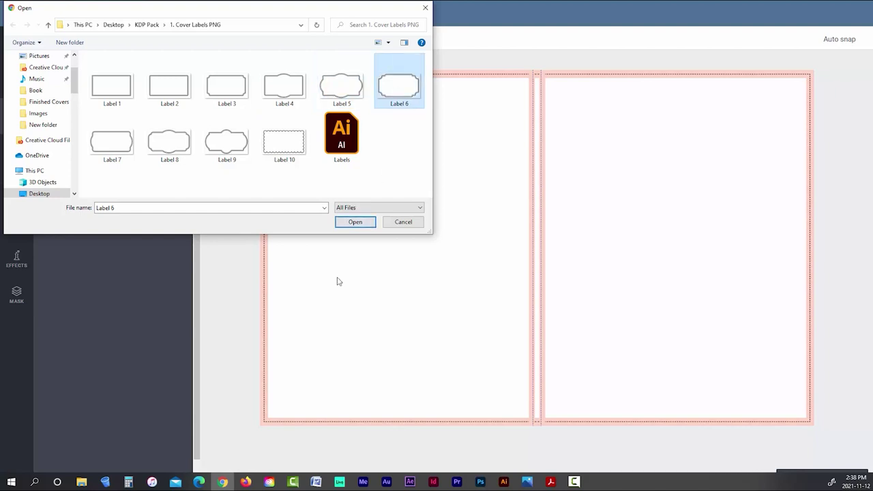
left_click(353, 228)
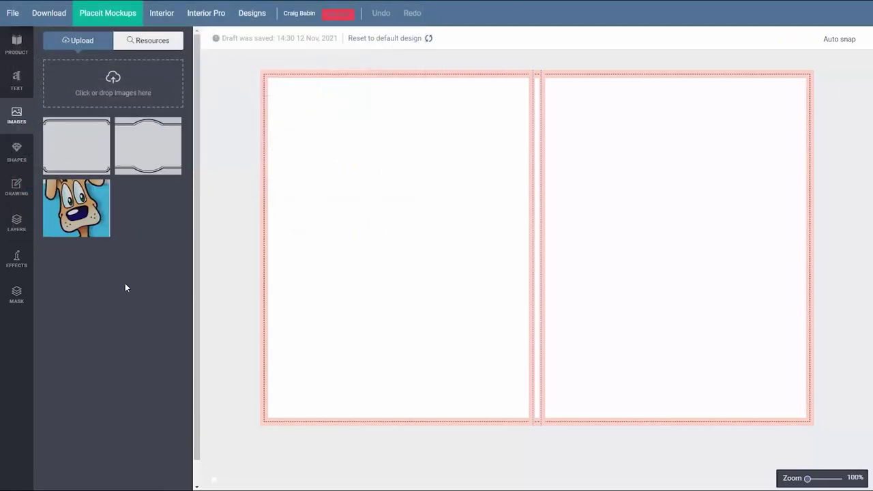
- Upload hong_kong_at_night_1 from the Desktop folder Book Bolt > Images and place it on the cover
left_click(116, 101)
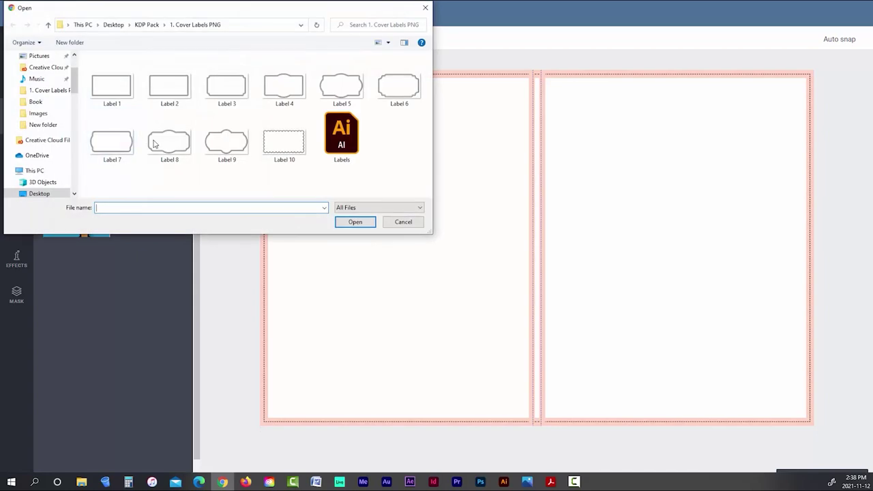
left_click(113, 25)
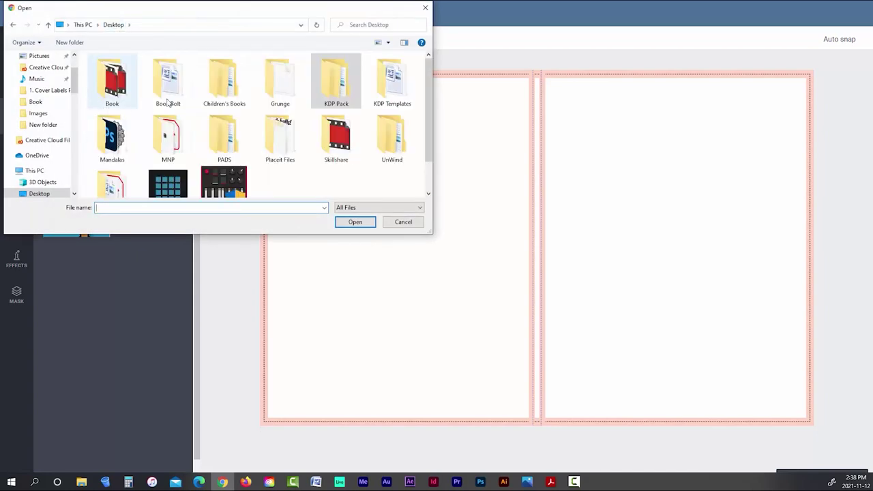
double_click(177, 84)
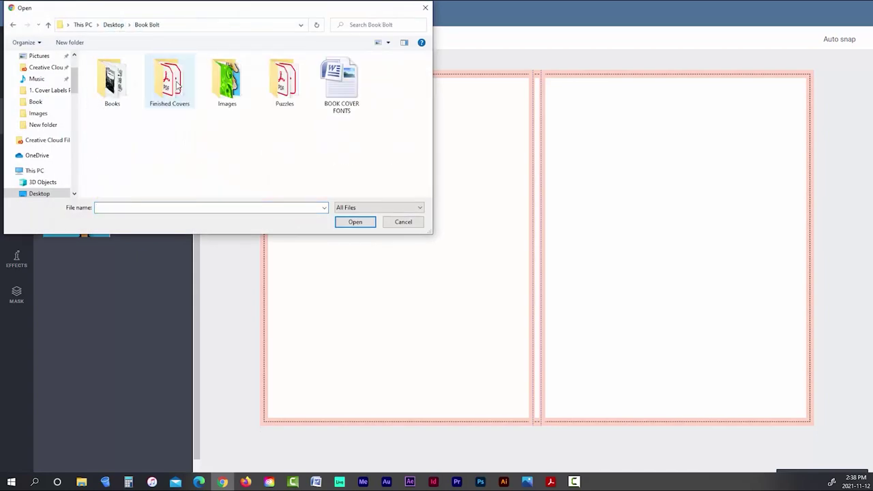
double_click(221, 87)
left_click(395, 91)
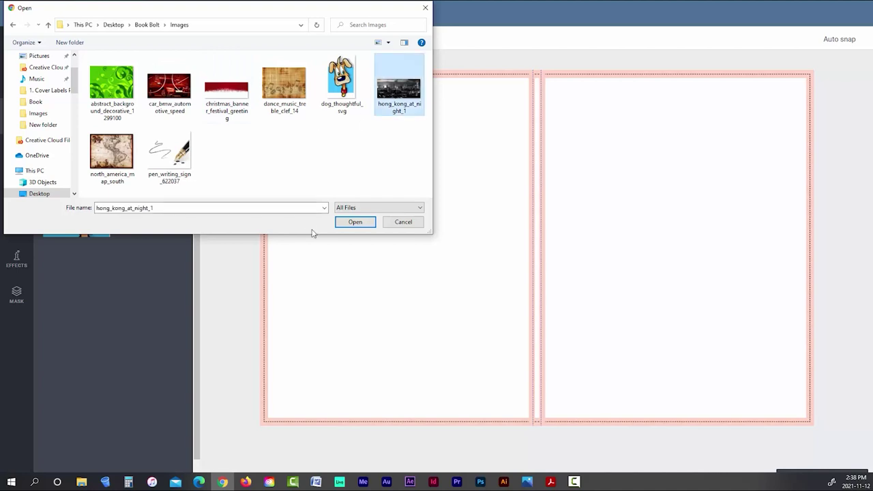
left_click(353, 221)
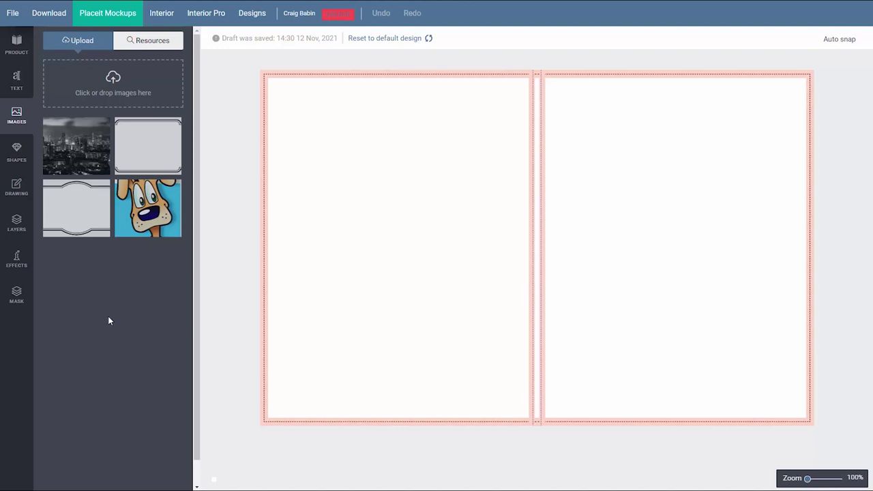
left_click(80, 150)
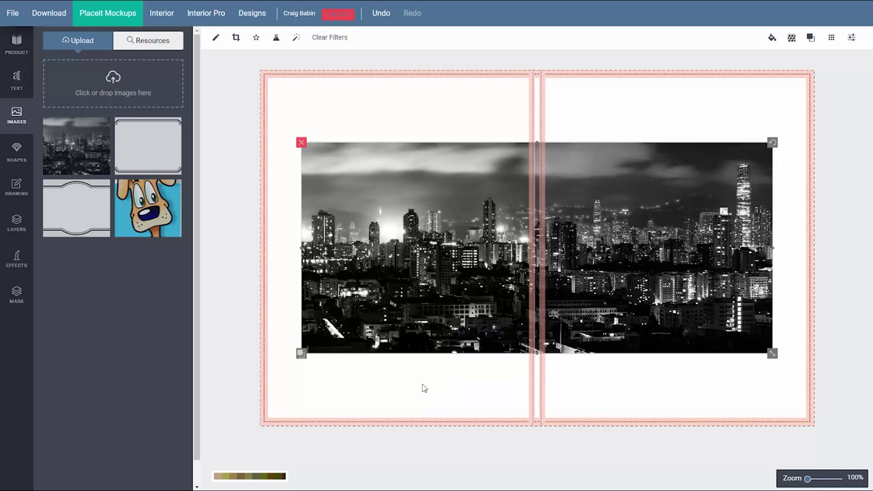
- Try the Gordon, Shaan and Karen filters on the city image, and clear the filters
left_click(296, 37)
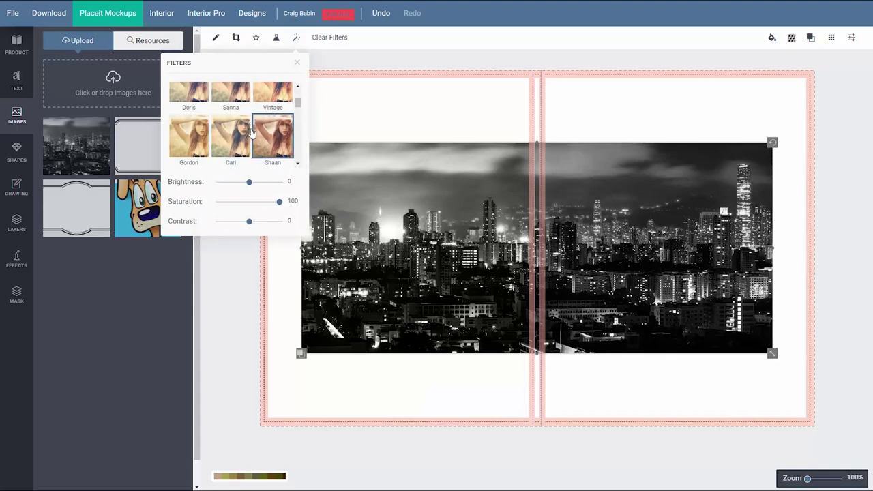
left_click(185, 137)
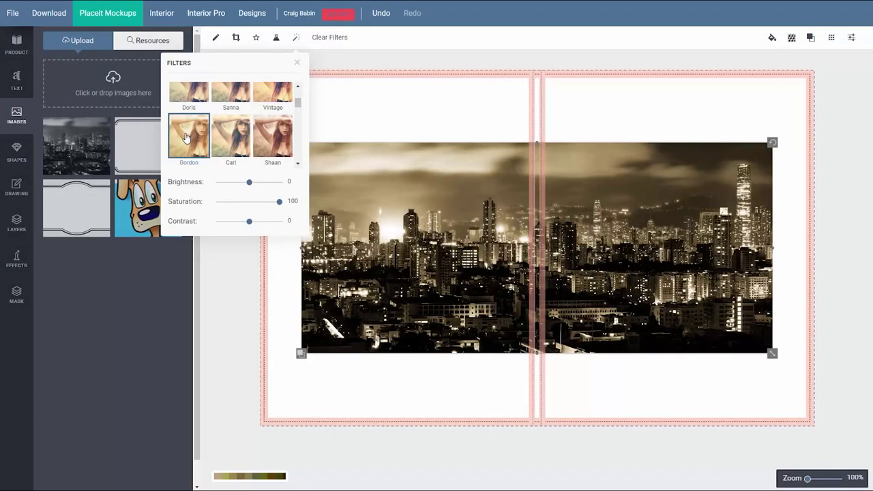
left_click(271, 138)
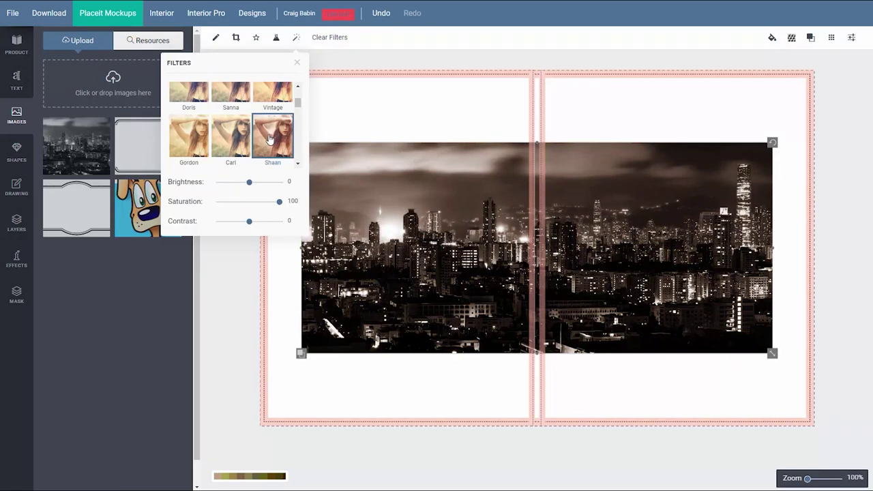
scroll(269, 139, "down", 1)
scroll(271, 139, "down", 2)
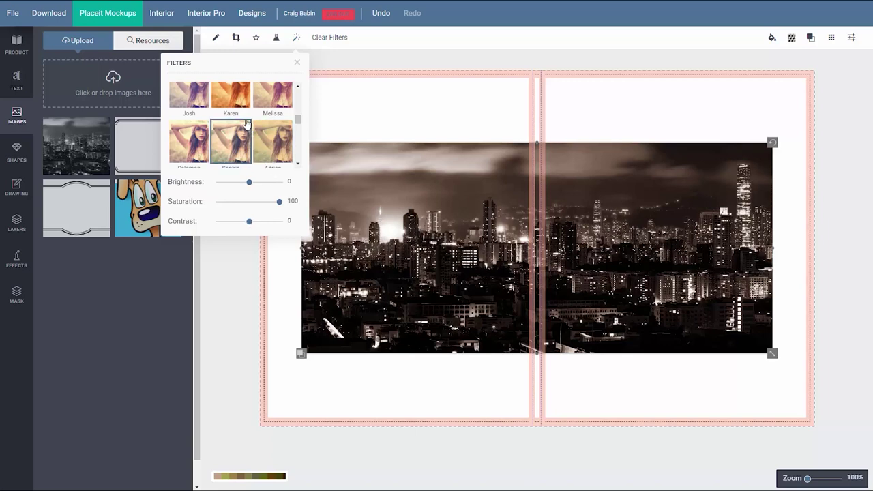
left_click(235, 101)
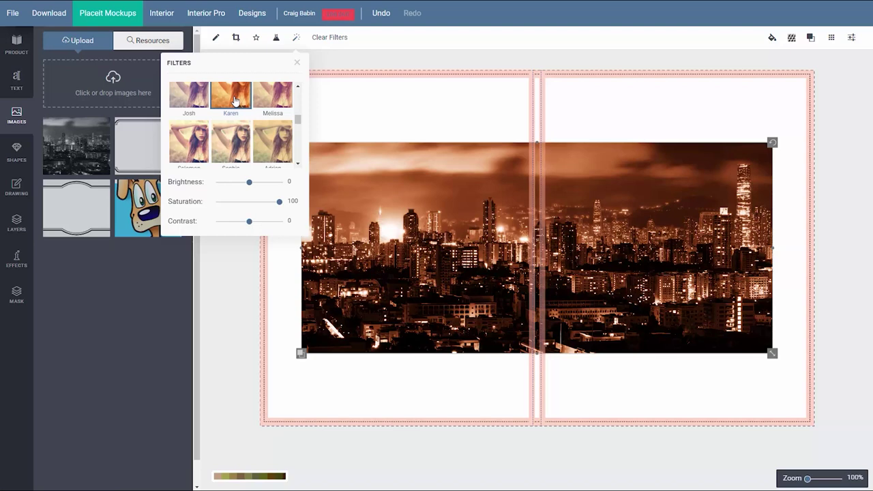
left_click(297, 62)
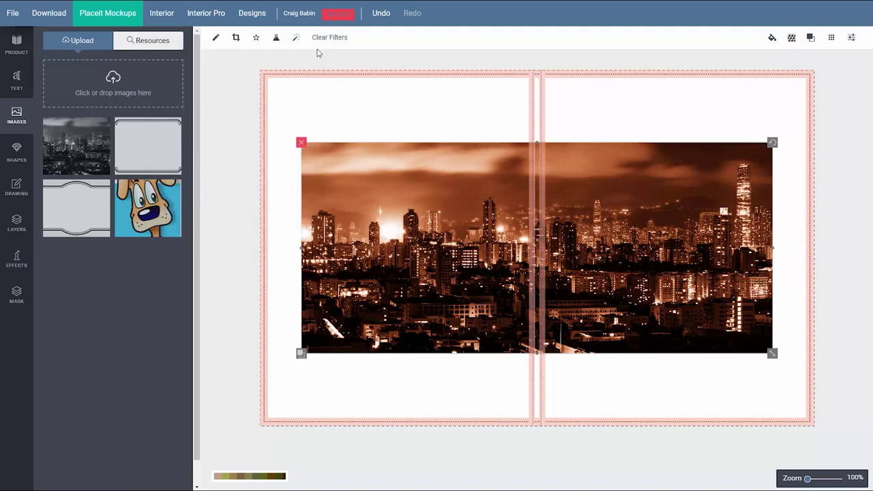
left_click(327, 38)
- Enlarge and reposition the city image until it covers the back cover, spine and front cover
left_click_drag(613, 307, 521, 234)
left_click_drag(678, 281, 868, 403)
left_click_drag(578, 296, 702, 341)
left_click_drag(577, 294, 722, 291)
left_click_drag(624, 287, 642, 274)
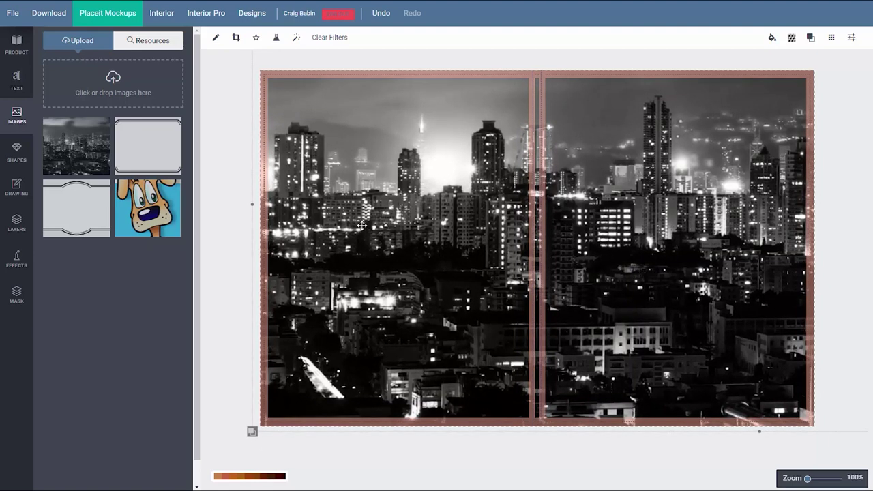
left_click(219, 256)
- Add the Label 6 image, scale it down and place it centered in the upper part of the front cover
left_click(156, 147)
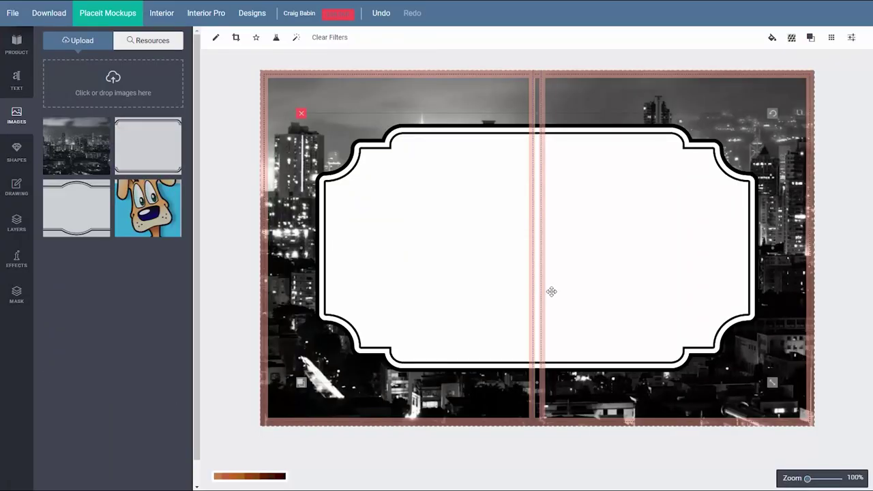
left_click_drag(772, 382, 648, 300)
left_click_drag(600, 260, 742, 187)
left_click_drag(779, 235, 772, 220)
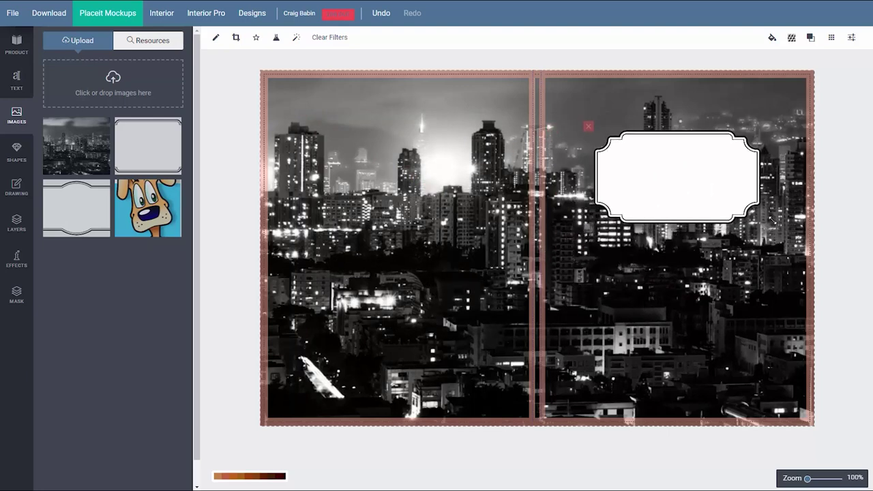
left_click_drag(721, 197, 727, 183)
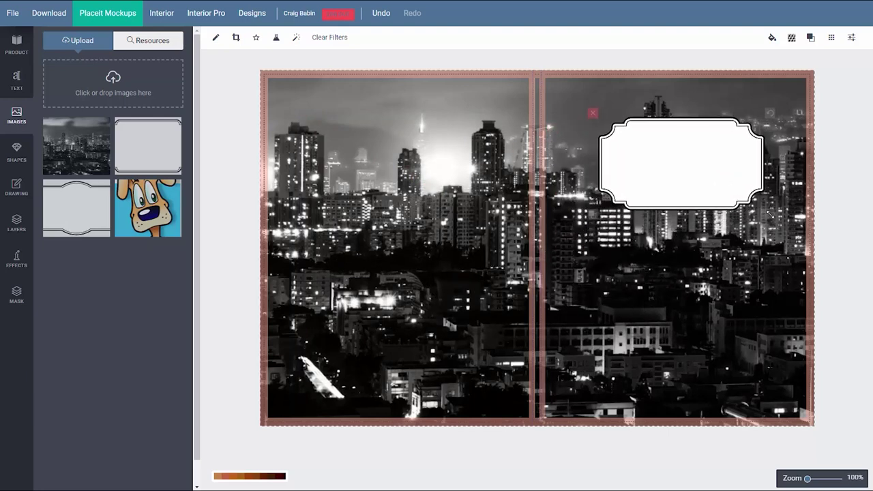
left_click(662, 273)
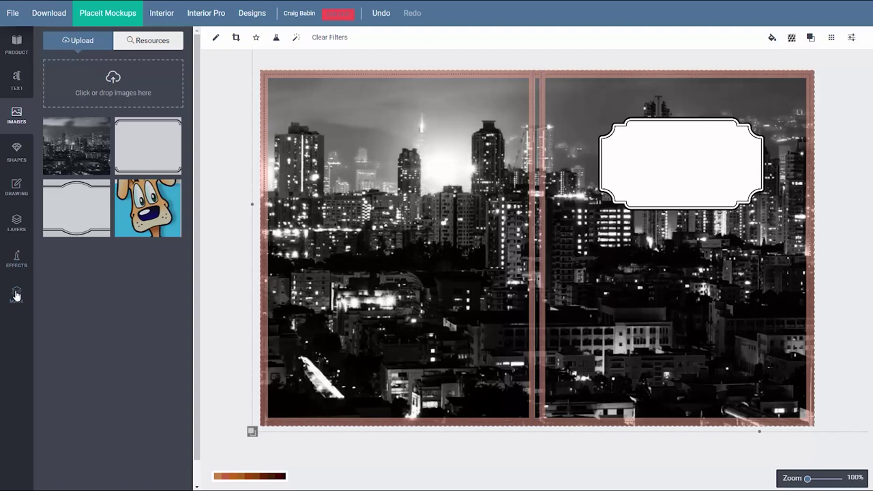
- Add a black rectangle shape, widen it into a strip and rotate it 90°
left_click(16, 151)
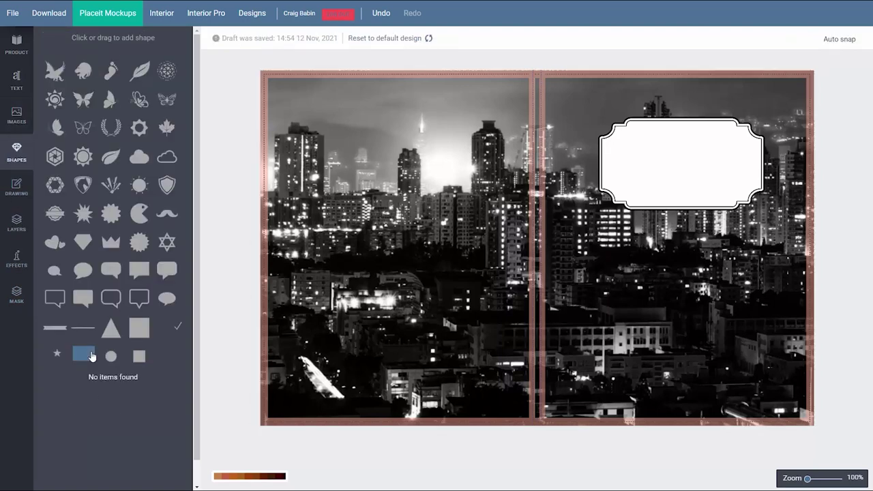
left_click(91, 355)
left_click_drag(584, 255, 663, 255)
left_click(851, 38)
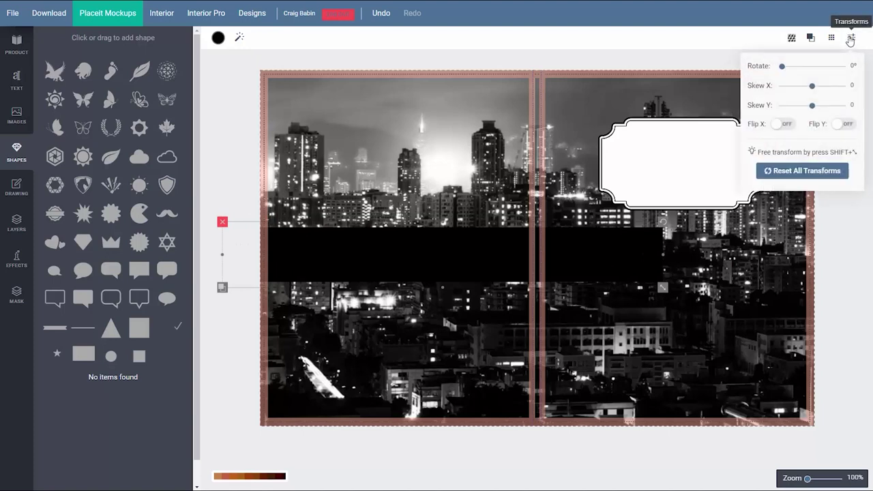
left_click_drag(783, 67, 798, 71)
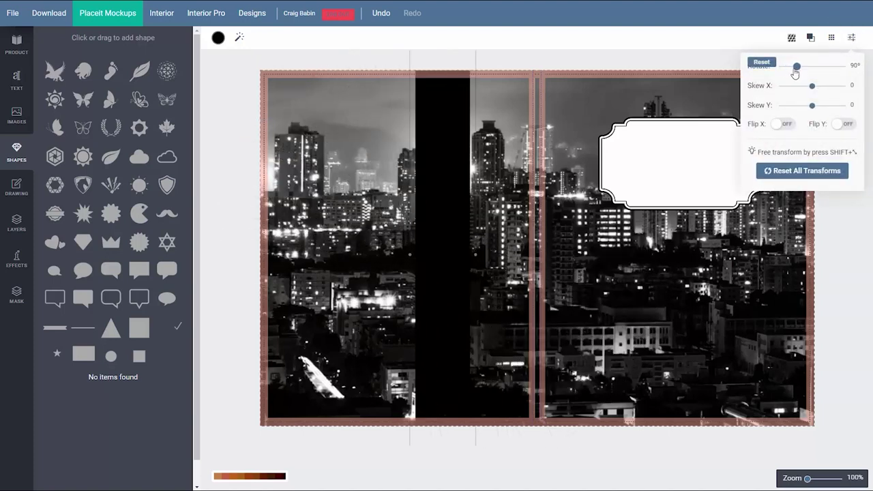
- Move the black strip over the spine, lengthen it to the full cover height and align it to middle center
left_click(437, 177)
left_click_drag(437, 178, 463, 184)
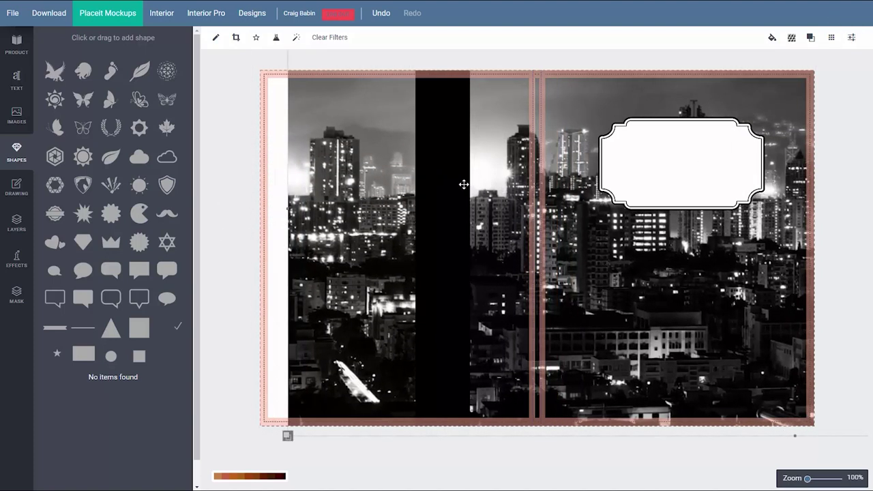
left_click_drag(456, 124, 485, 201)
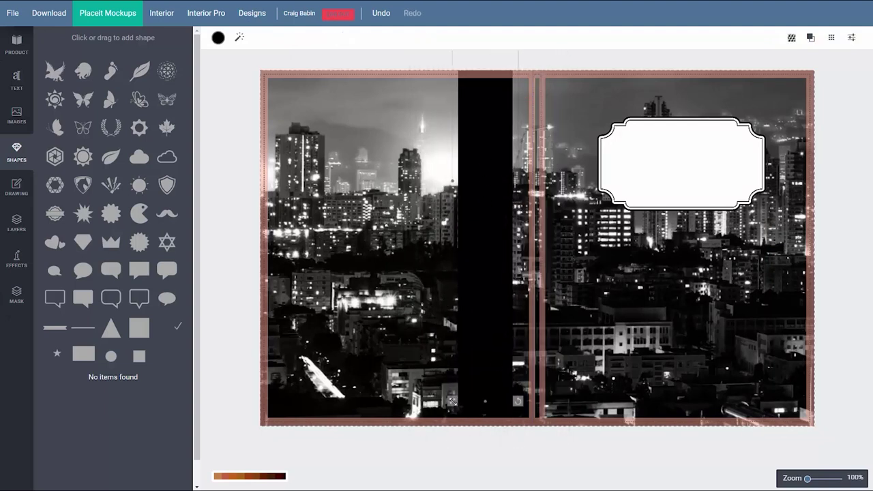
left_click_drag(491, 274, 538, 308)
left_click_drag(524, 386, 539, 435)
left_click_drag(522, 277, 525, 276)
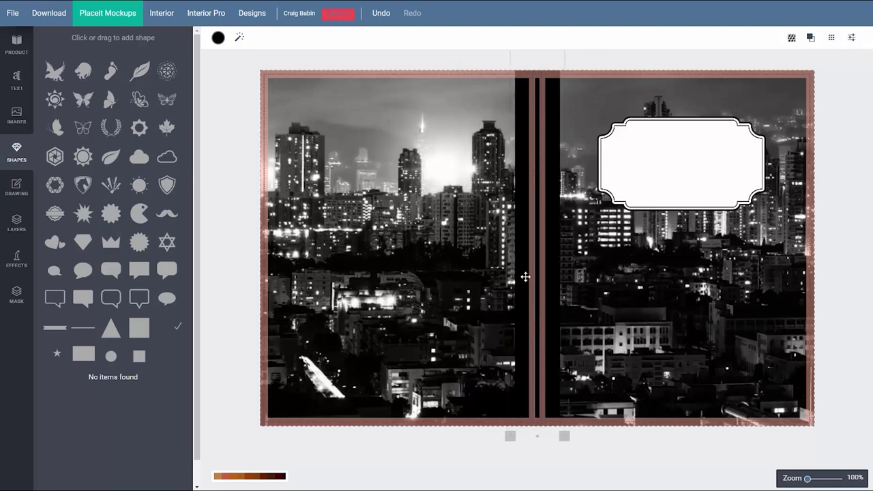
left_click(831, 38)
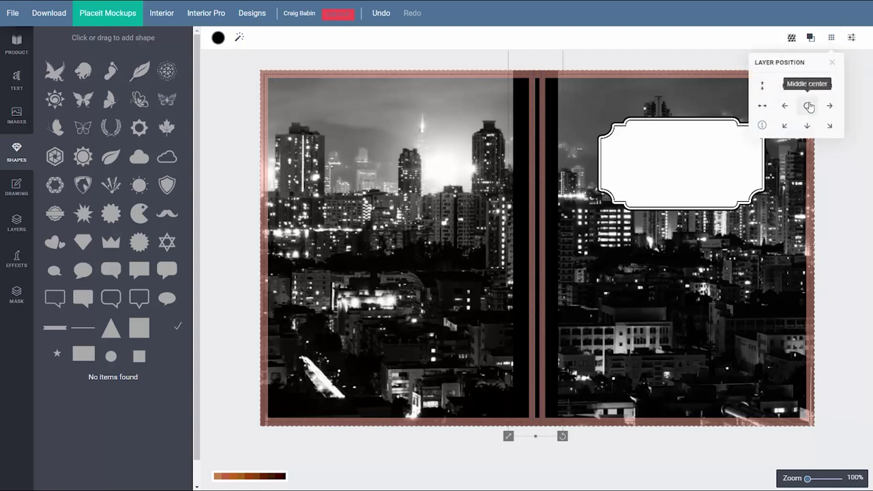
left_click(815, 107)
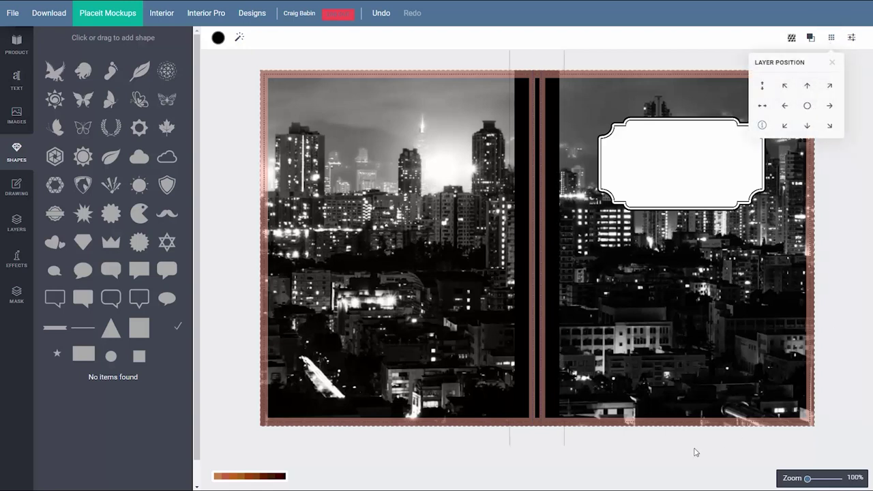
left_click(831, 62)
- Lock the hongkongatnight1 and Rectangle layers
left_click(17, 222)
left_click(164, 90)
left_click(167, 41)
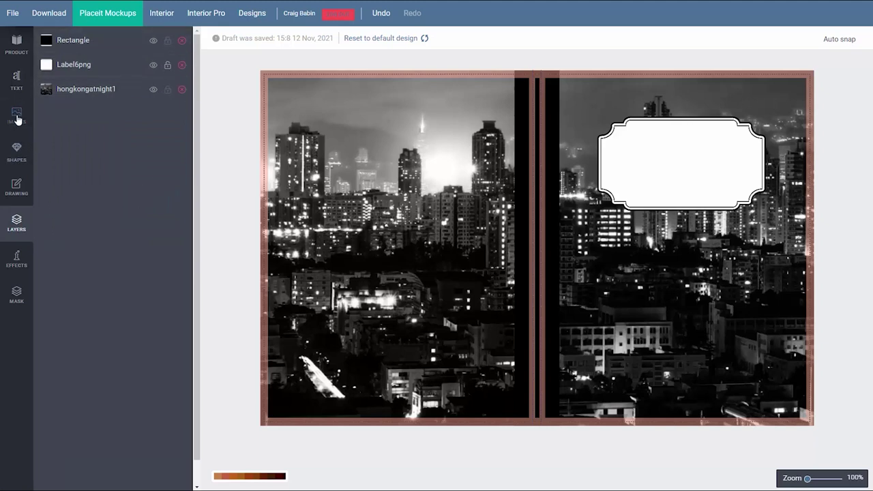
left_click(16, 148)
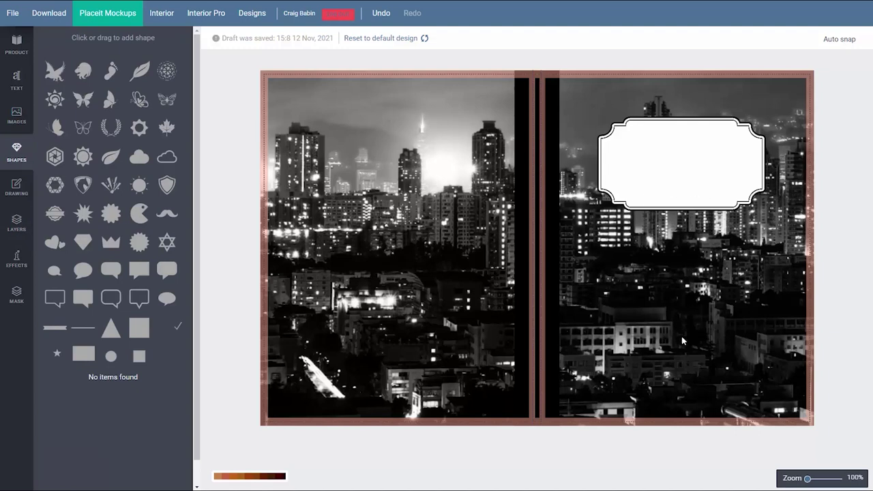
left_click(685, 178)
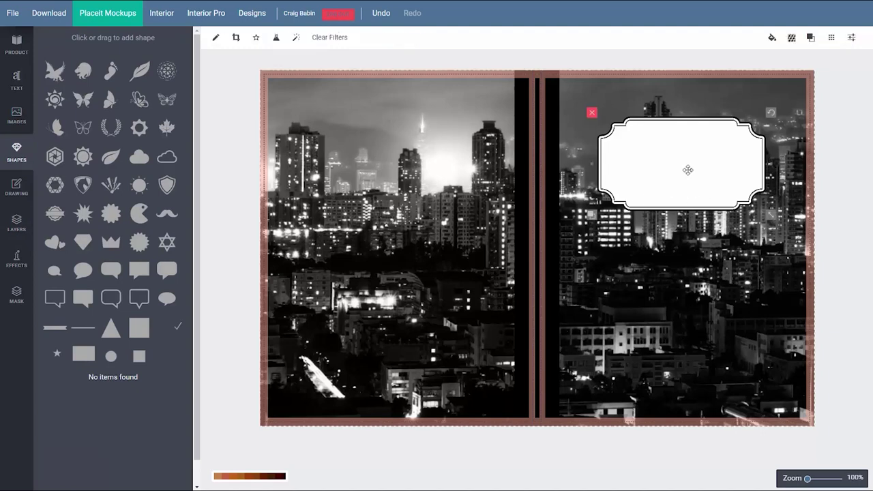
left_click(833, 39)
left_click(832, 168)
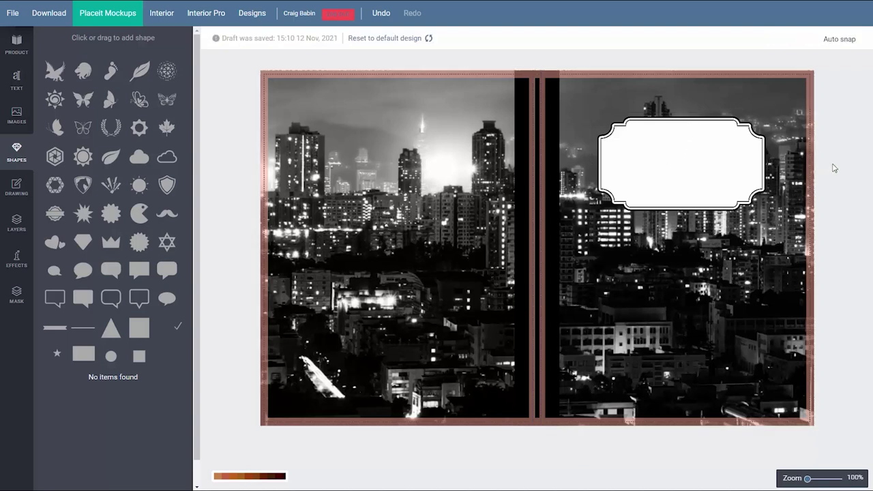
- Add a square shape, fill it red and enlarge it to fit the gap between the spine strip and the front label
left_click(141, 356)
left_click(219, 37)
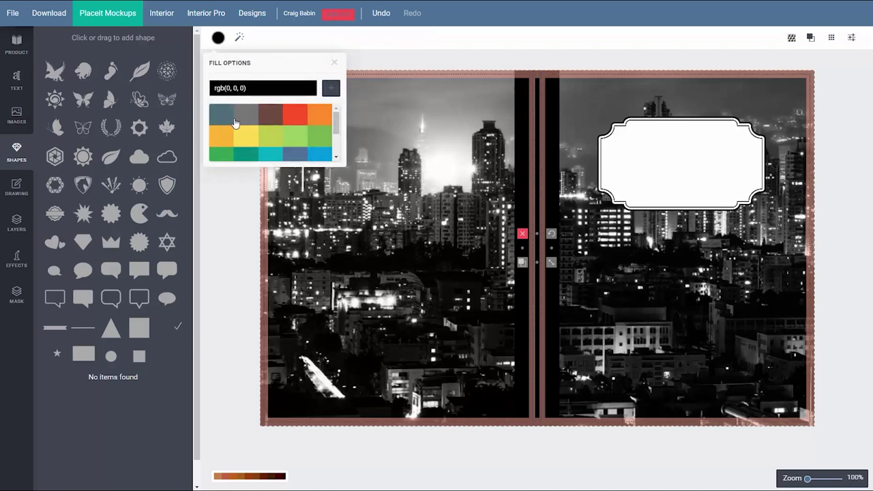
left_click(295, 118)
left_click(547, 263)
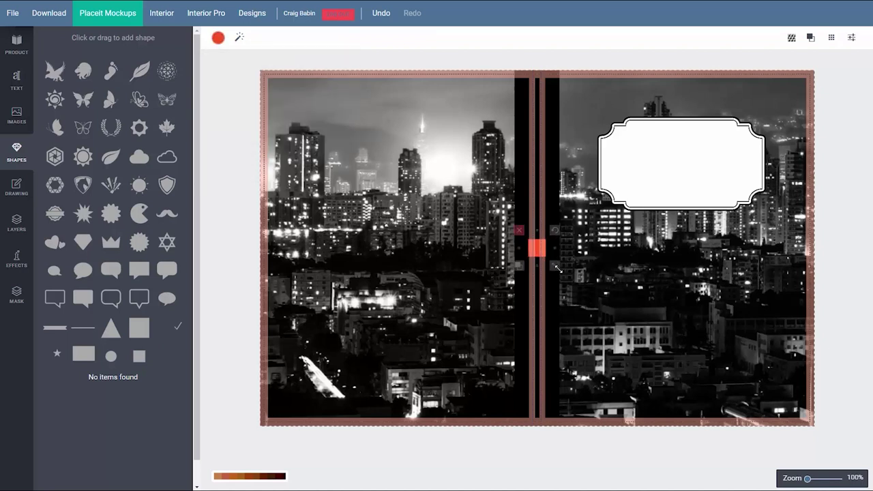
left_click_drag(578, 283, 604, 198)
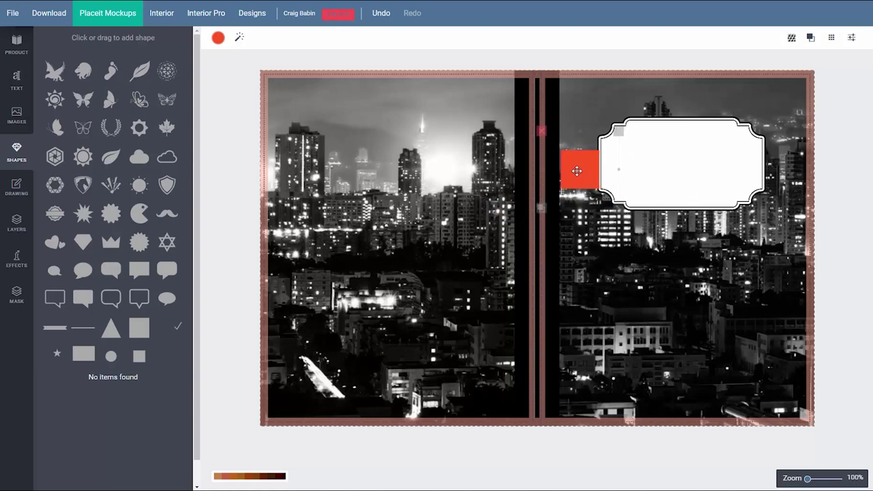
left_click_drag(609, 200, 605, 196)
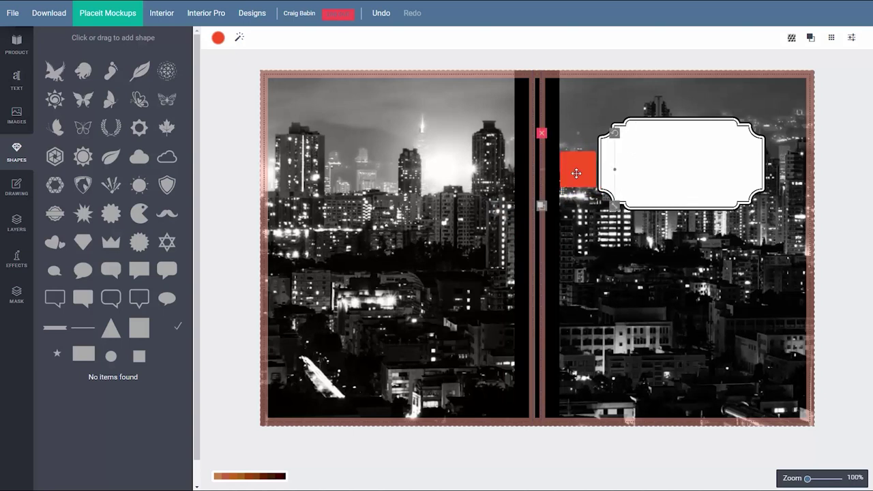
- Duplicate the red square onto the label's other side at the cover's outer margin and nudge the label right until both gaps match
left_click(541, 207)
left_click_drag(616, 181, 789, 165)
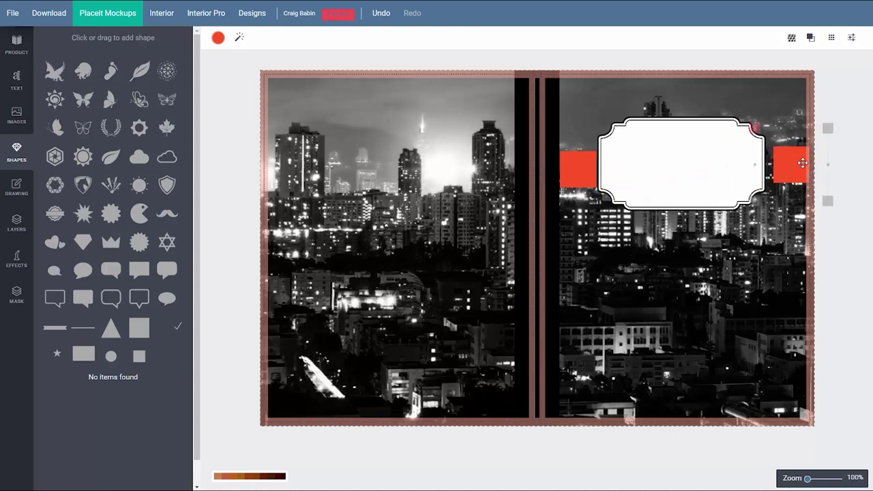
left_click(750, 199)
key("Right")
key("Right")
key("Right")
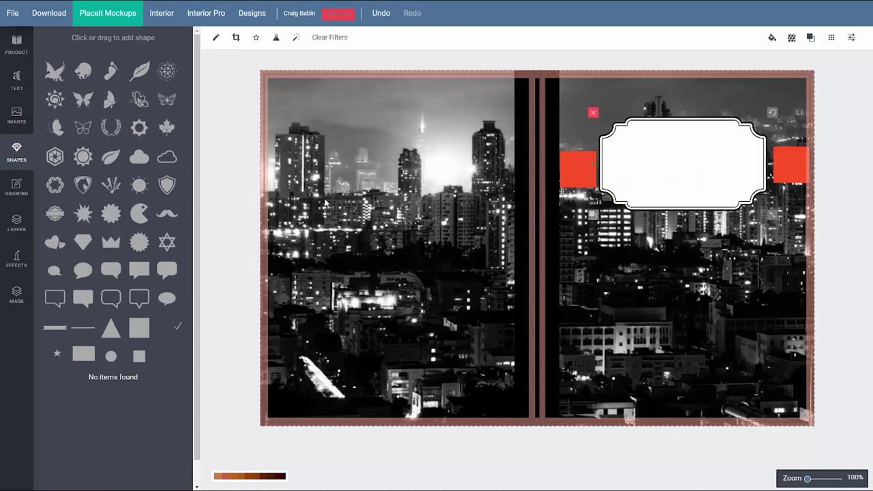
key("Right")
key("Right")
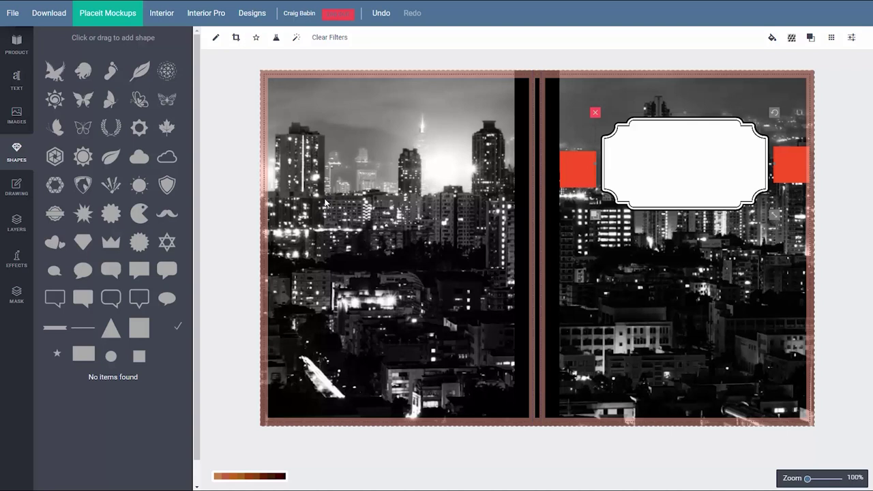
- Delete both red guide squares and lock the Label6png layer
left_click(791, 169)
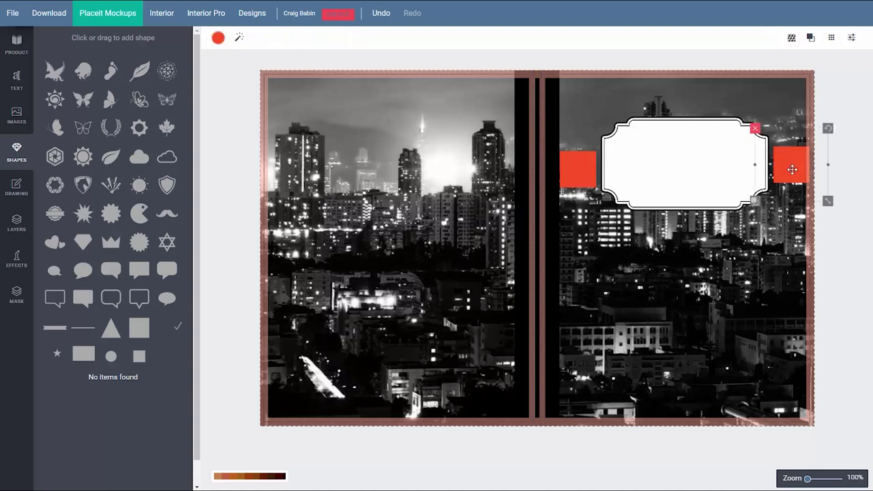
key("Delete")
left_click(578, 171)
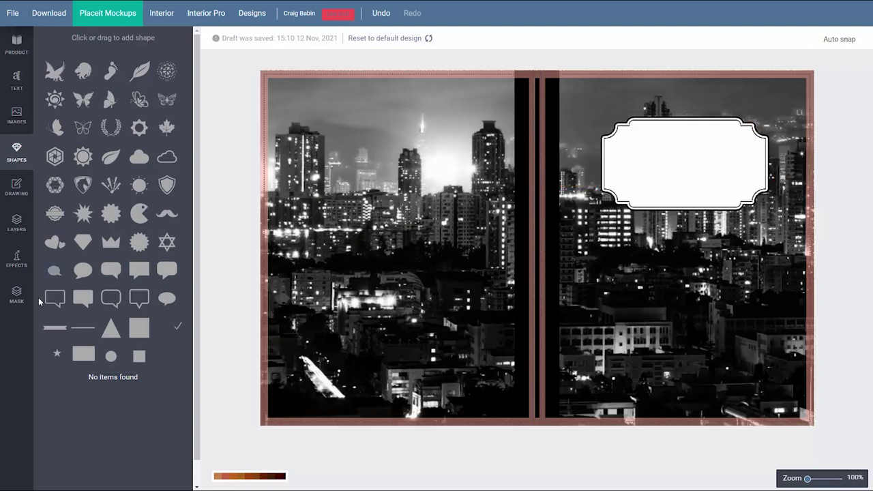
left_click(16, 222)
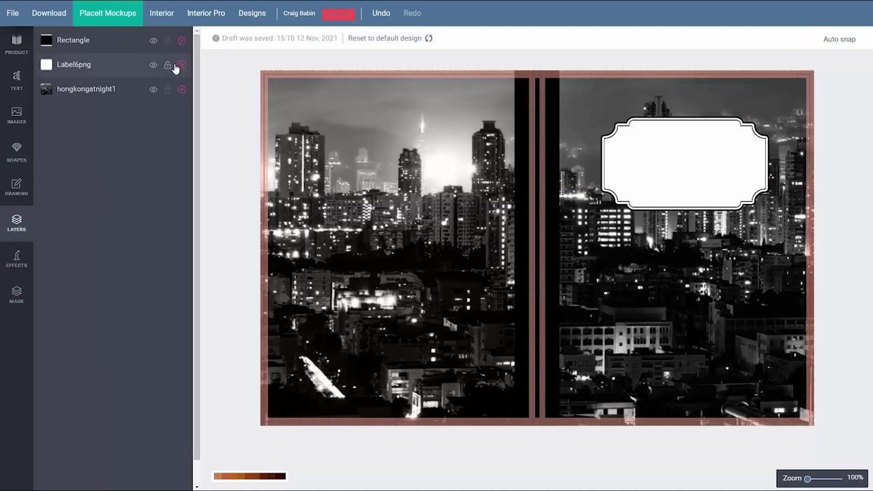
- Add text in the Anton font on the front label and change its wording to "Composition Notebook"
left_click(17, 118)
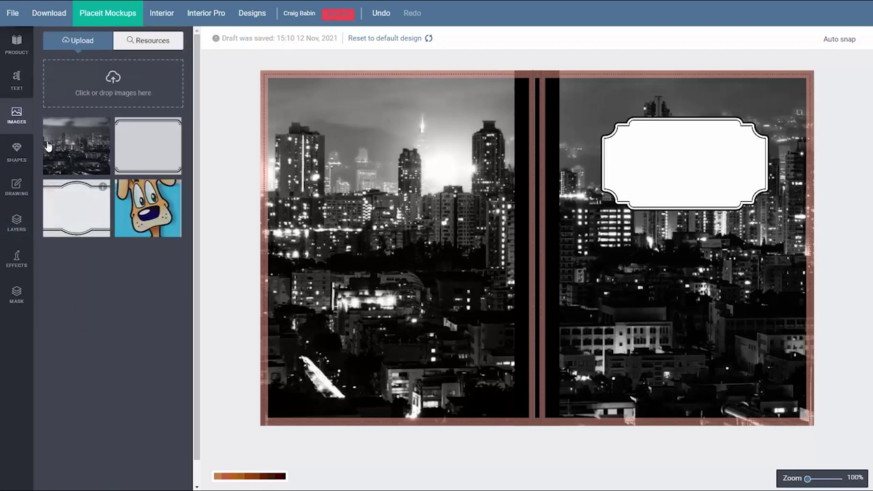
left_click(16, 81)
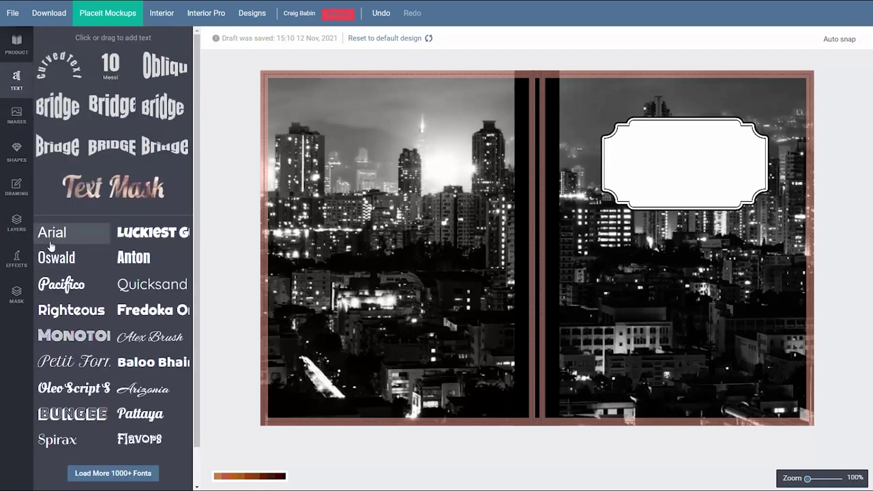
left_click(133, 259)
left_click_drag(559, 268, 724, 166)
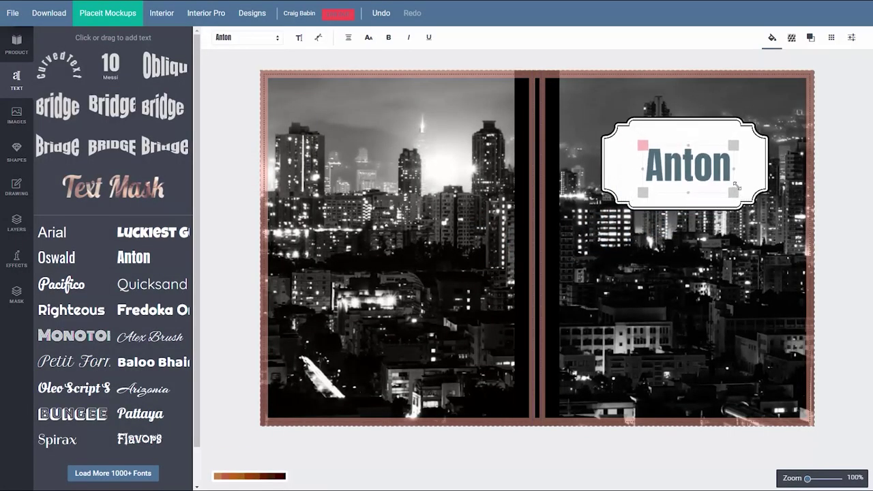
left_click(300, 37)
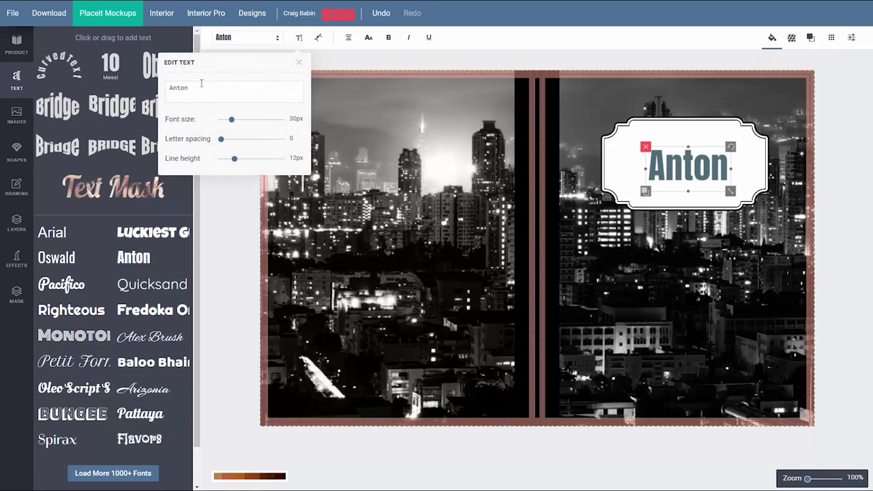
type("Composi")
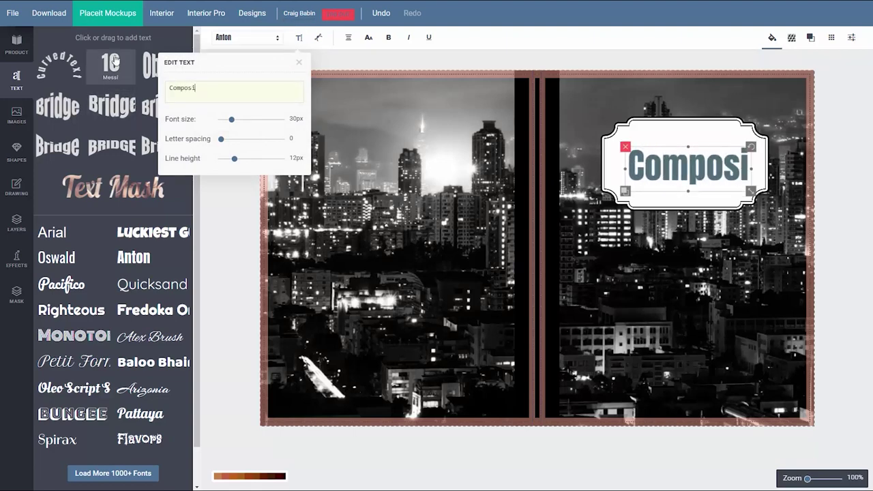
type("tion Notebook")
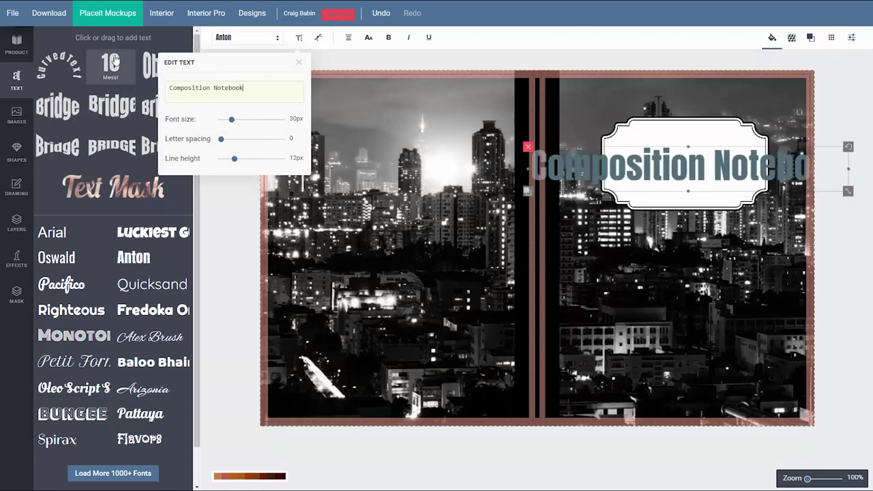
- Reduce the title's font size to fit within the label and move the title into the label's upper part
left_click_drag(232, 121, 223, 119)
left_click(299, 62)
left_click_drag(677, 166, 683, 148)
left_click(709, 178)
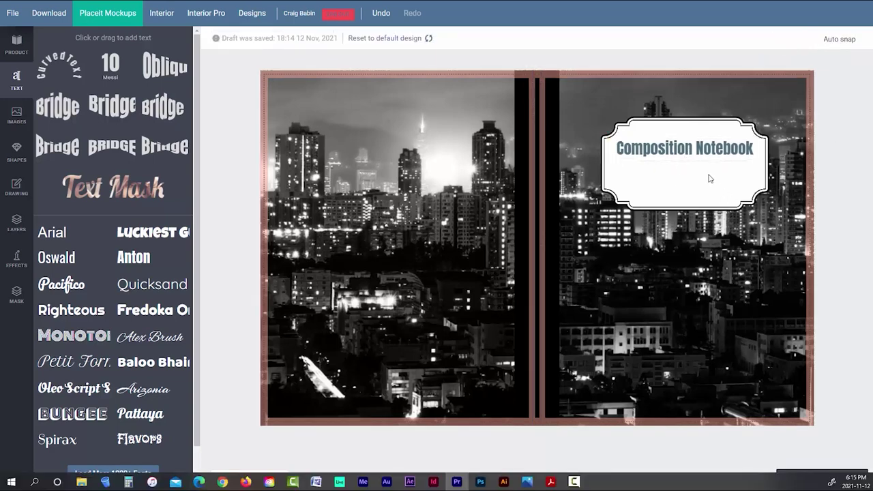
- Set the fill color of the "Composition Notebook" title to black (#000000)
left_click(706, 149)
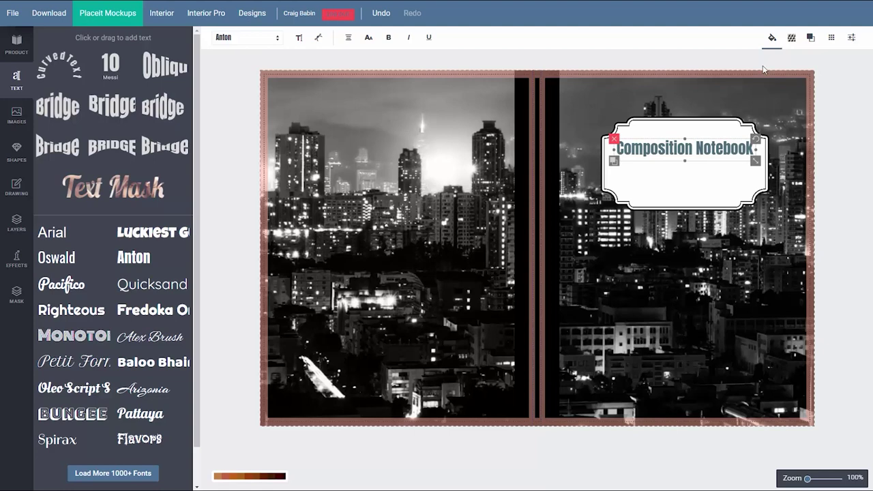
left_click(772, 37)
left_click(754, 88)
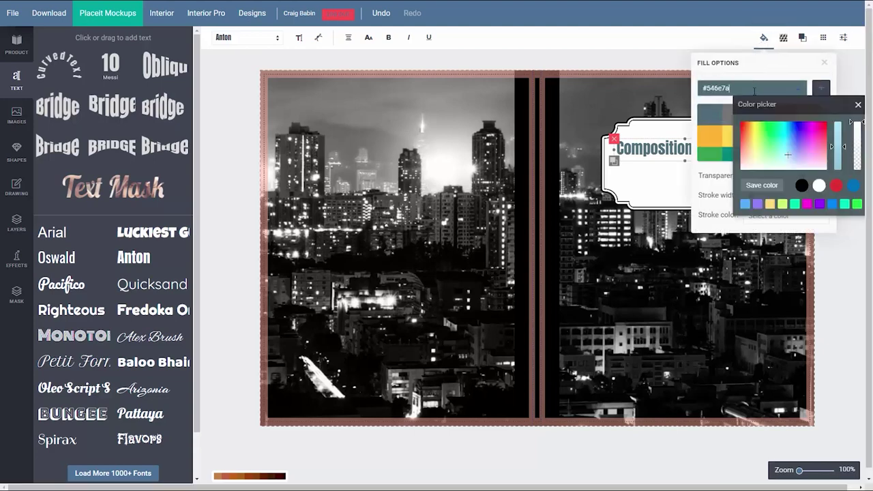
left_click(801, 187)
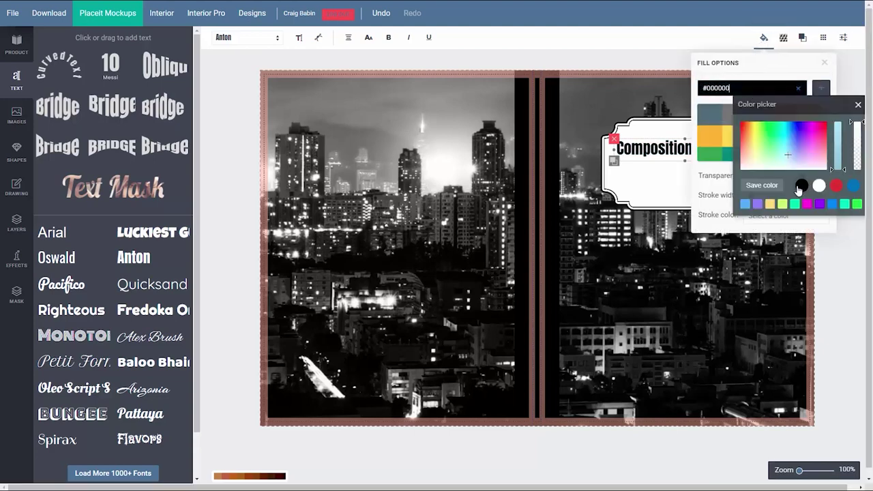
left_click(857, 105)
left_click(834, 60)
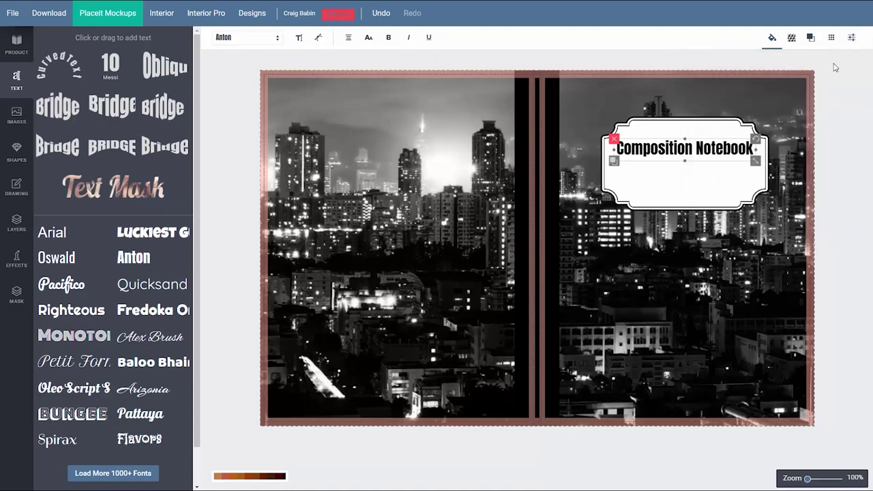
left_click(843, 101)
- Lock the Anton title layer
left_click(17, 230)
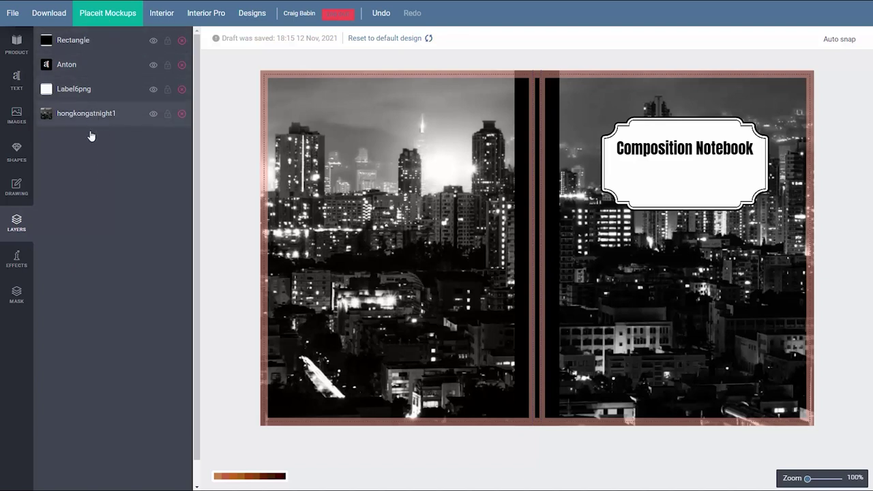
left_click_drag(89, 66, 97, 137)
left_click_drag(102, 66, 104, 110)
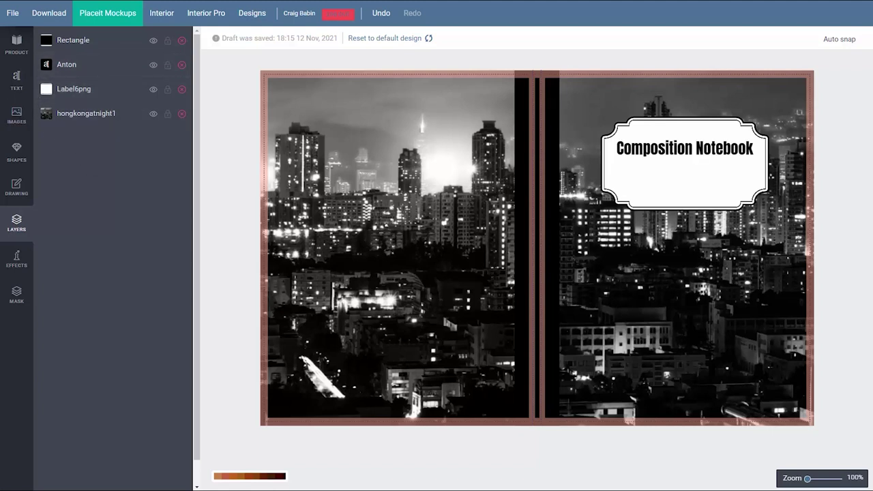
- Add an Arial text on the label below the title and replace its content with a row of underscores
left_click(16, 81)
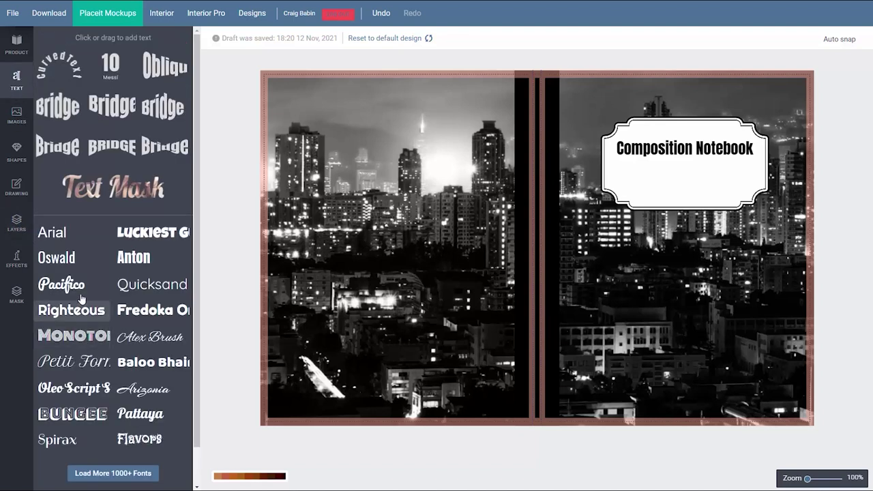
left_click(60, 234)
left_click_drag(536, 247, 686, 179)
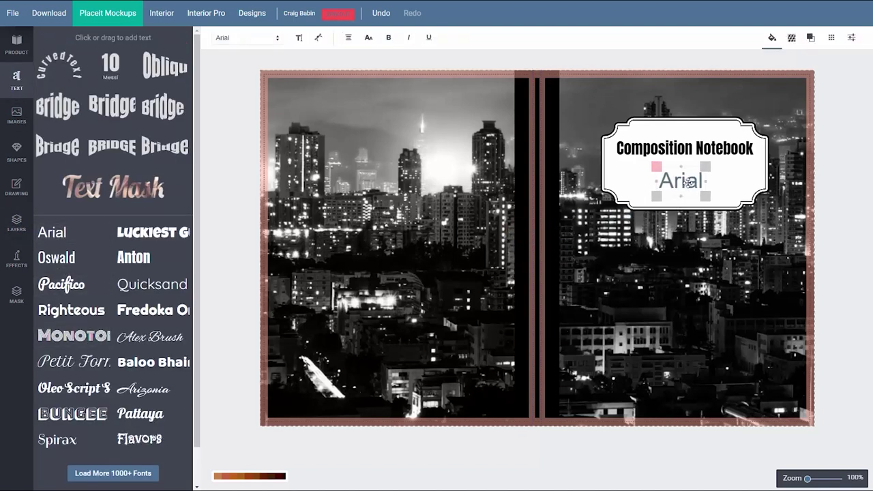
left_click(299, 38)
key("BackSpace")
key("BackSpace")
key("BackSpace")
key("BackSpace")
key("BackSpace")
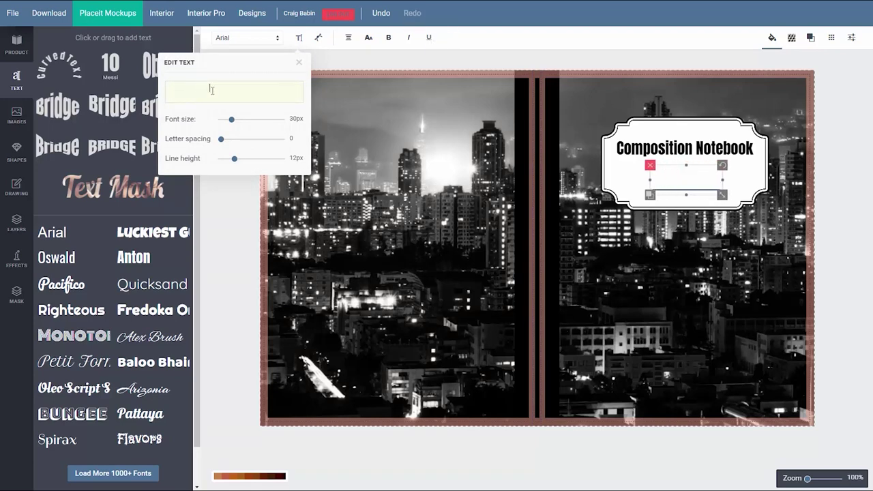
- Extend the underscore line to about the title's width and position it centered just below the title
left_click_drag(648, 191, 650, 170)
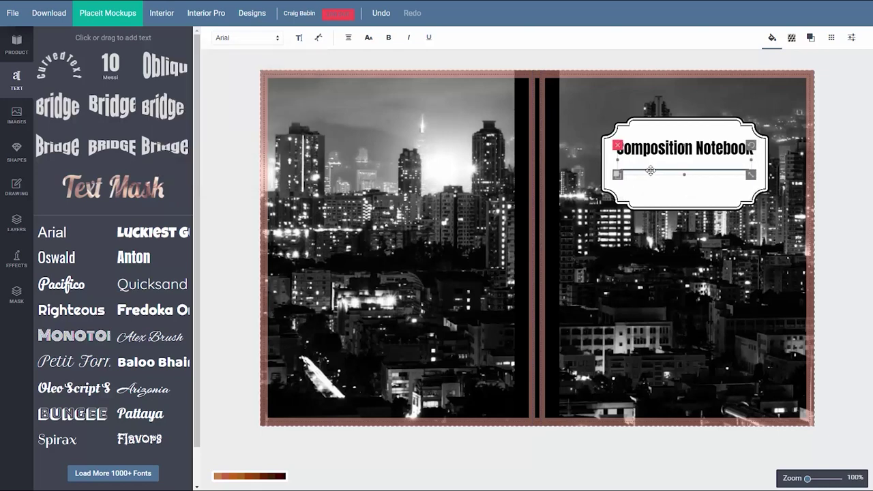
left_click(318, 37)
left_click(299, 38)
left_click(221, 94)
left_click(298, 63)
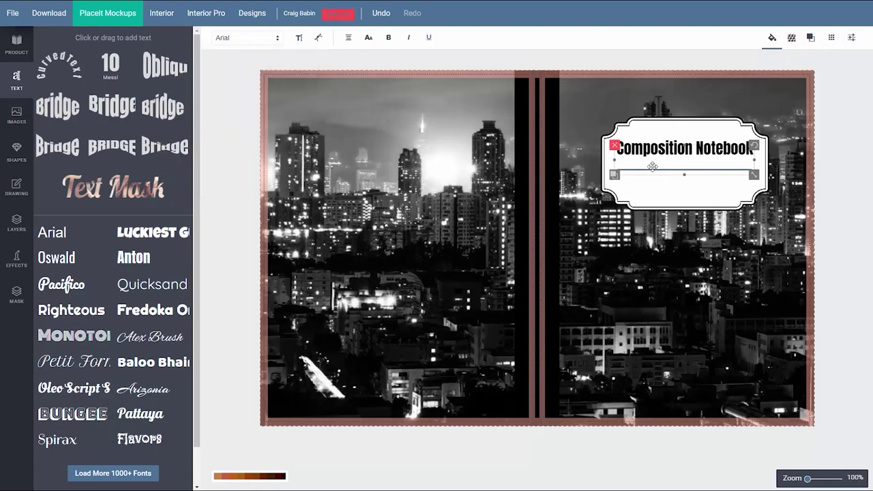
left_click(653, 168)
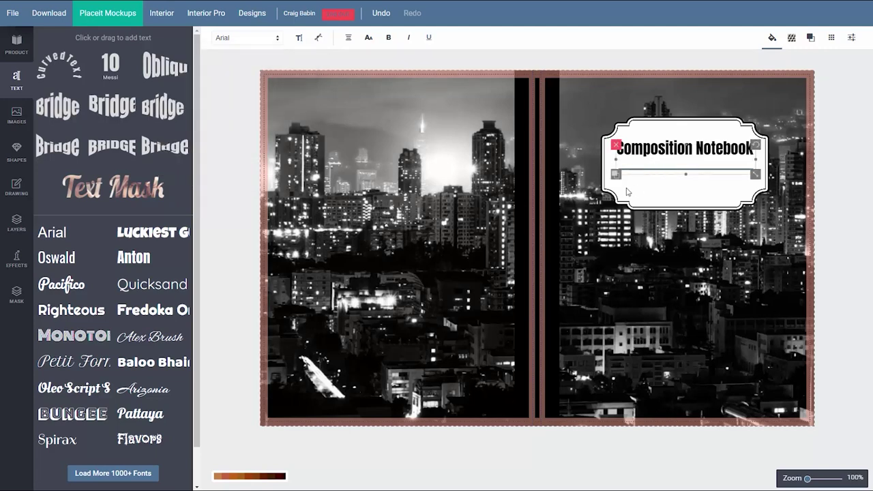
- Set the fill color of the underscore line to black
left_click(771, 39)
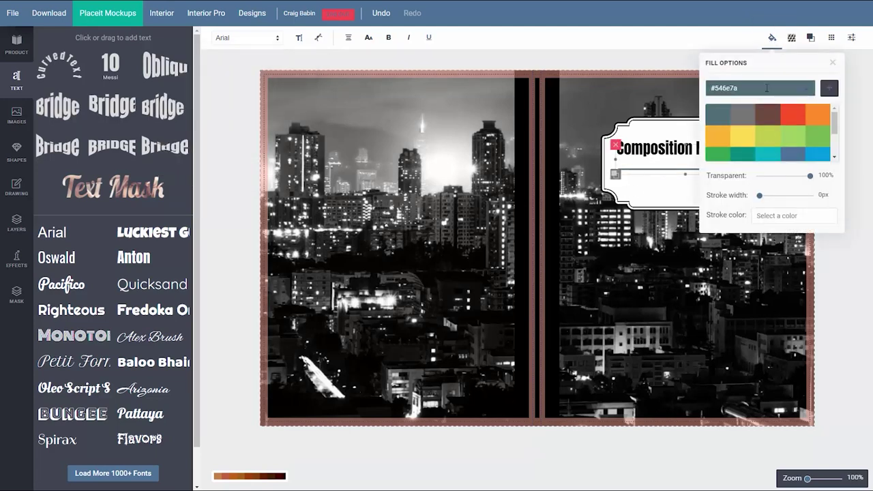
left_click(829, 87)
left_click(846, 124)
left_click(840, 54)
left_click(832, 62)
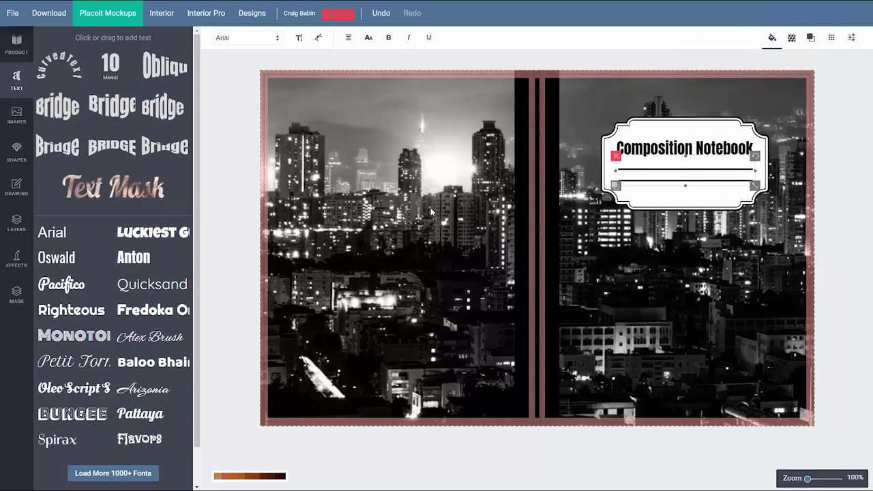
- Duplicate the black underscore line and place the copy below the first line on the label
left_click(858, 231)
left_click(679, 165)
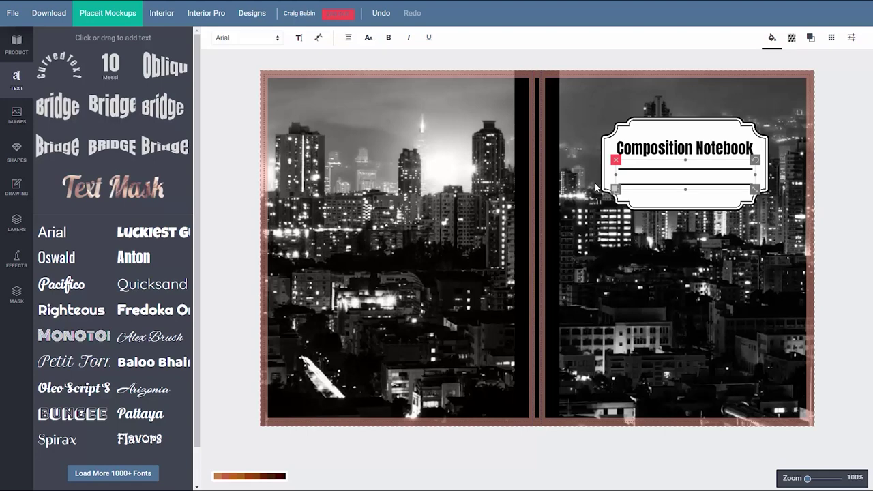
- Fine-tune the position of the second underscore line on the label so it sits aligned below the first, and deselect it
left_click(853, 160)
left_click(698, 182)
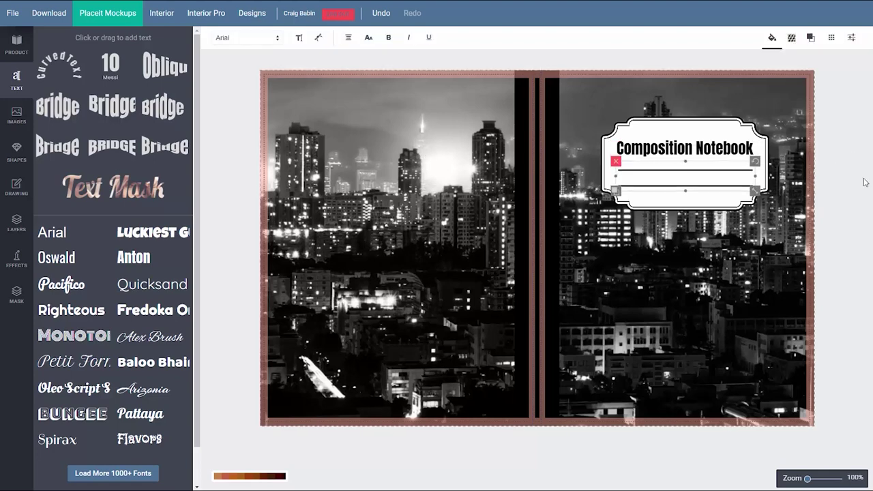
left_click(836, 197)
left_click(686, 169)
left_click(831, 207)
left_click(685, 169)
left_click(836, 178)
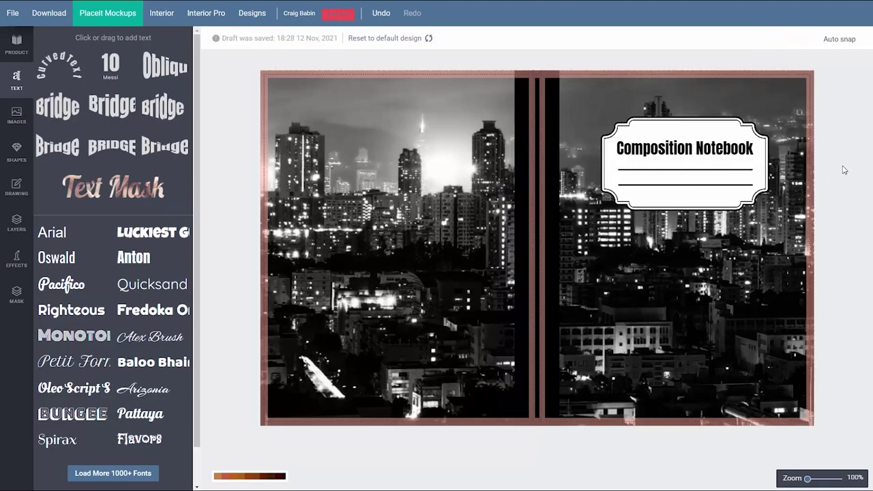
- Export the finished cover as a PDF into the Downloads folder and review it alongside the college-ruled interior PDF in Acrobat
left_click(49, 13)
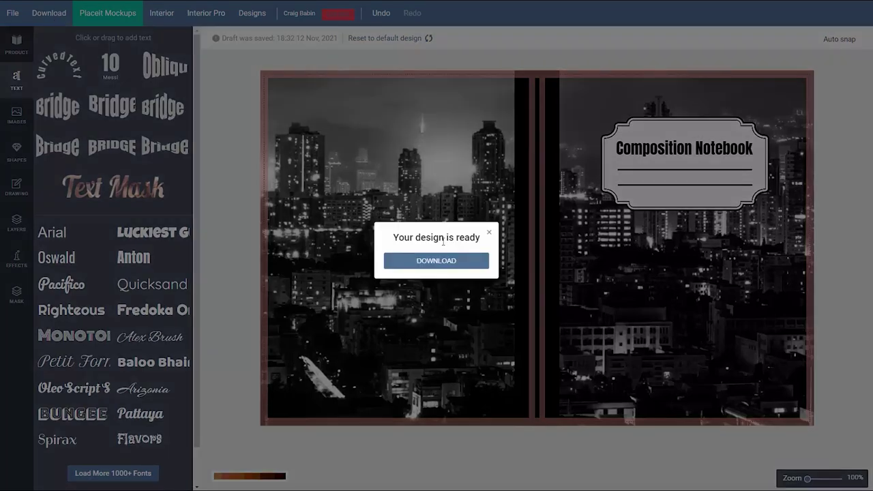
left_click(436, 261)
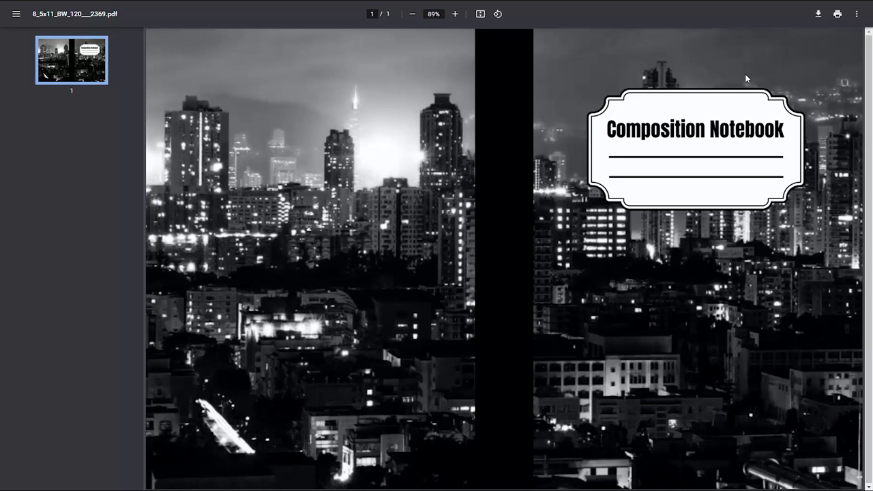
left_click(818, 15)
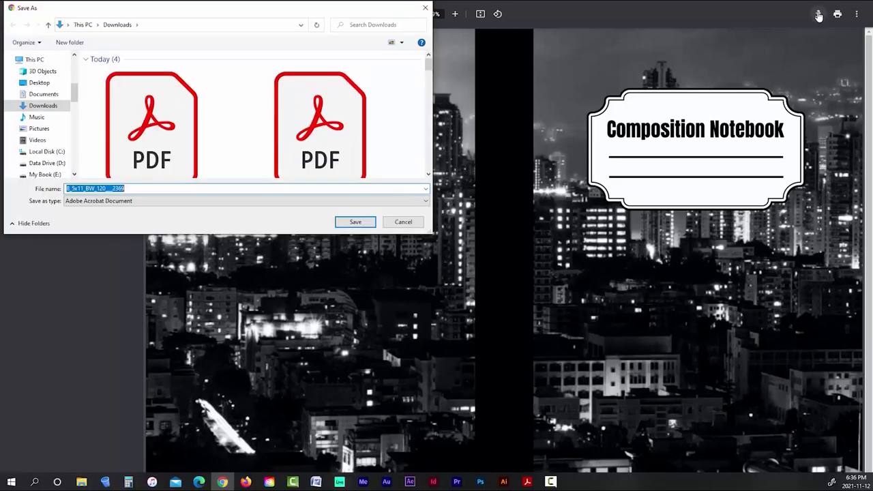
left_click(355, 222)
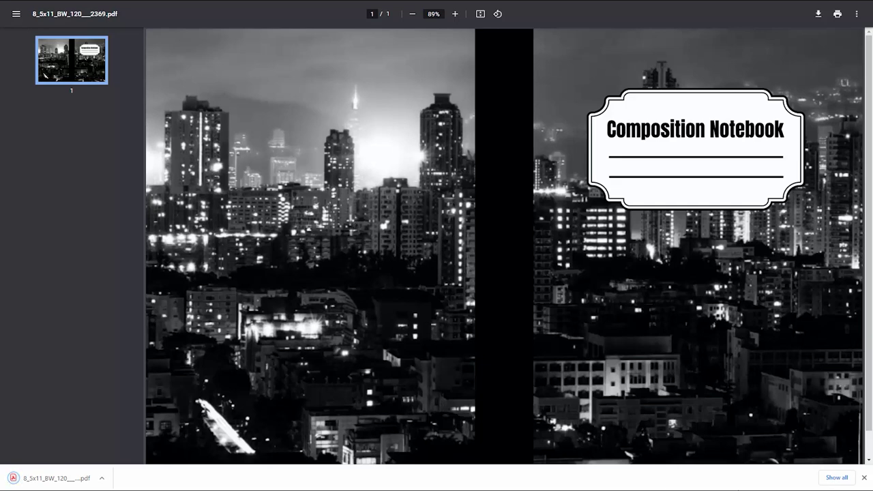
left_click(864, 478)
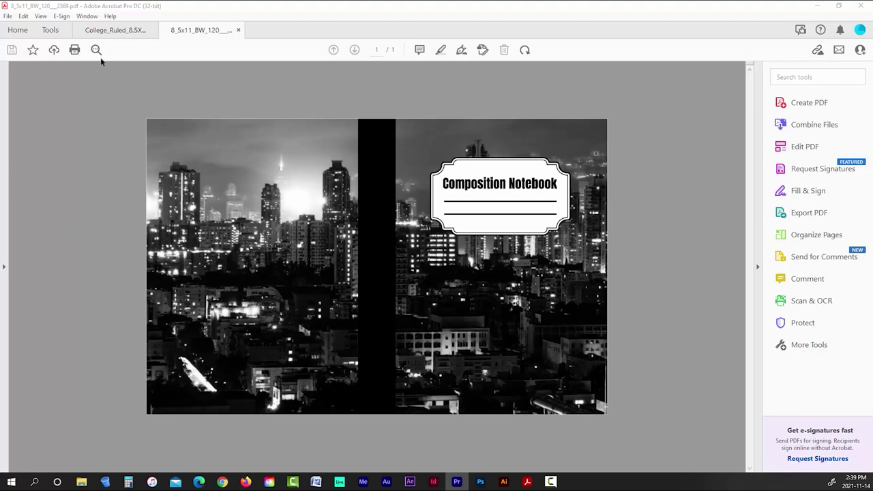
left_click(105, 32)
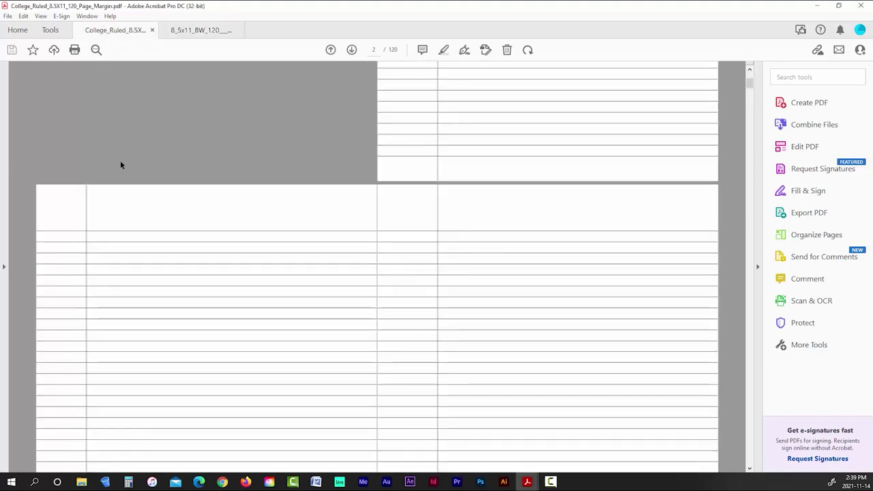
left_click(188, 31)
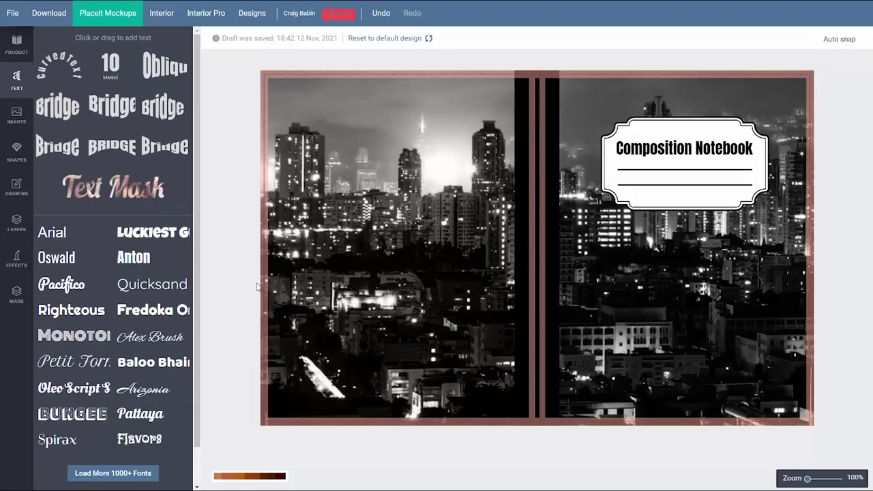
- Reset the notebook cover to the default design
left_click(17, 45)
left_click(383, 38)
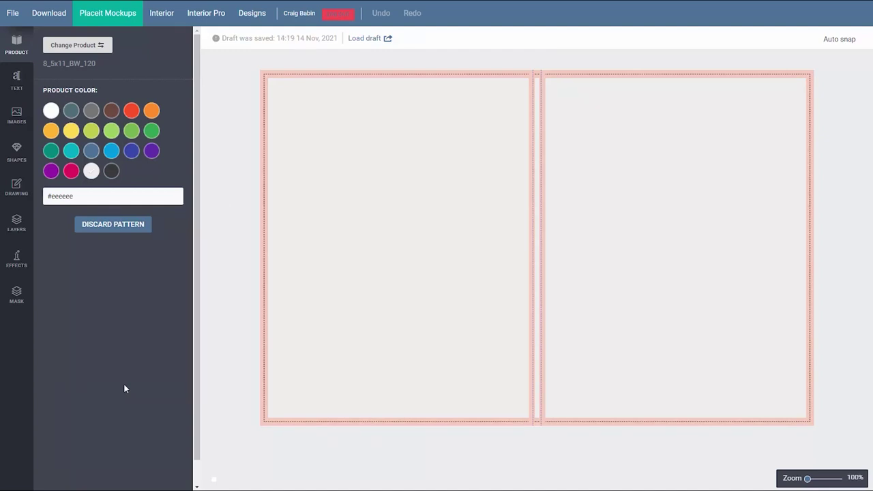
- Open the interior generator and set up a no-bleed interior with 6 x 9 size and a page count of 120
left_click(156, 13)
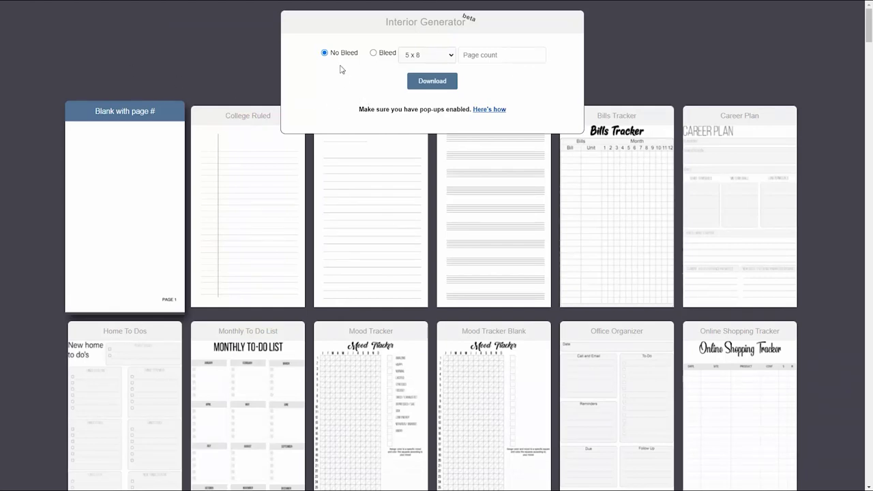
left_click(443, 61)
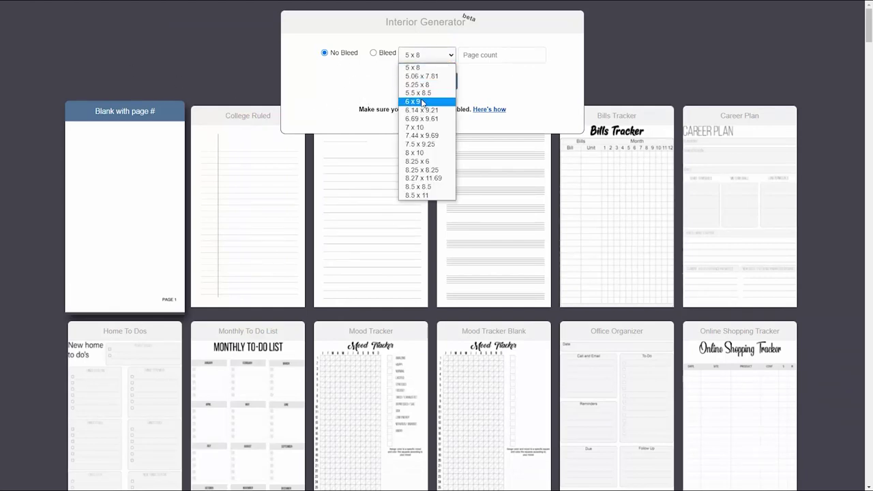
left_click(419, 118)
left_click(481, 54)
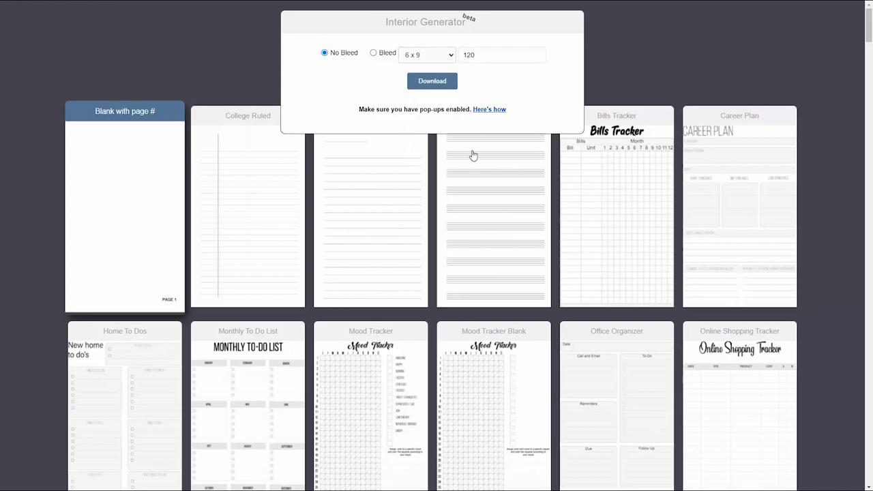
- Generate the Guitar Tabs interior and save it as GuitarTabs_5x8_120_noBleed in the Downloads folder
scroll(473, 155, "down", 20)
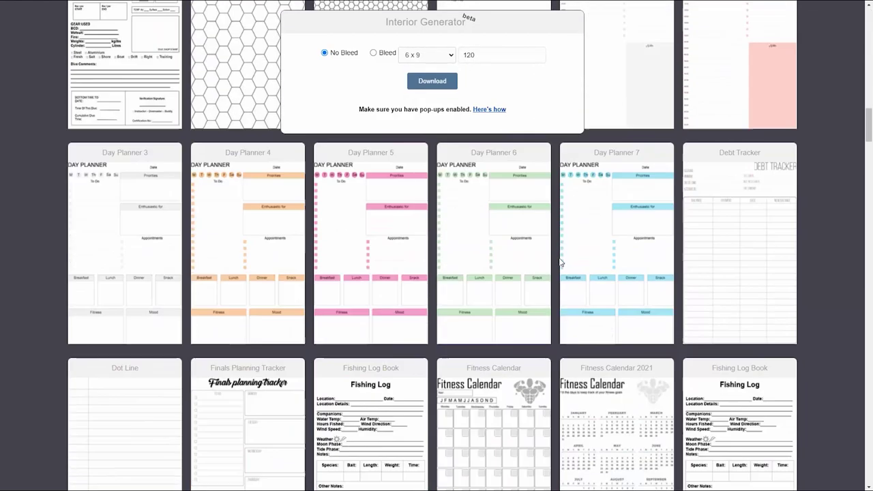
scroll(561, 261, "down", 9)
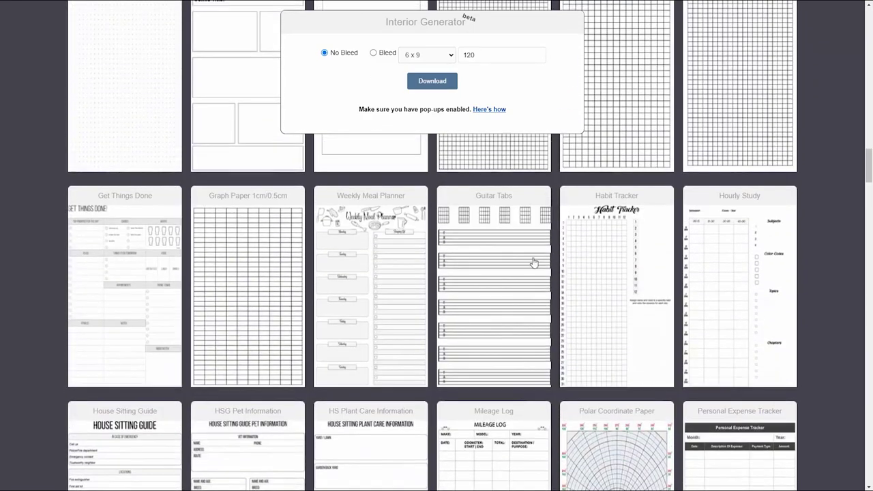
key("5")
left_click(429, 82)
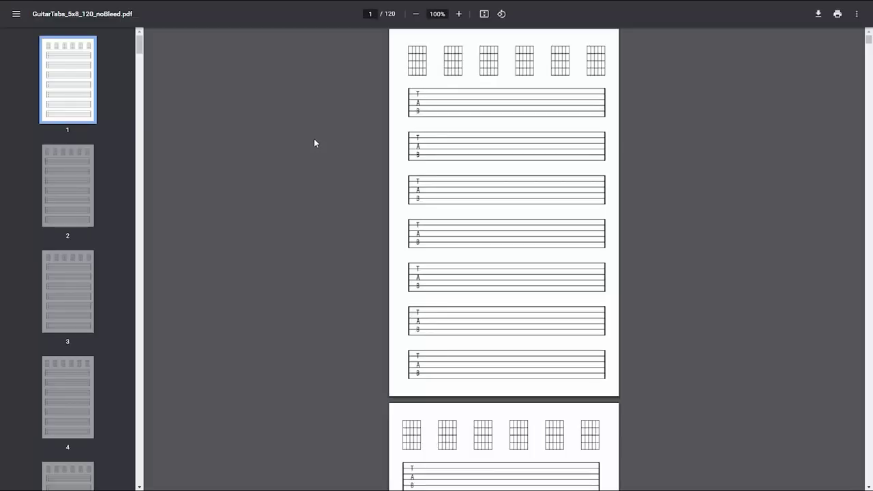
left_click(819, 15)
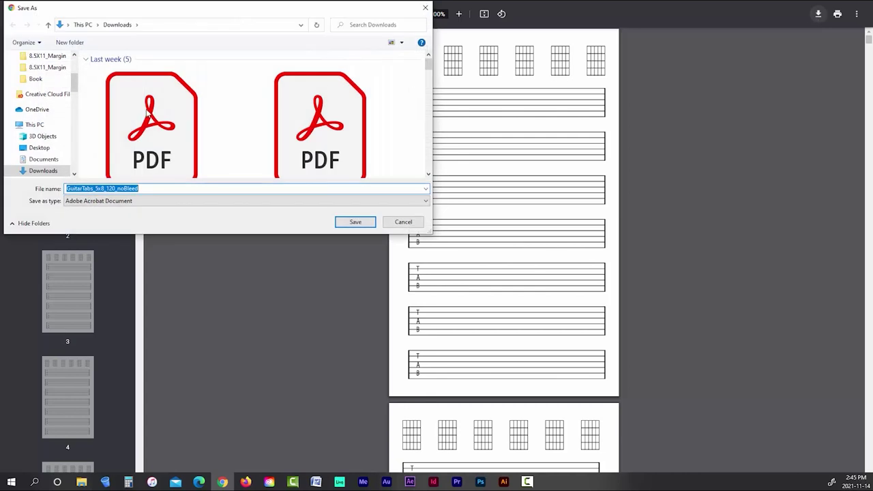
left_click(345, 220)
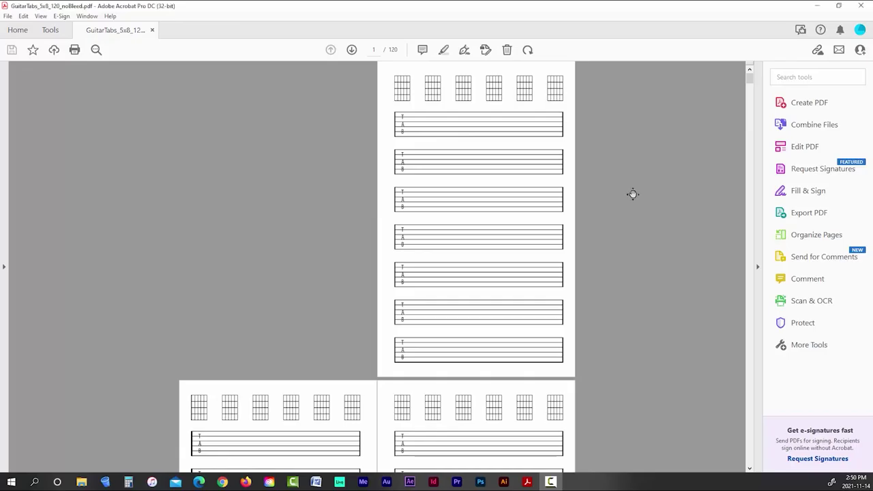
- Look through the first pages of the guitar tabs interior PDF in Acrobat
scroll(633, 195, "down", 5)
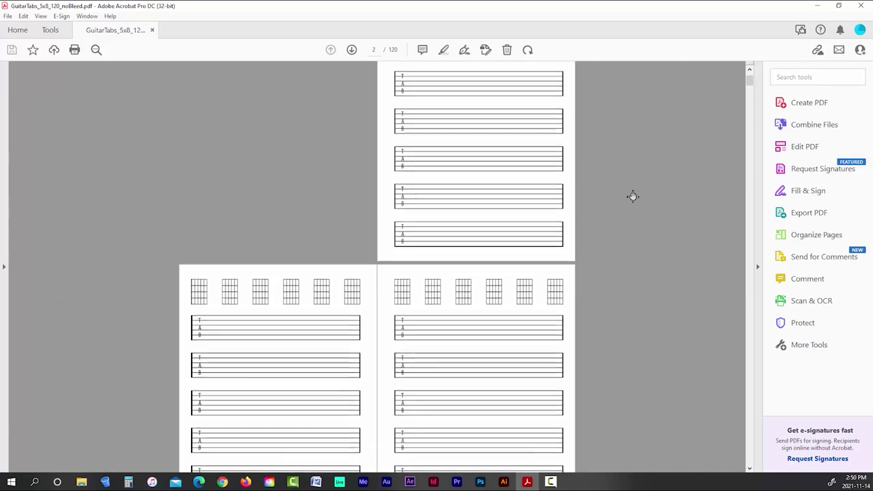
scroll(633, 196, "down", 6)
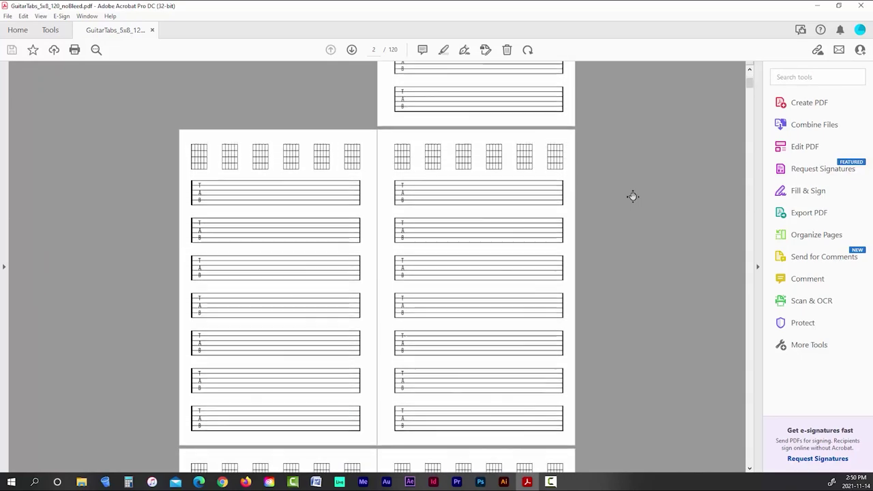
scroll(633, 196, "down", 6)
scroll(632, 197, "down", 6)
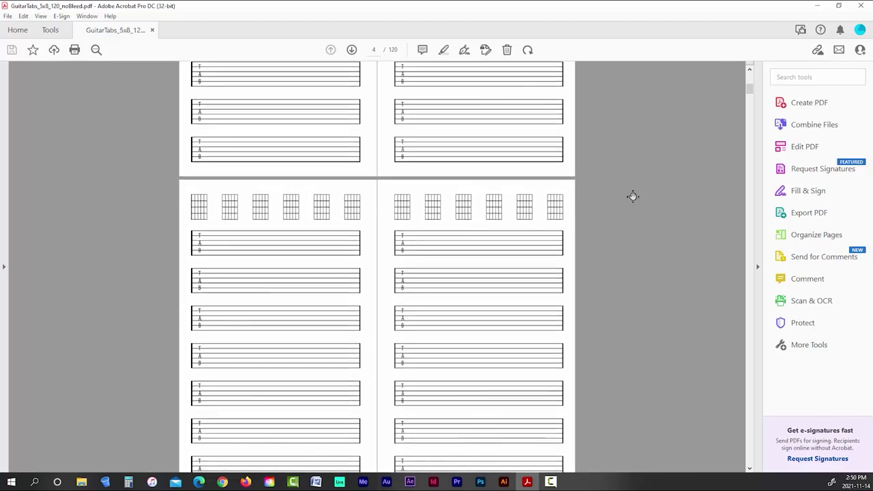
scroll(632, 195, "down", 2)
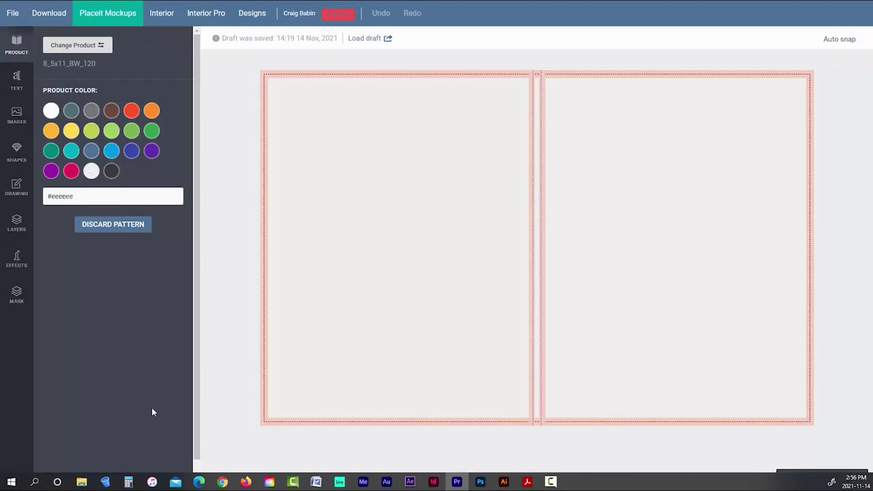
- Switch the product to a 6 x 9 in cover template with white paper interior and 120 pages, and set its color to white
left_click(90, 46)
left_click(368, 196)
left_click(369, 202)
left_click(391, 235)
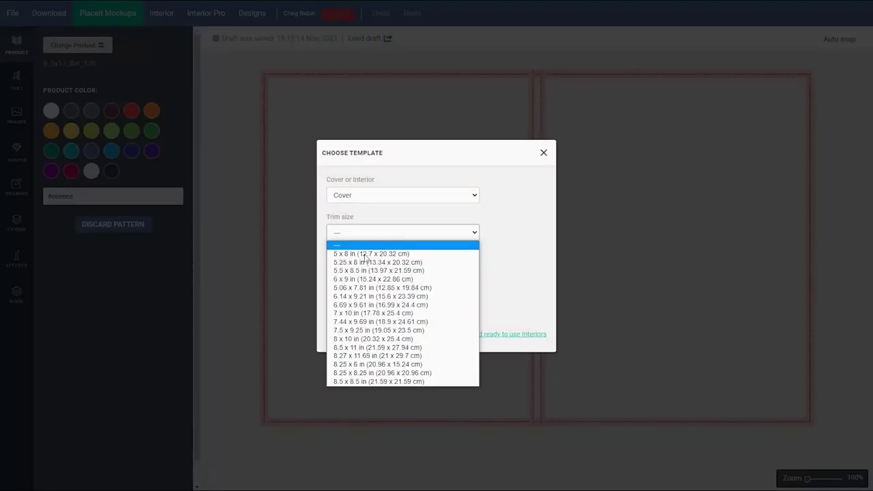
left_click(360, 279)
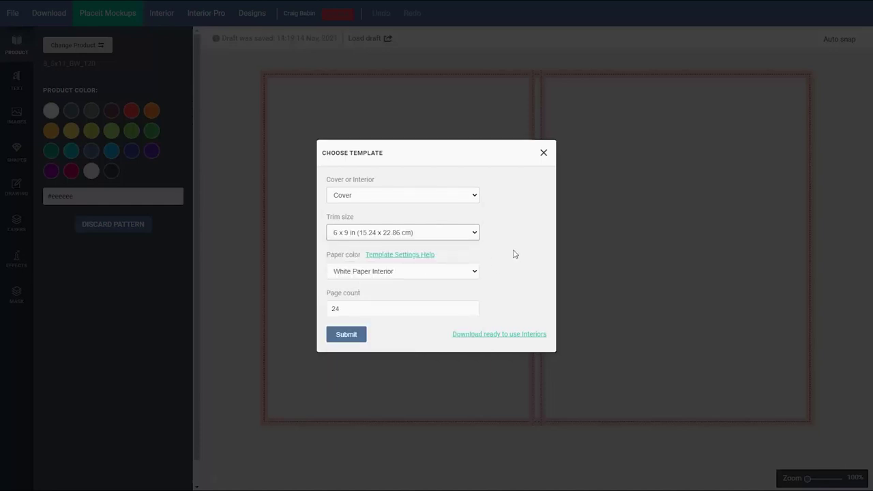
double_click(343, 310)
type("120")
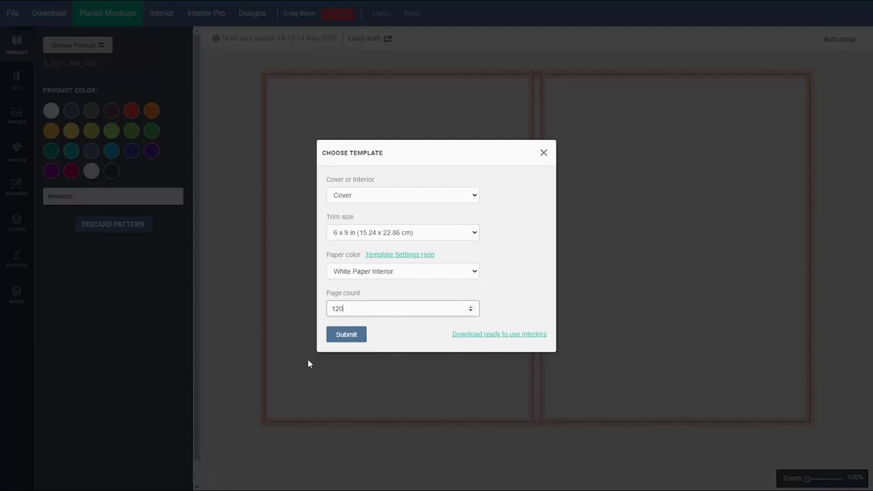
left_click(352, 335)
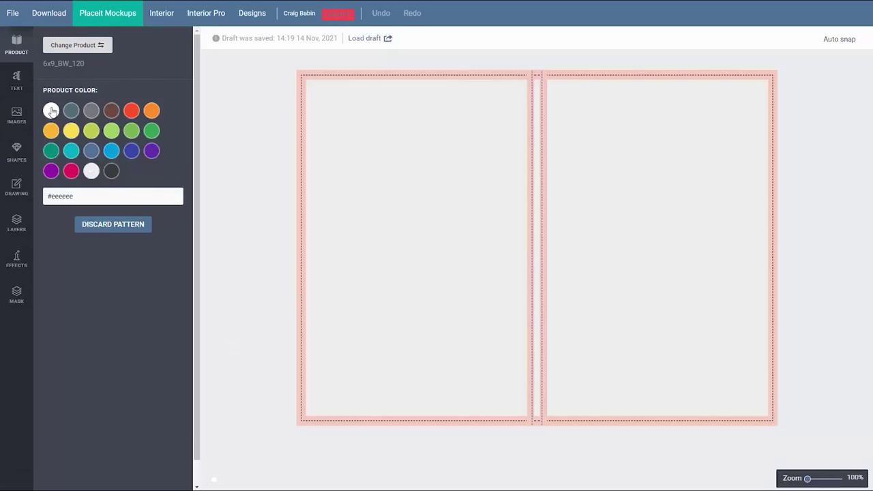
left_click(51, 111)
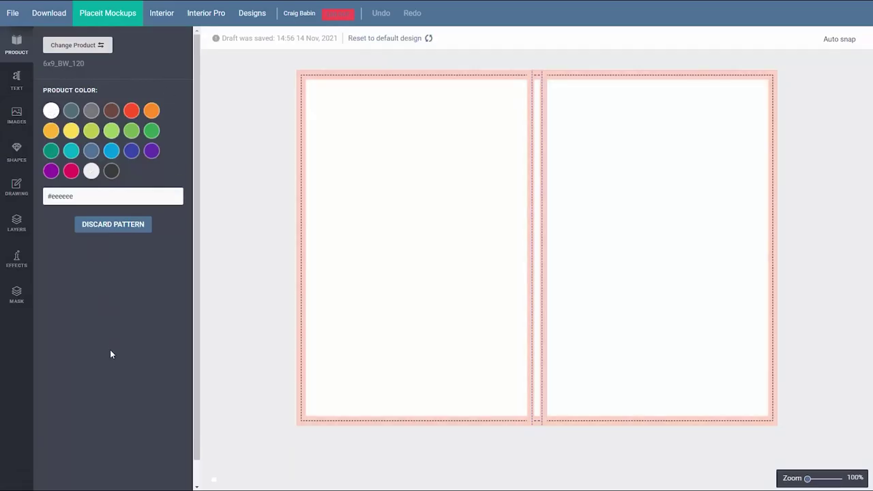
- Upload the image dance_music_treble_clef_14 and place it on the cover
left_click(15, 113)
left_click(114, 82)
left_click(284, 85)
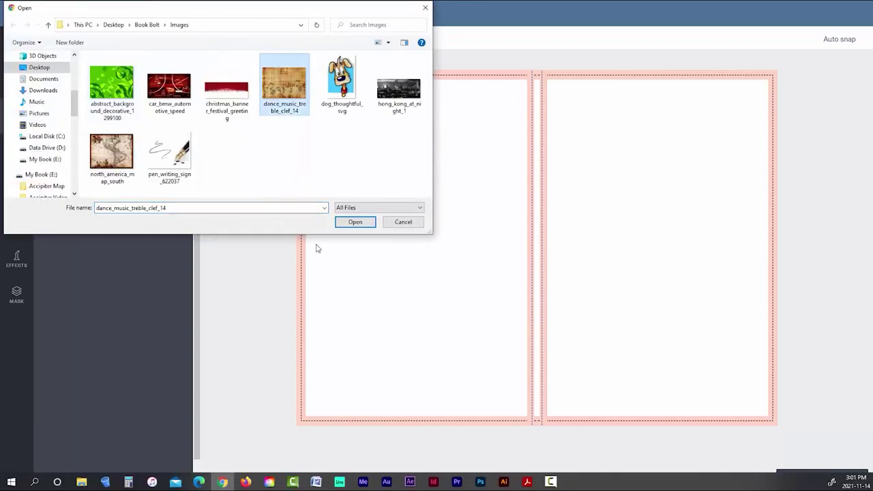
left_click(355, 223)
left_click(80, 147)
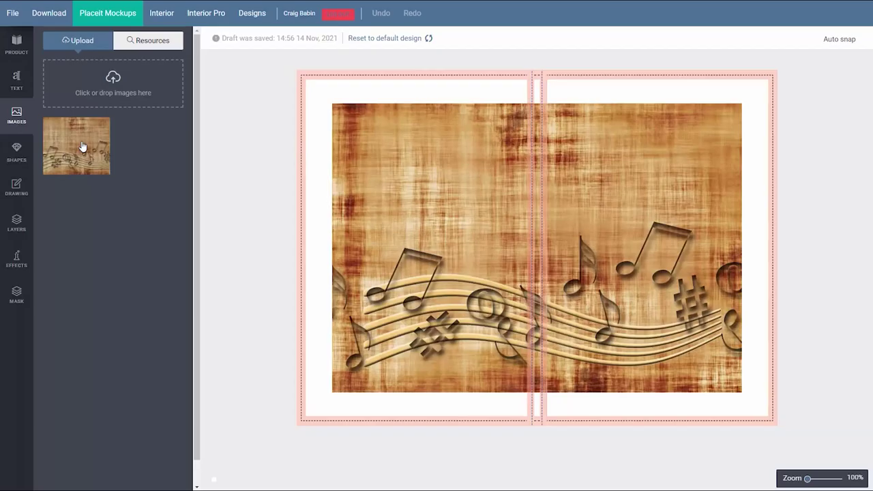
- Enlarge and reposition the music notes image so it fills the entire cover including the bleed
left_click_drag(742, 392, 721, 379)
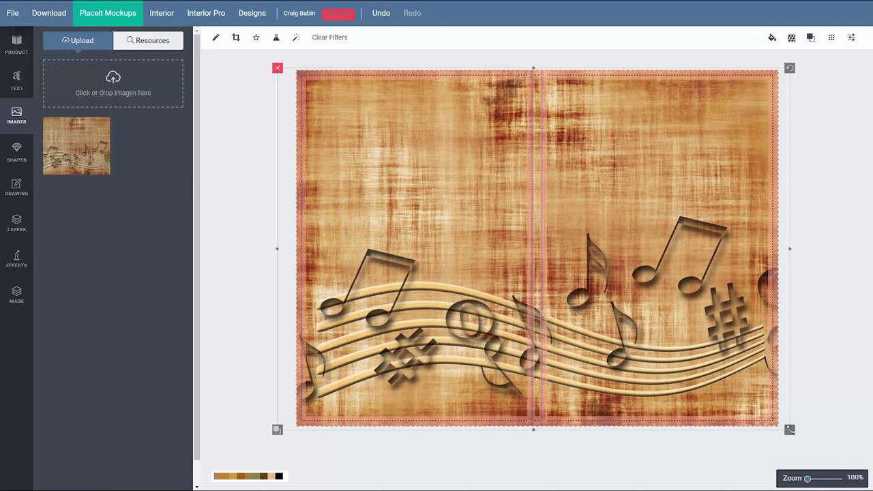
left_click_drag(764, 417, 749, 393)
left_click(283, 307)
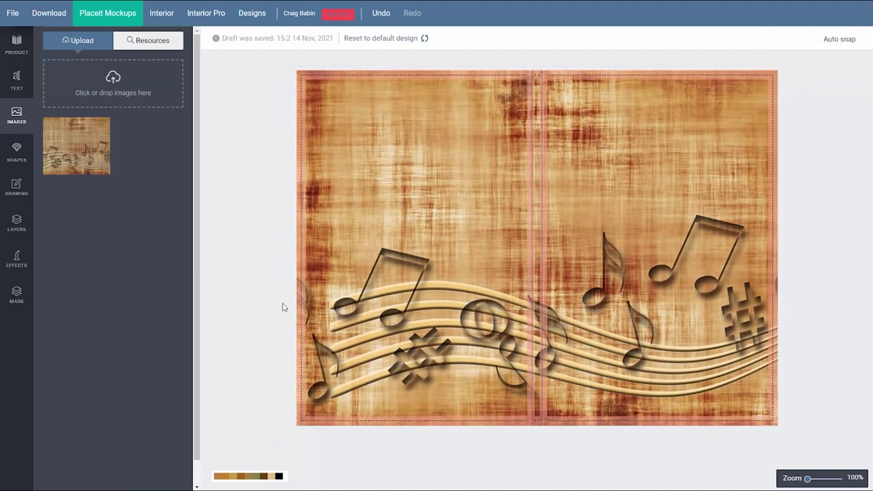
- Add a black square shape at the center of the cover and enlarge it to nearly the full cover height
left_click(17, 223)
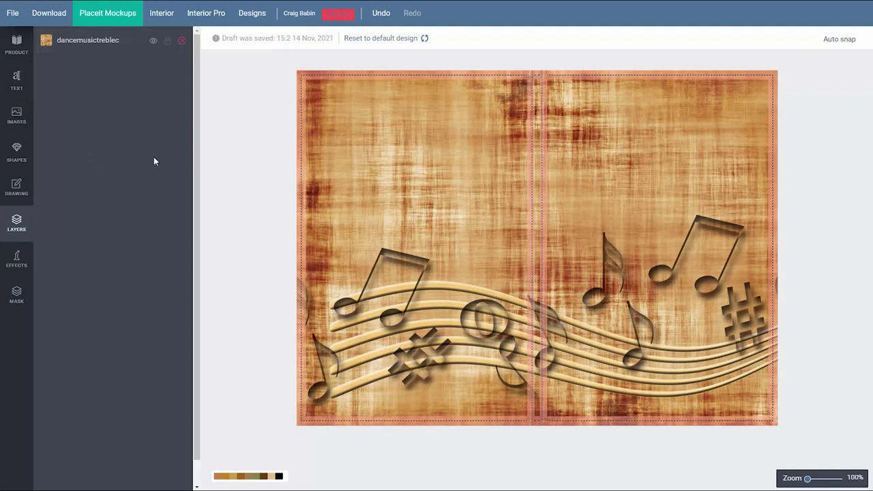
left_click(14, 151)
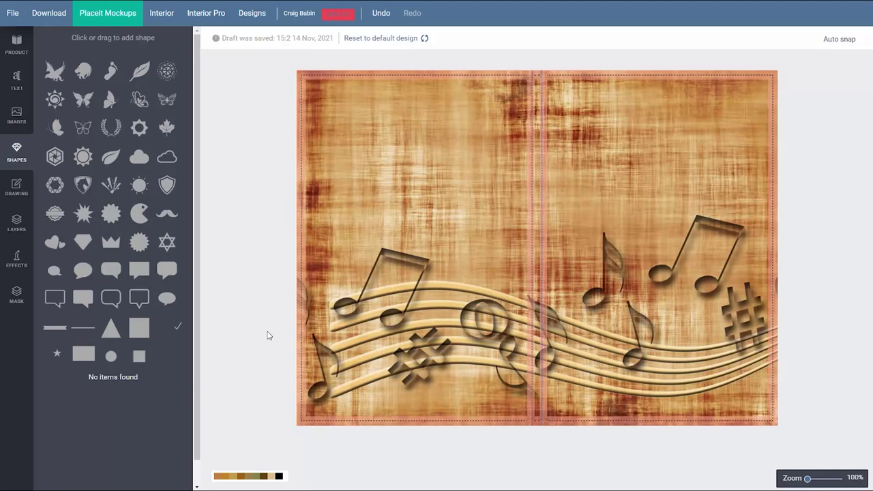
left_click(139, 328)
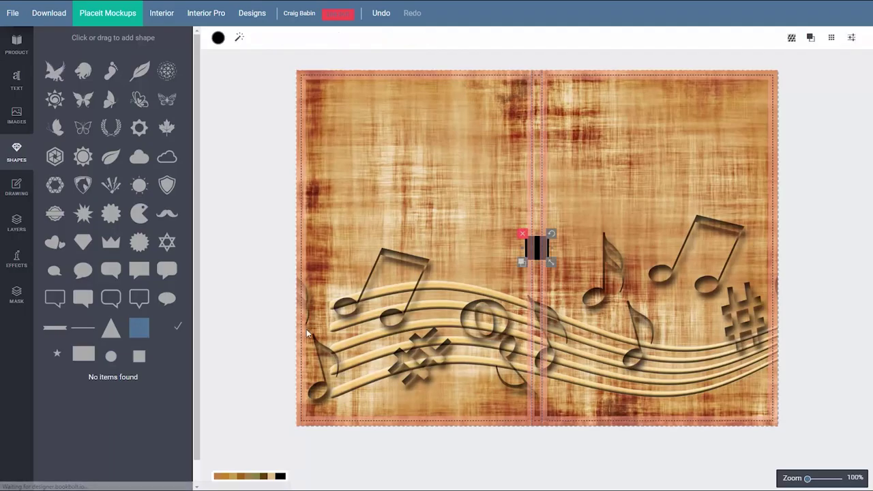
mouse_move(552, 262)
left_mouse_down()
mouse_move(658, 370)
mouse_move(721, 362)
mouse_move(755, 371)
left_mouse_up()
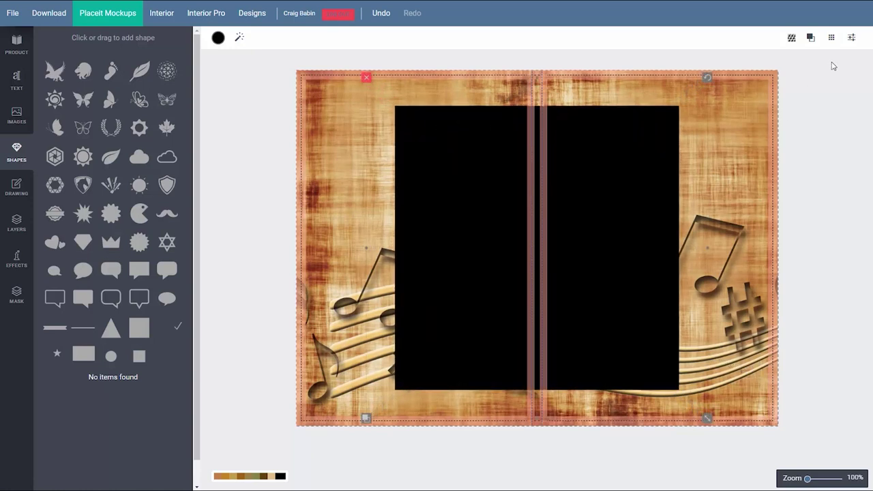
- Rotate the large black square 45° to form a diamond centered on the cover
left_click(850, 38)
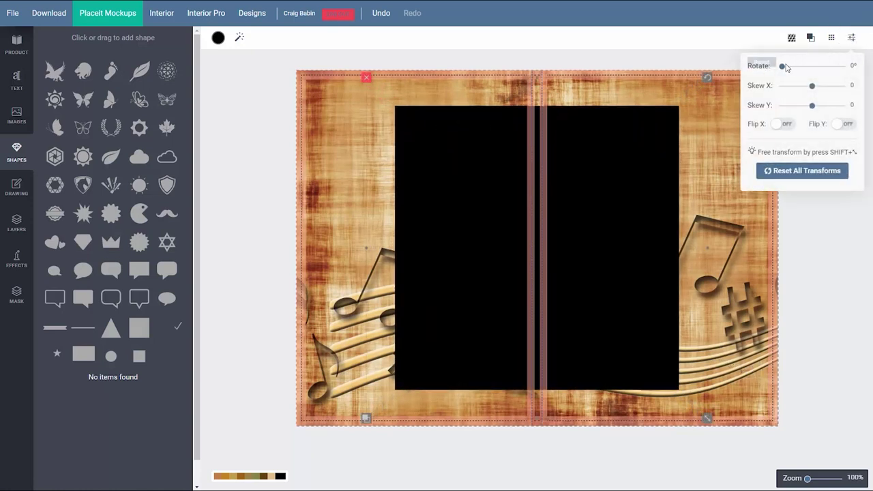
left_click_drag(782, 68, 791, 70)
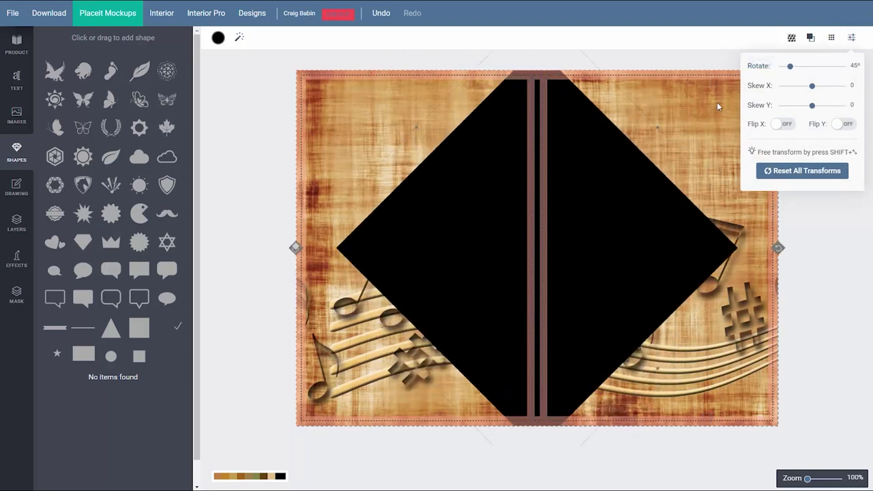
left_click(831, 39)
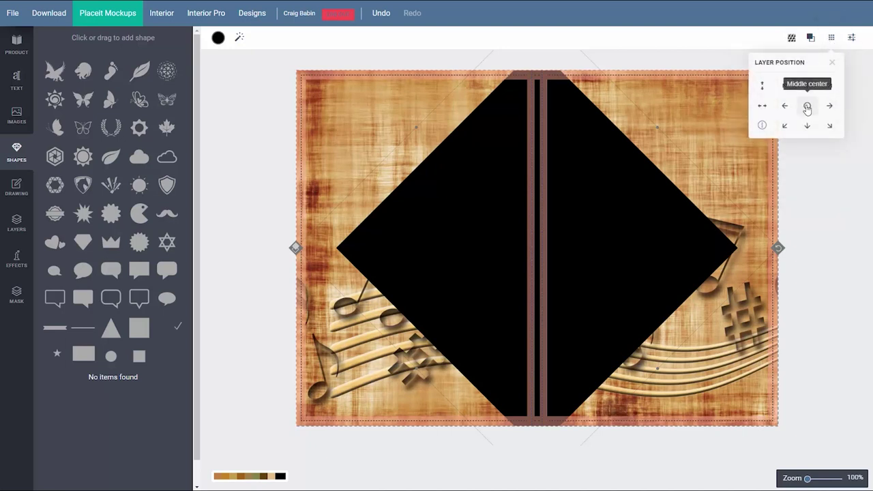
left_click(745, 197)
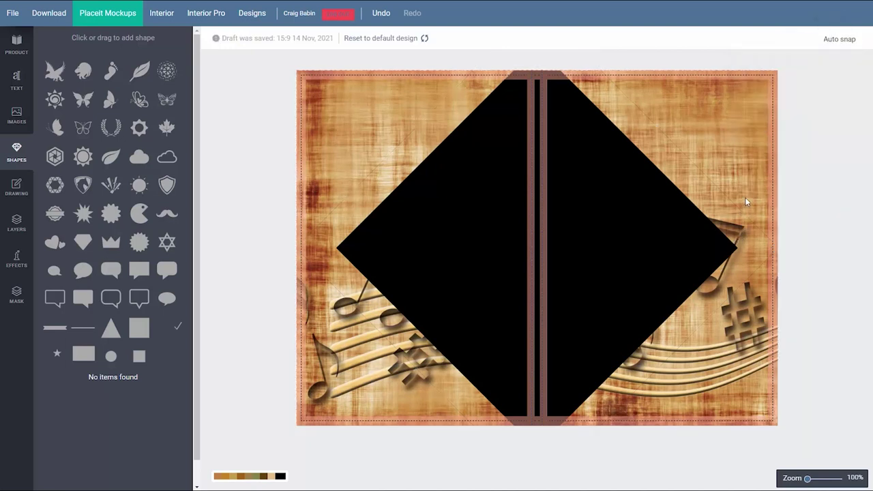
- Move the black diamond up past the cover's upper edge and enlarge it slightly, leaving a downward-pointing triangle across both covers
left_click(691, 230)
key("Up")
key("Up")
key("Up")
key("Up")
key("Up")
key("Up")
key("Up")
key("Up")
key("Up")
key("Up")
key("Up")
key("Up")
key("Up")
key("Up")
key("Up")
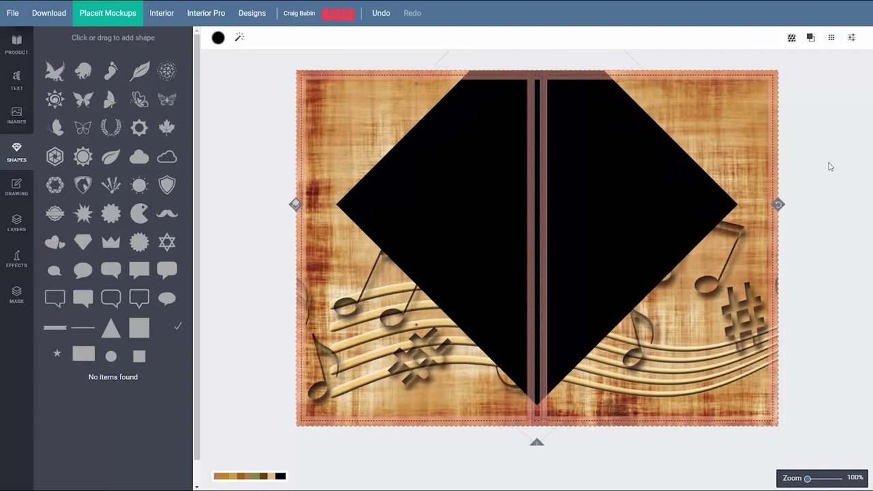
key("Up")
key("Up")
key("Up")
key("Up")
key("Up")
key("Up")
key("Up")
key("Up")
key("Up")
key("Up")
key("Up")
key("Up")
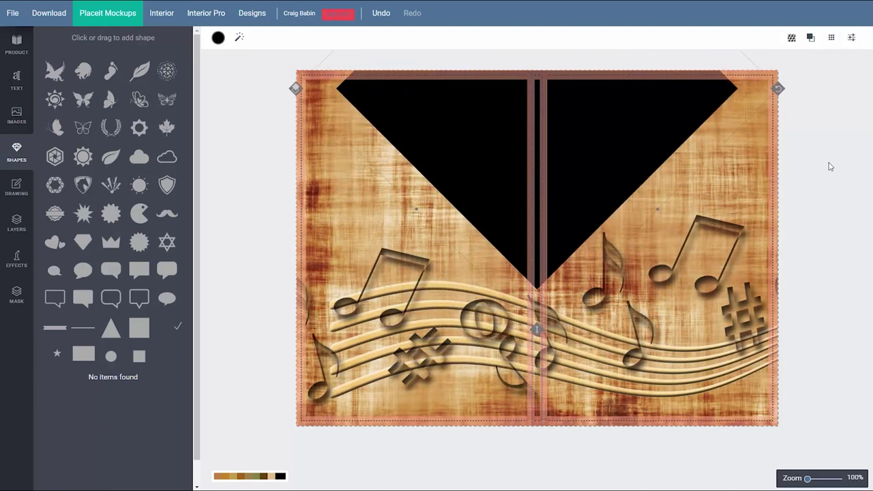
scroll(571, 346, "up", 5)
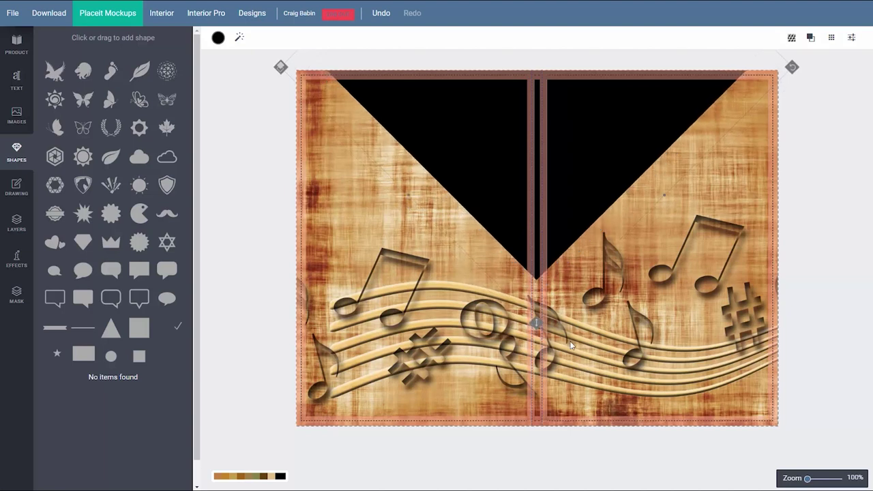
left_click(826, 206)
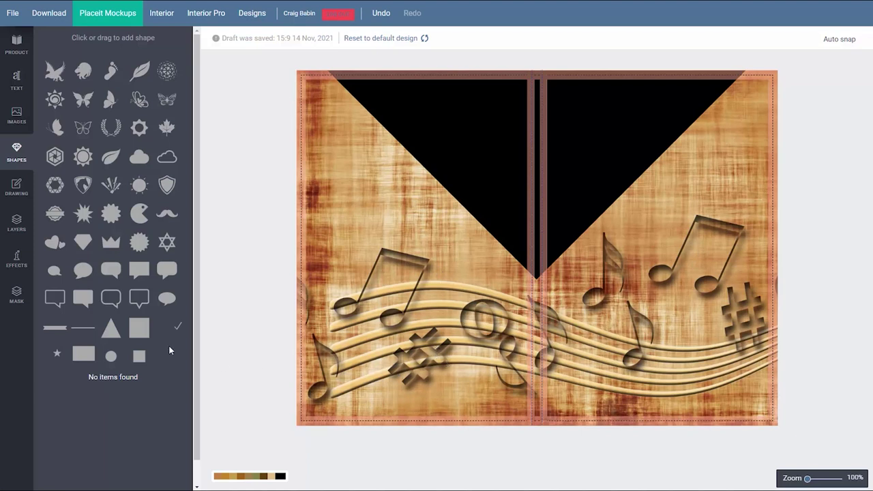
- Add a second, smaller black square on the lower front cover and rotate it 45°
left_click(139, 329)
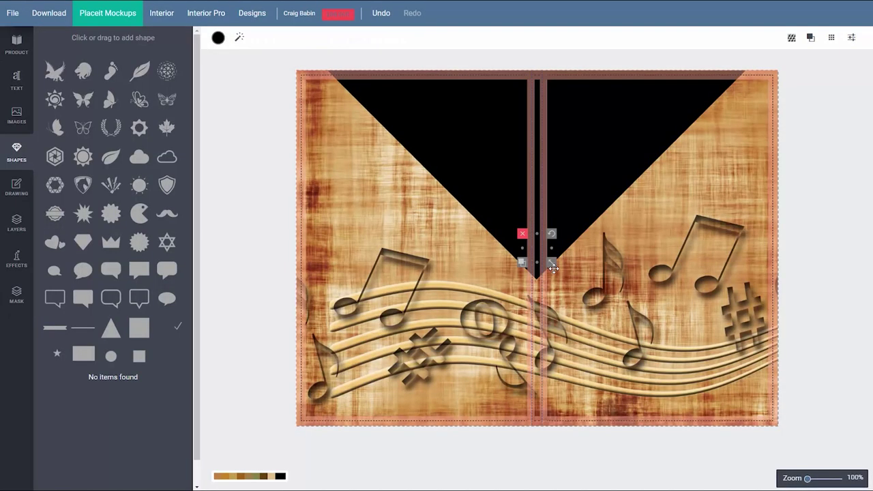
left_click_drag(553, 265, 686, 337)
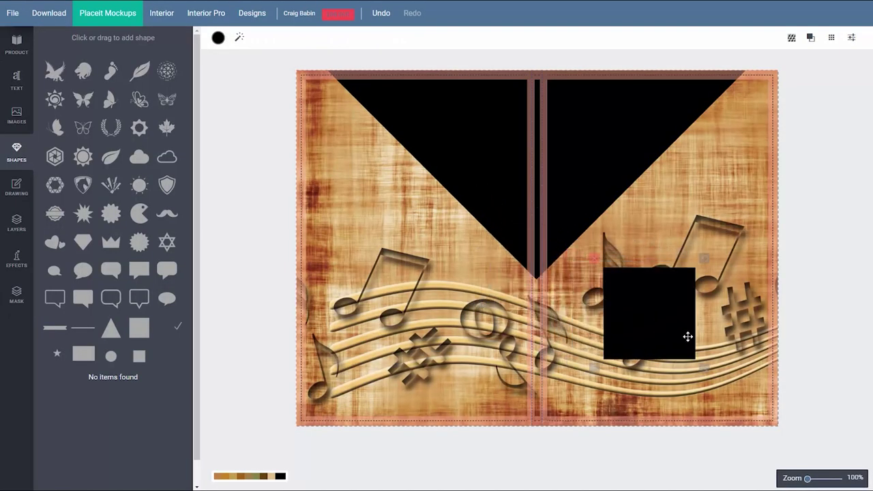
left_click(852, 37)
left_click_drag(782, 67, 790, 71)
- Position the small black diamond at the front cover's bottom edge, centered, so only its upper corner shows as a triangle
left_click_drag(631, 316, 635, 397)
mouse_move(727, 427)
left_mouse_down()
mouse_move(649, 390)
mouse_move(650, 432)
mouse_move(663, 413)
mouse_move(659, 426)
mouse_move(673, 439)
mouse_move(666, 428)
left_mouse_up()
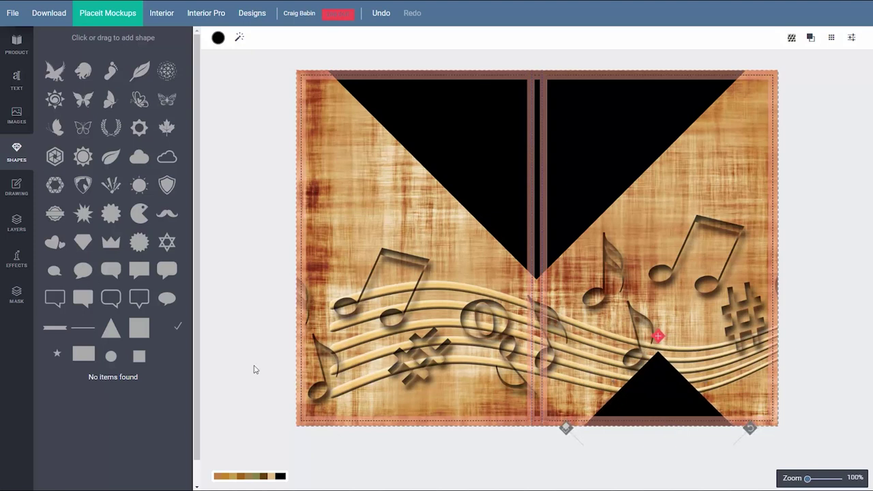
left_click(853, 315)
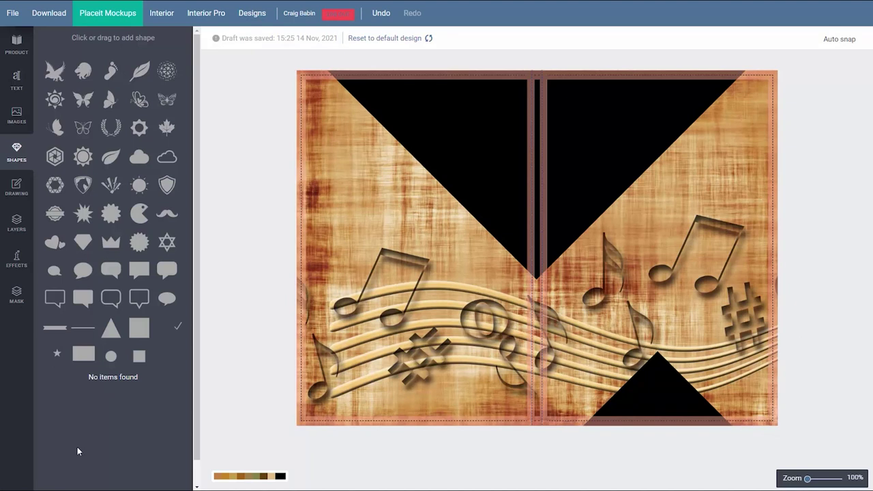
left_click(13, 223)
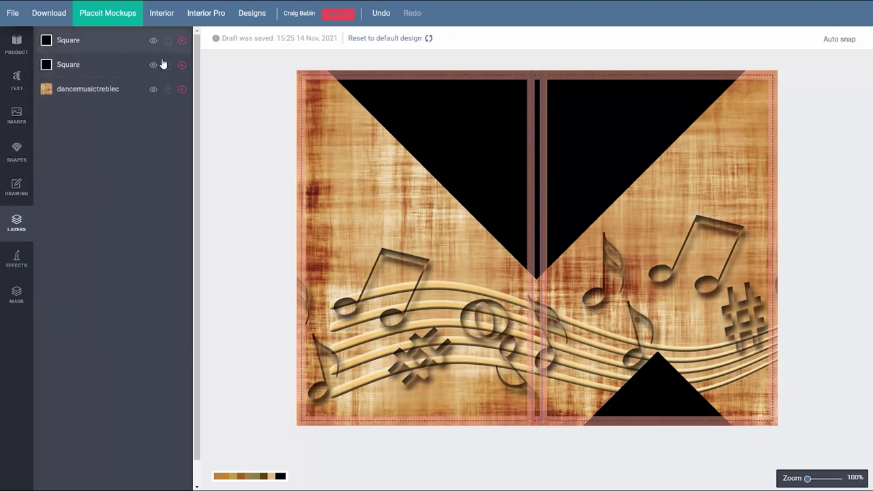
- Add a text in the Anton font, enlarge it and place it on the front cover
left_click(17, 80)
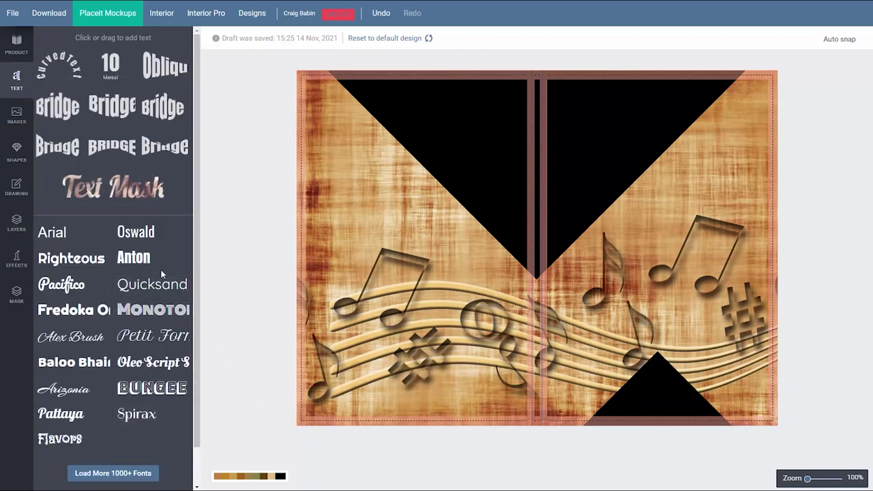
left_click(139, 257)
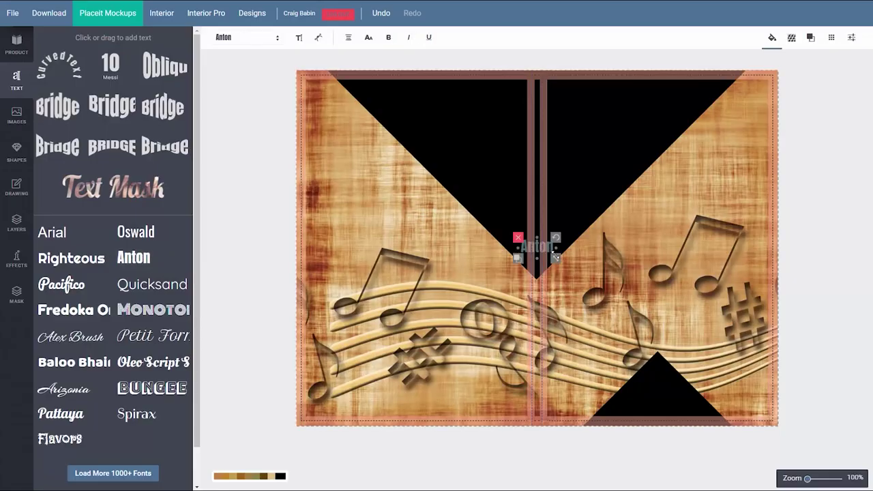
left_click_drag(556, 258, 588, 259)
left_click_drag(532, 235, 638, 205)
- Change the Anton text to read "GUITAR TABLATURE" on two lines
left_click(298, 39)
type("GUITAR")
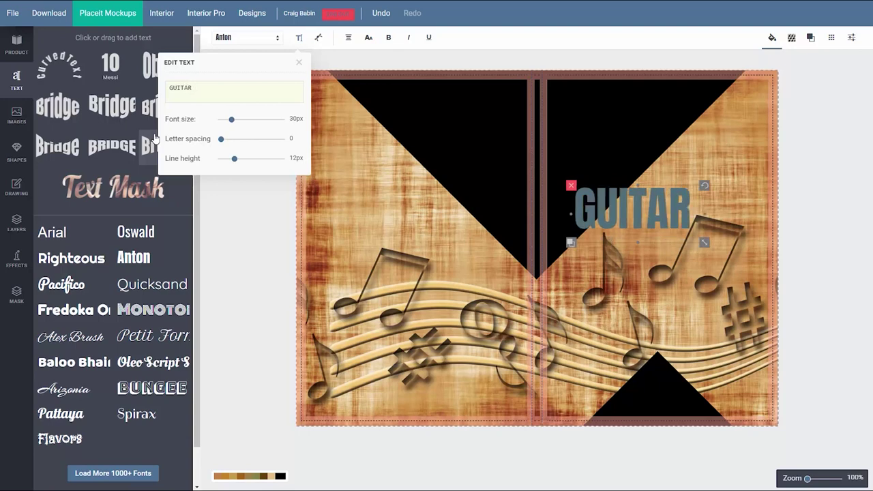
type(" TABLETURE")
key("Return")
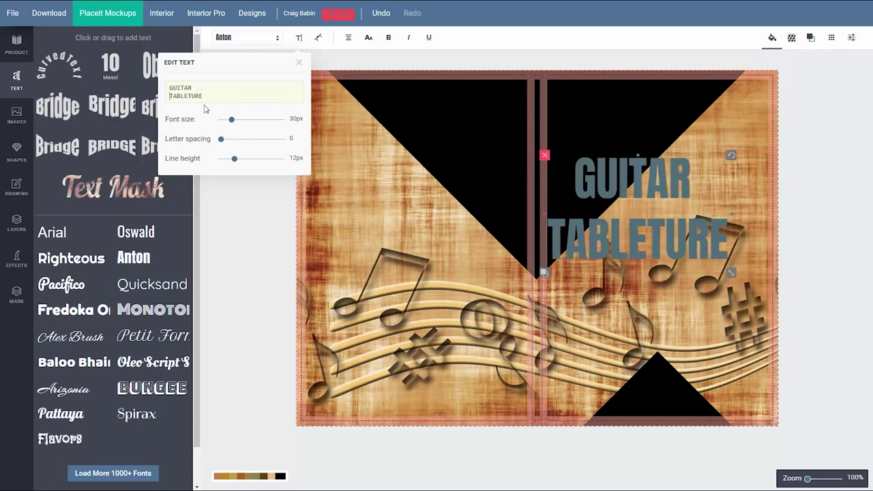
left_click(188, 95)
key("BackSpace")
type("A")
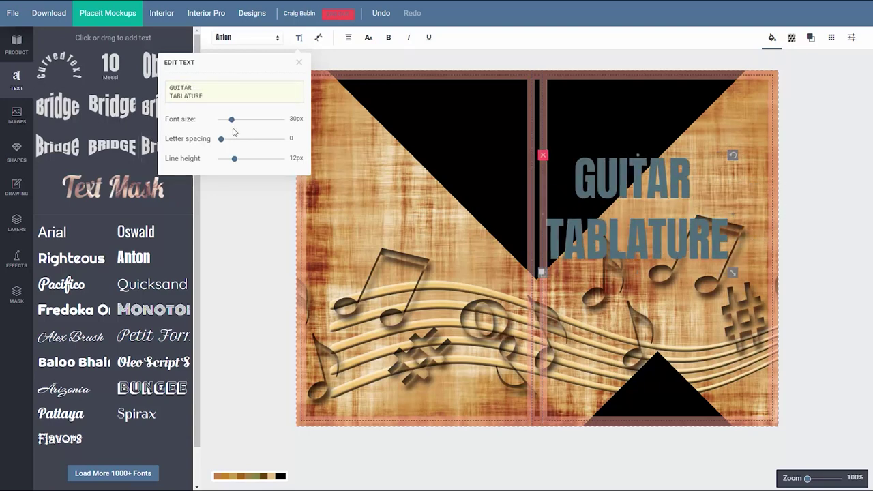
- Left-align the two-line title and tighten its line height
left_click(347, 37)
left_click(325, 61)
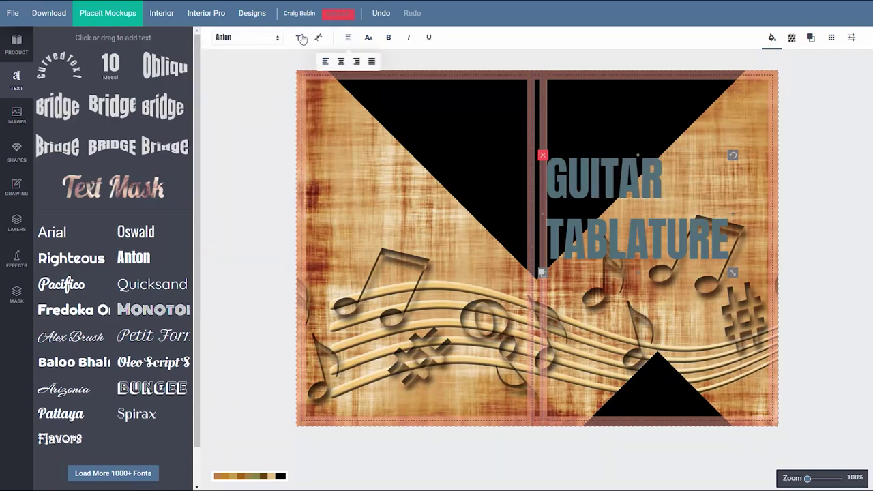
left_click(304, 38)
left_click_drag(235, 141, 233, 160)
- Move the title to the upper part of the front cover and shrink it to fit inside the margins
left_click(622, 179)
left_click_drag(622, 179, 614, 102)
left_click_drag(699, 172, 677, 163)
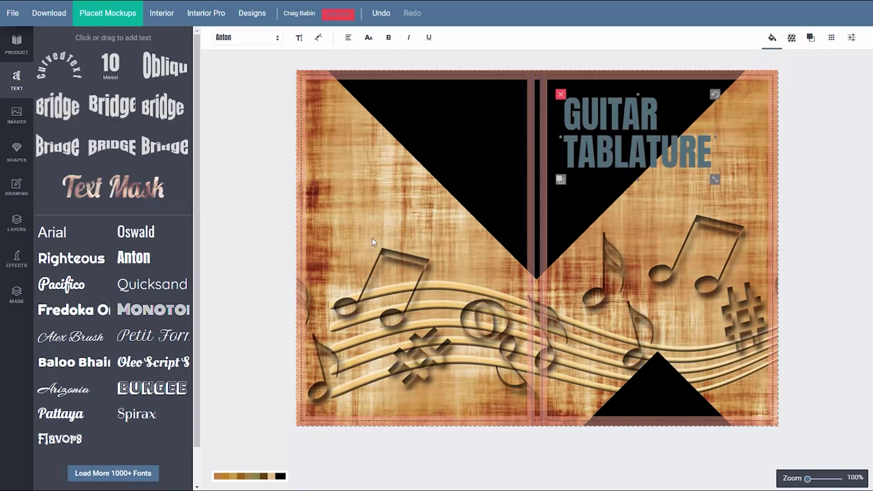
- Set the title's fill color to white
left_click(772, 37)
left_click(761, 88)
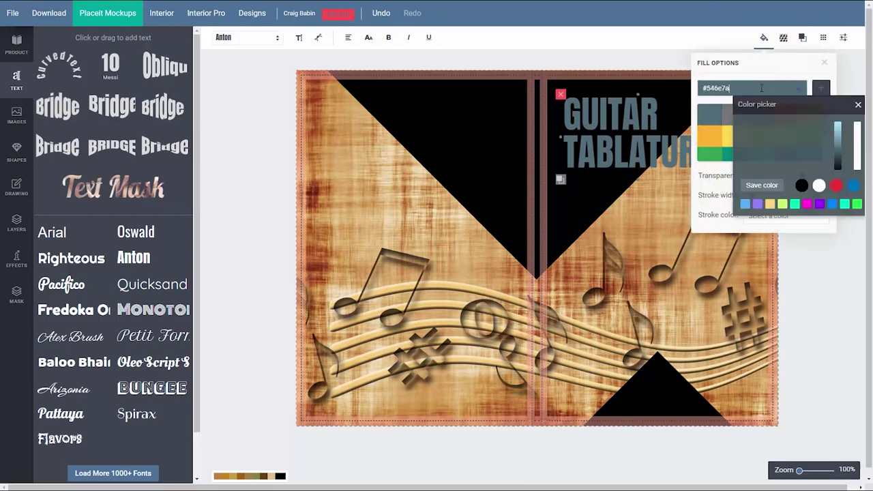
left_click(818, 185)
left_click(821, 271)
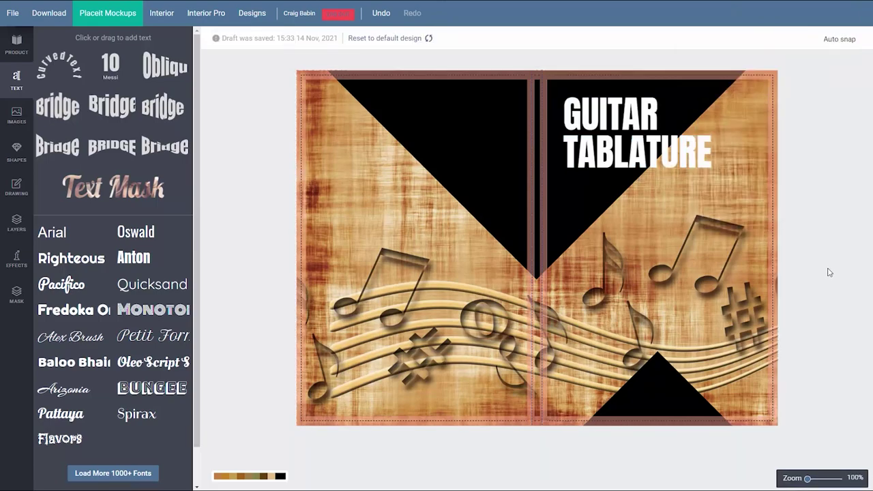
- Add an Anton text reading "120 PAGES" and place it over the small black triangle on the front cover
left_click(134, 257)
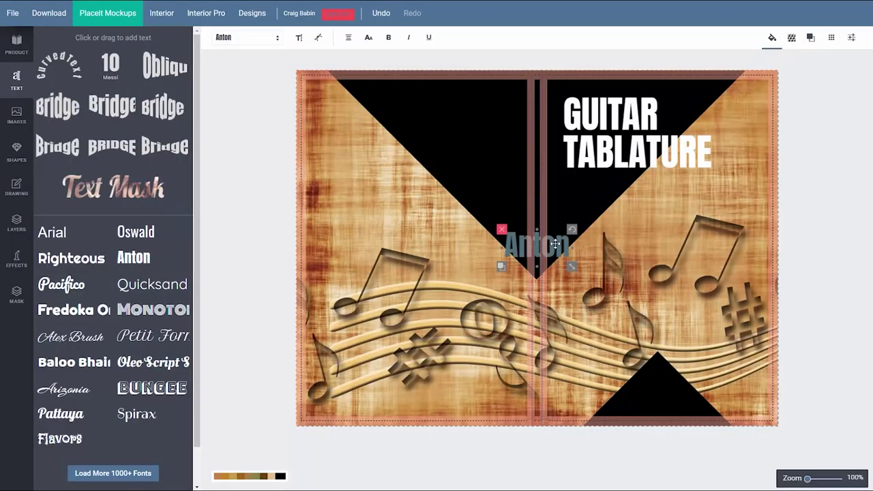
left_click(299, 38)
type("120 PAGES")
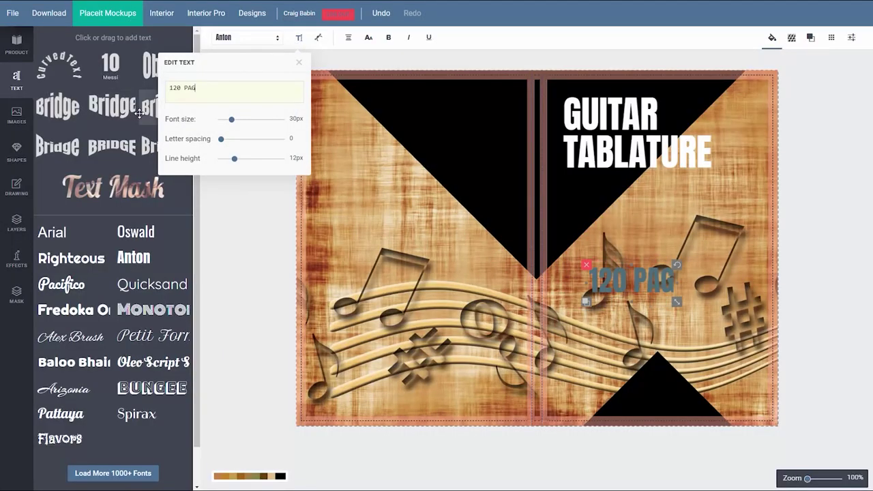
left_click(299, 62)
left_click_drag(636, 267, 665, 372)
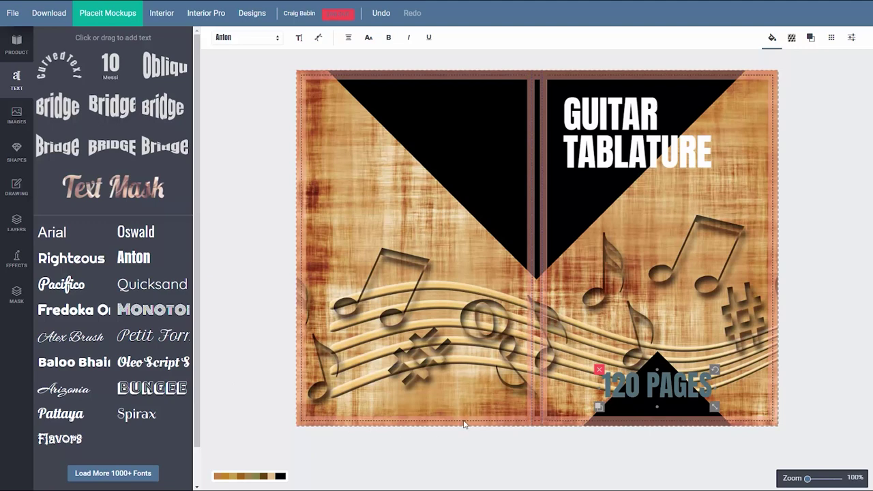
- Fill the "120 PAGES" text with white (#ffffff) and shrink it to fit over the small black triangle
left_click(772, 37)
left_click(828, 88)
left_click(818, 184)
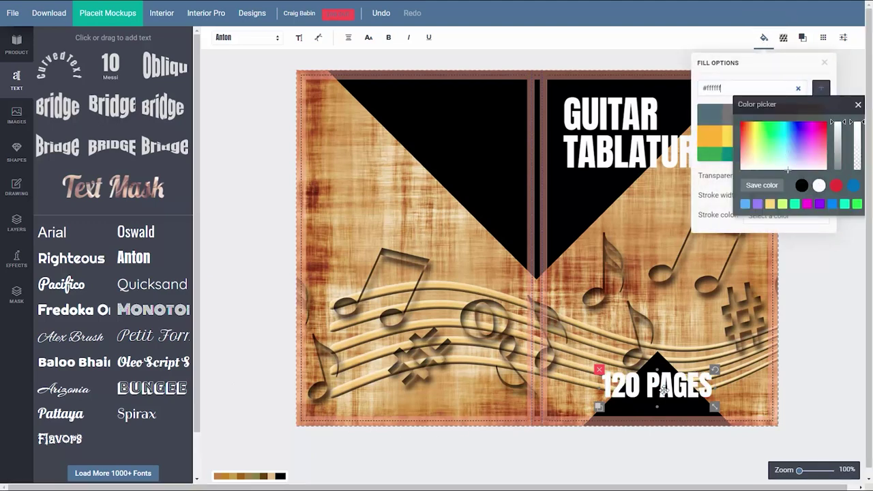
left_click(668, 390)
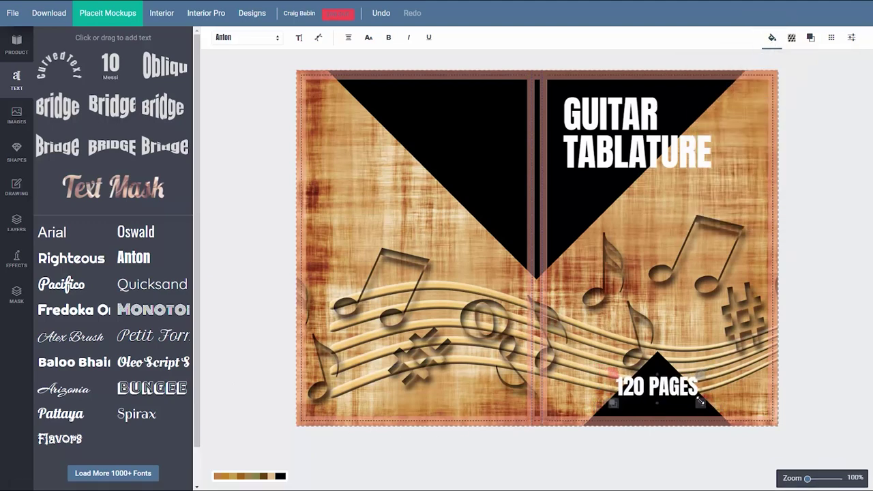
left_click_drag(687, 392, 677, 391)
left_click(832, 359)
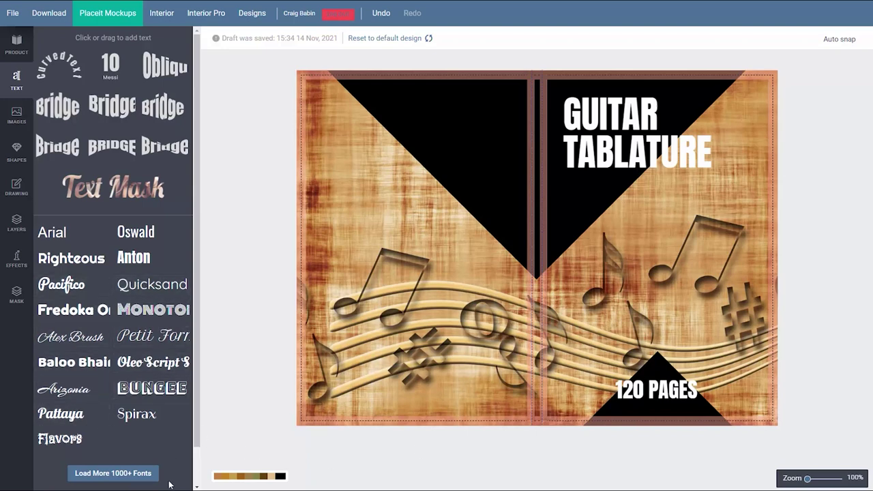
- Add the Bebas Neue font from the full font library to the workspace
left_click(130, 475)
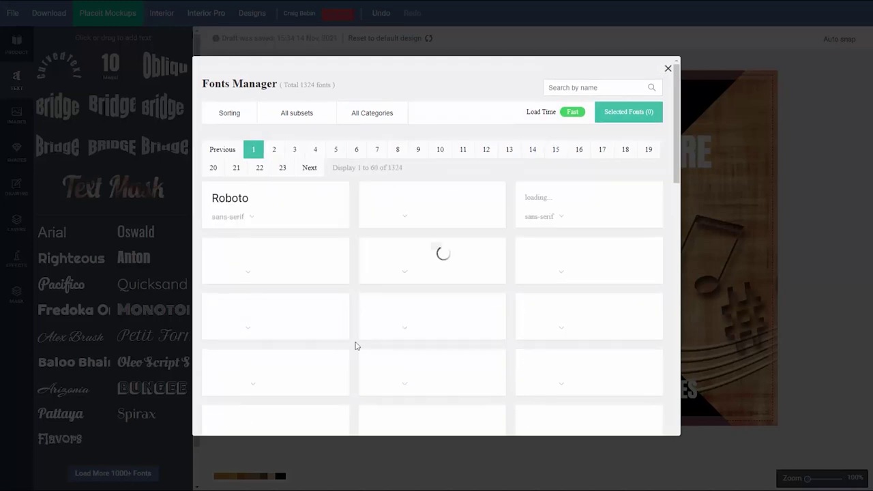
scroll(405, 288, "down", 8)
scroll(407, 298, "down", 9)
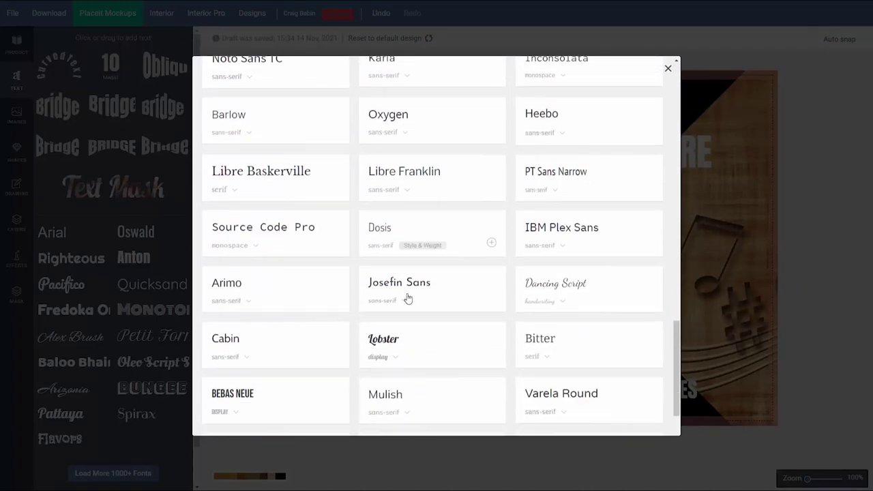
scroll(407, 298, "down", 3)
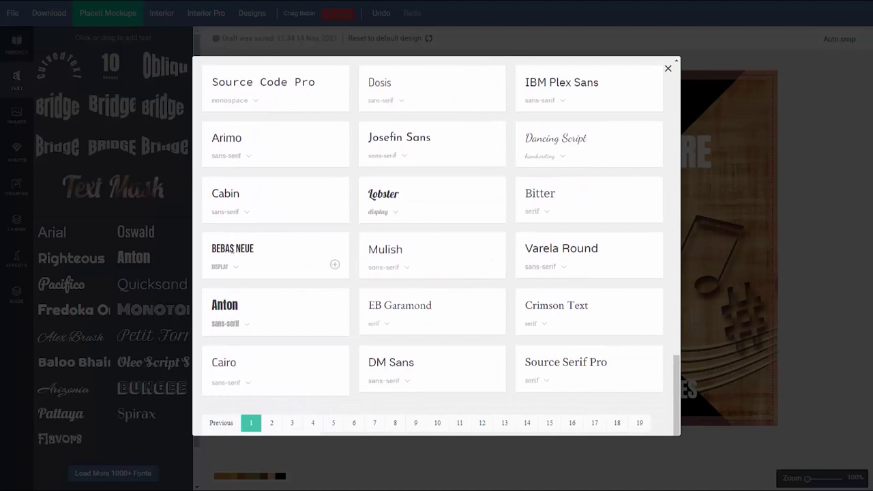
left_click(335, 265)
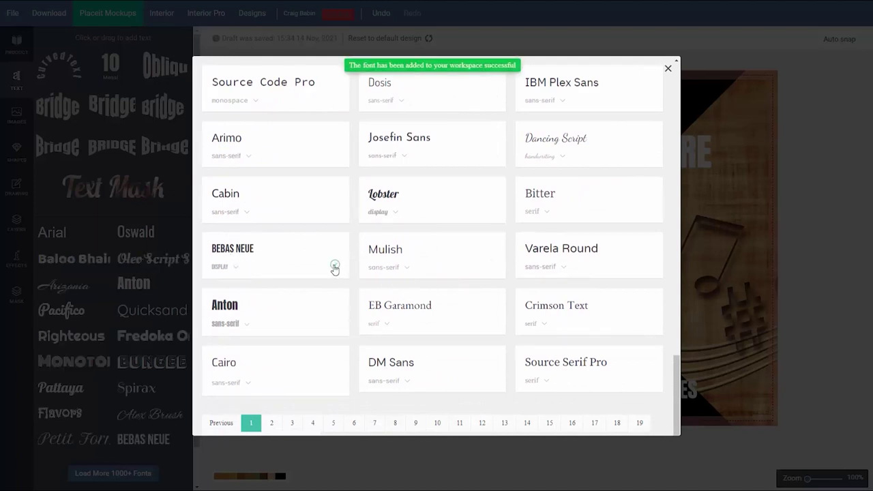
left_click(669, 70)
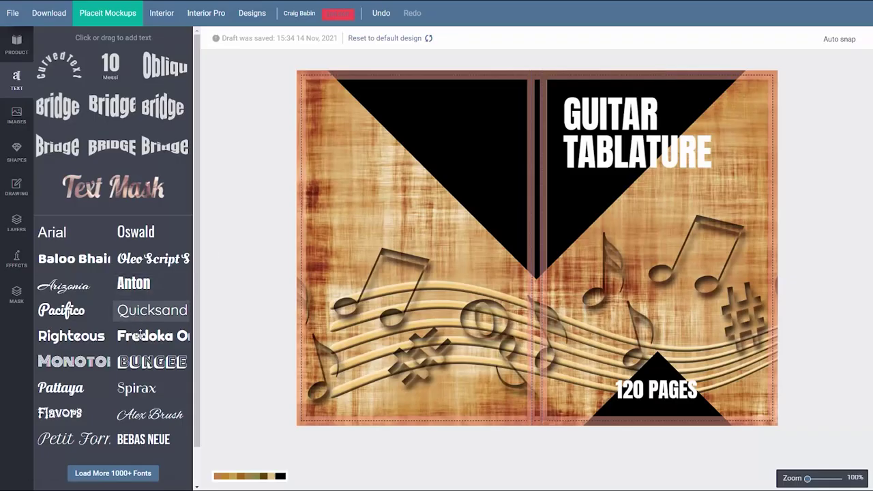
- Add a Bebas Neue text reading "NOTEBOOK" on the front cover below the title
left_click(163, 440)
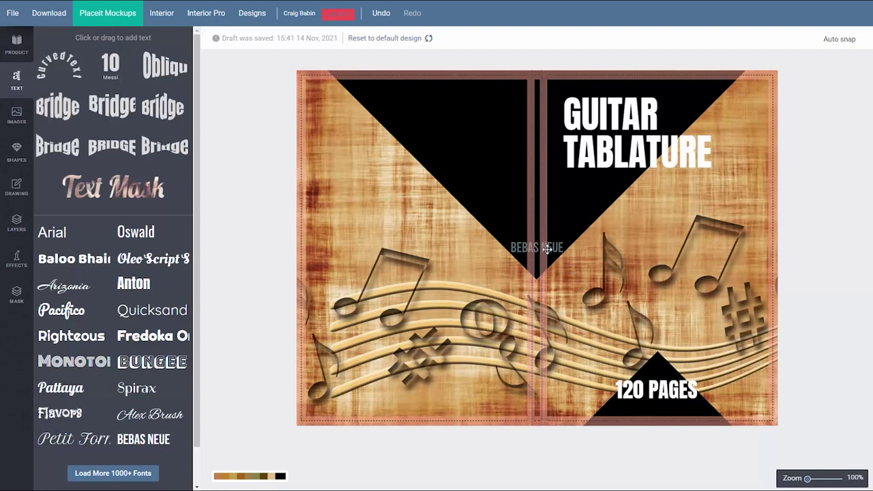
left_click_drag(565, 259, 661, 242)
left_click(299, 39)
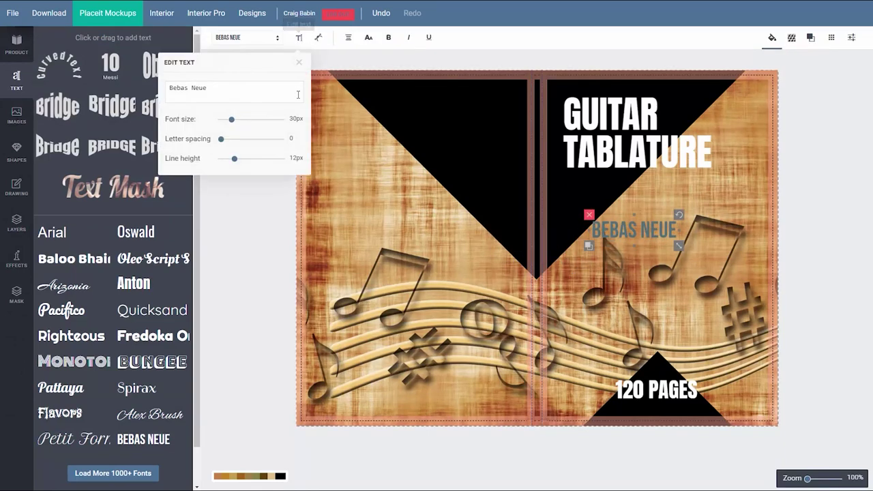
key("ctrl+a")
type("notebook")
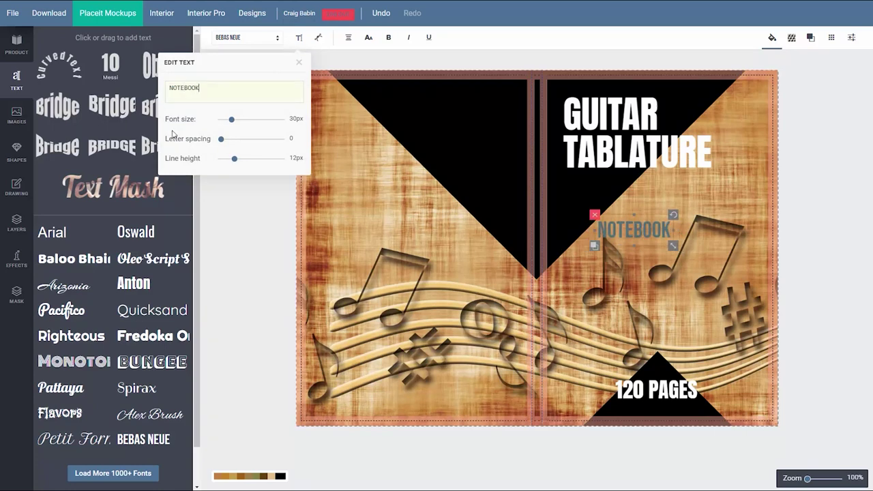
- Shrink the "NOTEBOOK" text slightly and place it directly under the word "TABLATURE"
left_click(237, 119)
left_click_drag(600, 232, 568, 184)
mouse_move(642, 198)
left_mouse_down()
mouse_move(649, 200)
mouse_move(640, 198)
left_mouse_up()
left_click(249, 214)
- Add a tall, narrow red rectangle flush with the left edge of the title as an alignment guide
left_click(16, 151)
left_click(83, 354)
left_click(217, 38)
left_click(516, 268)
left_click_drag(516, 268, 529, 290)
left_click_drag(529, 204, 543, 205)
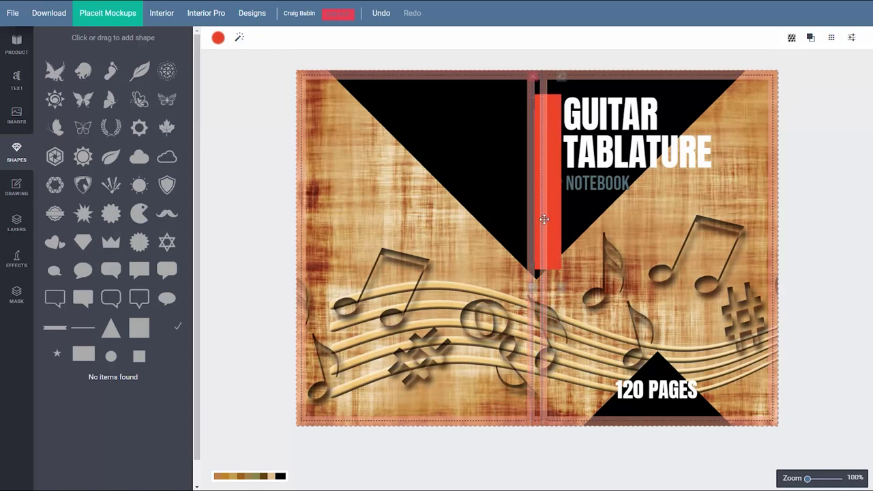
left_click_drag(550, 268, 563, 267)
- Line up the "NOTEBOOK" text with the title's left edge against the red guide rectangle and delete the rectangle
left_click(593, 182)
key("Up")
key("Up")
key("Up")
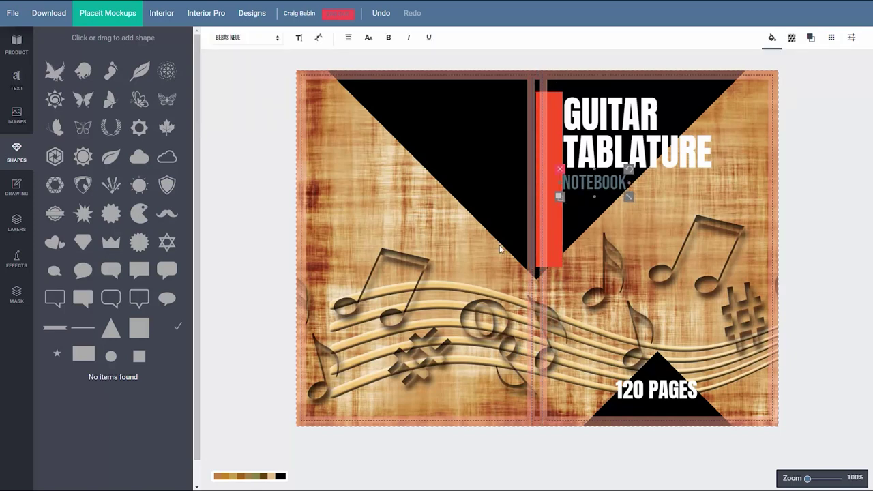
left_click(550, 244)
key("Delete")
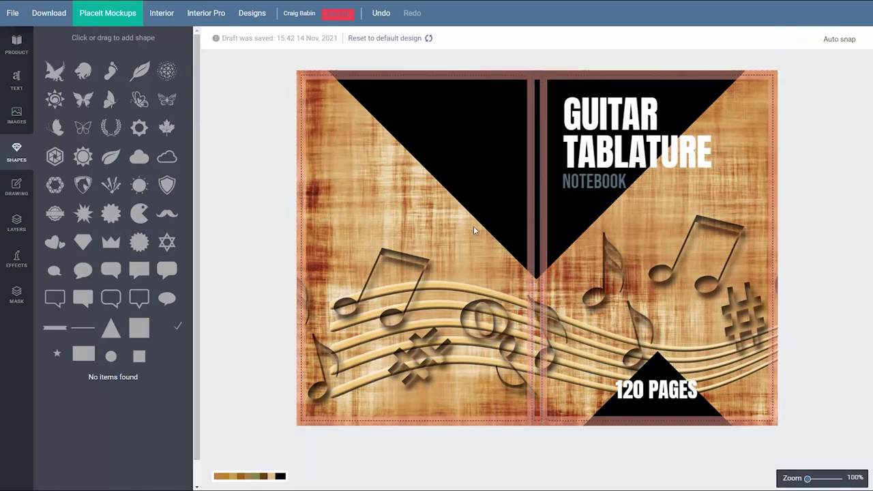
left_click(594, 183)
key("Escape")
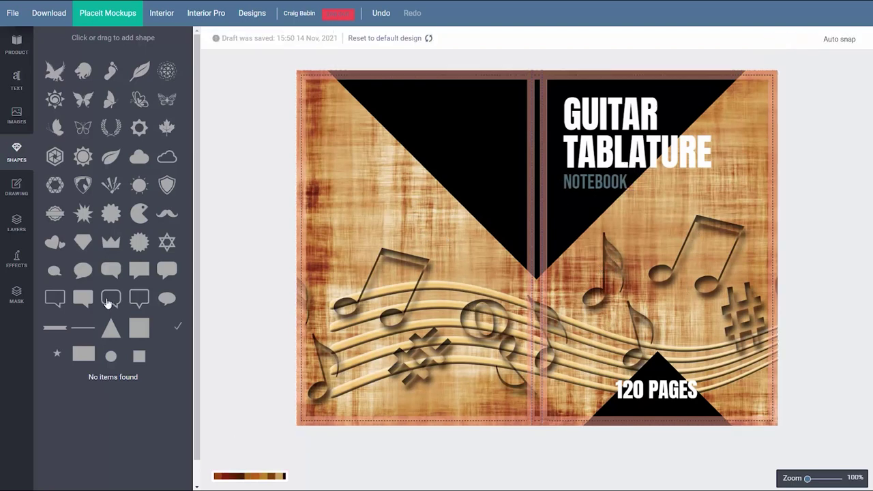
- Apply a preset filter to the music background image that gives it a warmer, more orange tone
left_click(17, 221)
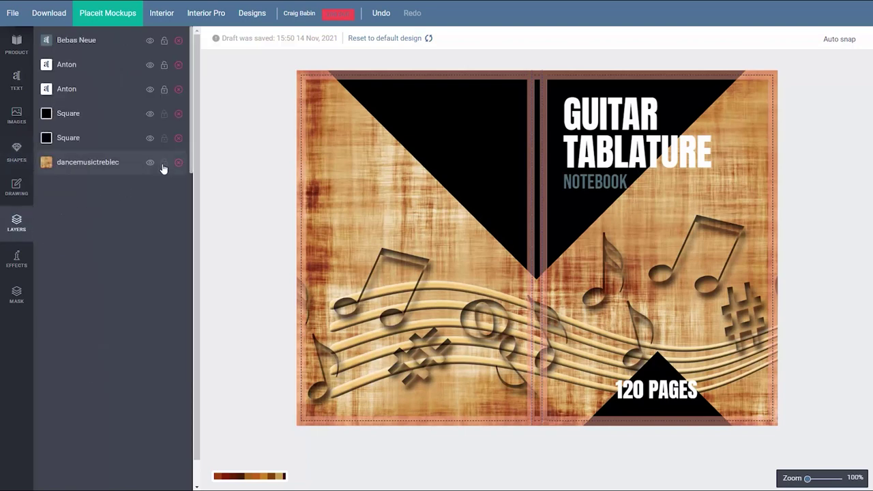
left_click(14, 115)
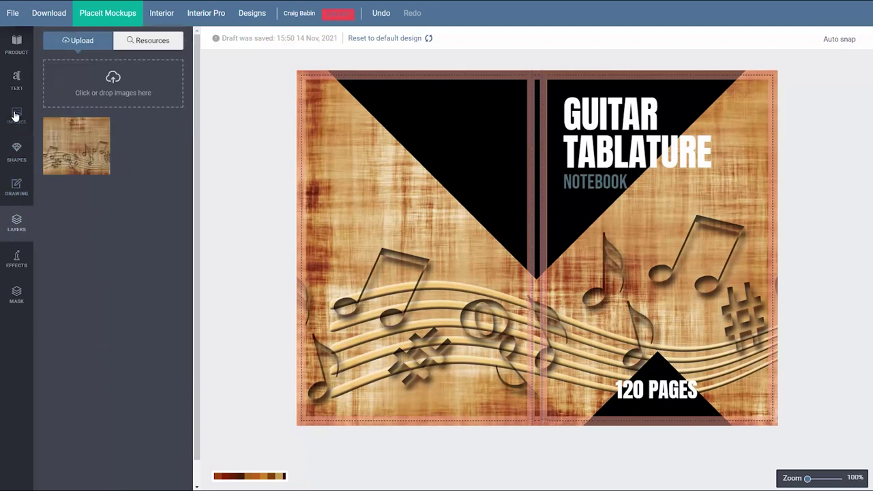
left_click(423, 297)
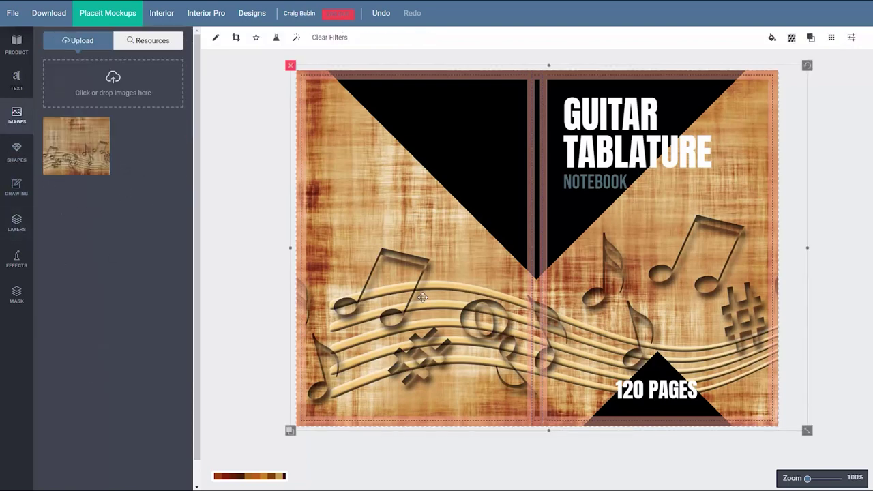
left_click(297, 38)
left_click(232, 150)
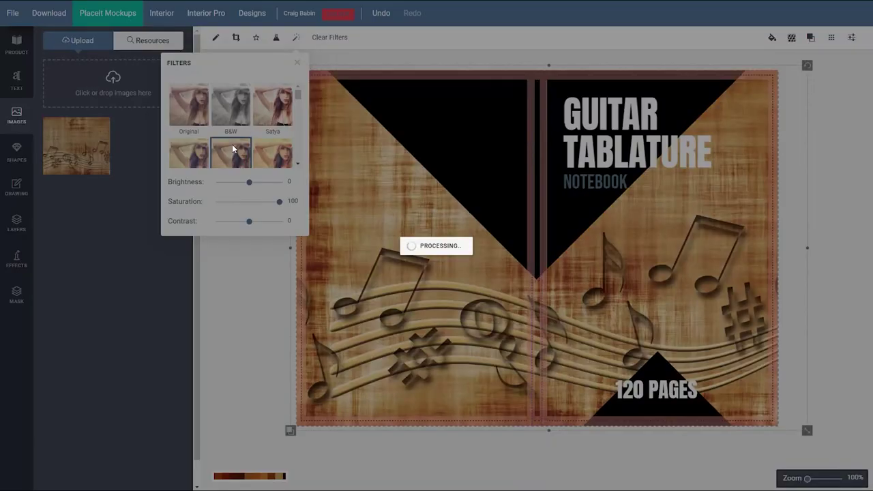
scroll(232, 147, "down", 2)
left_click(240, 128)
left_click(275, 138)
left_click(298, 63)
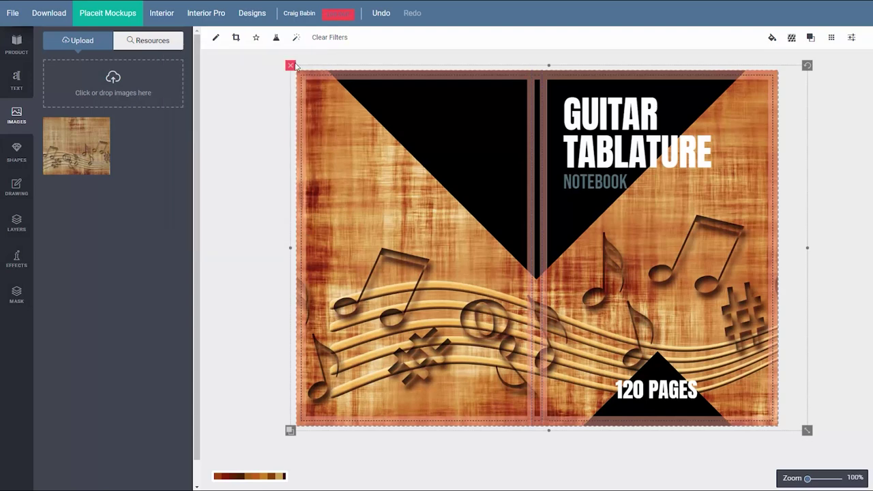
left_click(16, 222)
left_click(17, 116)
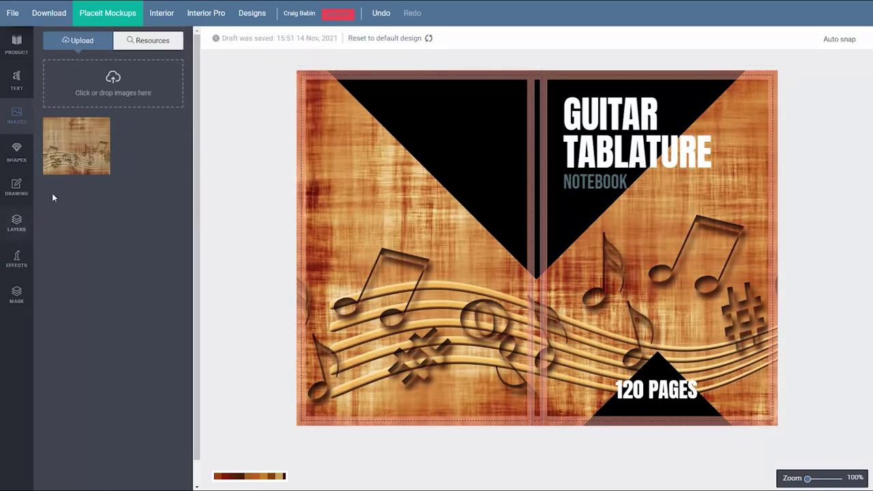
- Download the finished cover as a PDF into the Downloads folder and bring up the Guitar Tabs cover PDF in Adobe Acrobat
left_click(41, 15)
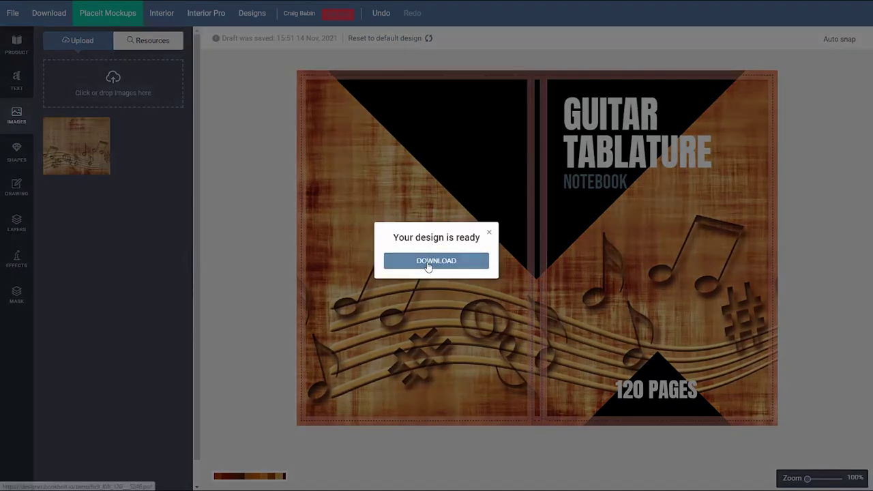
left_click(425, 266)
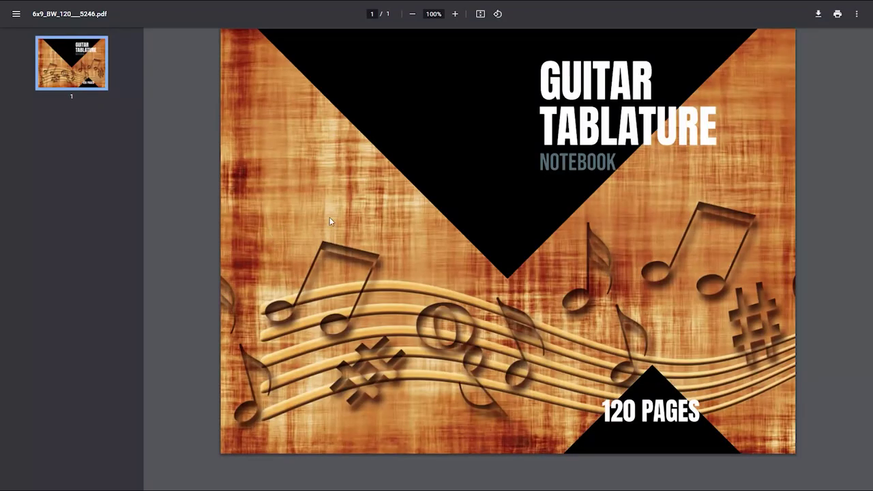
left_click(817, 17)
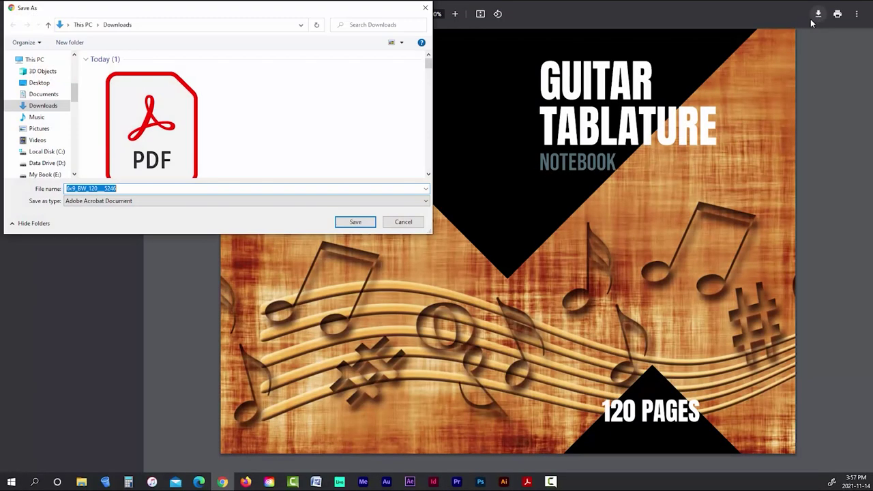
left_click(355, 221)
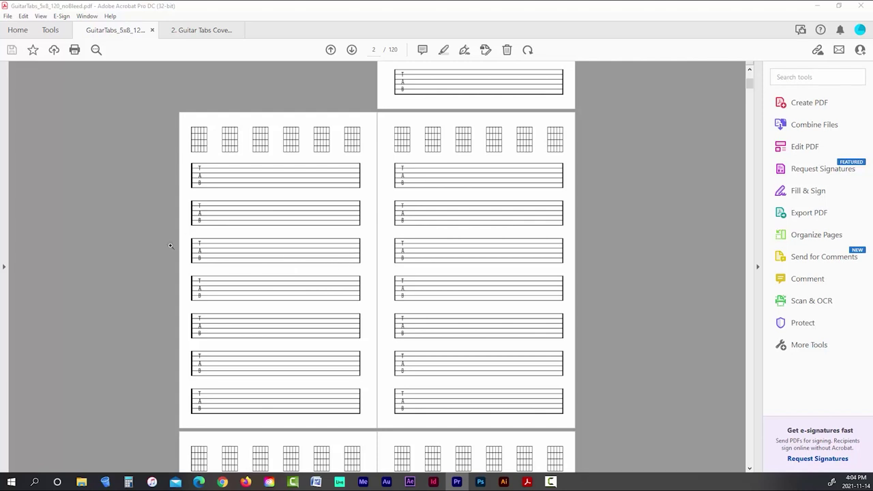
left_click(226, 31)
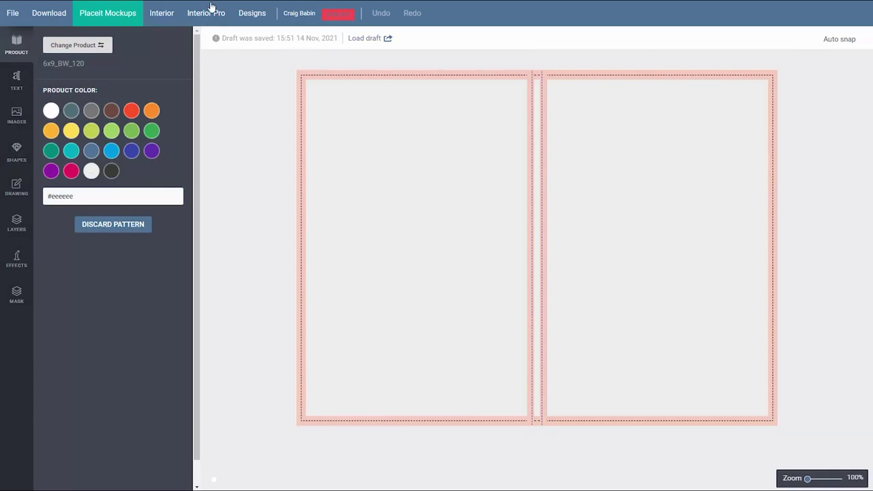
- Start a book in Book Bolt's Interior Generator Pro, add a two-page spread and set the first page to Birthday Reminder 7
left_click(210, 10)
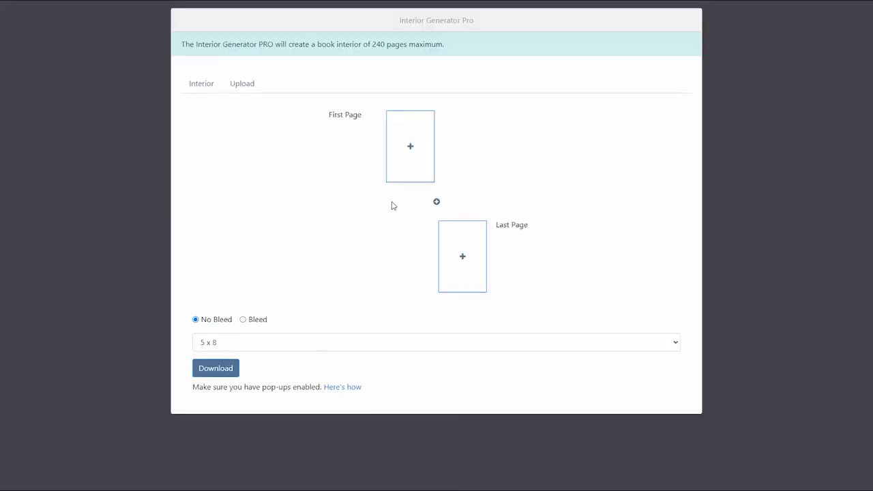
left_click(436, 202)
left_click(403, 144)
scroll(446, 286, "down", 4)
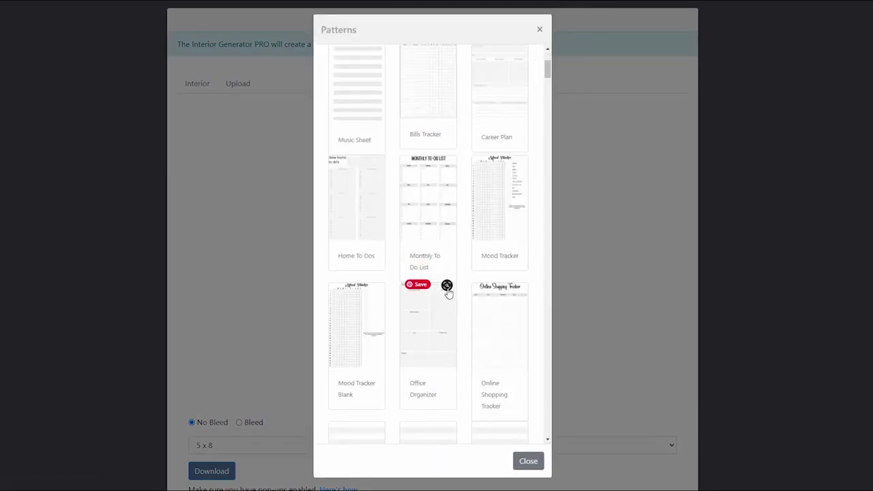
scroll(480, 264, "down", 2)
scroll(482, 267, "down", 8)
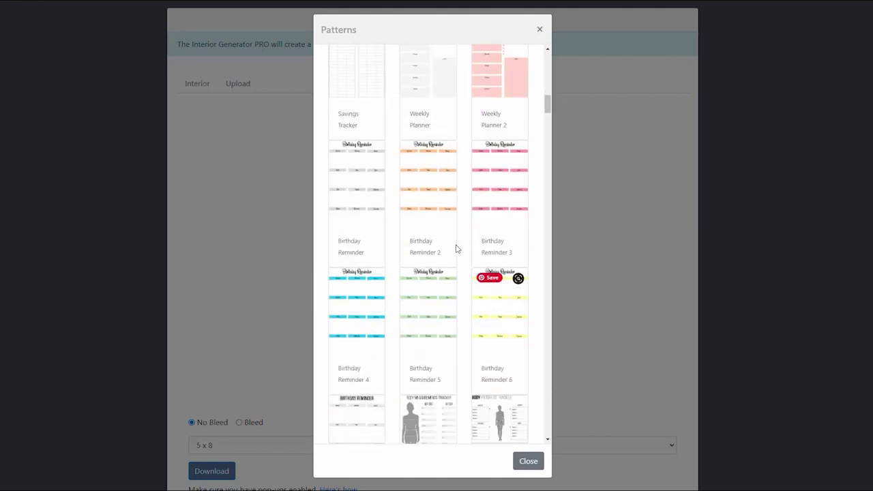
scroll(470, 259, "down", 3)
left_click(358, 281)
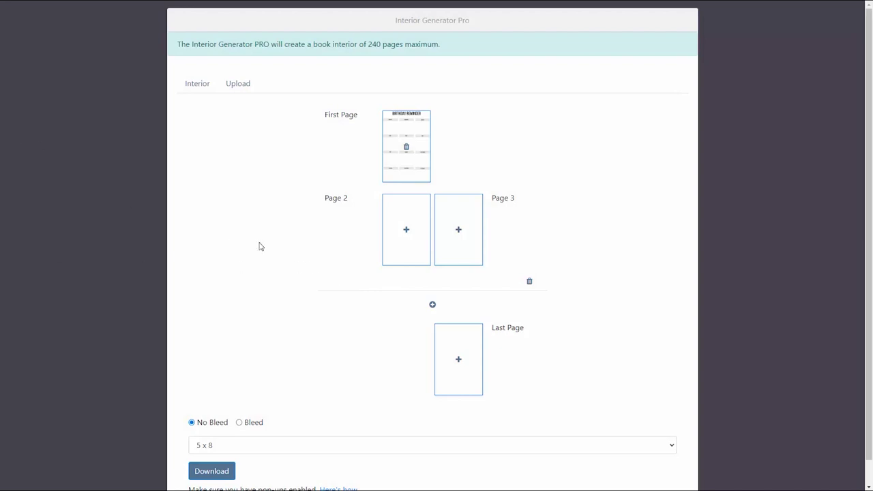
- Set page 2 of the interior to the grey Weekly Planner pattern
left_click(406, 230)
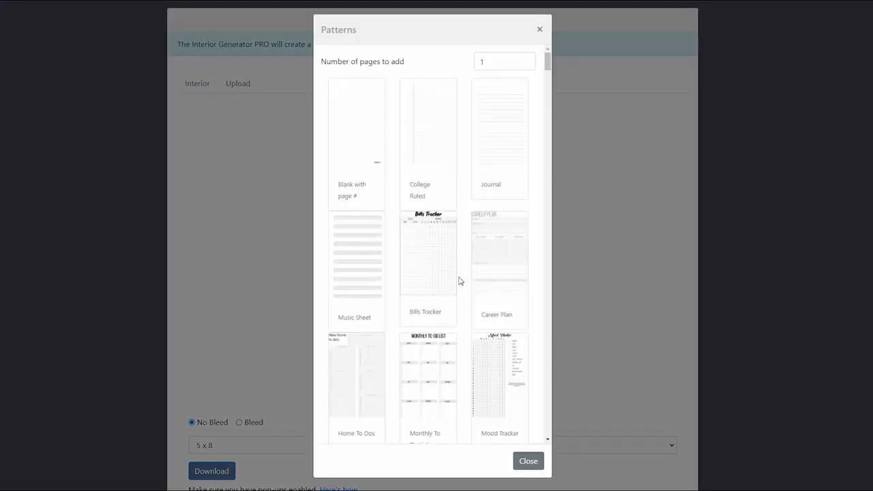
scroll(459, 280, "down", 6)
scroll(457, 287, "down", 8)
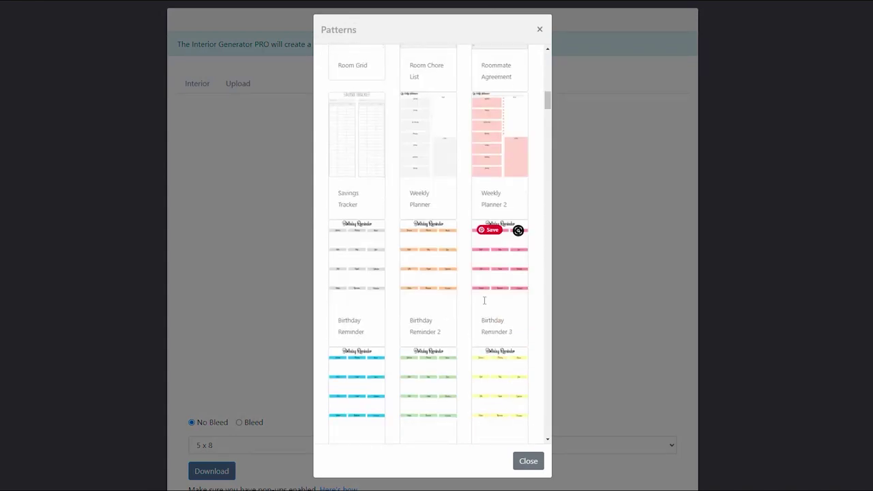
left_click(436, 129)
- Set page 3 of the interior to the two-column To Do List pattern
left_click(459, 234)
scroll(458, 272, "down", 4)
scroll(458, 273, "down", 20)
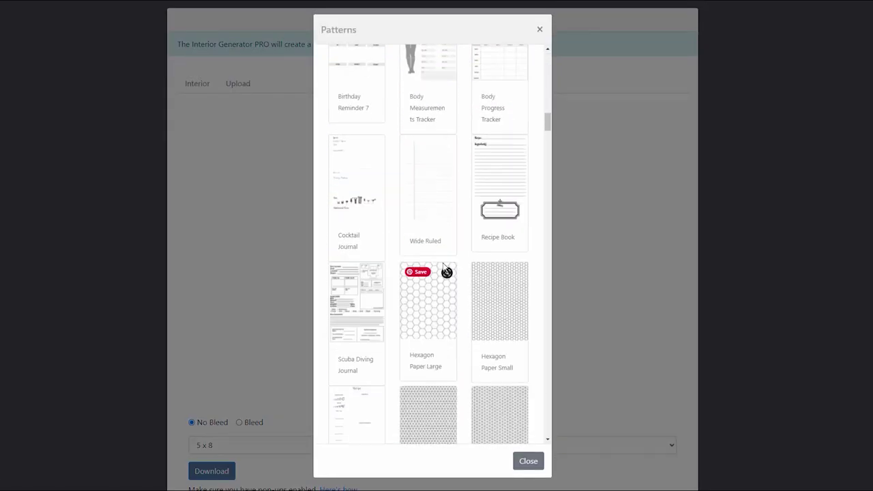
scroll(440, 273, "down", 20)
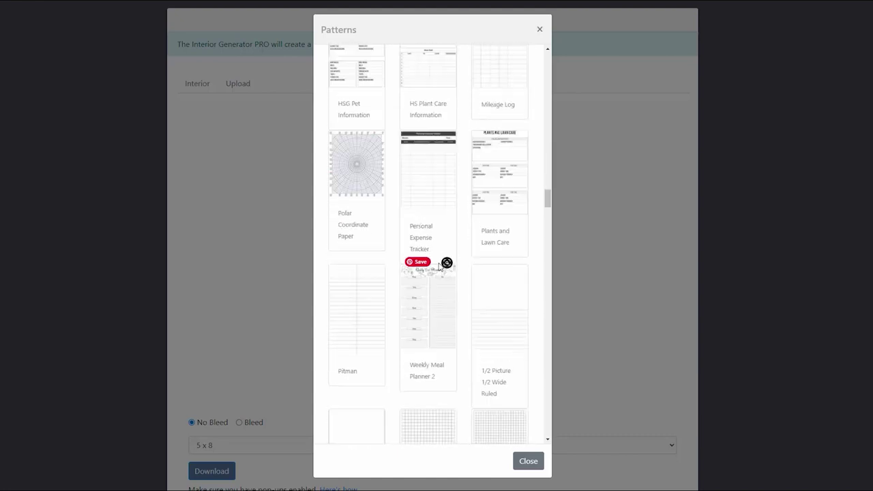
scroll(436, 293, "down", 20)
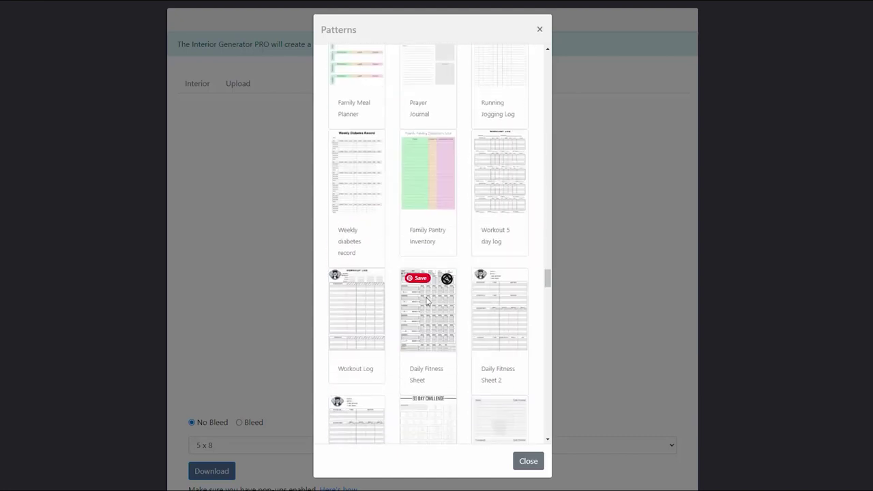
left_click(401, 352)
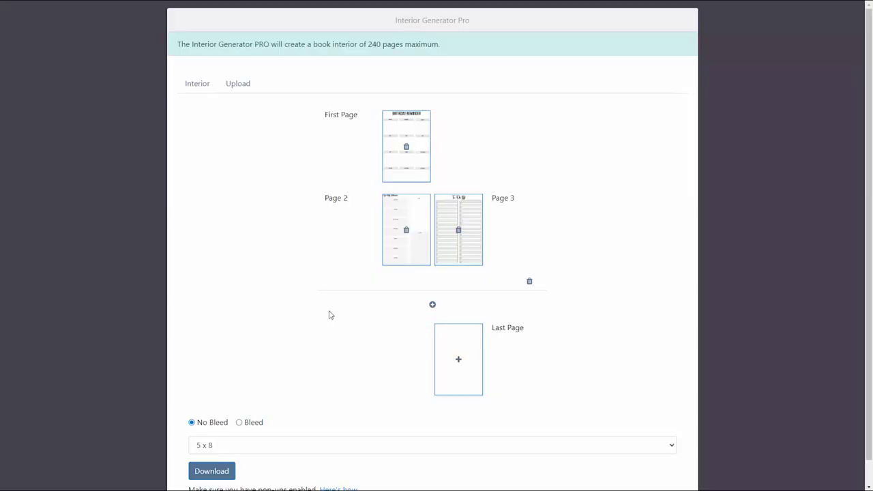
- Add a spread for pages 4 and 5 and insert 102 Weekly Planner pages starting at page 4
left_click(433, 304)
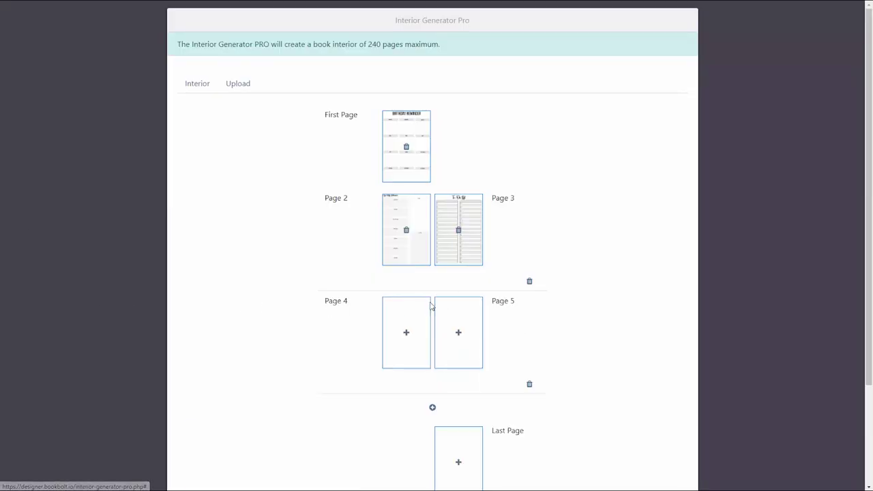
left_click(405, 333)
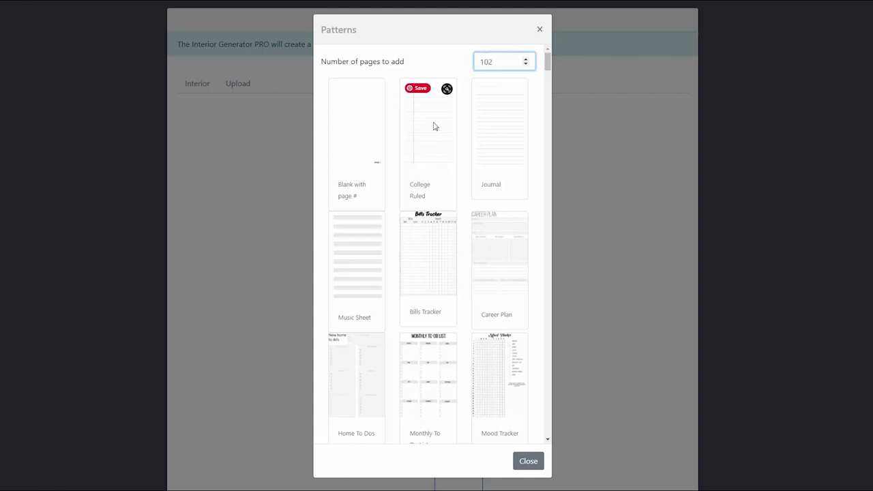
scroll(445, 257, "down", 9)
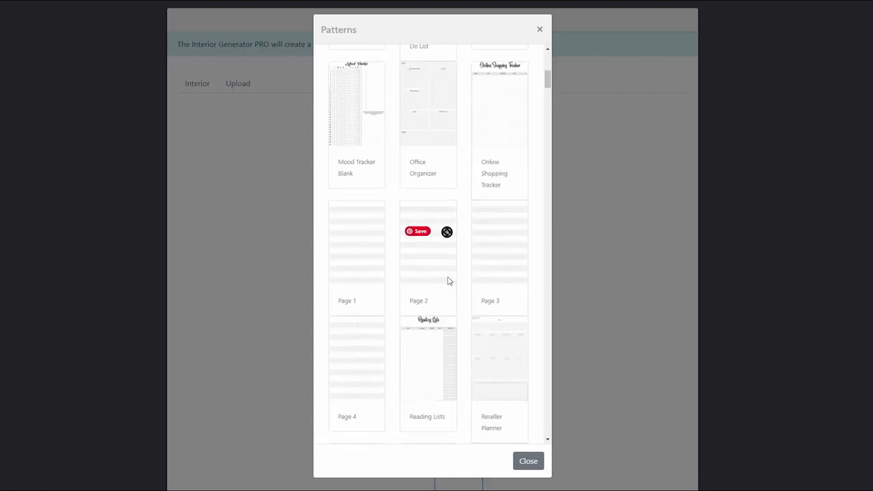
scroll(449, 282, "down", 3)
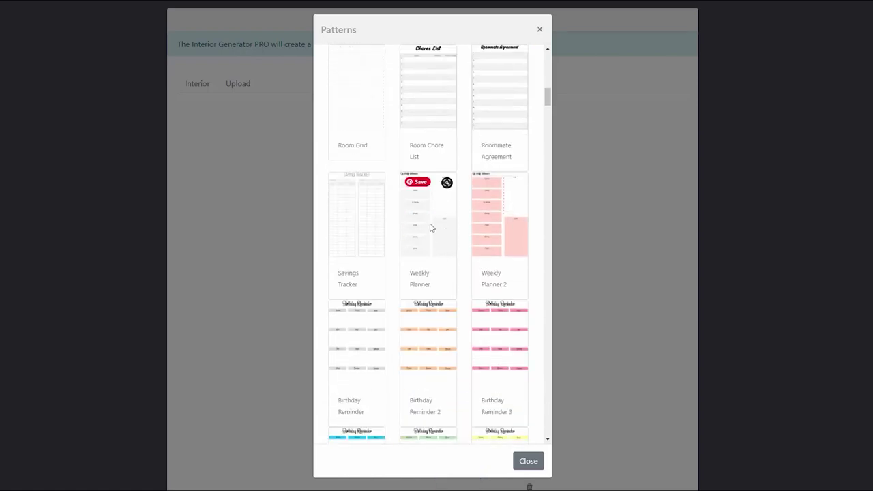
left_click(430, 228)
- Clear the Weekly Planner pattern from pages 5 and 7
scroll(571, 253, "down", 3)
left_click(458, 175)
left_click(458, 276)
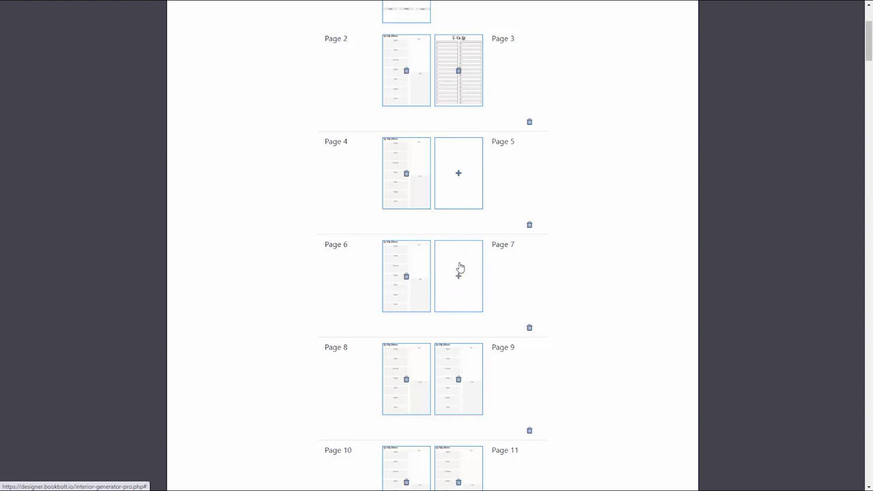
- Fill the empty odd-numbered pages from page 5 through page 105 with the two-column To Do List pattern
left_click(462, 180)
scroll(475, 211, "down", 10)
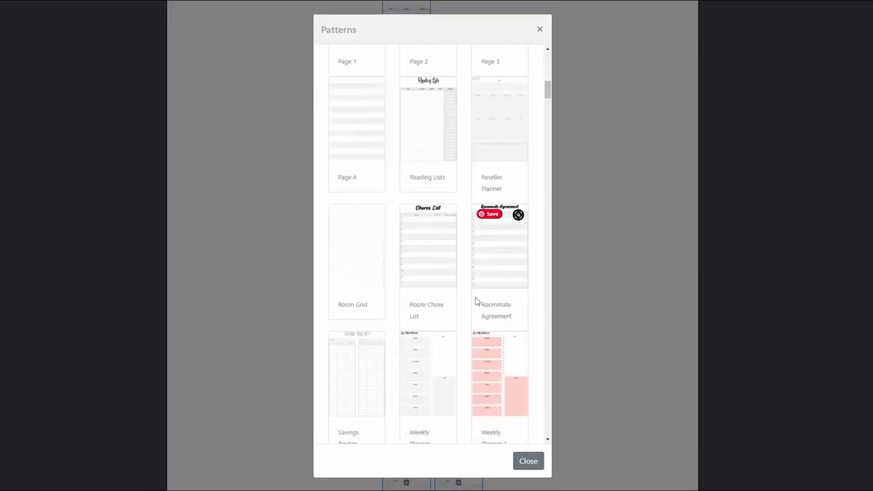
scroll(469, 320, "down", 15)
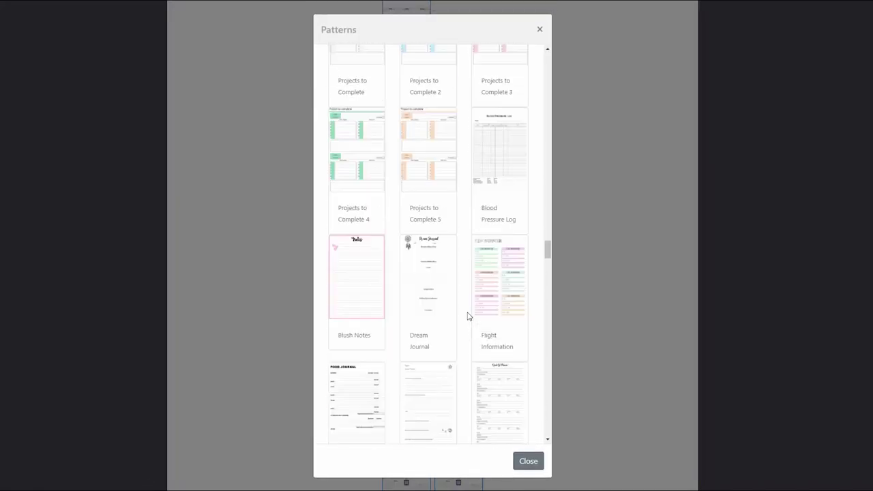
scroll(468, 316, "down", 12)
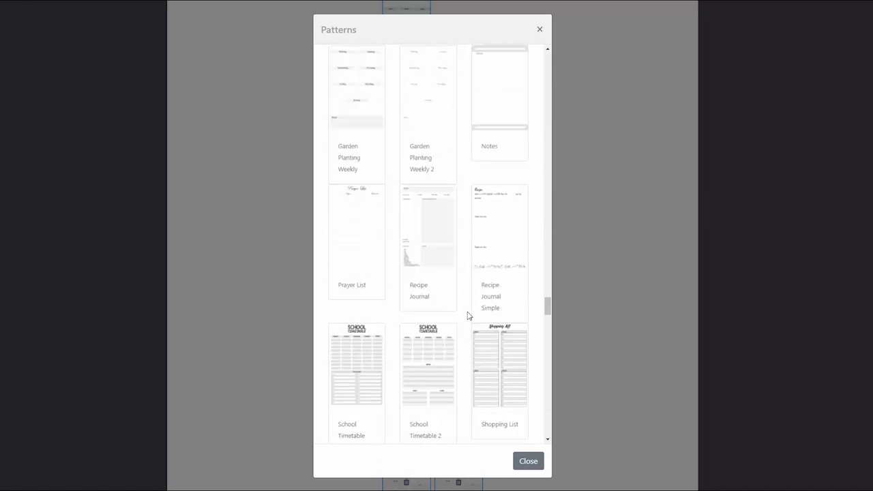
scroll(469, 316, "down", 4)
left_click(431, 189)
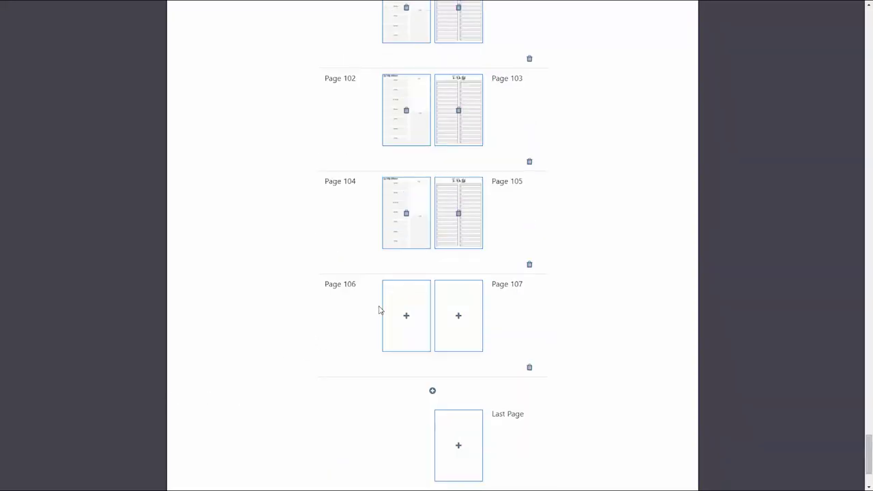
- Fill pages 106 to 115 of the interior with the Tax Deduction pattern
left_click(404, 317)
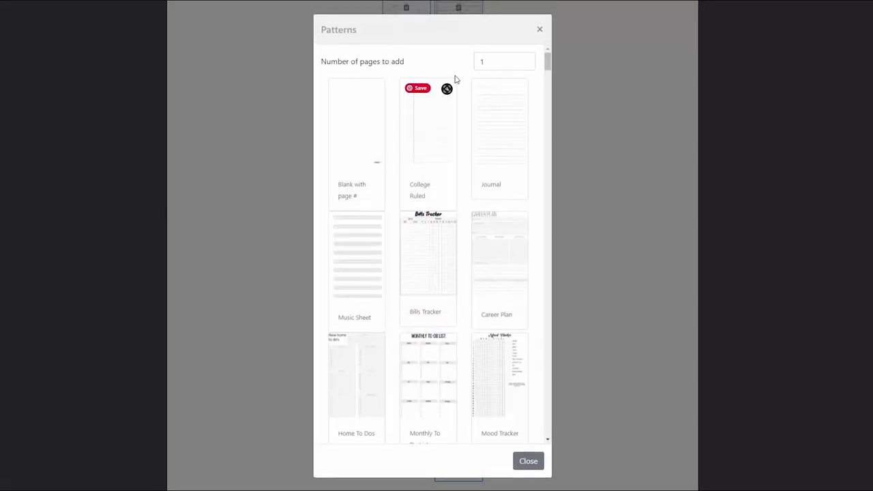
left_click(487, 62)
type("2")
left_click_drag(548, 62, 536, 357)
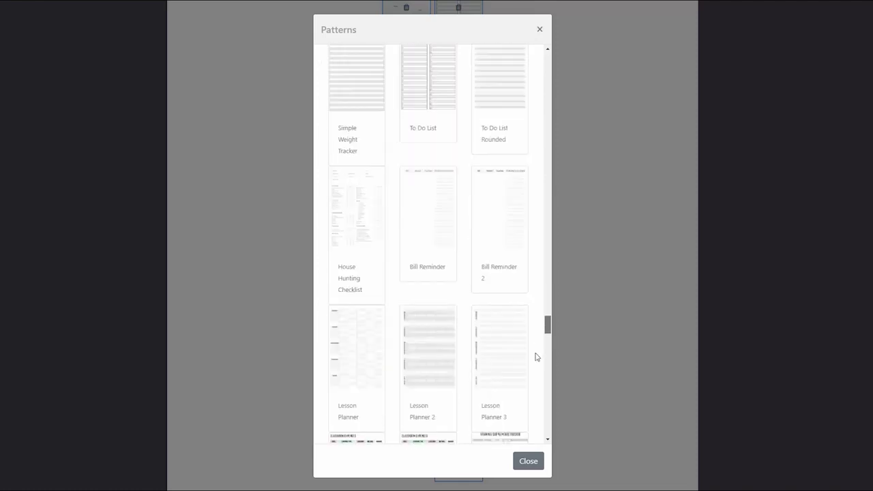
scroll(536, 357, "down", 20)
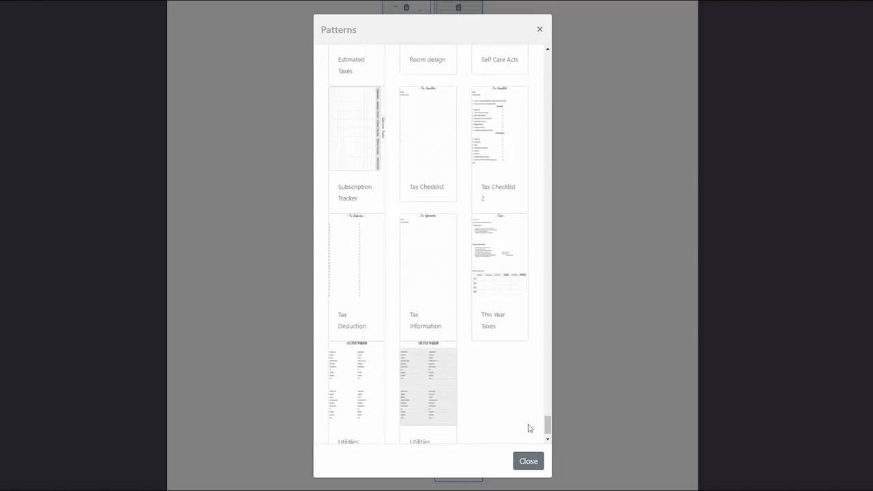
left_click(343, 256)
scroll(345, 261, "down", 8)
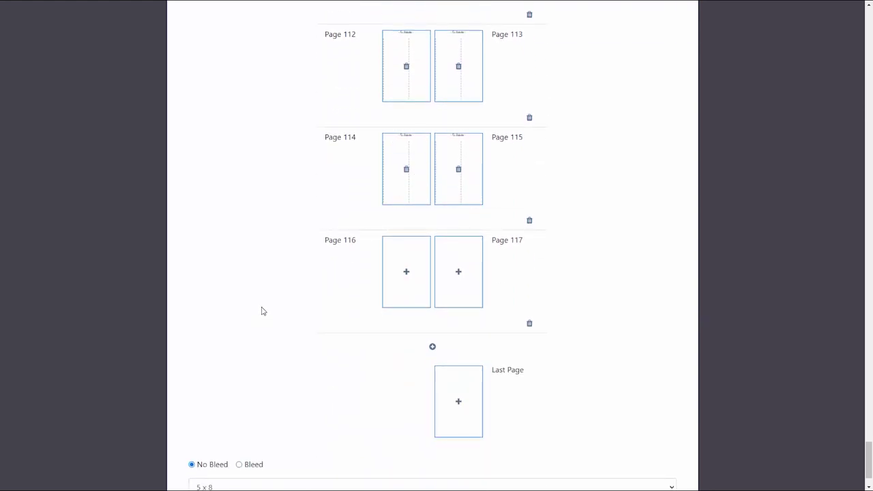
- Fill pages 116 to 149 with the Notes pattern and remove the empty spread for pages 150 and 151
left_click(407, 275)
left_click(497, 58)
type("3")
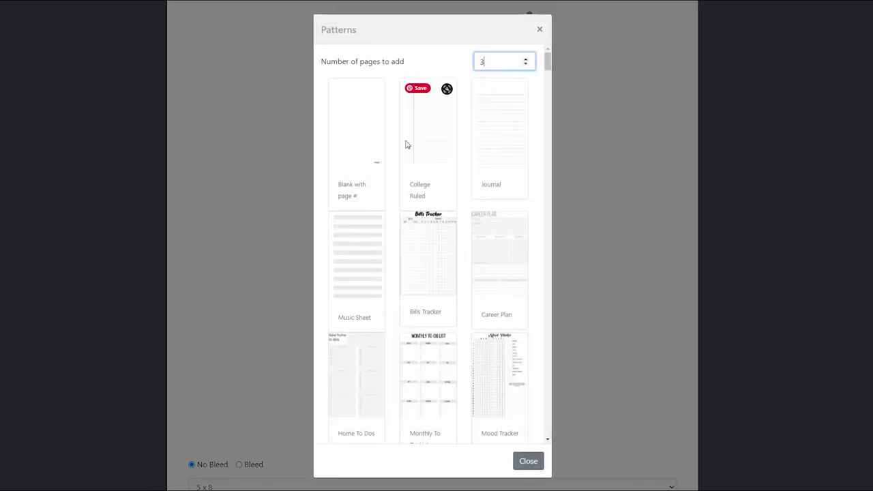
type("0")
scroll(505, 189, "down", 15)
scroll(504, 189, "down", 15)
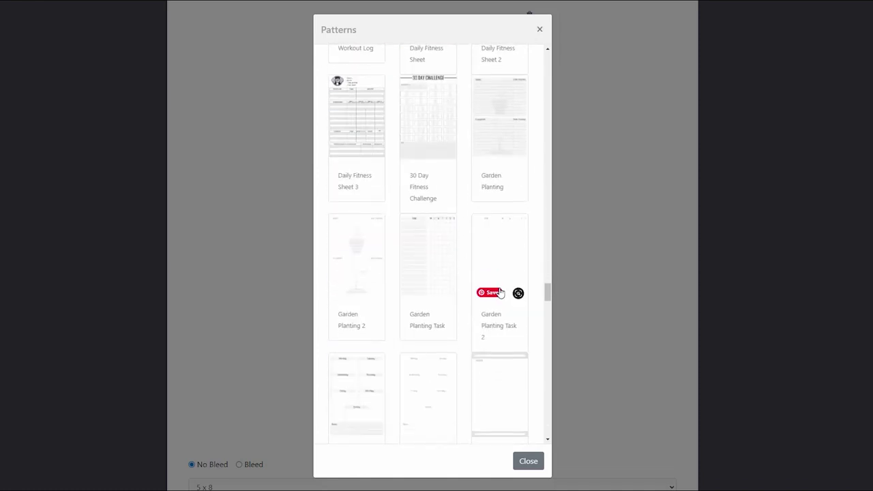
scroll(505, 272, "down", 3)
left_click(602, 278)
scroll(600, 282, "down", 15)
scroll(600, 282, "down", 10)
scroll(599, 281, "up", 1)
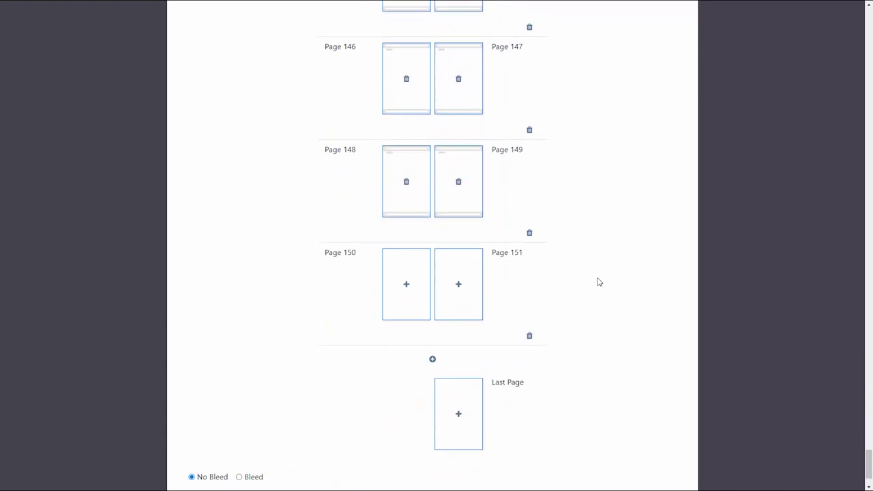
left_click(530, 336)
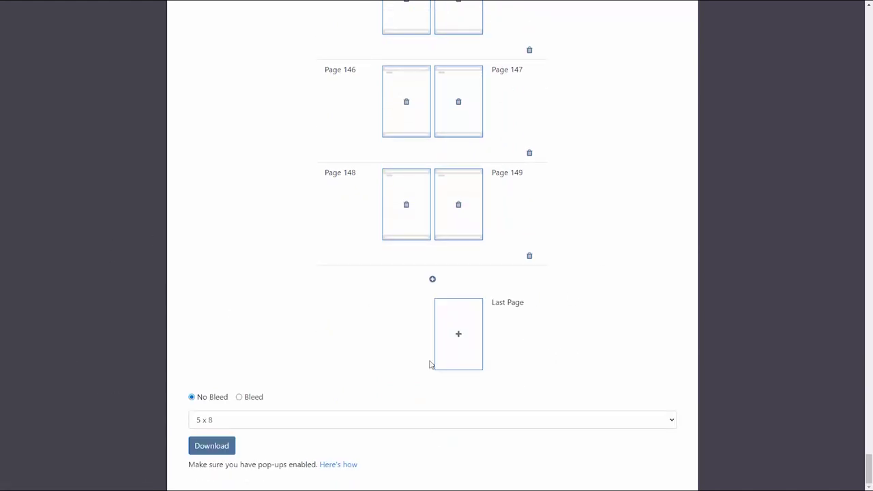
- Set the interior's last page to the Tax Checklist 2 pattern
left_click(460, 334)
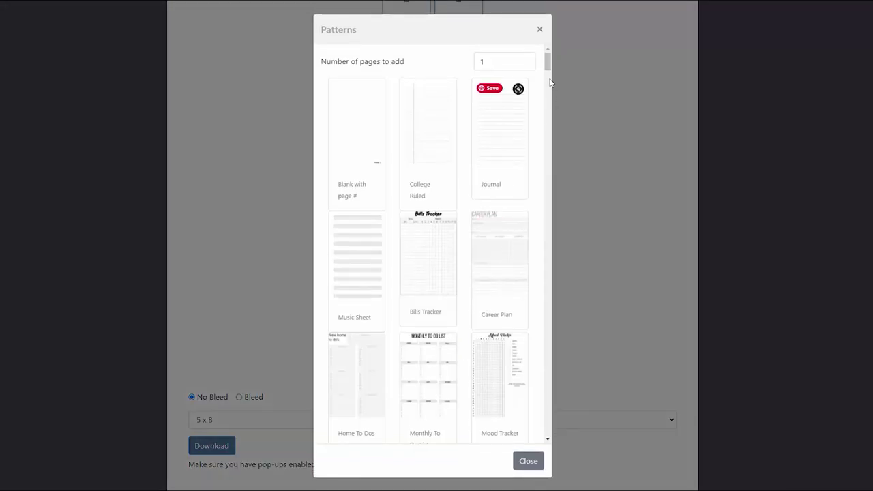
left_click_drag(550, 71, 552, 424)
scroll(526, 287, "down", 2)
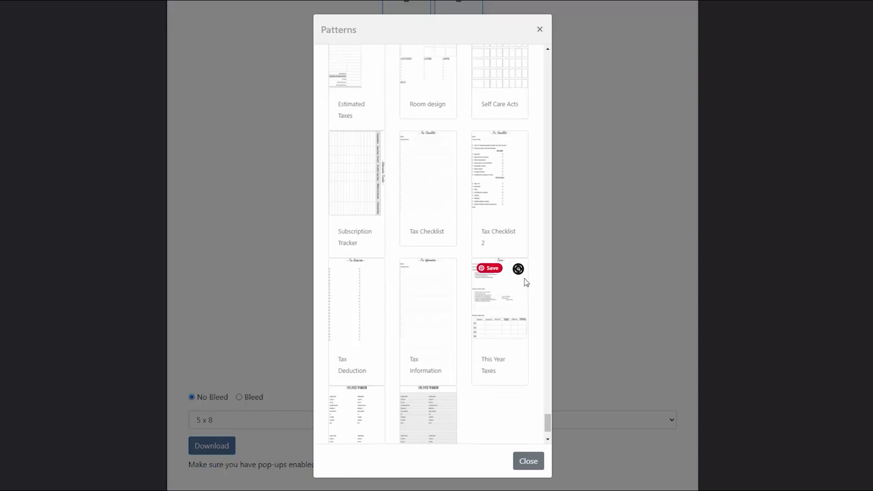
left_click(490, 188)
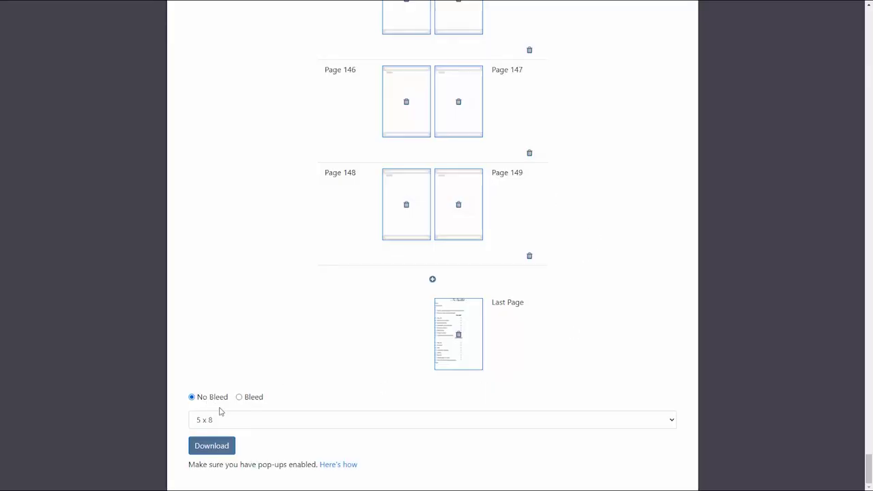
- Set the interior's size to 6 x 9 and download it as a PDF without bleed
left_click(245, 425)
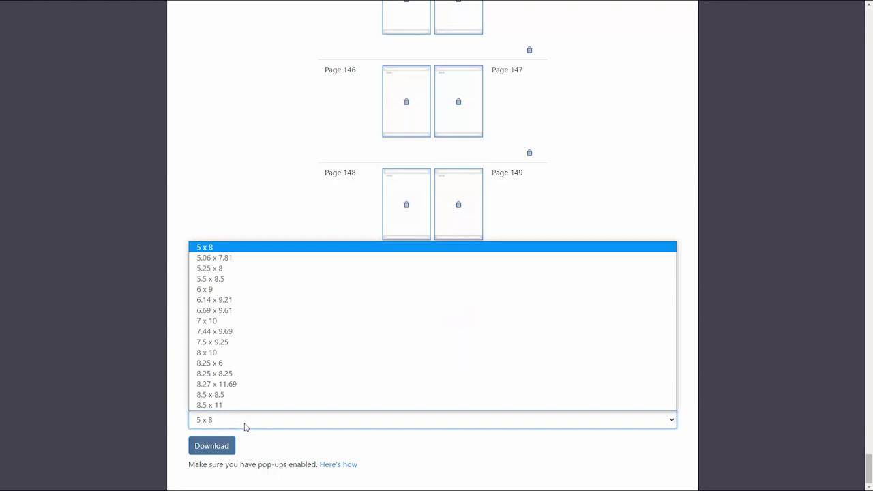
left_click(244, 289)
left_click(213, 447)
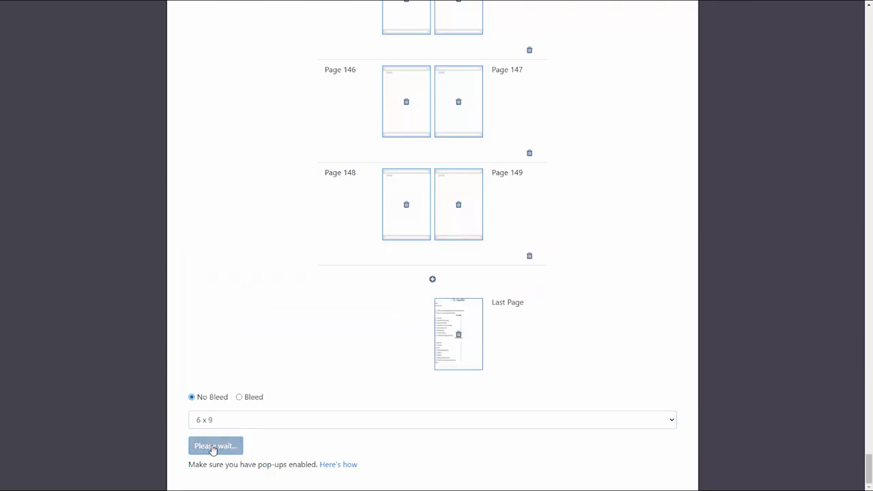
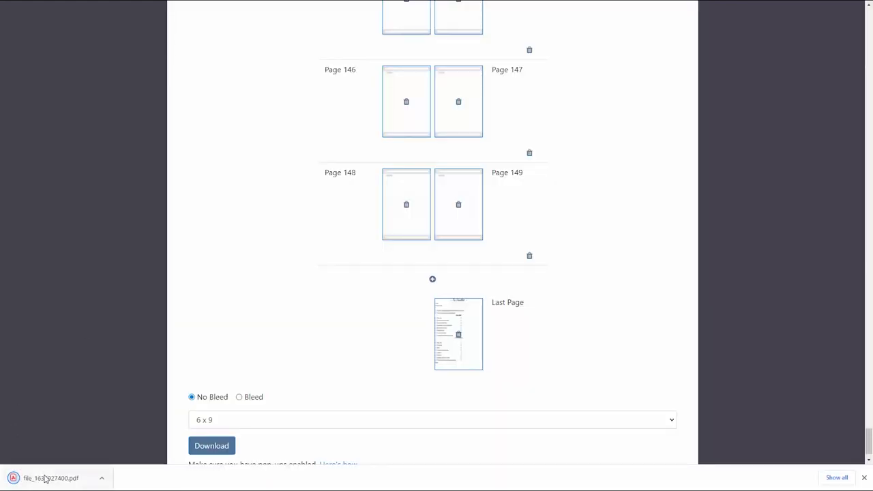
- Open the generated interior PDF, check its first pages and save the file
left_click(45, 477)
scroll(675, 189, "down", 3)
scroll(678, 212, "down", 8)
scroll(679, 211, "down", 8)
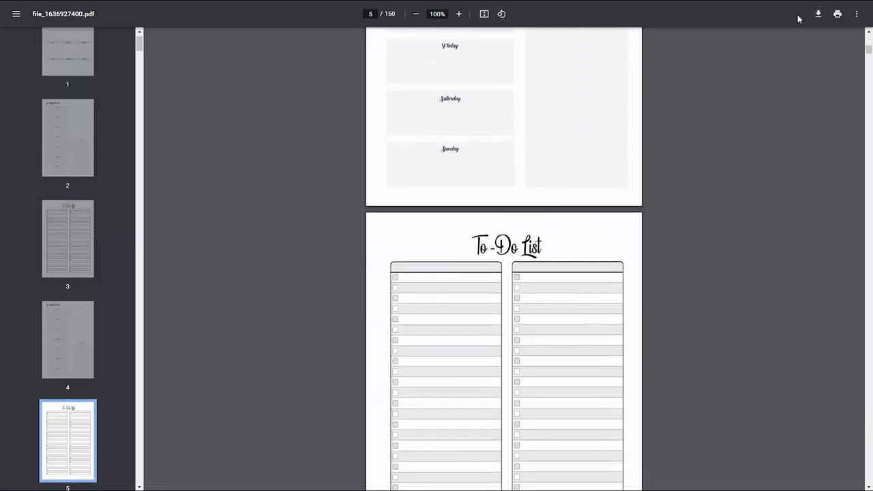
left_click(817, 14)
left_click(356, 224)
left_click(465, 243)
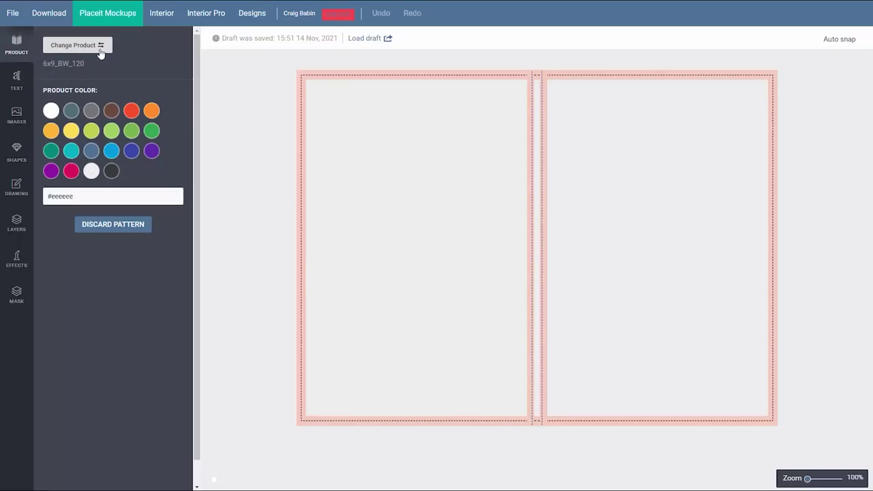
- Create a 6 x 9 in cover template with a white paper interior and a page count of 150
left_click(70, 49)
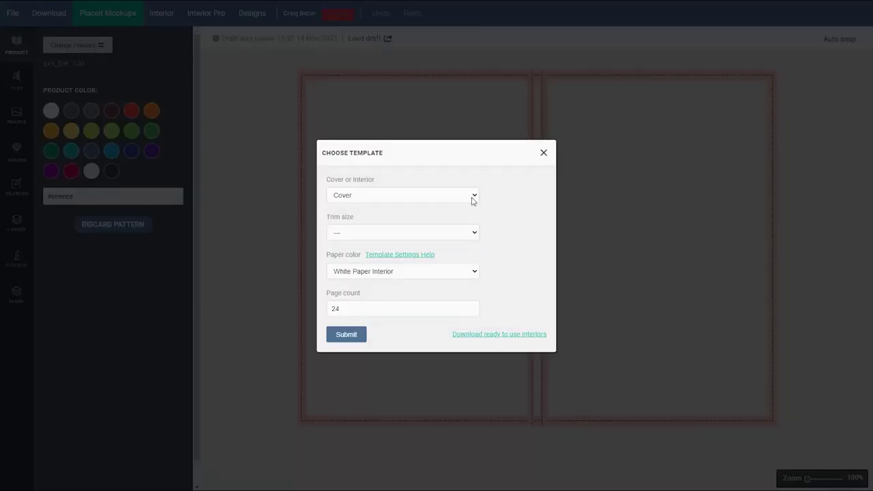
left_click(440, 234)
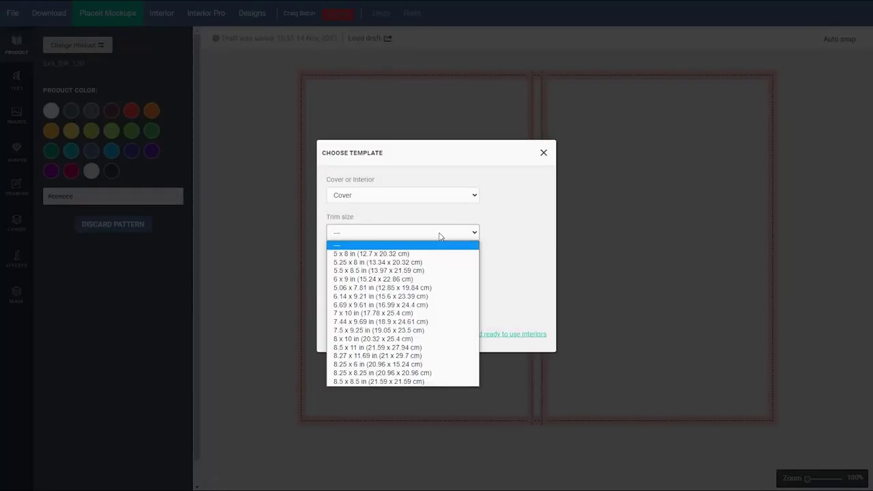
left_click(354, 279)
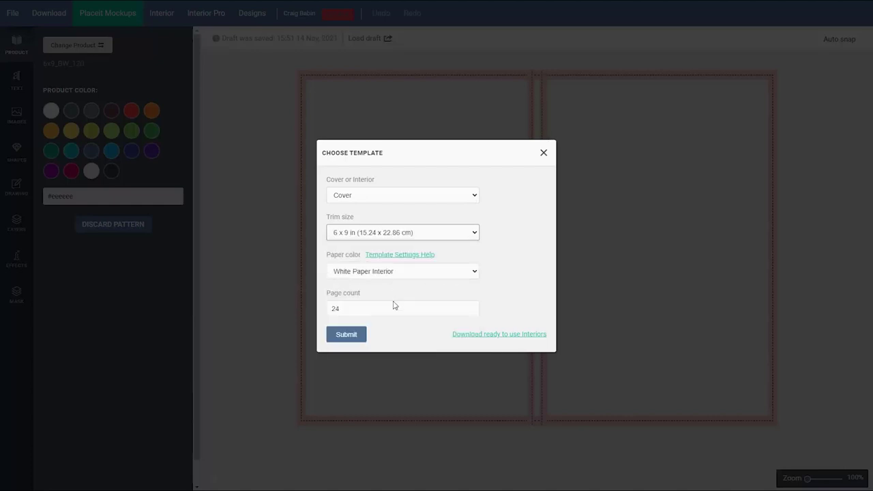
double_click(354, 309)
type("15")
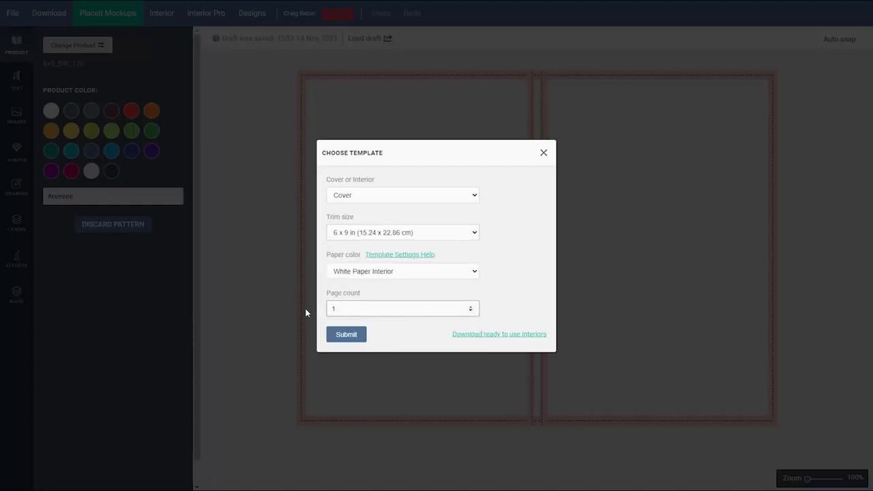
type("0")
left_click(338, 335)
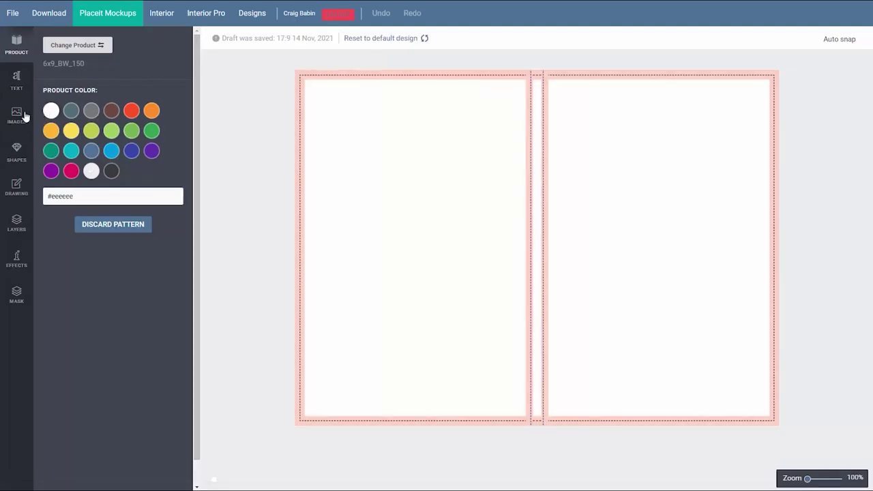
- Upload the antique map of the Americas to the cover designer's images
left_click(14, 117)
left_click(113, 83)
left_click(111, 151)
left_click(354, 222)
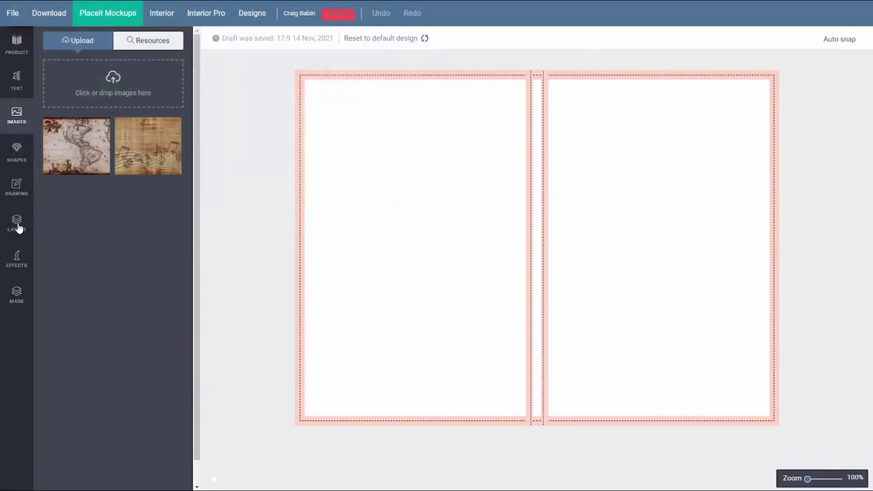
- Place the antique map on the cover and scale it to fill the back, spine and front, then view its layer
left_click(90, 172)
left_click_drag(724, 401, 791, 434)
mouse_move(669, 372)
left_mouse_down()
mouse_move(678, 390)
mouse_move(667, 356)
left_mouse_up()
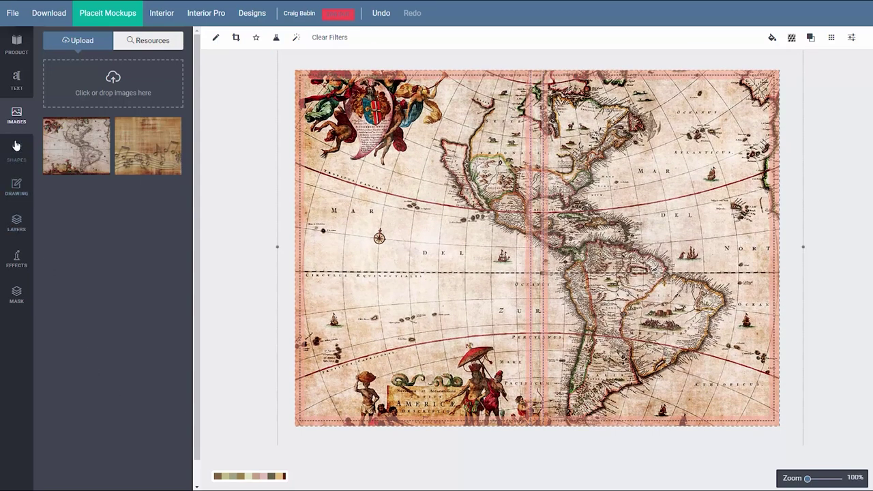
left_click(15, 225)
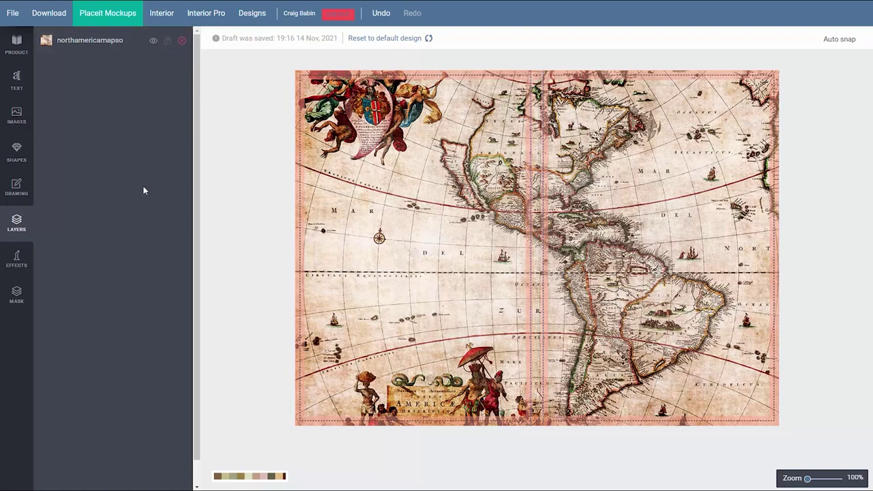
- Add a rectangle and stretch it into a wide horizontal band across the middle of the whole cover
left_click(19, 156)
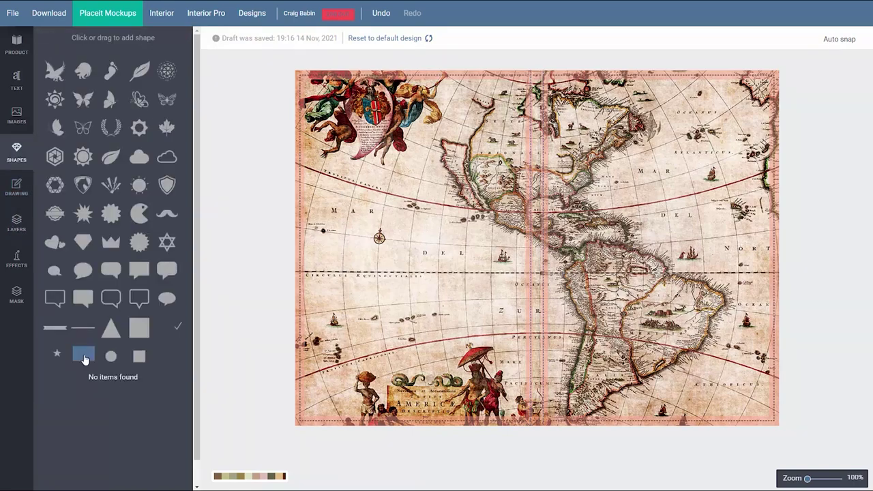
left_click(84, 354)
left_click_drag(551, 262, 580, 282)
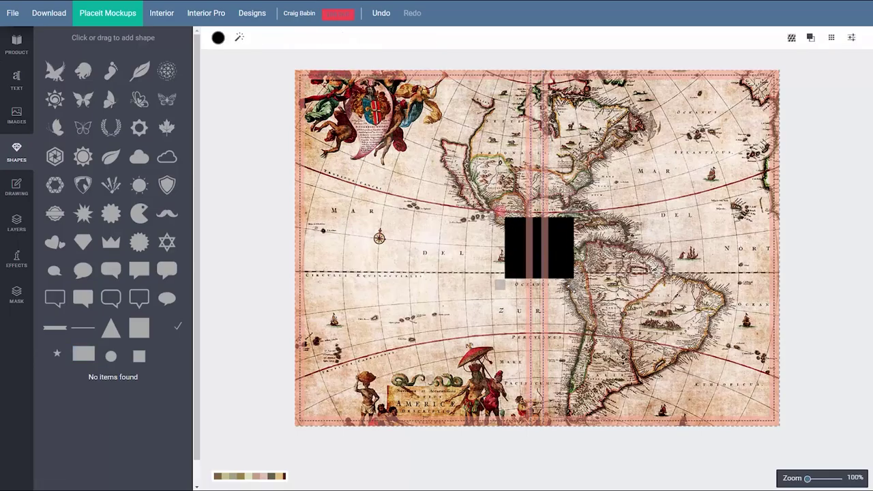
left_click_drag(581, 249, 669, 247)
left_click_drag(787, 249, 819, 248)
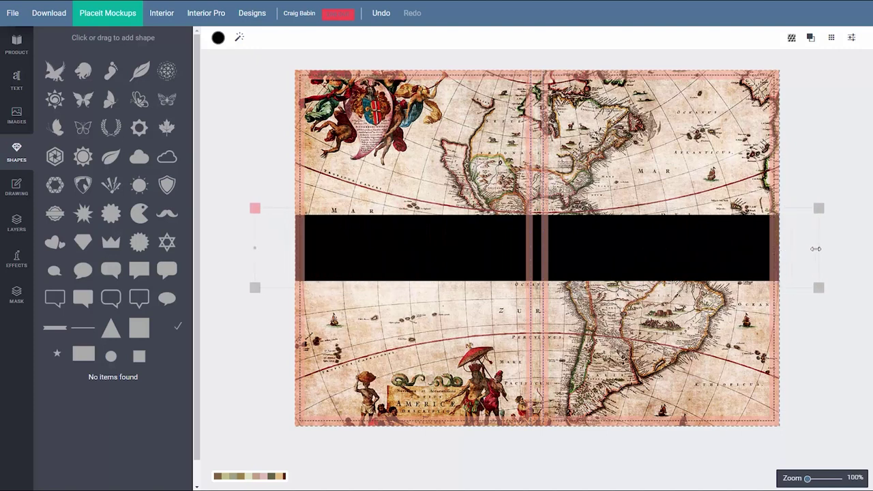
left_click_drag(250, 286, 240, 298)
left_click_drag(557, 270, 553, 270)
- Fill the horizontal band with the custom tan color #c7a889
left_click(217, 38)
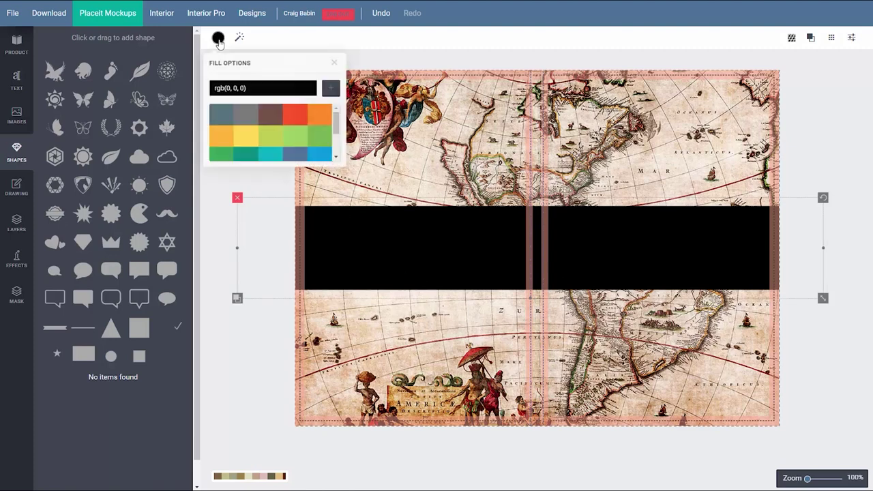
left_click(331, 88)
left_click(237, 160)
left_click_drag(237, 160, 227, 156)
left_click_drag(315, 123, 317, 136)
left_click(224, 155)
left_click_drag(322, 139, 326, 119)
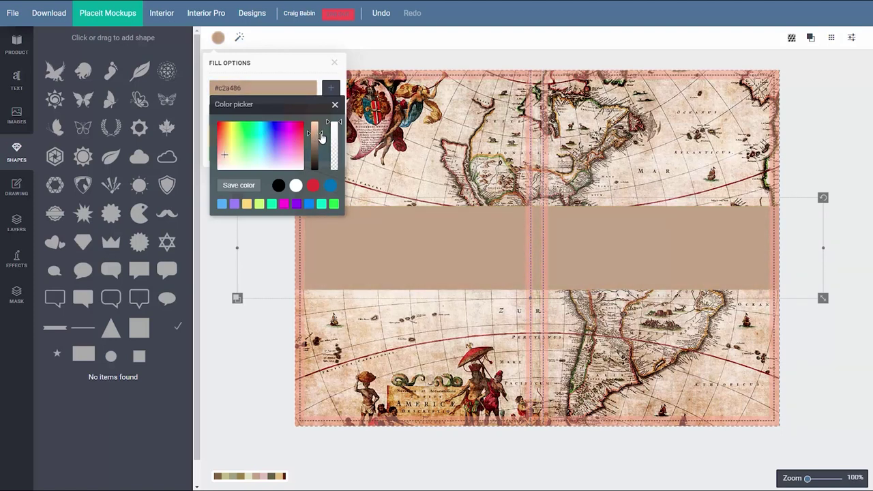
left_click(335, 104)
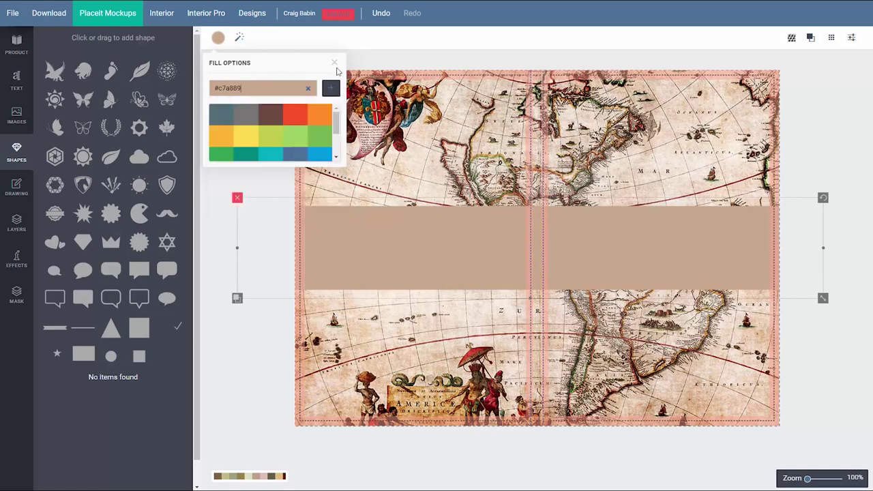
left_click(334, 62)
- Add a black stroke to the tan band, thicken it slightly, and apply the change
left_click(241, 40)
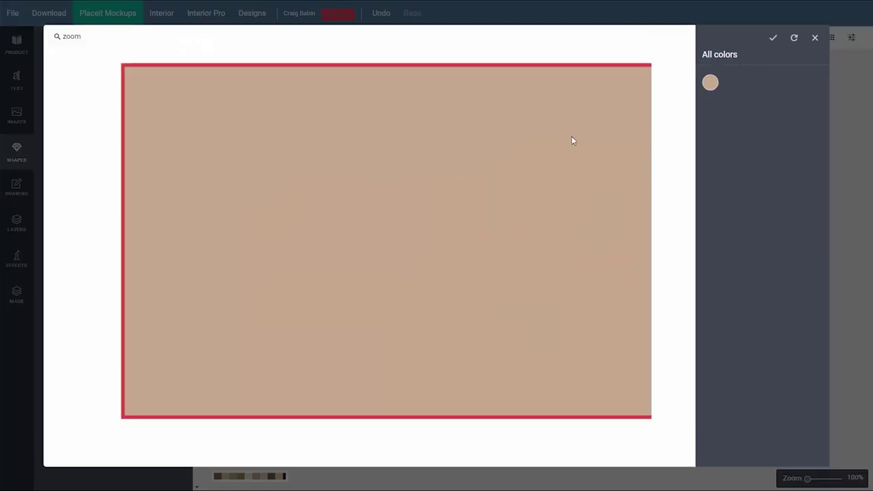
left_click(589, 147)
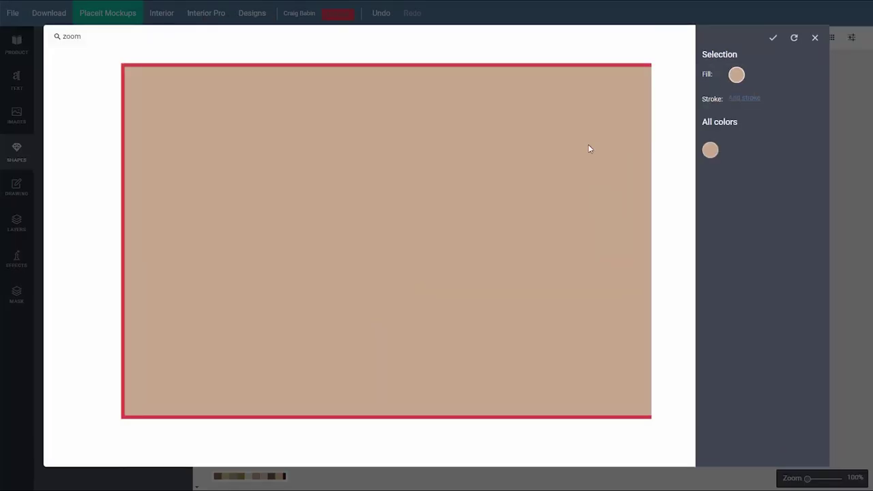
left_click(753, 101)
left_click(736, 101)
left_click(731, 174)
left_click(767, 96)
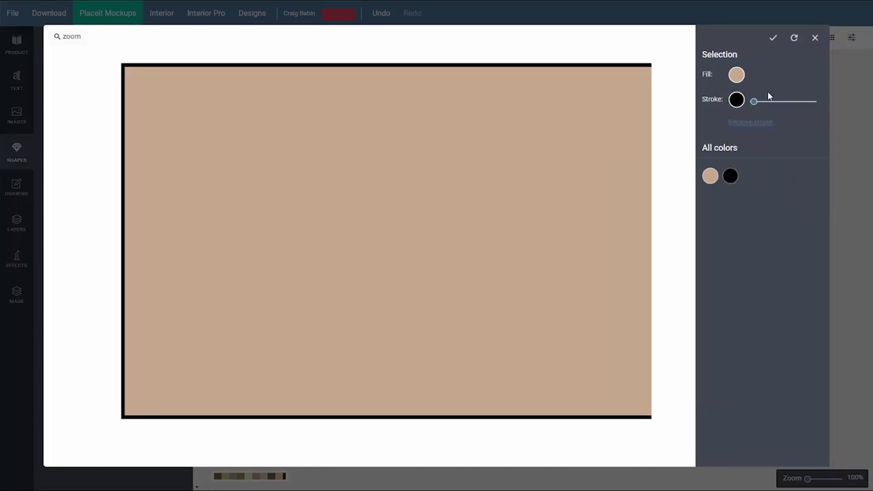
left_click_drag(754, 102, 757, 104)
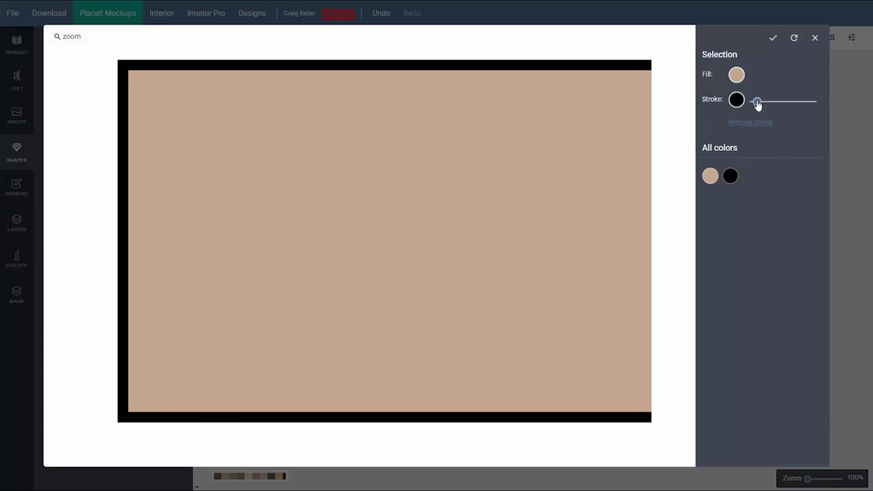
left_click(773, 39)
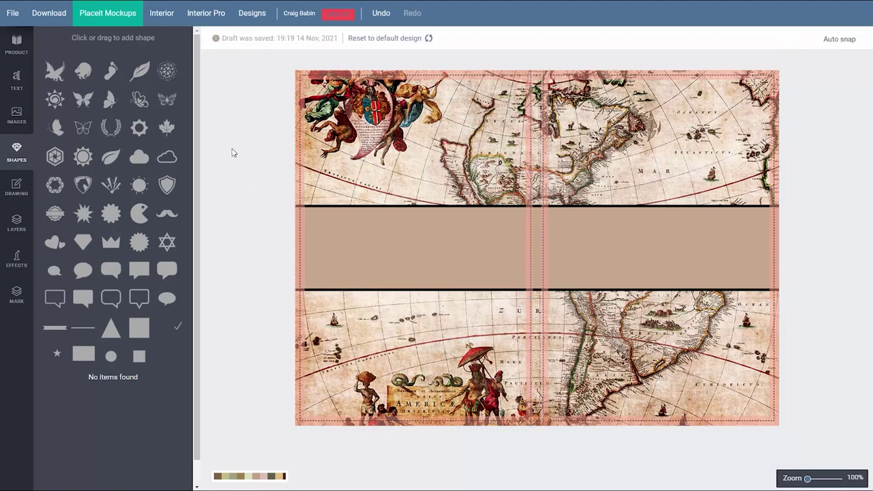
- Make the tan band slightly taller, align it to the middle center of the cover, and lock the Rectangle layer
left_click_drag(533, 203, 533, 197)
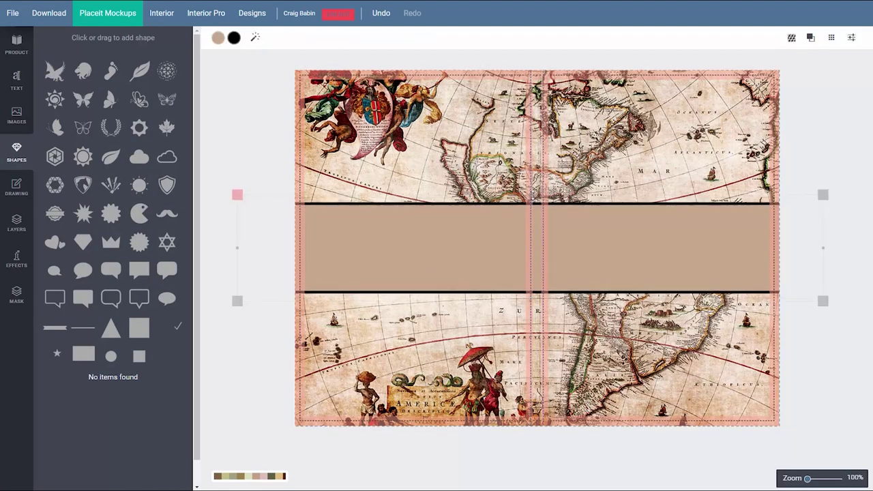
left_click(830, 38)
left_click(807, 106)
left_click_drag(534, 294, 534, 299)
left_click(830, 37)
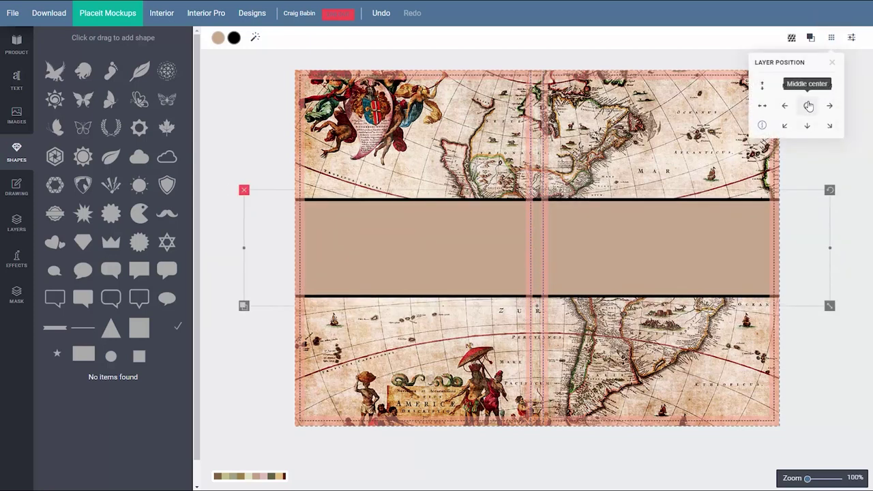
key("Escape")
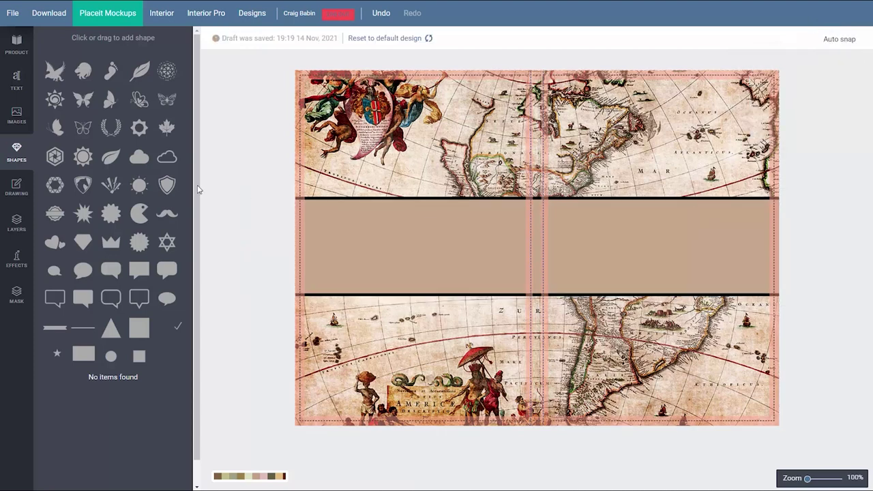
left_click(18, 223)
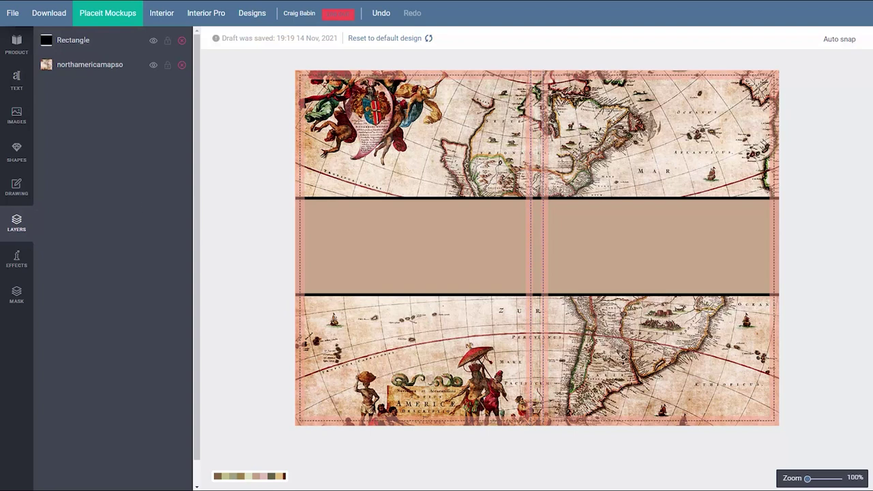
- Add Anton text reading "WEEKLY ACTIVITY" to the front cover's band and set its font size to 20px
left_click(18, 84)
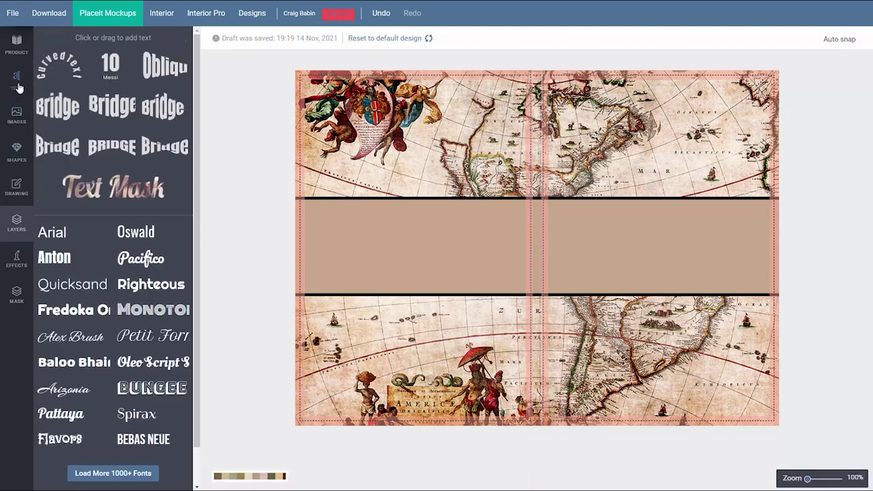
left_click(55, 257)
left_click_drag(558, 263, 641, 250)
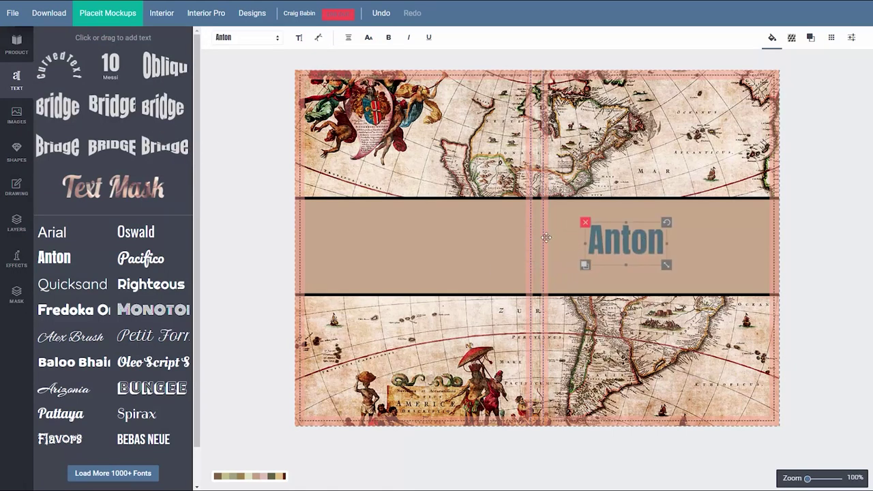
left_click(308, 39)
type("WEEK")
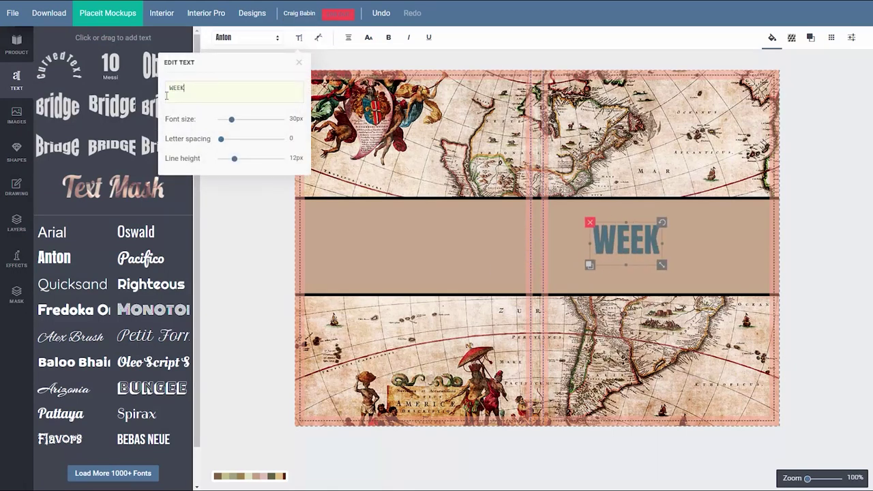
type("LY ACTIVITY")
left_click_drag(231, 121, 228, 120)
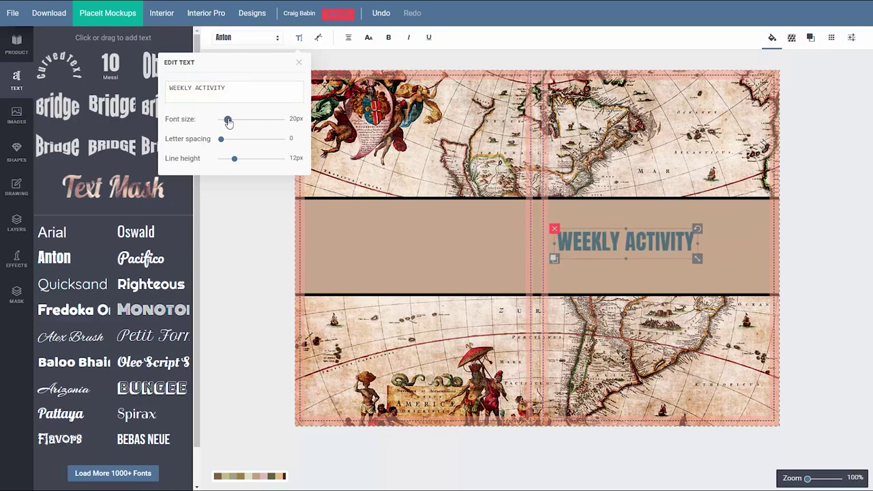
- Move the WEEKLY ACTIVITY title to the upper part of the front cover's band and color it black
left_click_drag(604, 238, 635, 222)
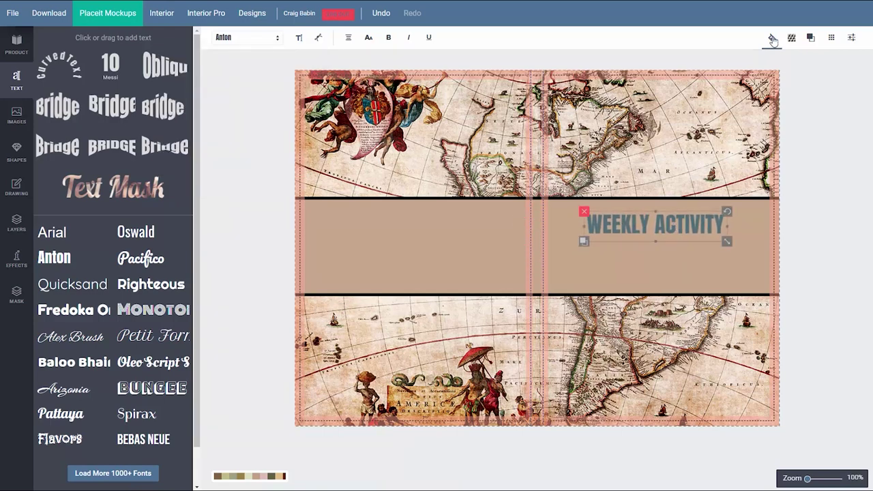
left_click(772, 37)
left_click(781, 170)
left_click(858, 104)
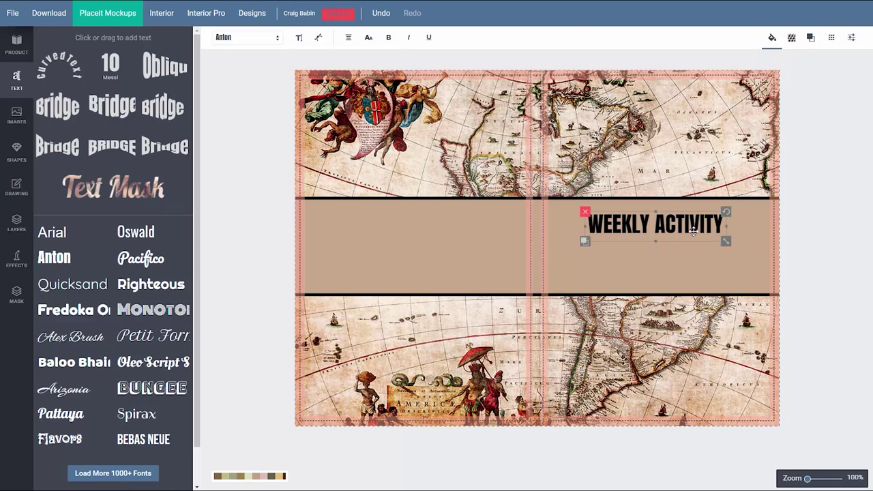
- Add Arial text reading "PLANNER" below the WEEKLY ACTIVITY title
left_click(52, 231)
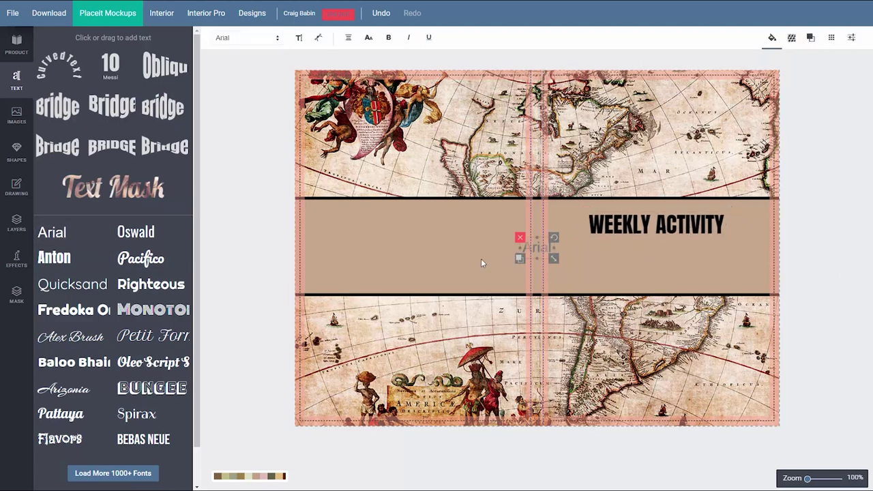
left_click_drag(557, 262, 668, 270)
left_click(299, 37)
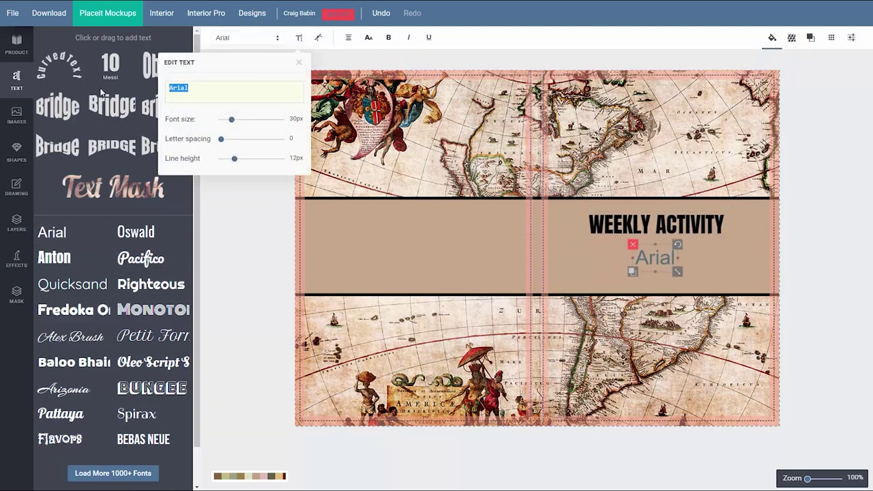
type("PLANNER")
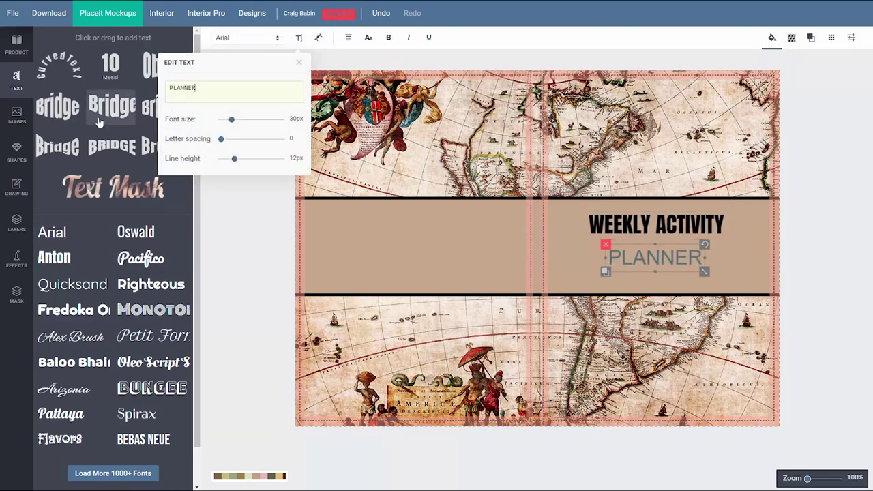
left_click(299, 62)
- Color the PLANNER text white, shrink it, and place it directly beneath the WEEKLY ACTIVITY title
left_click(772, 38)
left_click(828, 88)
left_click(838, 136)
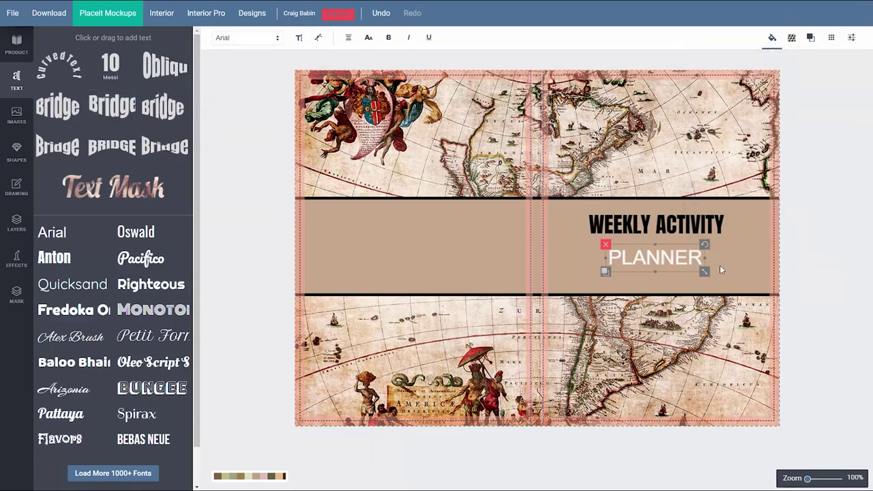
left_click_drag(705, 271, 667, 245)
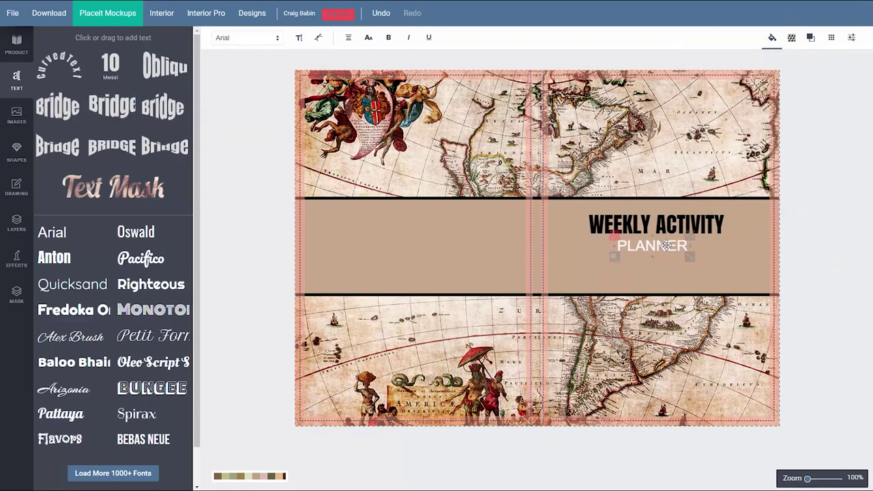
left_click(838, 290)
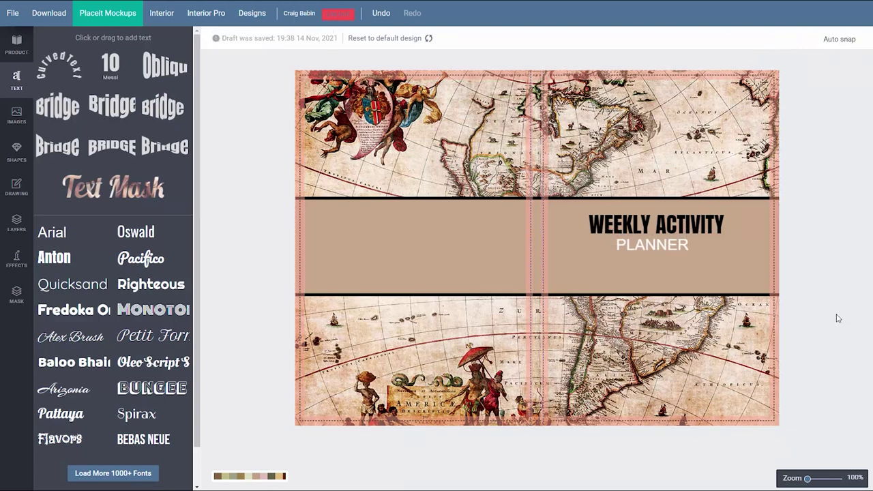
- Add Arial text reading "52 Week Activity Tracker" near the band's lower edge on the front cover and reduce its font size
left_click(52, 232)
left_click_drag(542, 250, 641, 278)
left_click(298, 38)
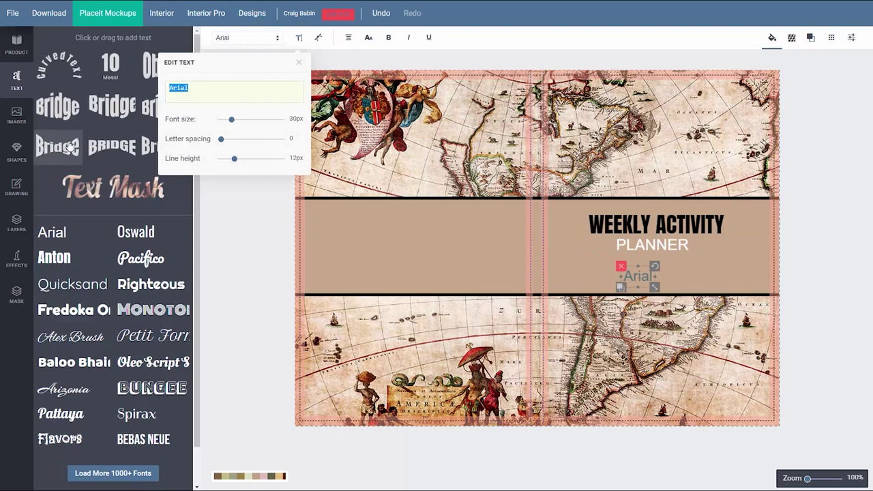
type("52 Week ")
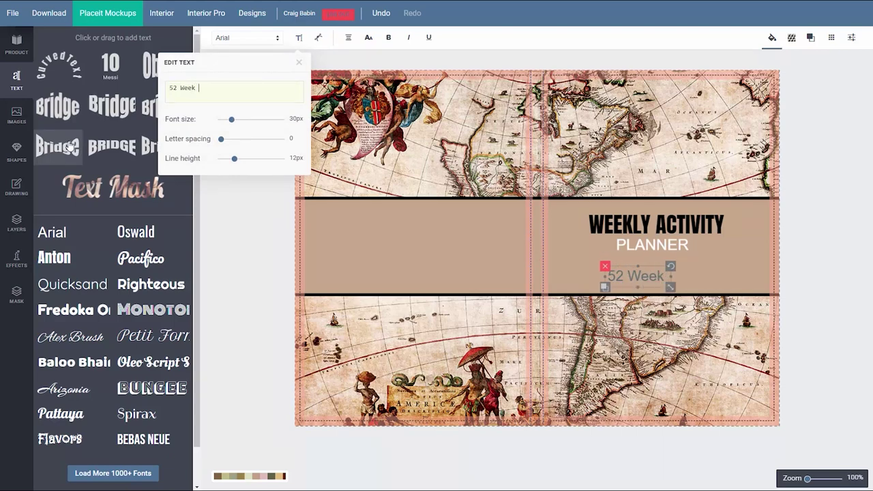
type("Activity Tracker")
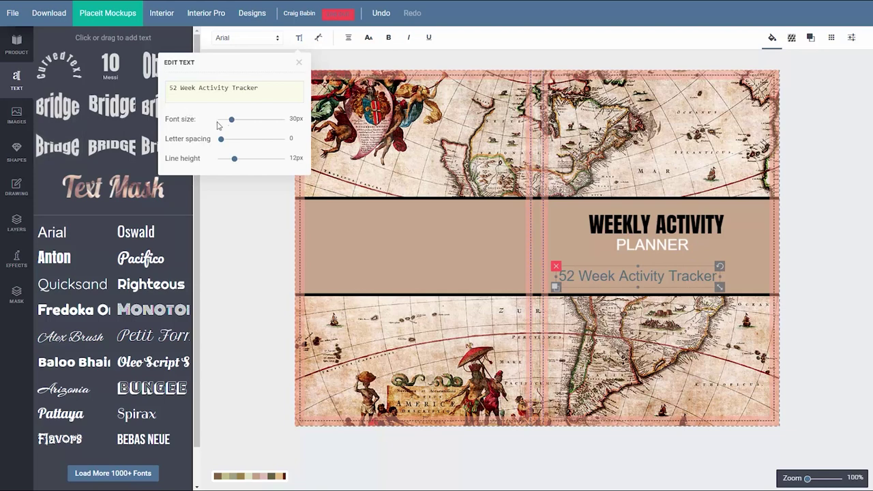
left_click_drag(231, 119, 227, 120)
left_click(299, 62)
- Color the 52 Week Activity Tracker line black and shift it to sit centered under the title
left_click(772, 37)
left_click(772, 86)
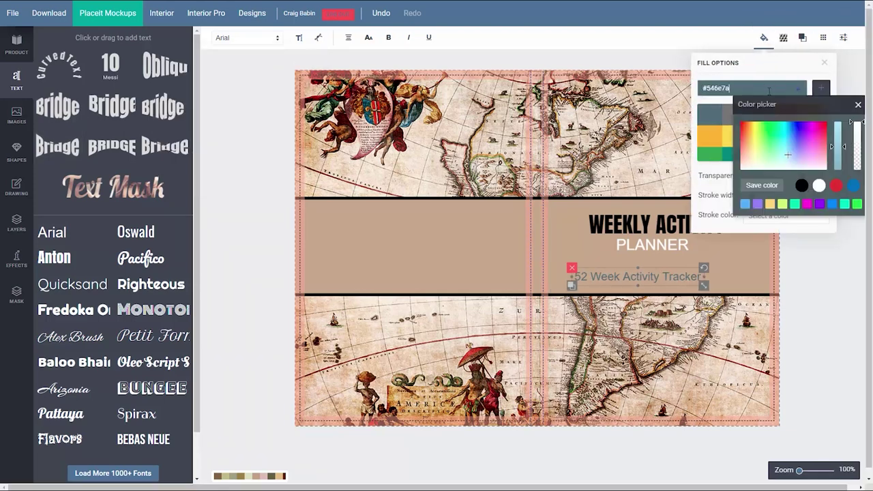
left_click(802, 186)
left_click(858, 104)
left_click(824, 62)
left_click_drag(655, 278, 673, 274)
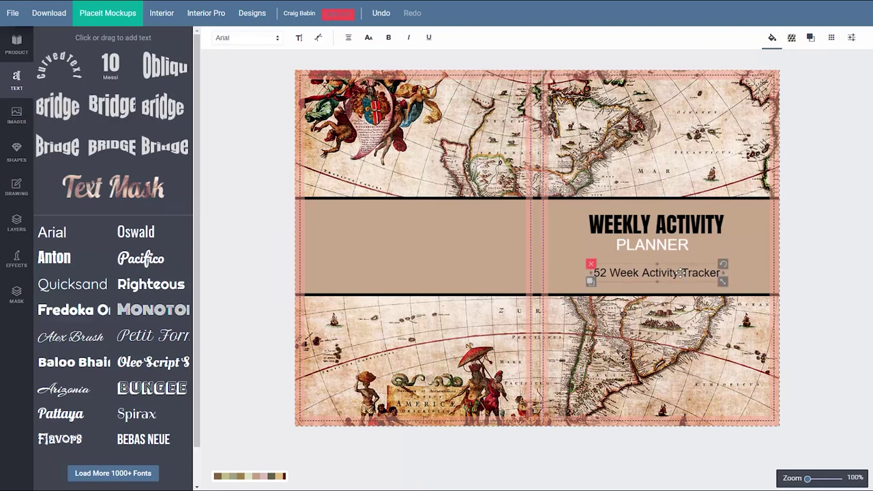
left_click(798, 255)
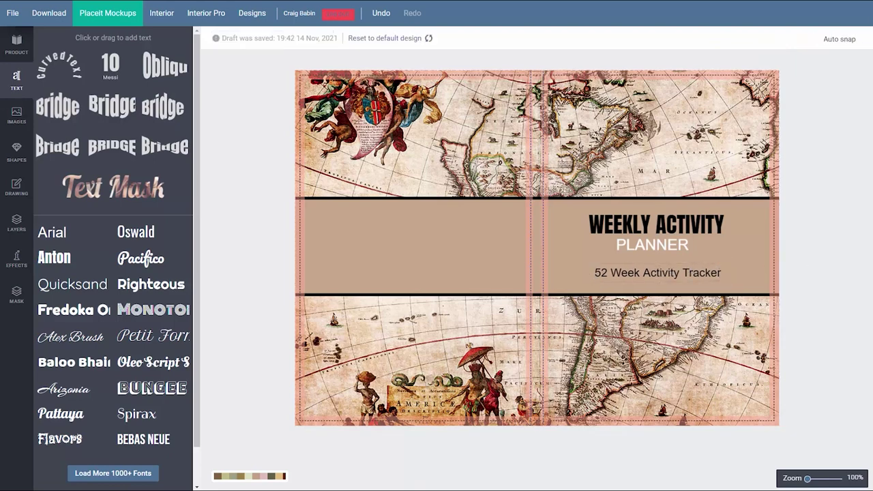
- Enlarge the WEEKLY ACTIVITY title slightly and reposition PLANNER just below it
left_click(681, 225)
left_click(673, 249)
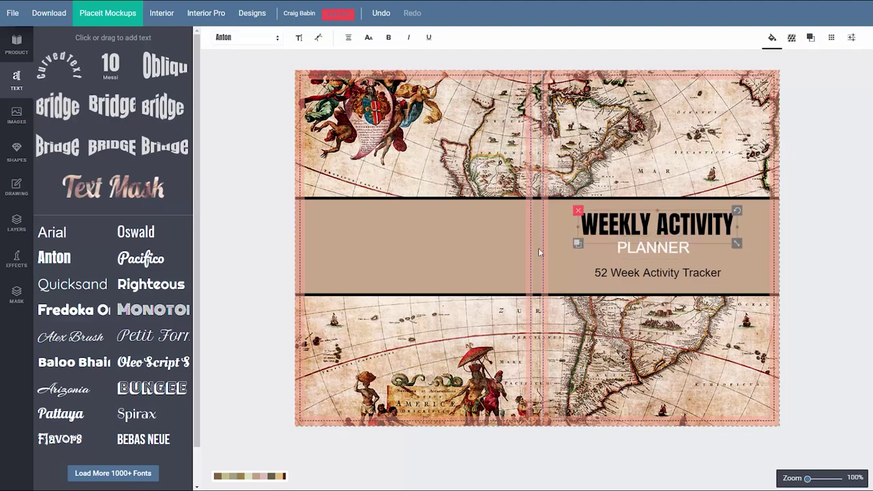
left_click(795, 255)
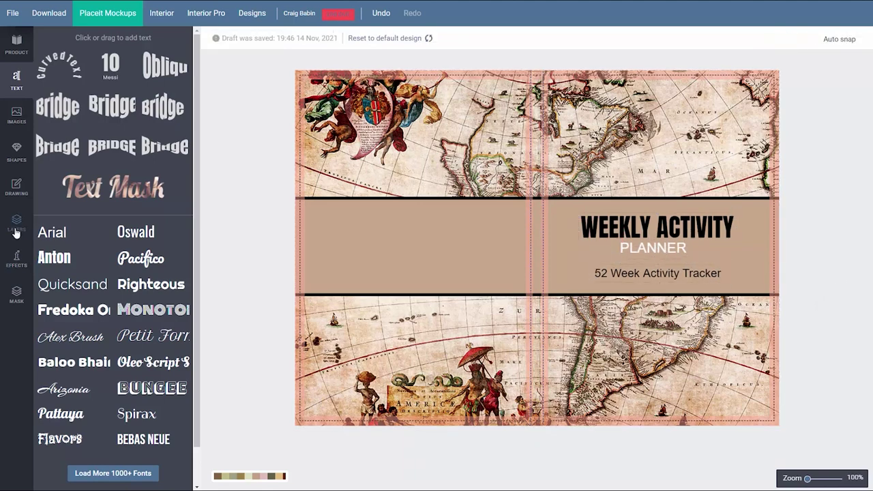
- Add a square shape, fill it red, and size and position it as a spacing guide beside the WEEKLY ACTIVITY title
left_click(16, 151)
left_click(118, 357)
left_click(217, 37)
left_click(296, 111)
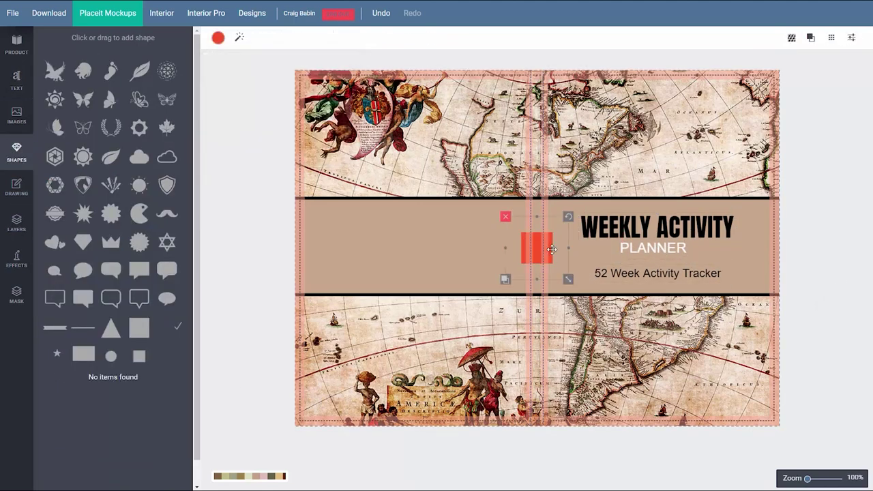
left_click_drag(537, 249, 573, 231)
left_click_drag(589, 260, 754, 225)
- Duplicate the red square so one sits at each end of the WEEKLY ACTIVITY title, and center the title between them
key("ctrl+c")
key("ctrl+v")
left_click(705, 229)
left_click(825, 203)
left_click(657, 227)
left_click(821, 256)
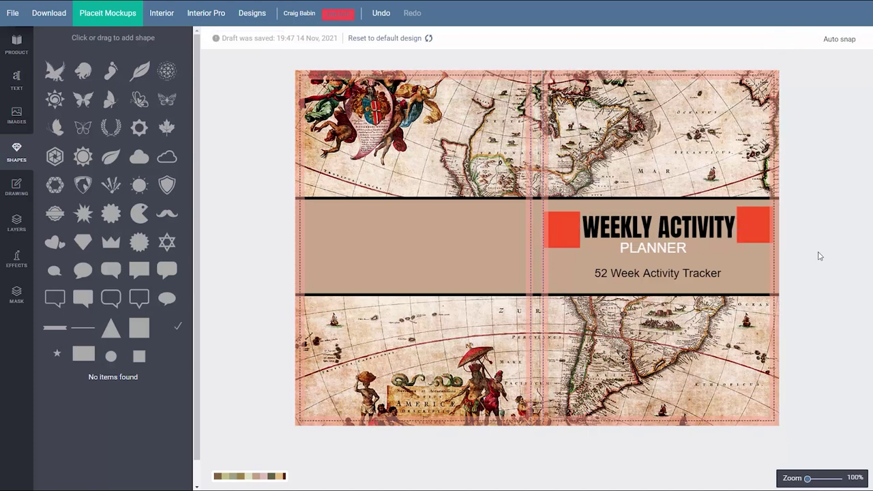
- Enlarge the red square beside the spine, delete the other one, and place a copy of the enlarged square at the front cover's outer margin
mouse_move(577, 253)
left_mouse_down()
mouse_move(578, 266)
mouse_move(596, 251)
mouse_move(581, 262)
left_mouse_up()
left_click(754, 225)
key("Delete")
key("ctrl+c")
key("ctrl+v")
left_click_drag(636, 269, 746, 248)
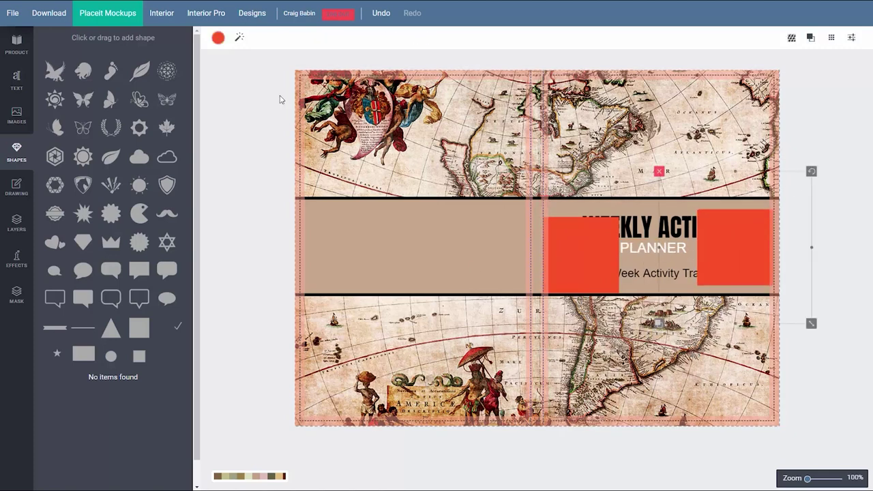
- Lock both red square layers and nudge the PLANNER text right until it is centered between the squares
left_click(16, 222)
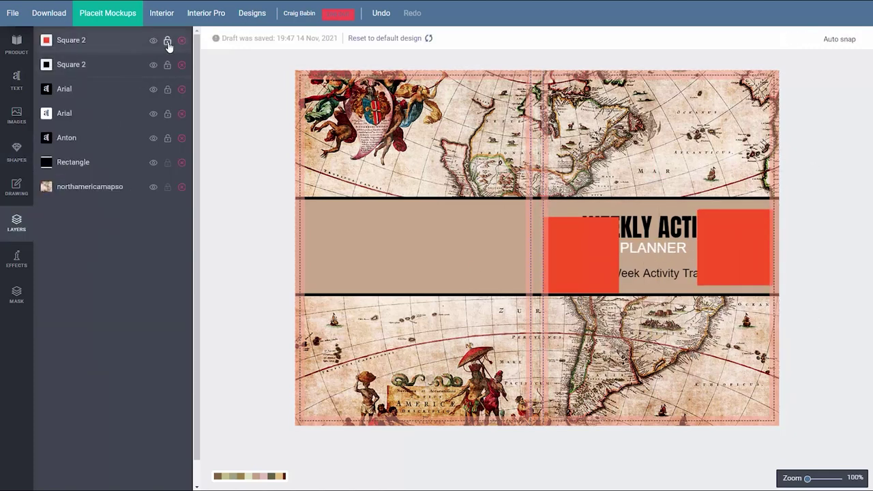
left_click(648, 251)
key("Right")
key("Right")
key("Right")
key("Right")
key("Right")
key("Right")
key("Right")
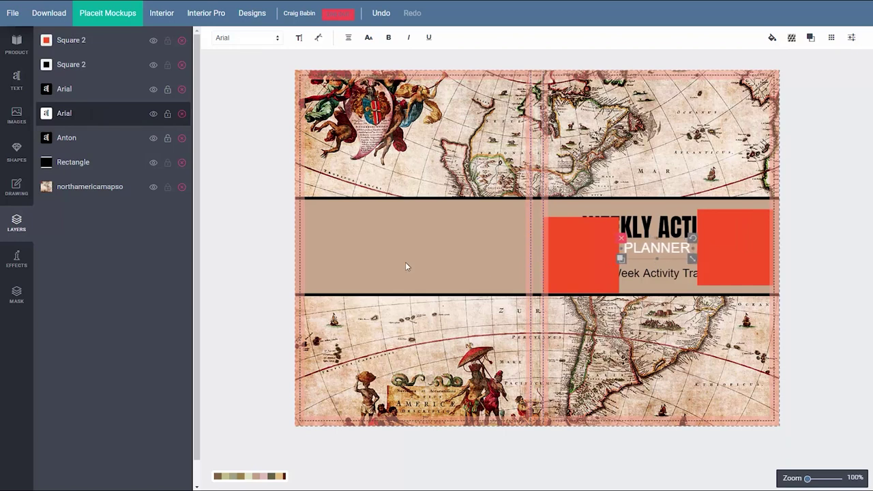
left_click(640, 286)
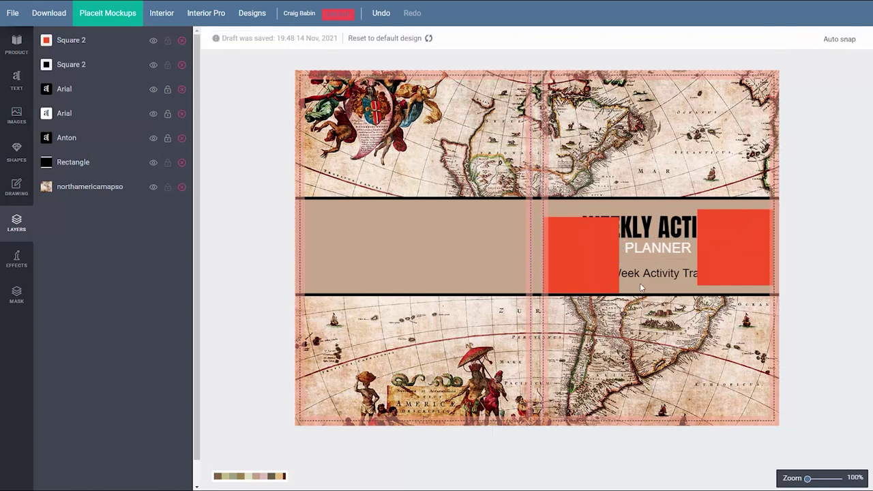
- Use smaller red squares to check the spacing around the 52 Week Activity Tracker line, and delete both guide squares
left_click(719, 252)
key("Delete")
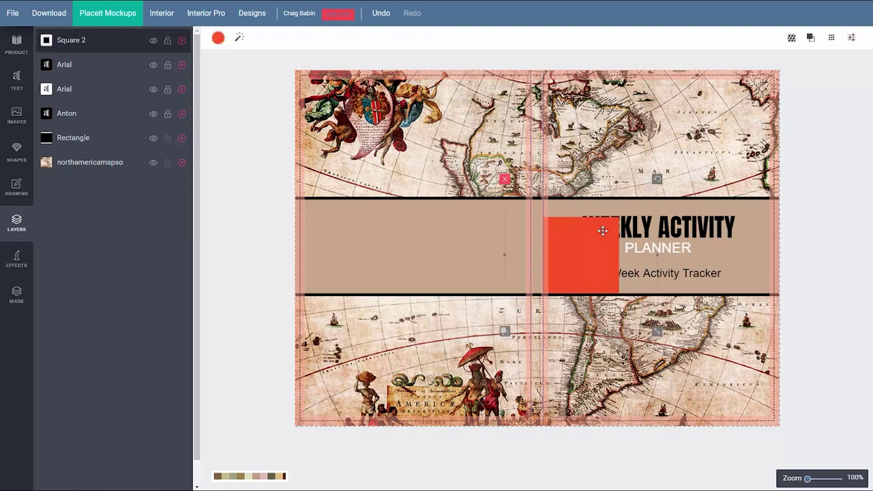
left_click(567, 257)
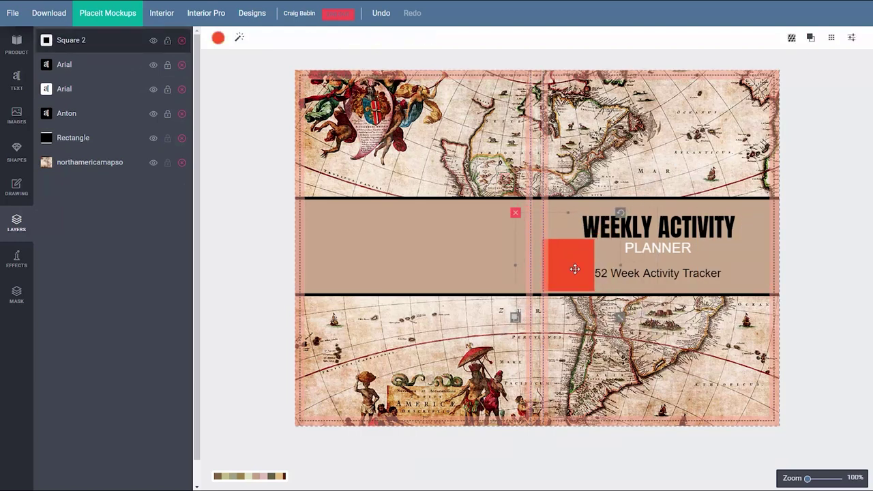
key("ctrl+z")
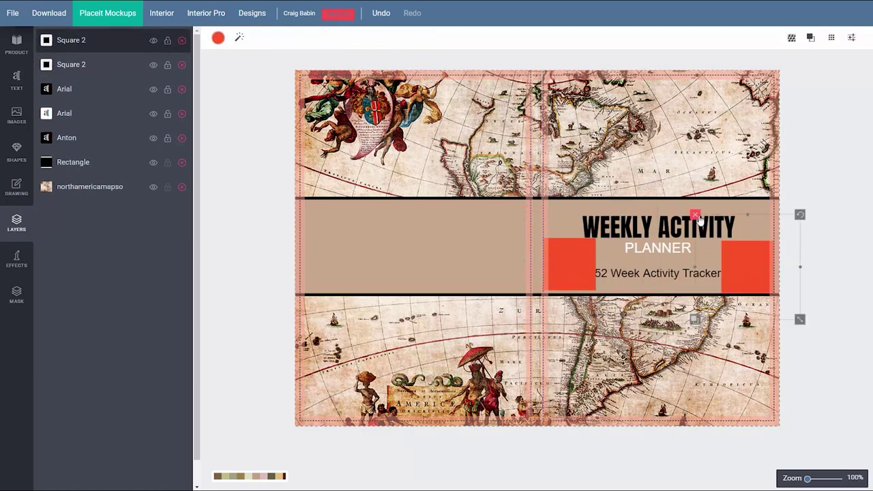
left_click(695, 215)
left_click(520, 217)
- Set the font size of the PLANNER text to 32px and deselect it
left_click(657, 248)
left_click(17, 81)
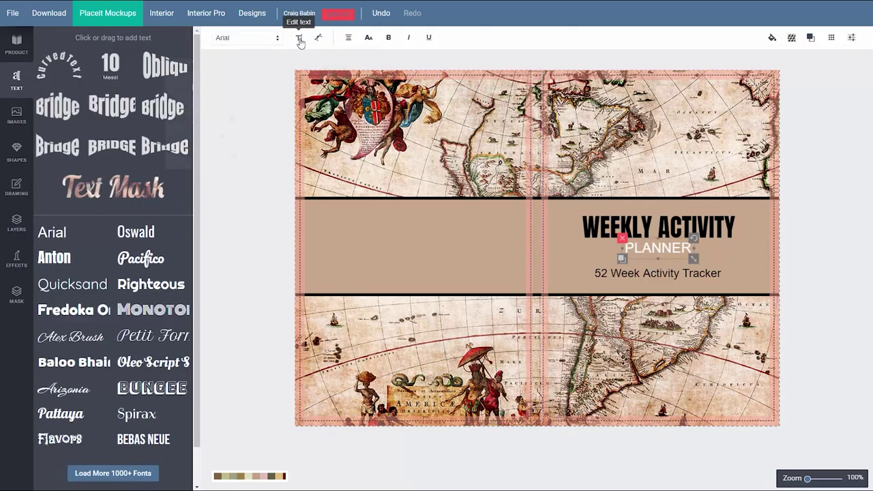
left_click(300, 39)
left_click_drag(232, 120, 233, 122)
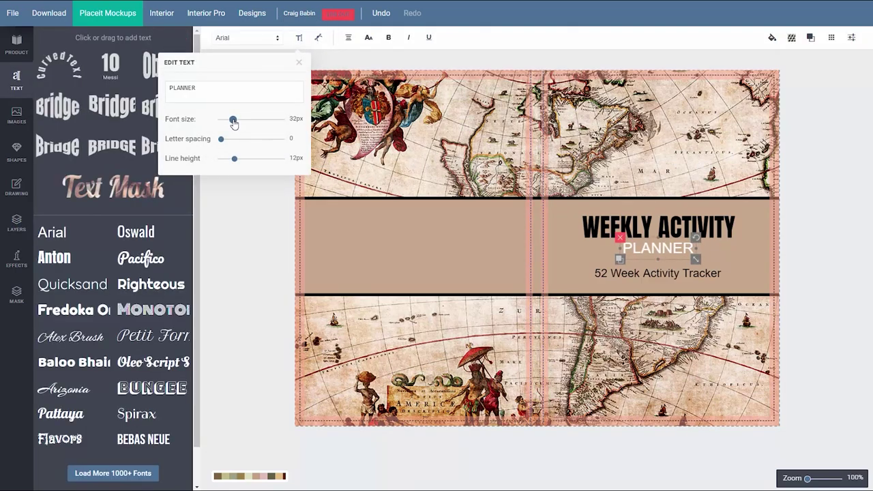
left_click(289, 68)
left_click(805, 322)
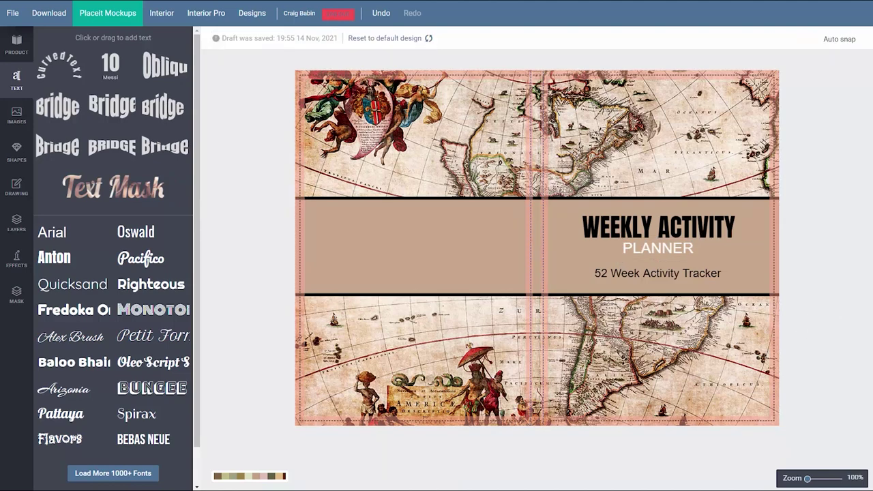
- Download the finished cover design as a PDF and save it to the Downloads folder as 6x9_BW_150__4987
left_click(16, 44)
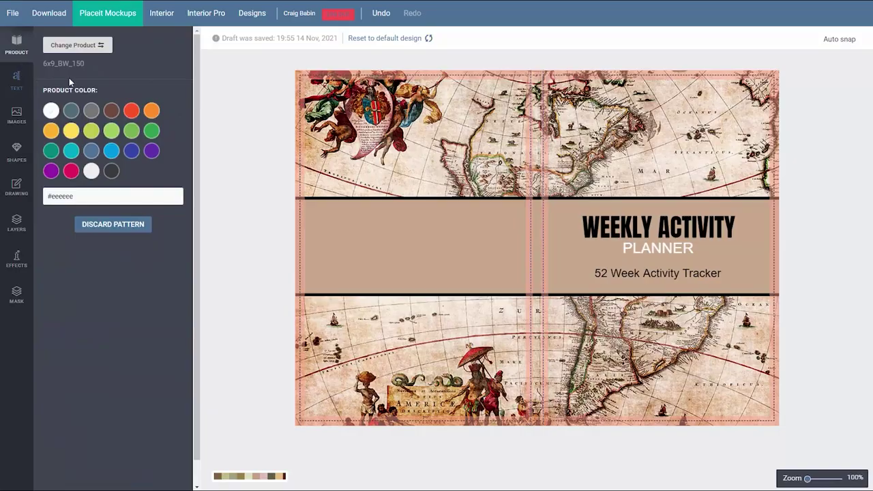
left_click(55, 13)
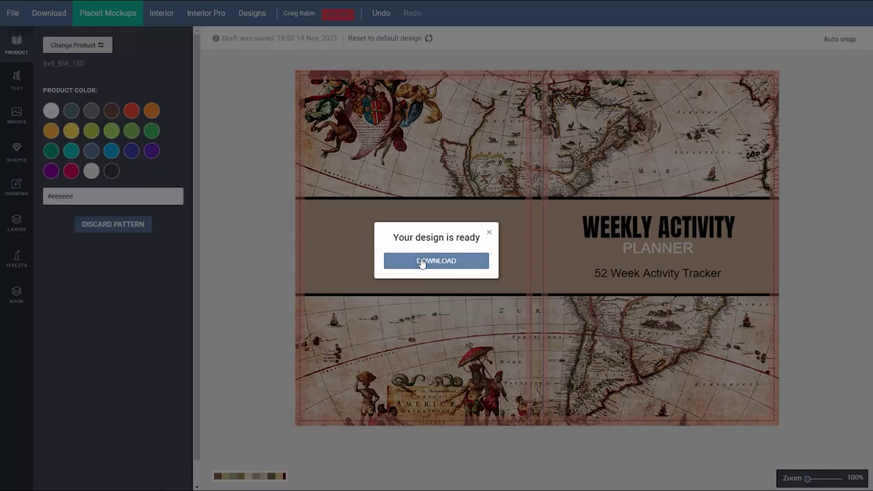
left_click(421, 261)
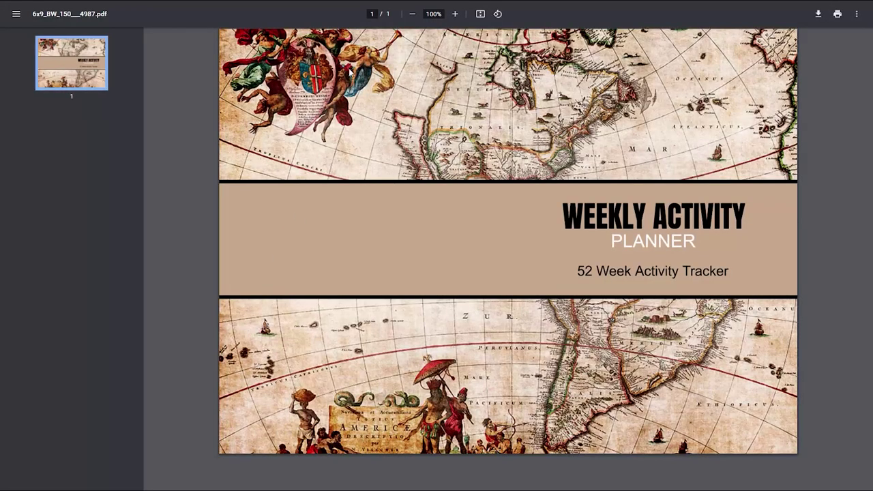
left_click(411, 14)
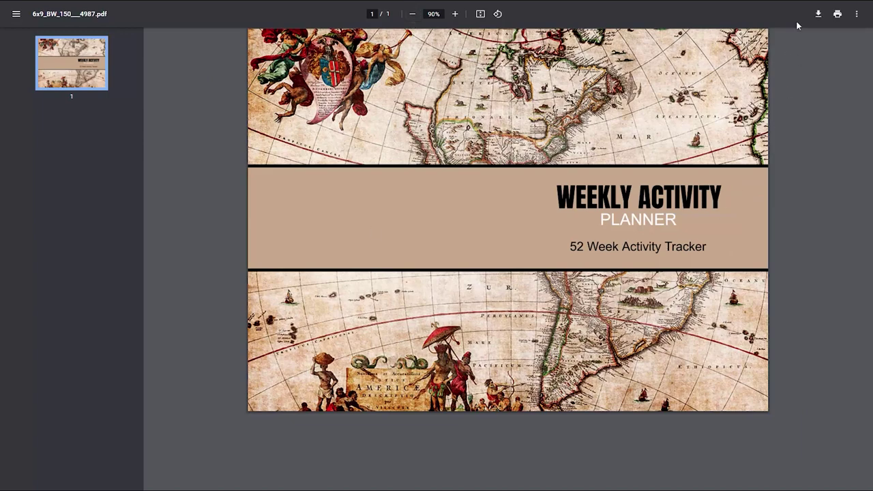
left_click(818, 14)
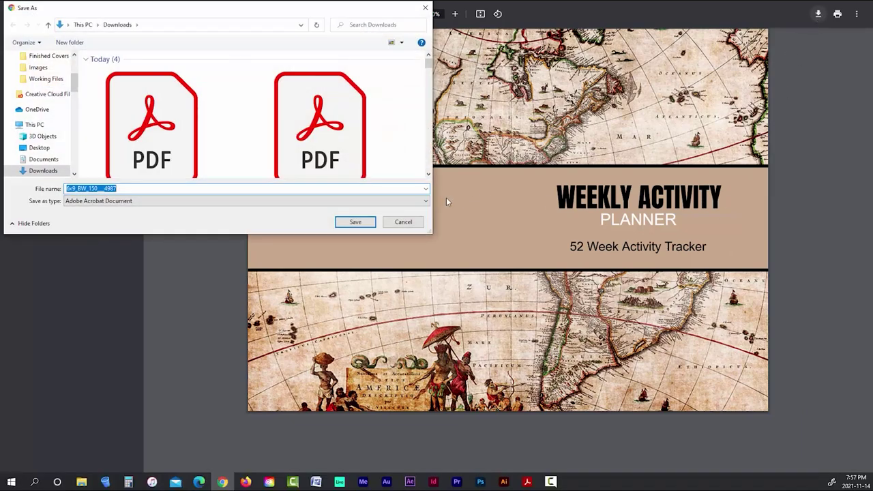
left_click(367, 222)
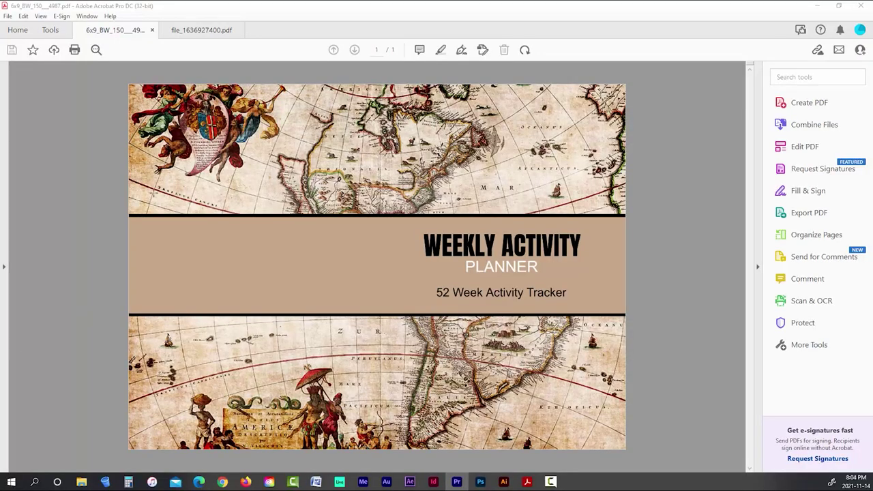
- Review the interior file_1636927400.pdf in Acrobat, checking the order of its birthday reminder, weekly planner and to-do list pages
left_click(197, 30)
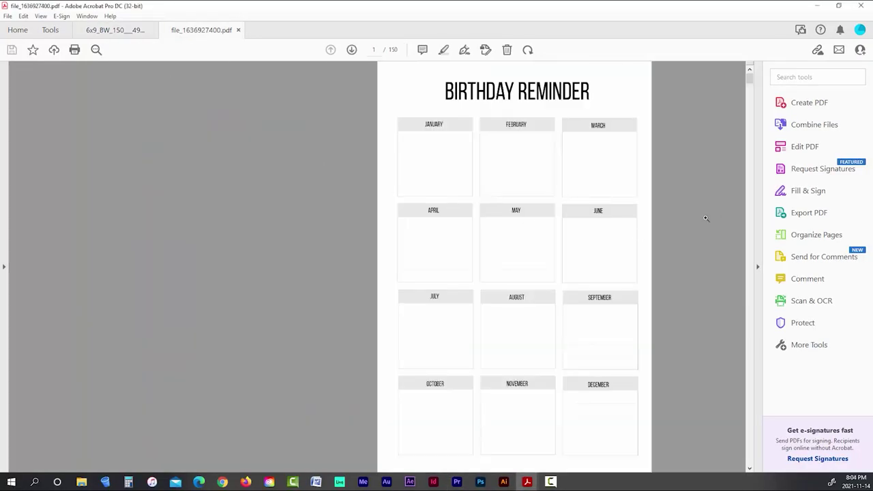
scroll(703, 220, "down", 10)
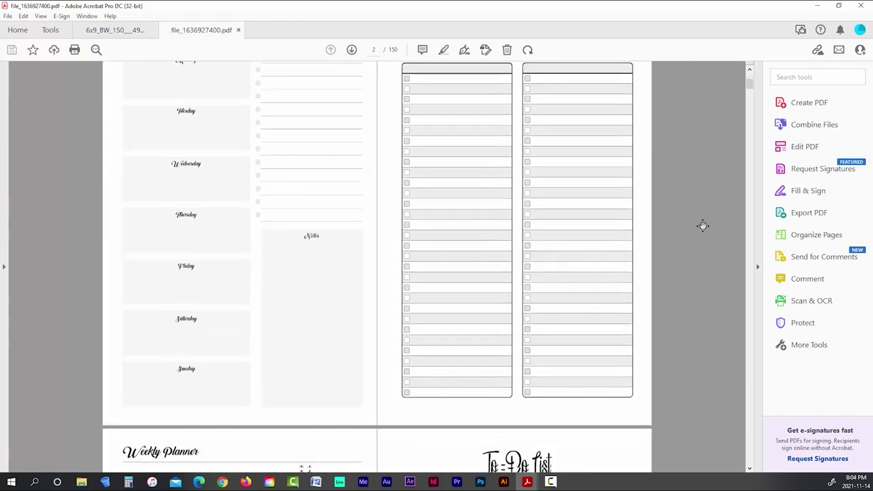
scroll(703, 224, "down", 5)
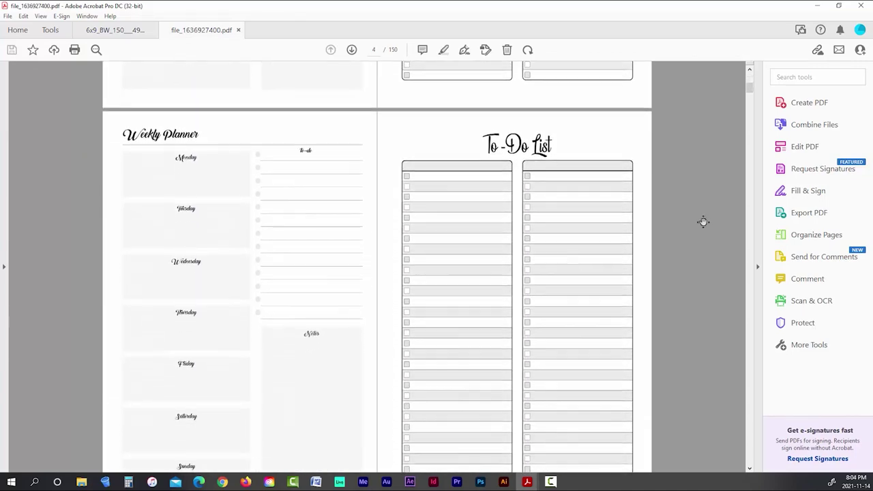
scroll(703, 222, "down", 6)
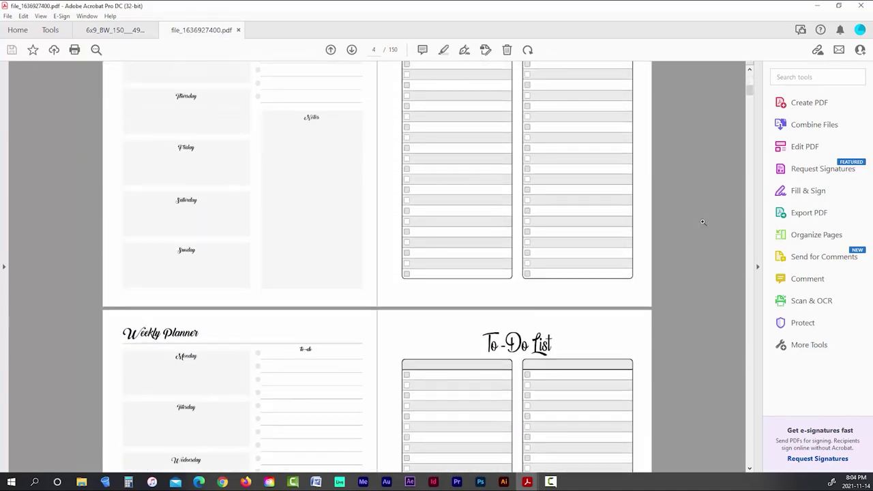
scroll(702, 222, "down", 1)
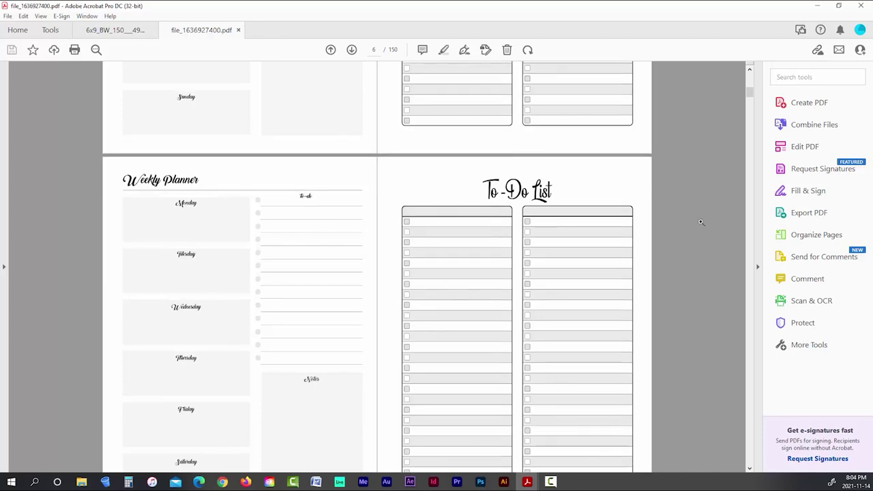
left_click(817, 5)
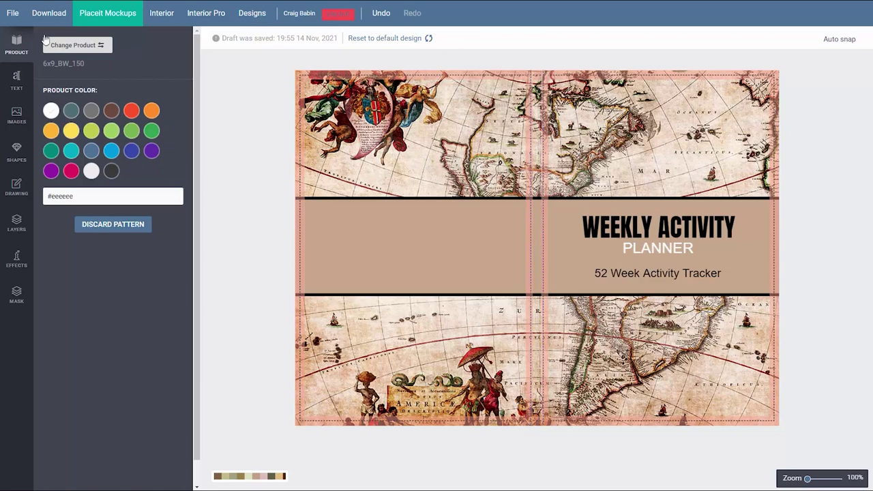
- Save the cover as a new design in My Designs and check that it is listed among the design templates
left_click(13, 15)
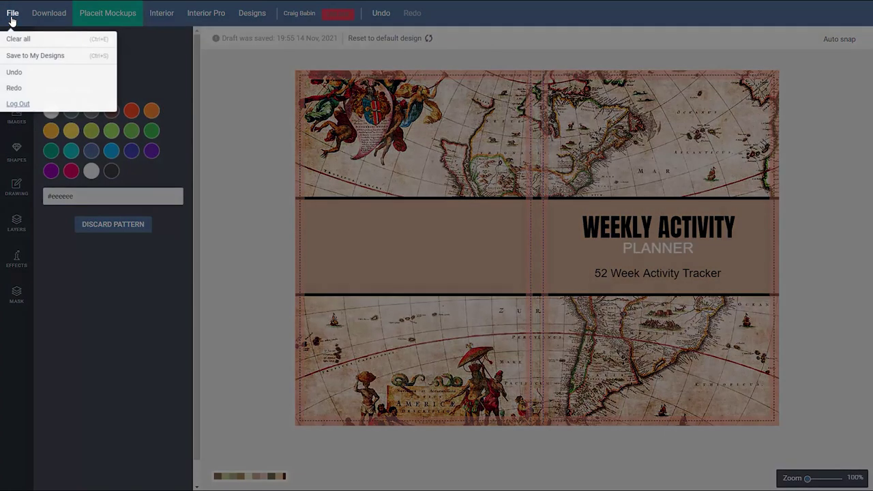
left_click(36, 57)
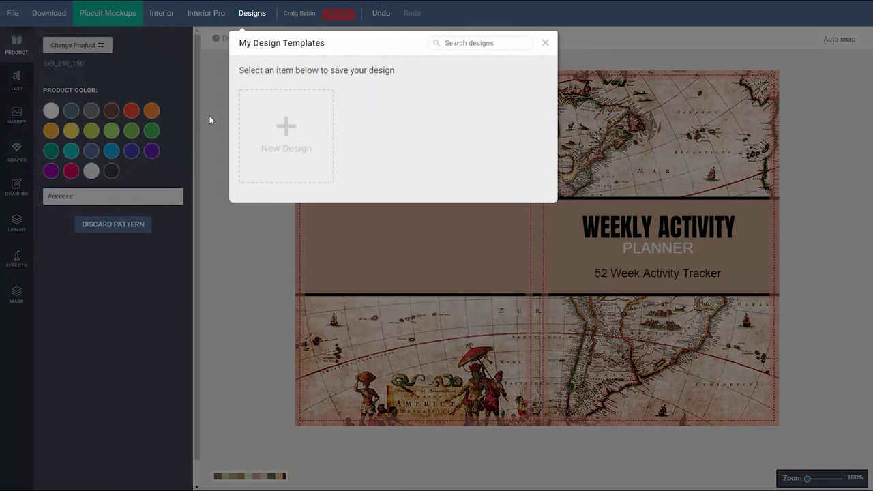
left_click(287, 128)
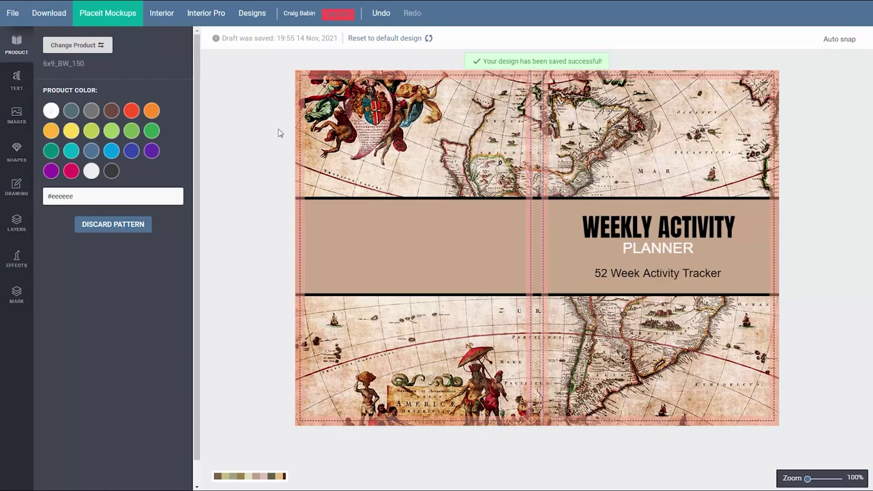
left_click(249, 14)
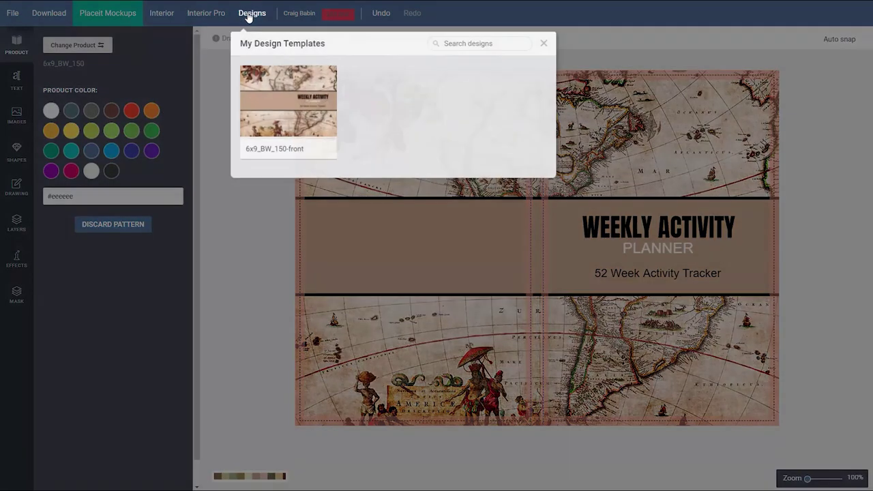
mouse_move(298, 108)
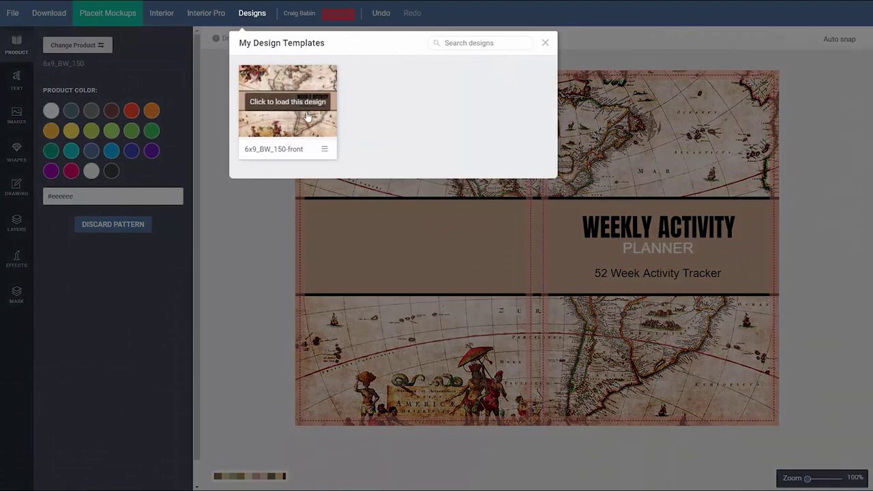
left_click(545, 44)
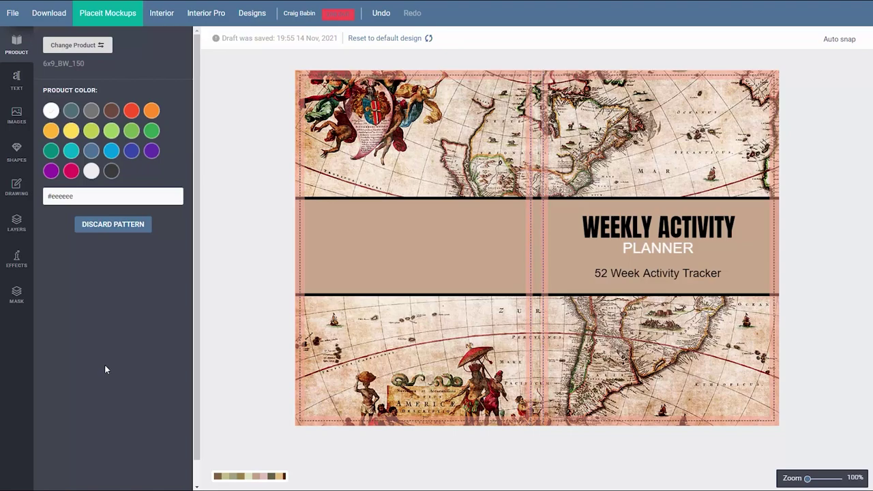
- Change the product to an Interior template with 6 x 9 in trim size, 120 pages and no bleed
left_click(76, 47)
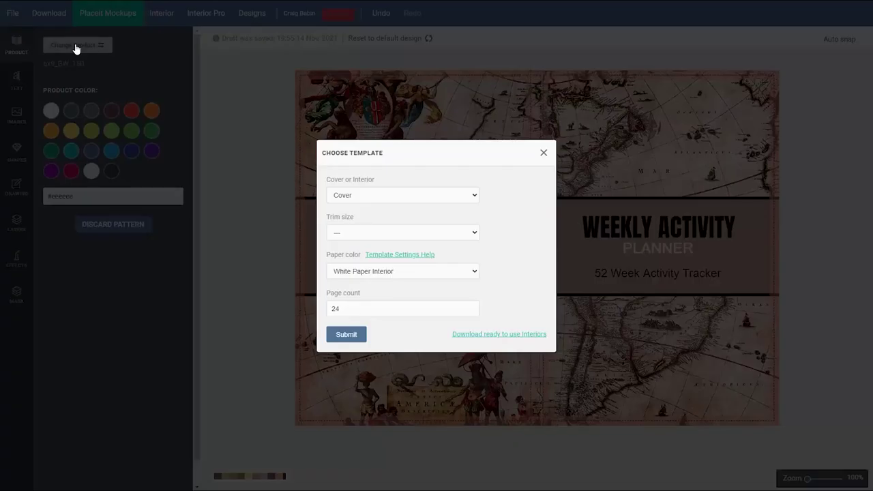
left_click(437, 198)
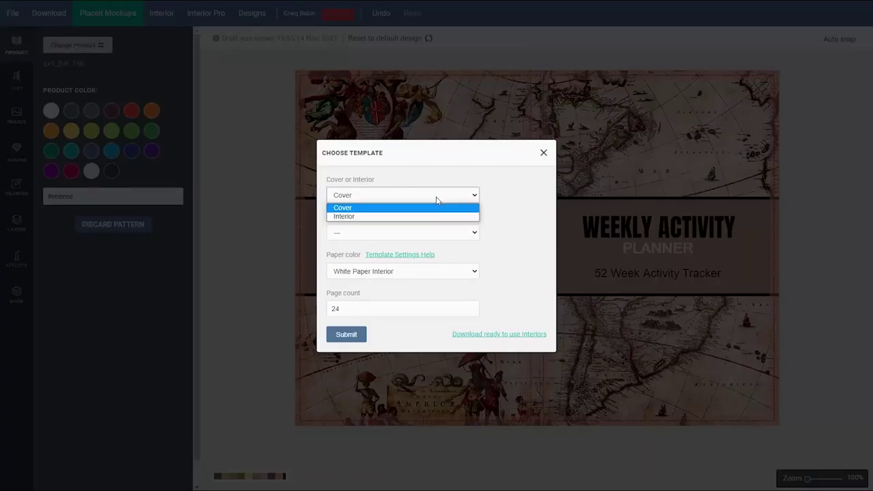
left_click(414, 216)
left_click(397, 238)
left_click(356, 281)
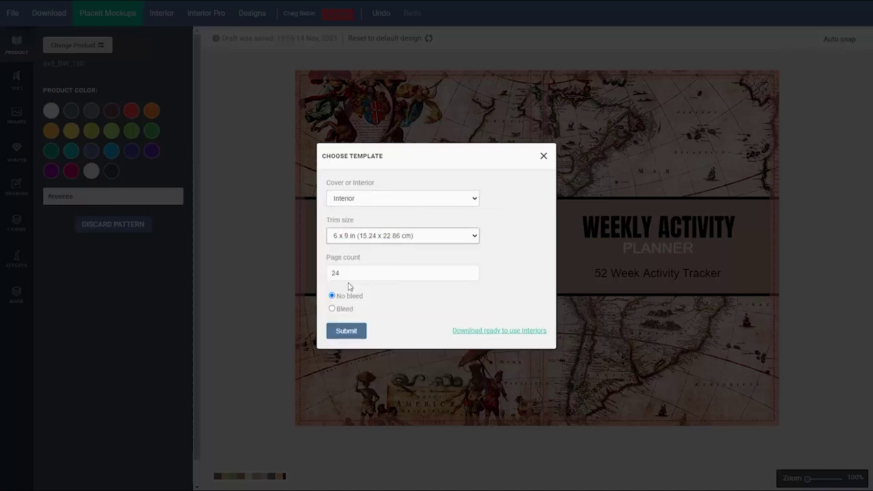
left_click_drag(345, 273, 320, 274)
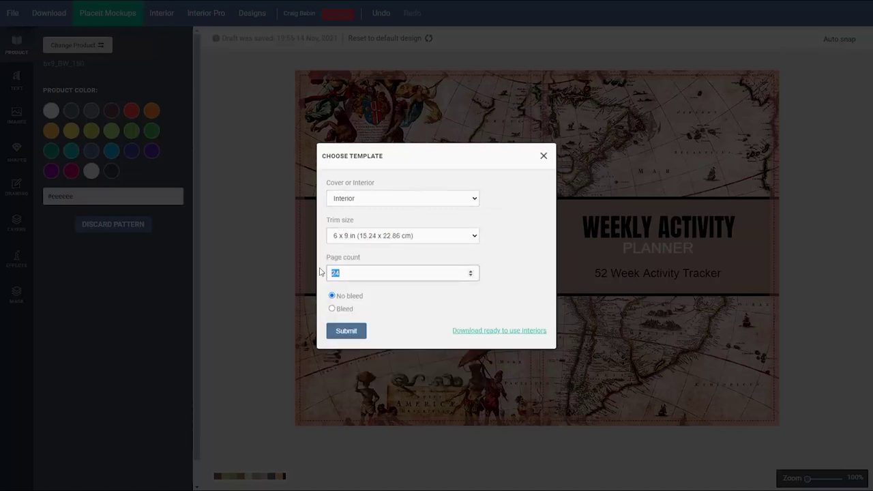
type("120")
left_click(348, 331)
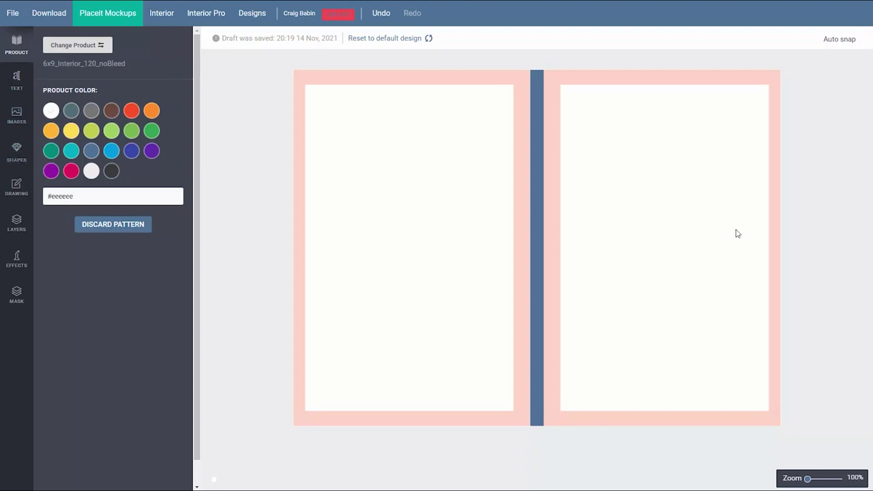
- Add a square with white fill and a thin gray outline, enlarged in the upper left corner of the left page
left_click(17, 151)
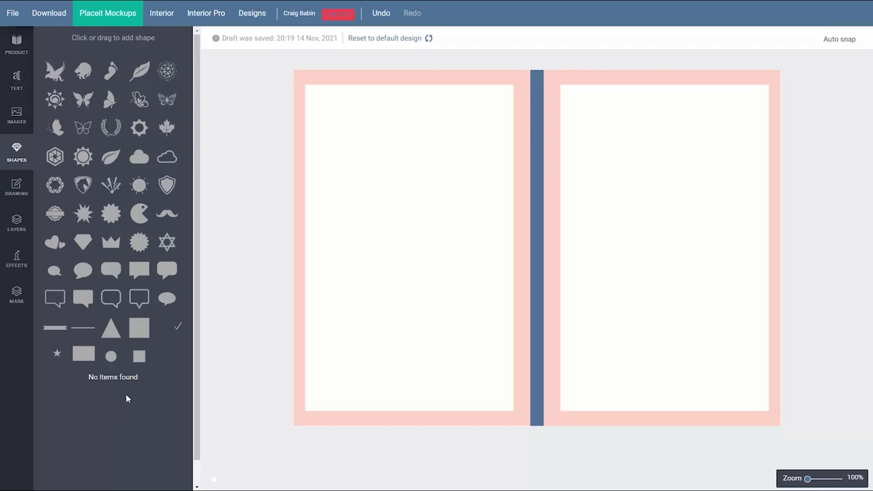
left_click(139, 356)
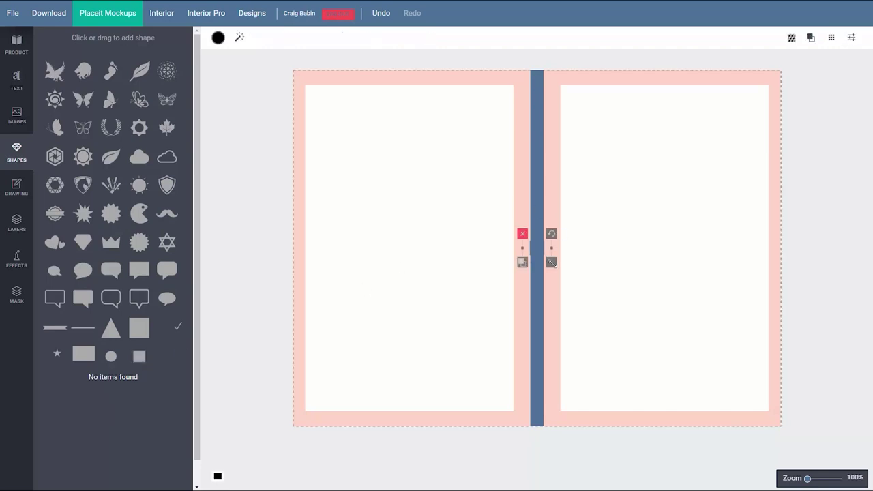
left_click(238, 37)
left_click(737, 74)
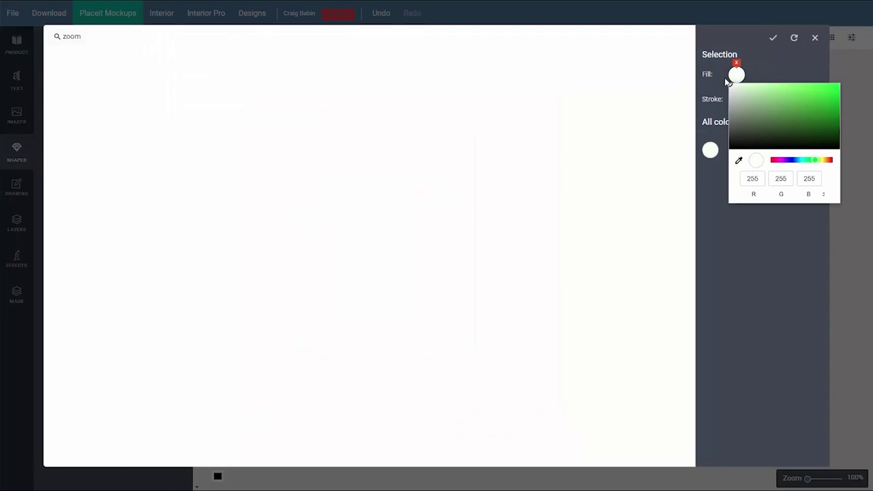
left_click(736, 99)
left_click(736, 99)
mouse_move(750, 150)
left_mouse_down()
mouse_move(723, 175)
mouse_move(714, 132)
left_mouse_up()
left_click(772, 37)
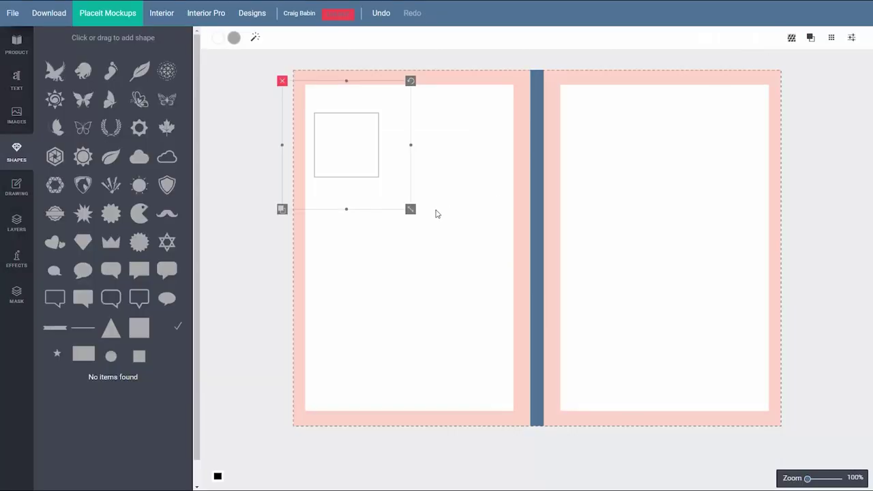
left_click(413, 282)
- Add an Anton text element in dark gray, enlarged and placed beside the square on the left page
left_click(17, 78)
left_click(55, 258)
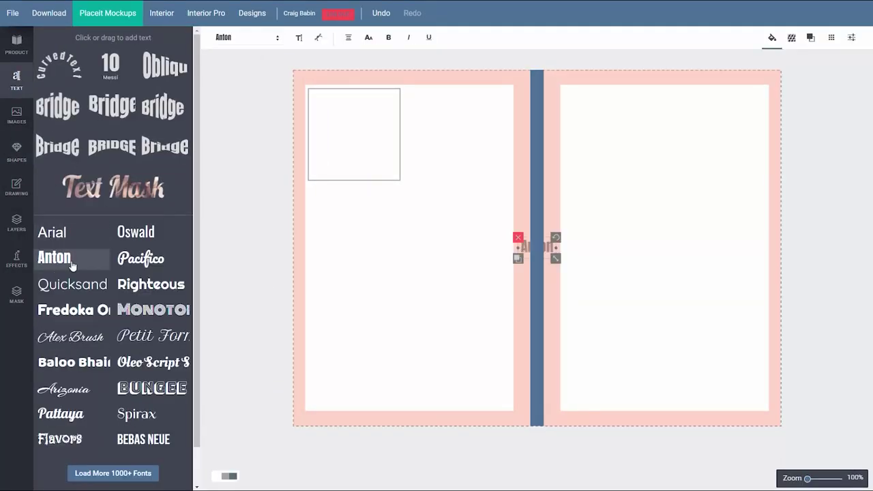
left_click(772, 37)
left_click(430, 261)
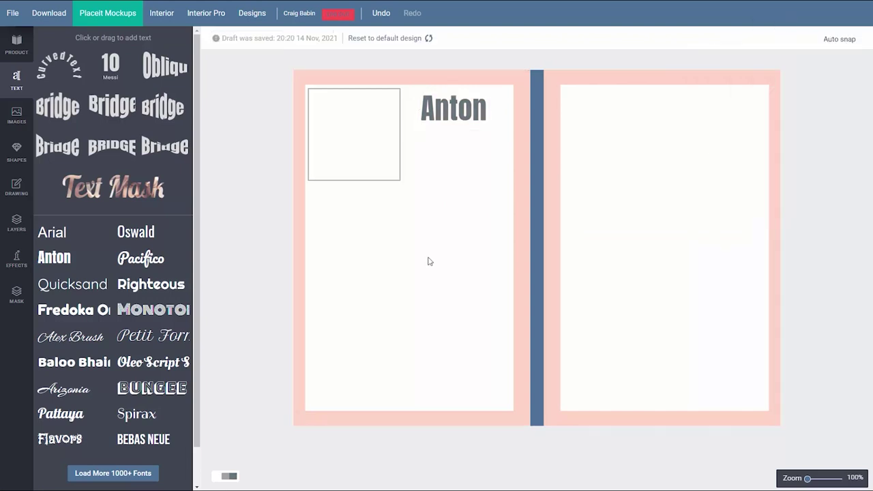
- Add an underlined Arial text element filled with blank spaces below the Anton text to form two writing lines
left_click(52, 232)
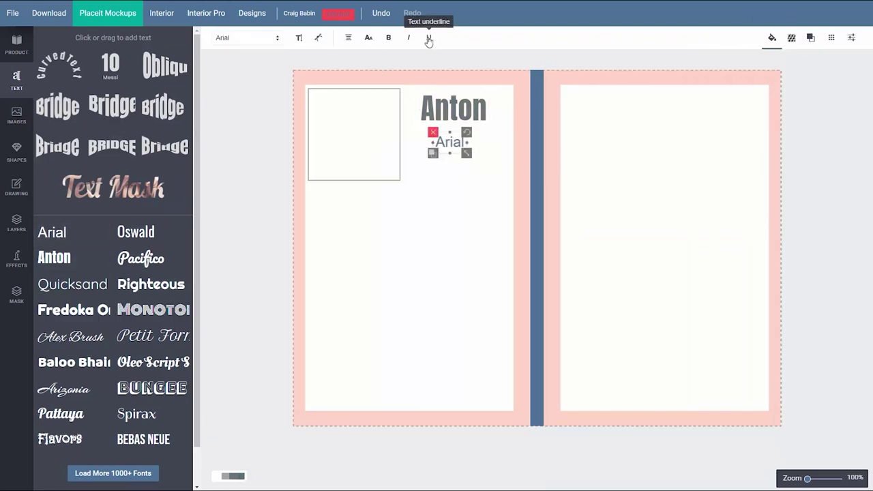
left_click(299, 37)
key("BackSpace")
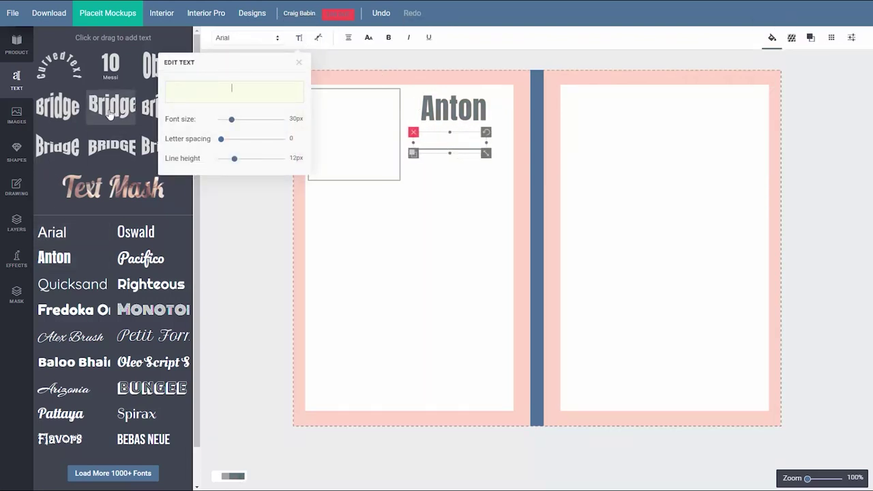
left_click(299, 62)
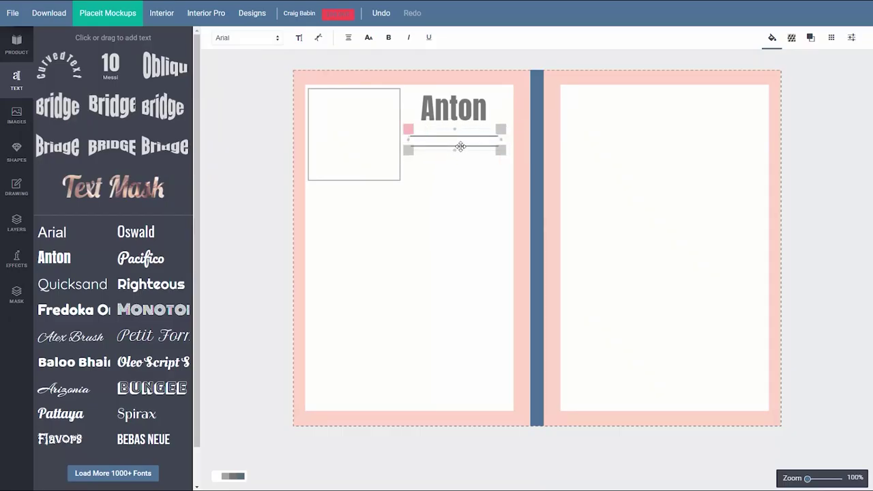
left_click(444, 250)
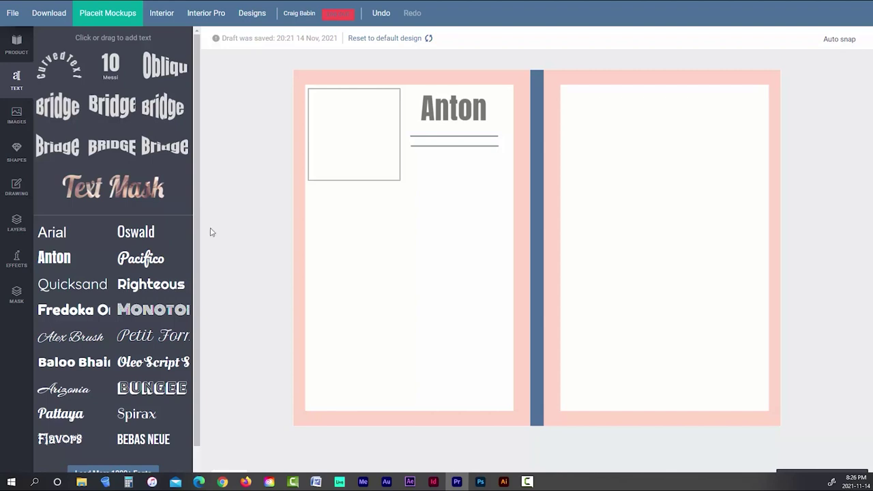
- Delete the square, the Anton text and the writing lines from the left page
left_click(333, 152)
key("Delete")
left_click(436, 116)
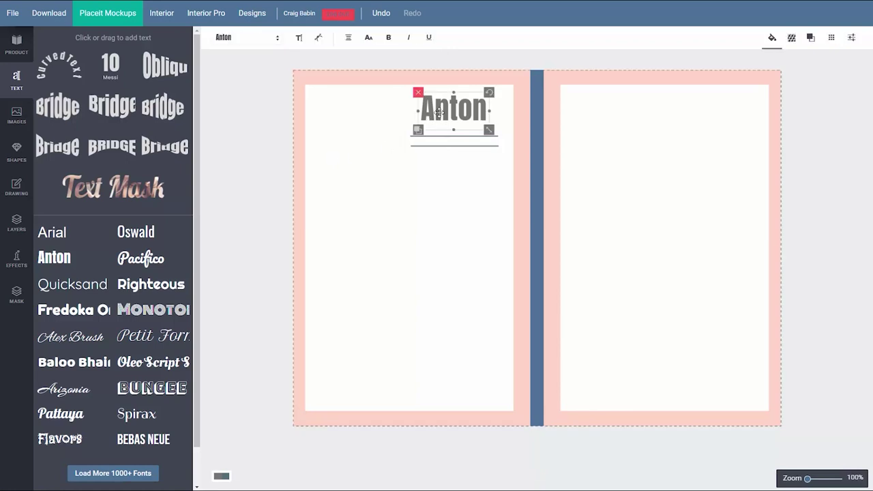
key("Delete")
left_click(440, 136)
left_click(442, 142)
left_click(440, 136)
key("Delete")
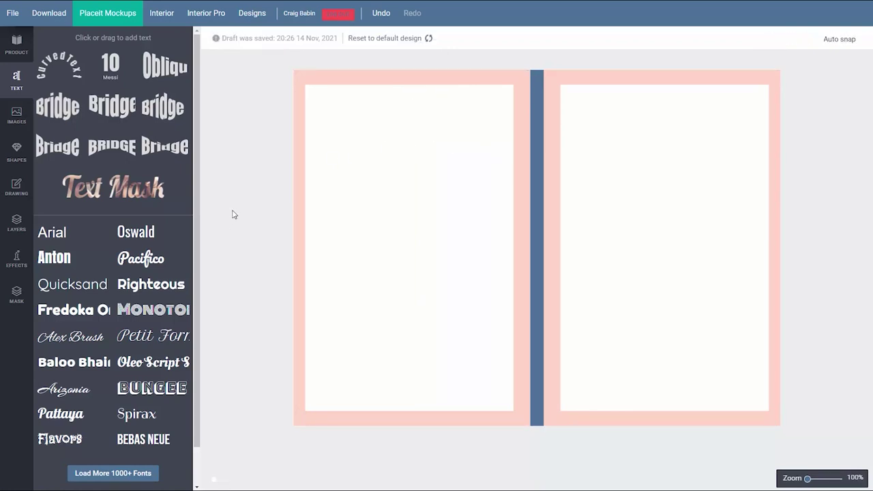
- Generate a one-page 6 x 9 Journal interior without bleed in the Interior Generator and save its PDF
left_click(17, 44)
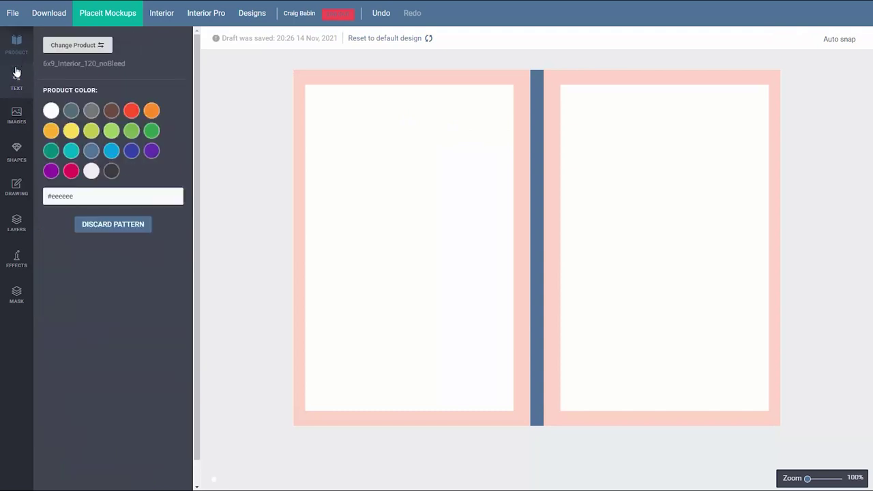
left_click(159, 12)
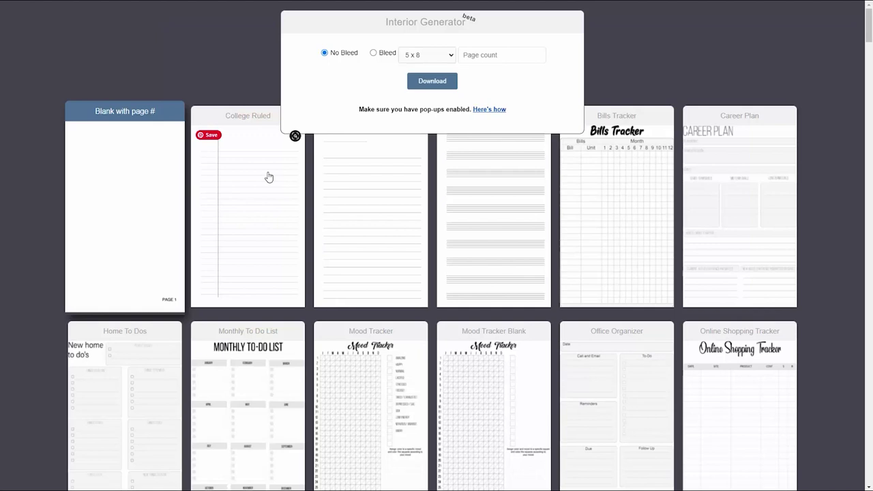
left_click(343, 202)
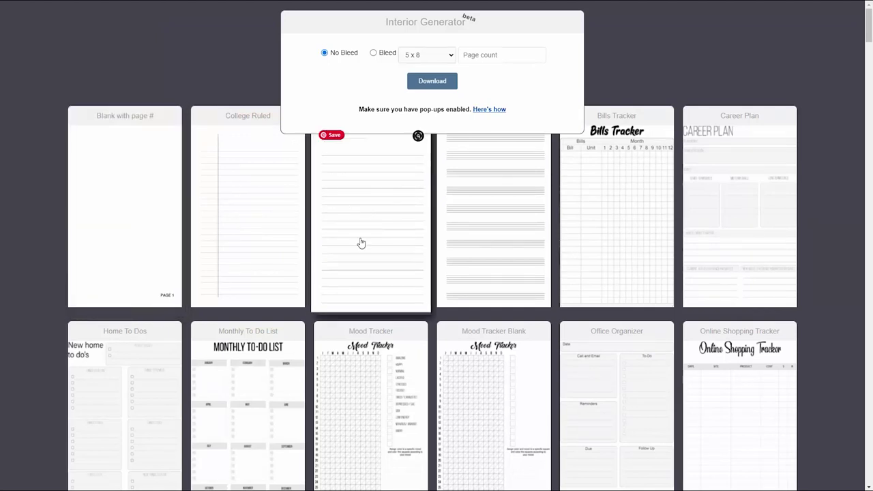
left_click(449, 58)
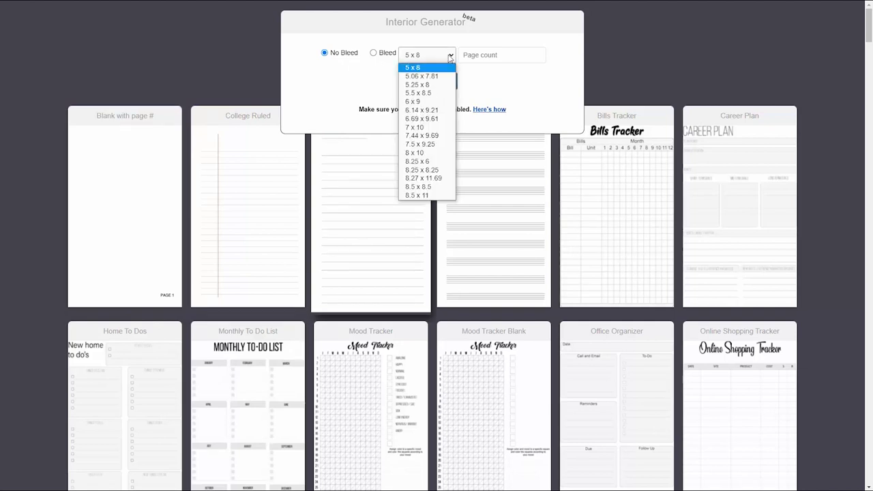
left_click(415, 101)
left_click(470, 56)
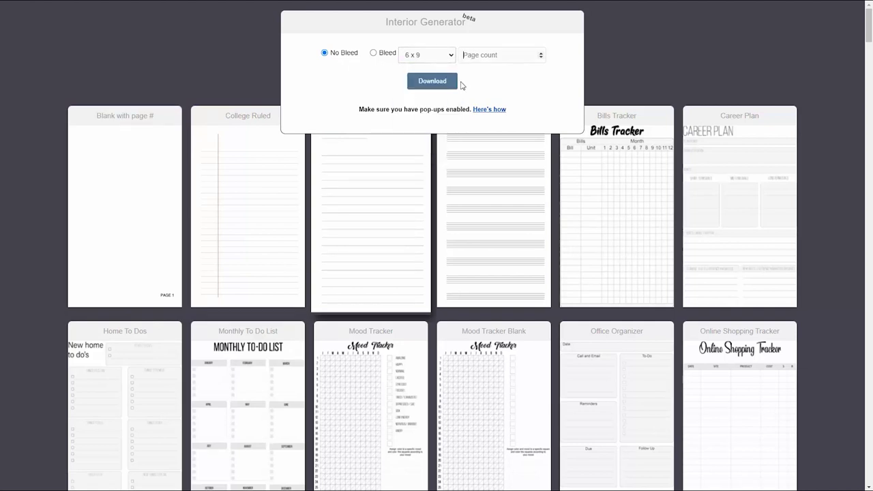
type("1")
left_click(443, 83)
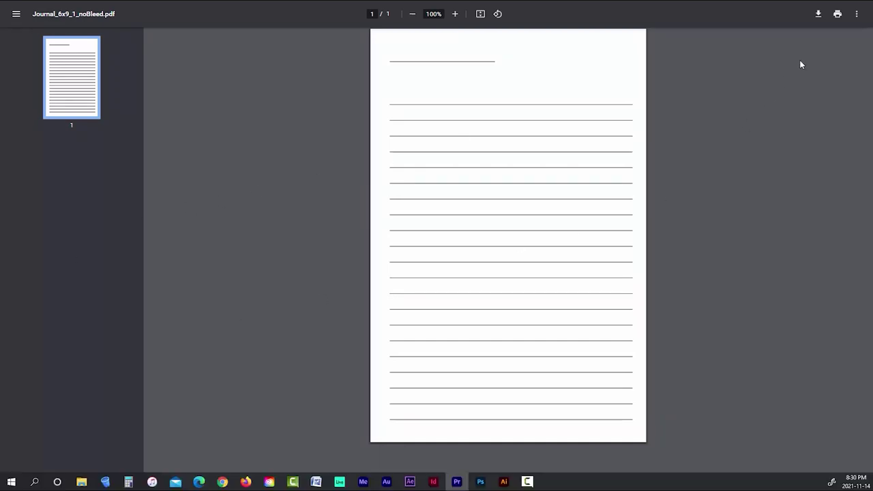
left_click(818, 15)
left_click(354, 223)
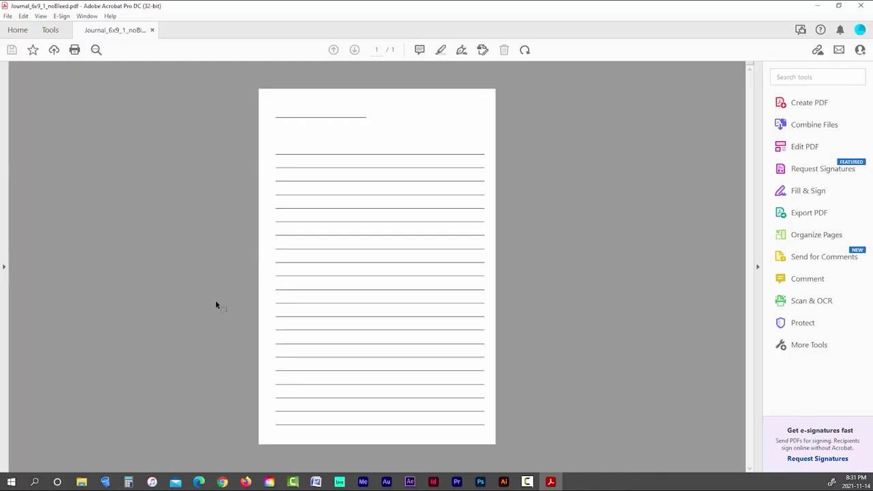
- In Adobe Acrobat, save the journal page to the Desktop as a PNG named Temp
left_click(8, 15)
left_click(49, 104)
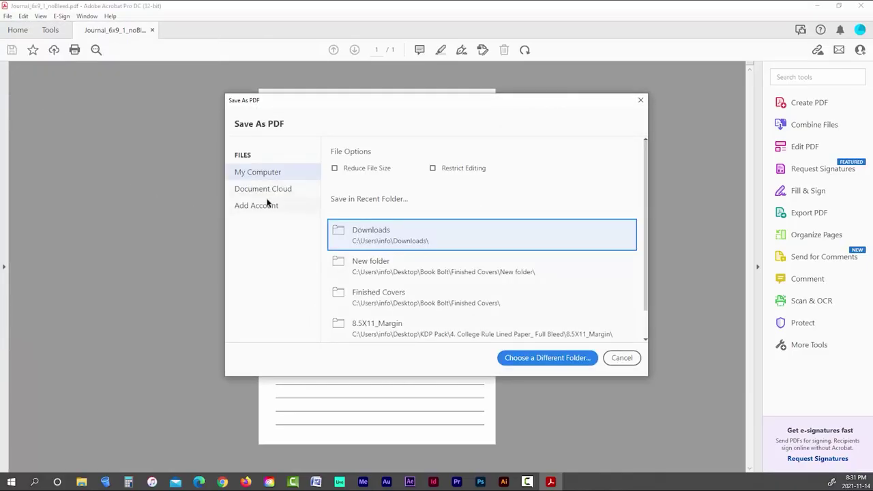
left_click(542, 359)
scroll(41, 115, "up", 2)
left_click(39, 96)
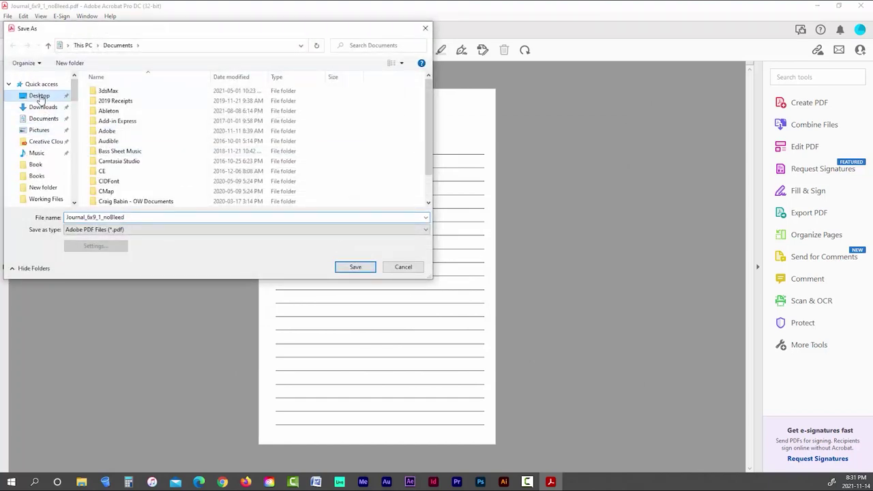
left_click(133, 217)
left_click_drag(134, 217, 68, 217)
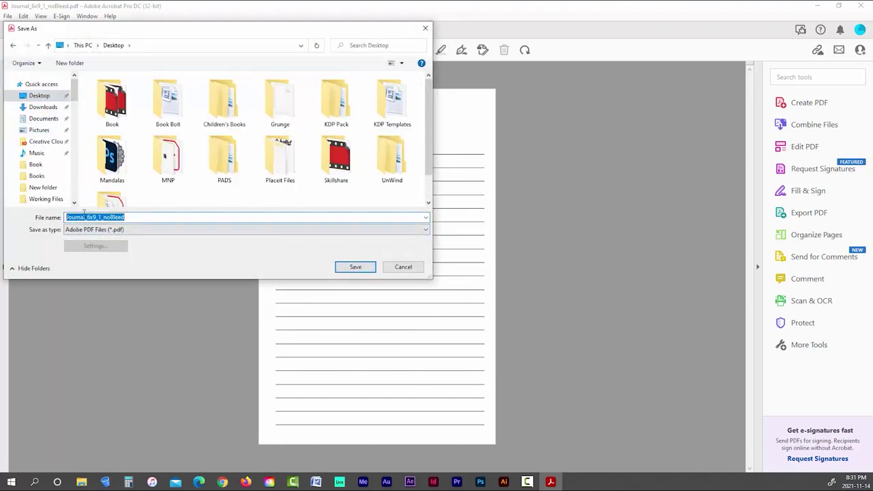
type("Temp")
left_click(137, 230)
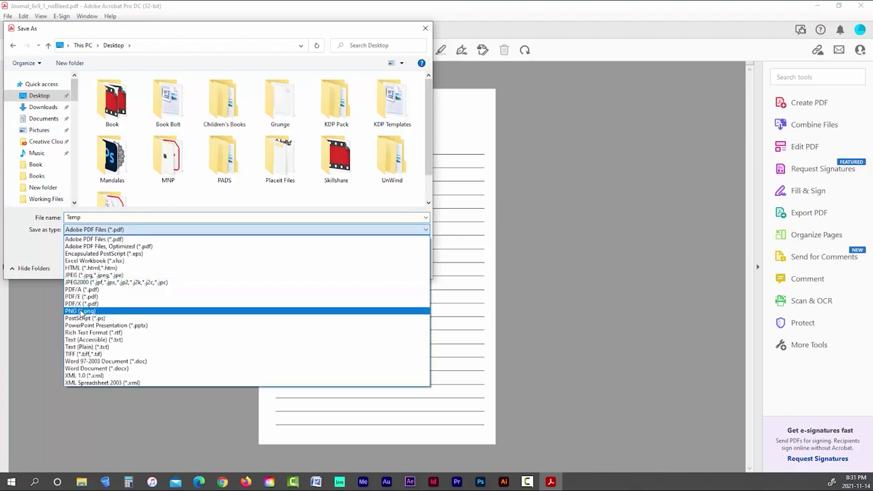
left_click(81, 312)
left_click(353, 267)
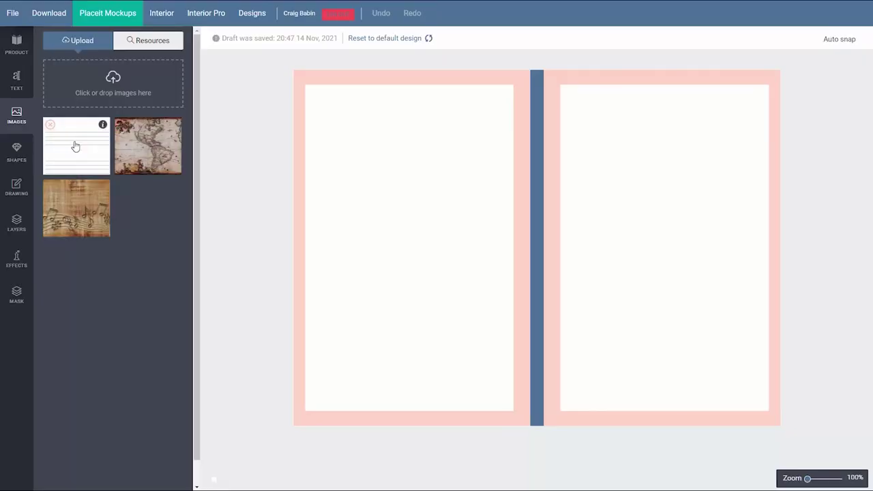
- In the Book Bolt designer, add the uploaded lined-page image and enlarge and align it to fill the left page
left_click(68, 148)
left_click_drag(479, 205, 353, 195)
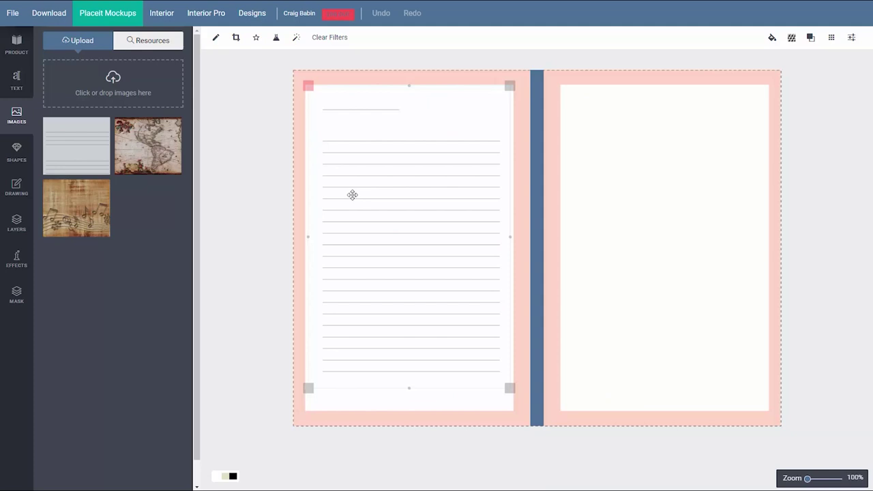
left_click_drag(352, 195, 352, 202)
left_click_drag(510, 391, 516, 403)
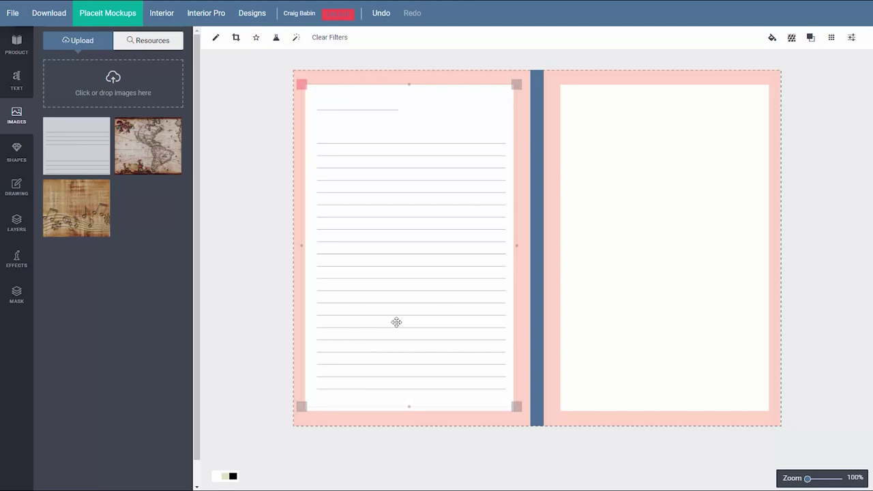
left_click_drag(516, 406, 520, 413)
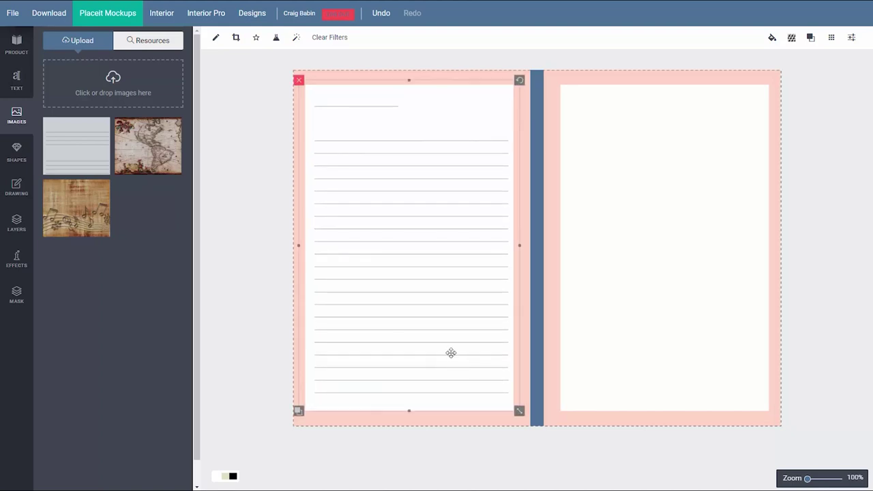
left_click_drag(451, 354, 449, 357)
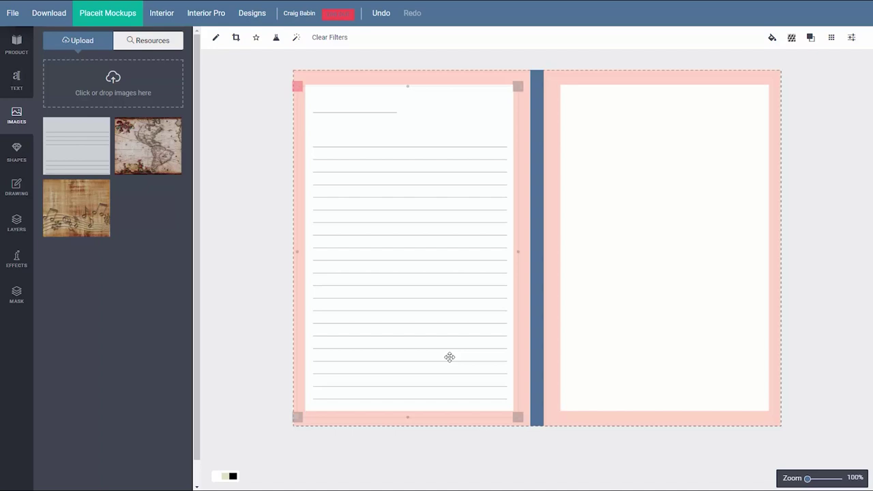
left_click_drag(450, 358, 449, 357)
left_click_drag(518, 417, 518, 417)
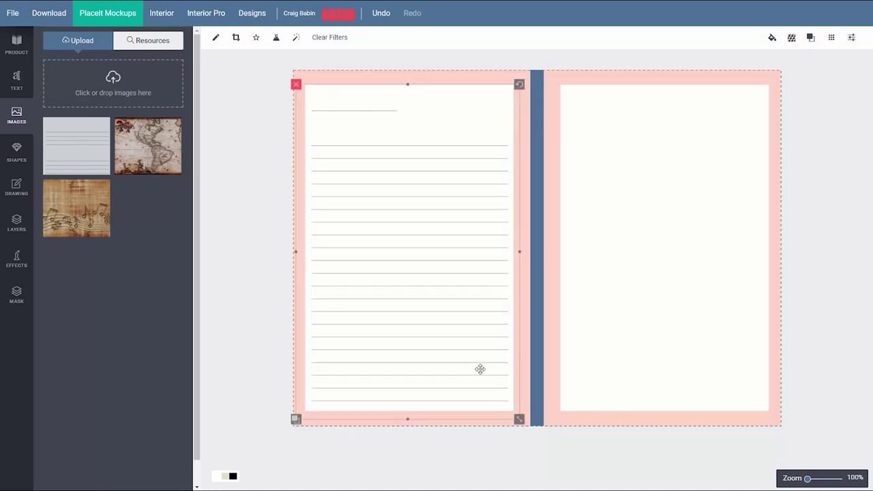
left_click_drag(454, 334, 453, 335)
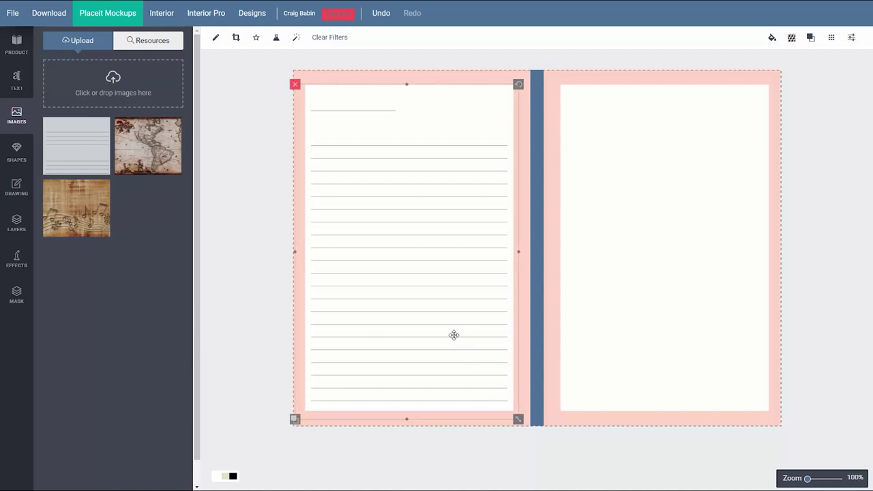
- Duplicate the lined-page image and place the copy on the right page
left_click(295, 421)
left_click_drag(396, 362, 638, 333)
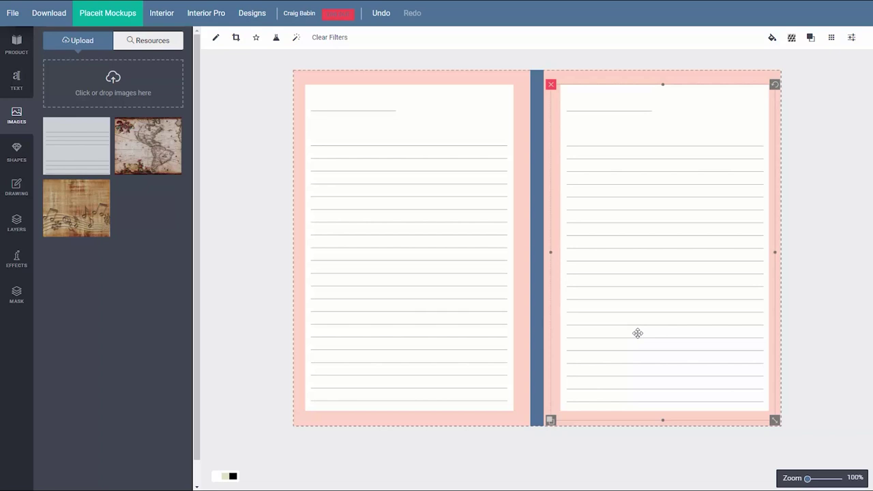
left_click(805, 296)
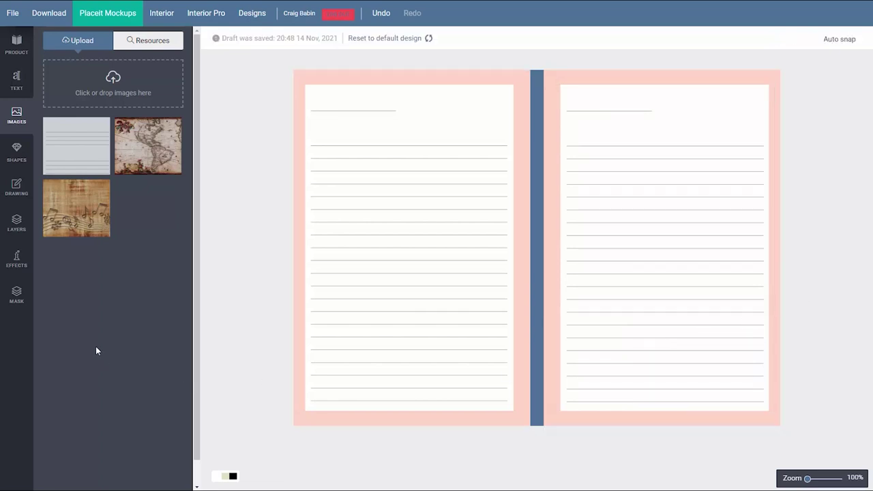
- Add the heart-winged butterfly shape, enlarged in the upper right corner of the left page, with gray fill #757575
left_click(16, 151)
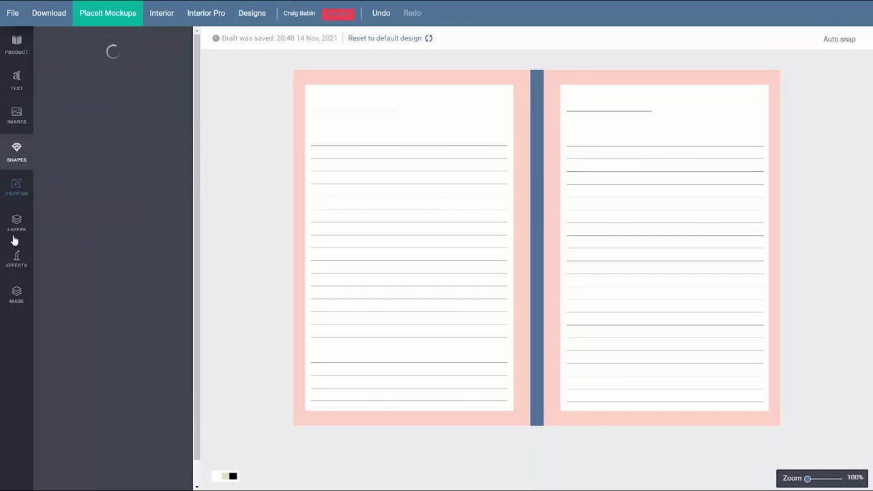
left_click(140, 103)
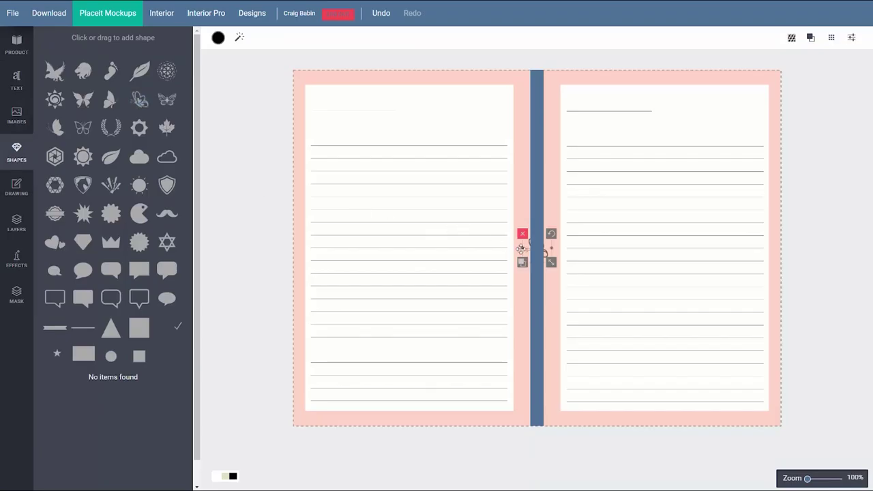
left_click_drag(536, 240, 508, 140)
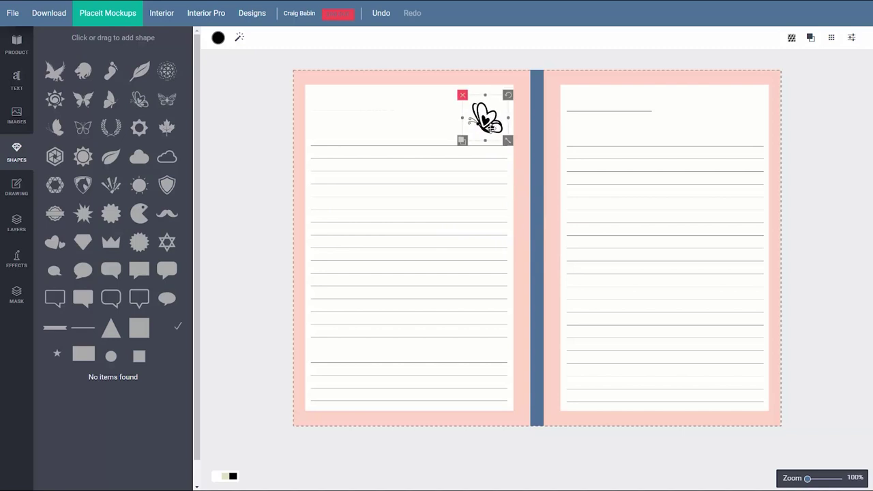
left_click(218, 38)
left_click(242, 121)
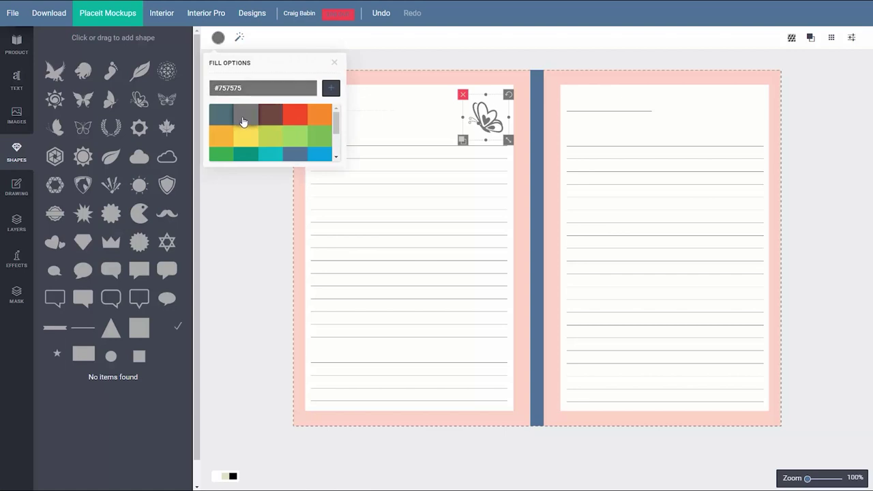
left_click(334, 63)
- Duplicate the butterfly and place the copy in the upper right corner of the right page
left_click(463, 142)
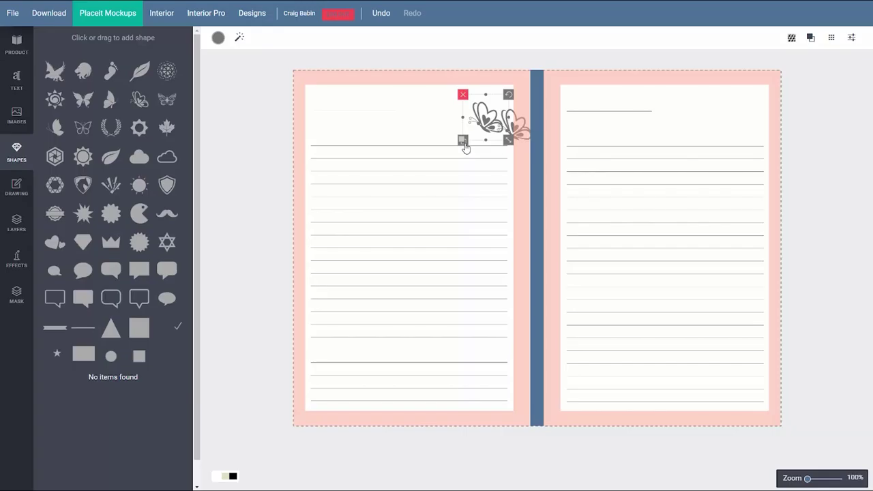
left_click_drag(518, 129, 753, 122)
left_click(827, 102)
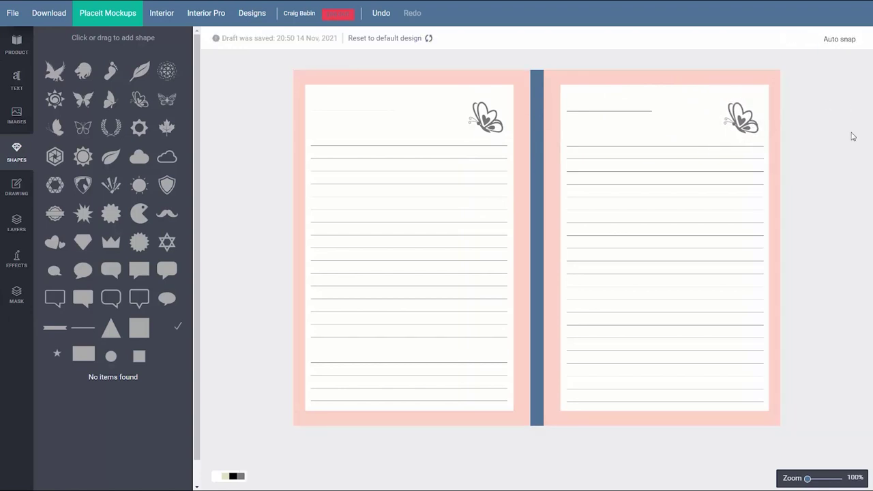
- Download the finished 120-page lined butterfly interior as a PDF and save it to the computer
left_click(45, 12)
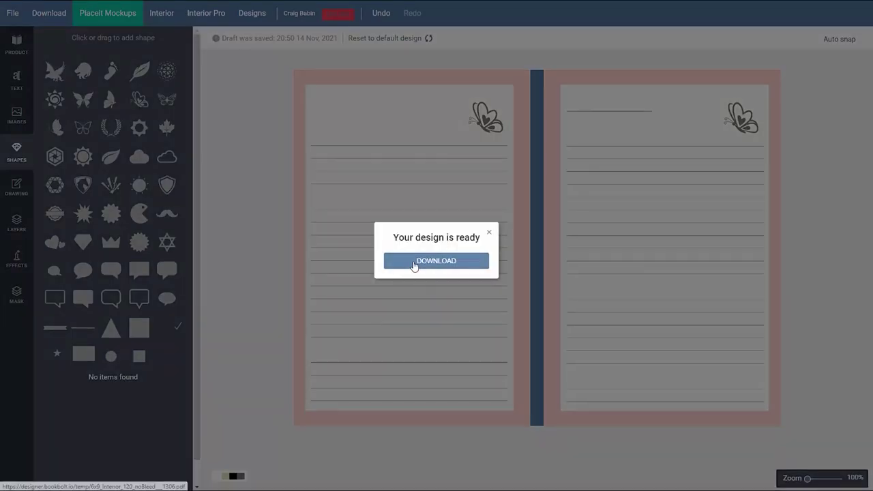
left_click(406, 267)
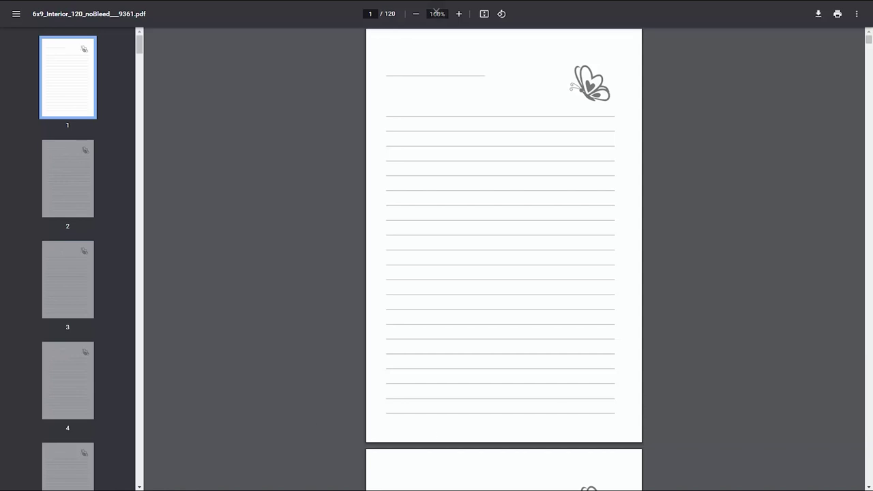
left_click(818, 15)
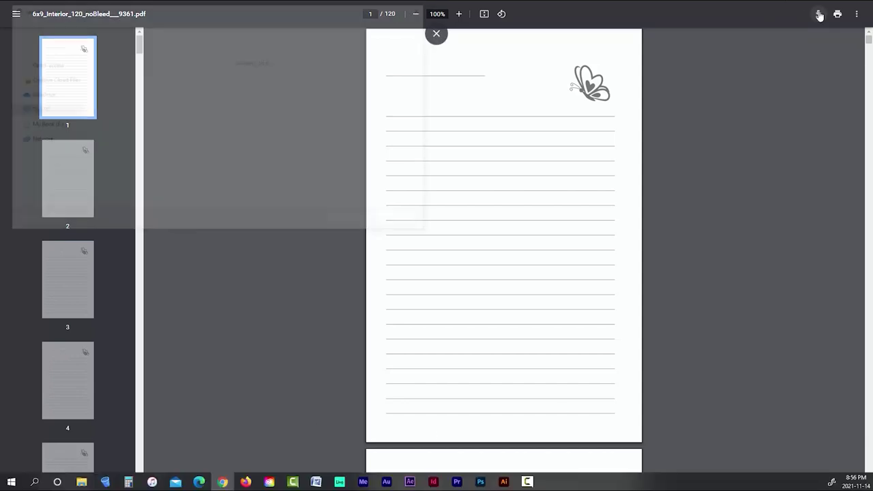
left_click(357, 223)
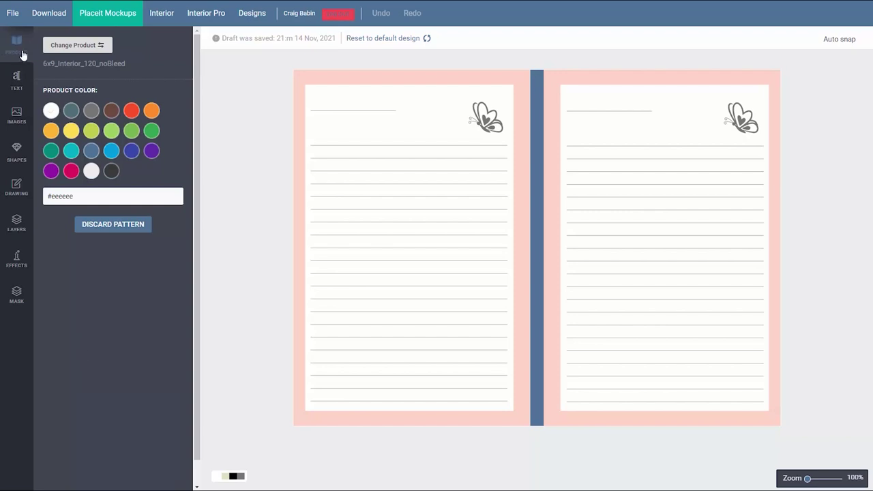
- Change the product to a Cover template with 6 x 9 in trim size, White Paper Interior and 120 pages
left_click(65, 45)
left_click(379, 195)
left_click(381, 197)
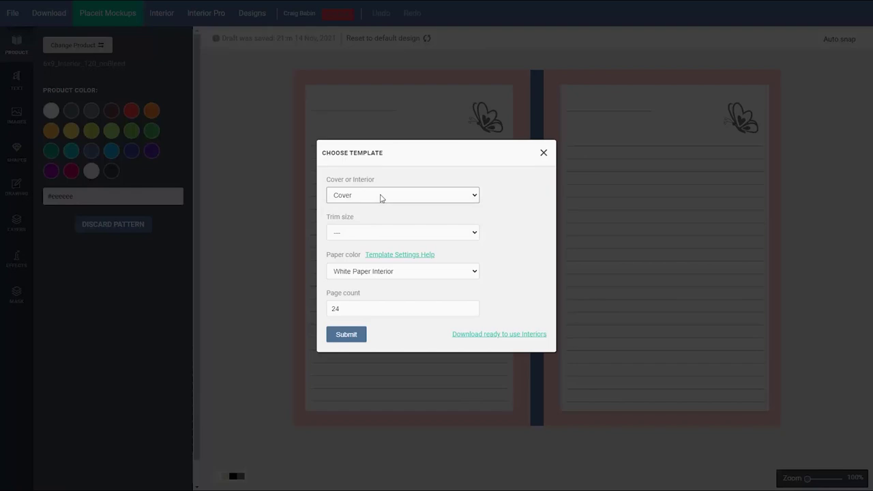
left_click(367, 233)
left_click(351, 279)
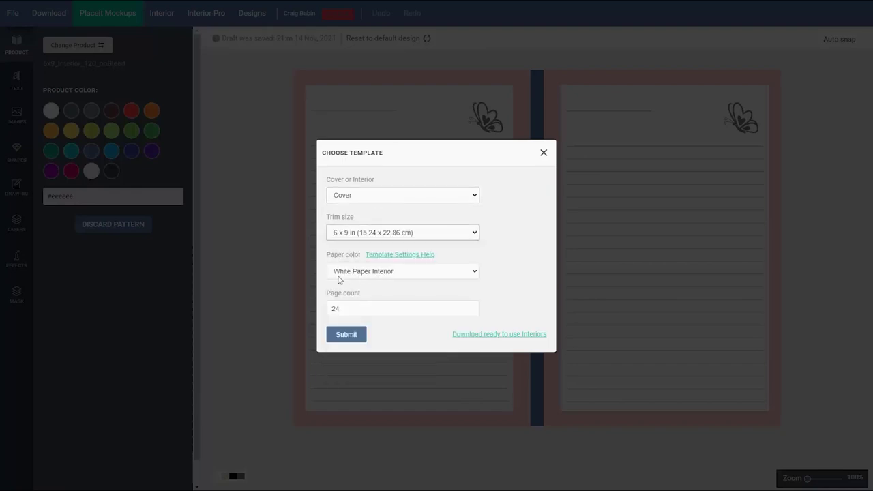
left_click_drag(345, 308, 320, 312)
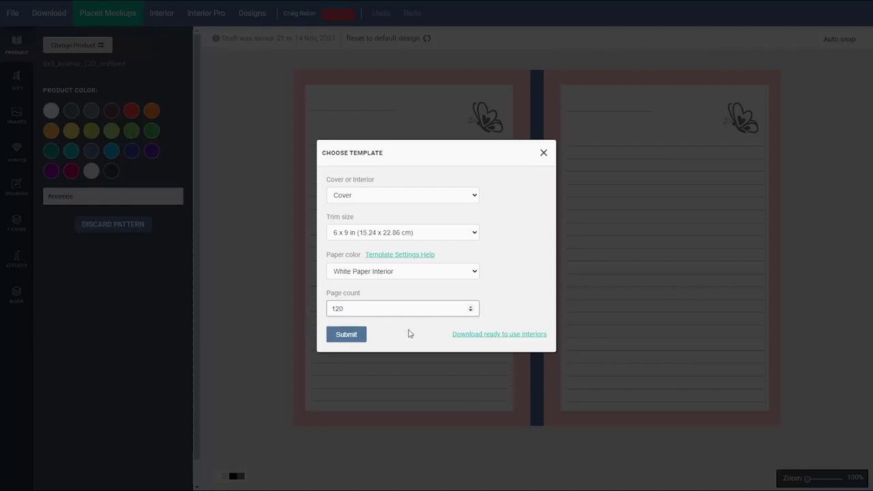
left_click(356, 335)
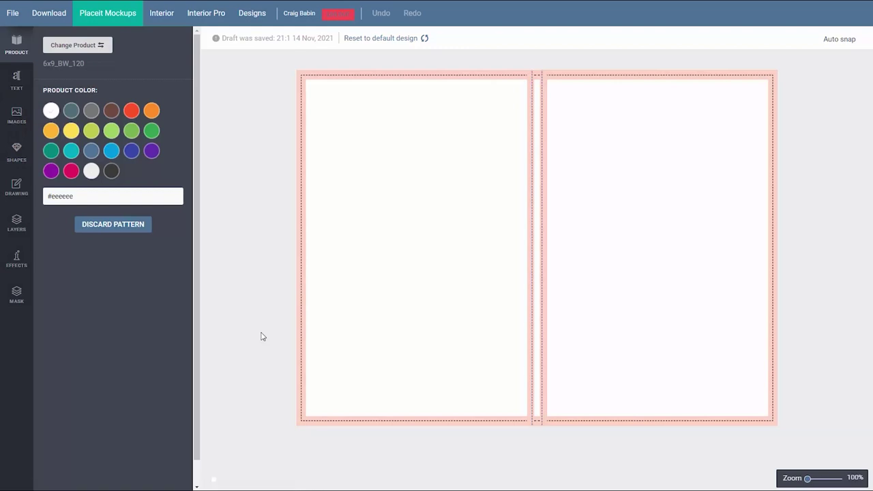
- Upload the fountain pen image from the computer to the designer's image library
left_click(16, 116)
left_click(101, 88)
left_click(162, 156)
left_click(353, 222)
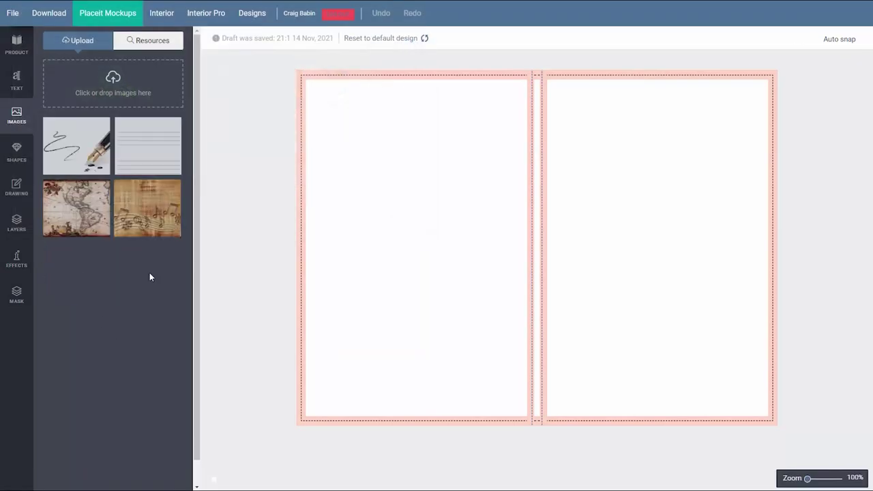
- Add the fountain pen image to the cover, enlarged so the pen fills the front and its ink line runs onto the back
left_click(77, 145)
left_click_drag(713, 401, 752, 428)
left_click_drag(673, 360, 711, 360)
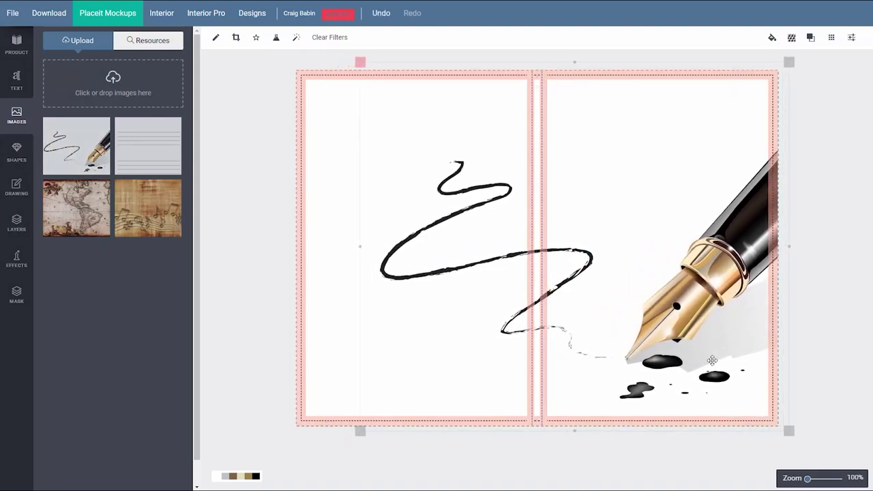
left_click_drag(788, 430, 799, 435)
left_click_drag(710, 363, 704, 364)
left_click(797, 225)
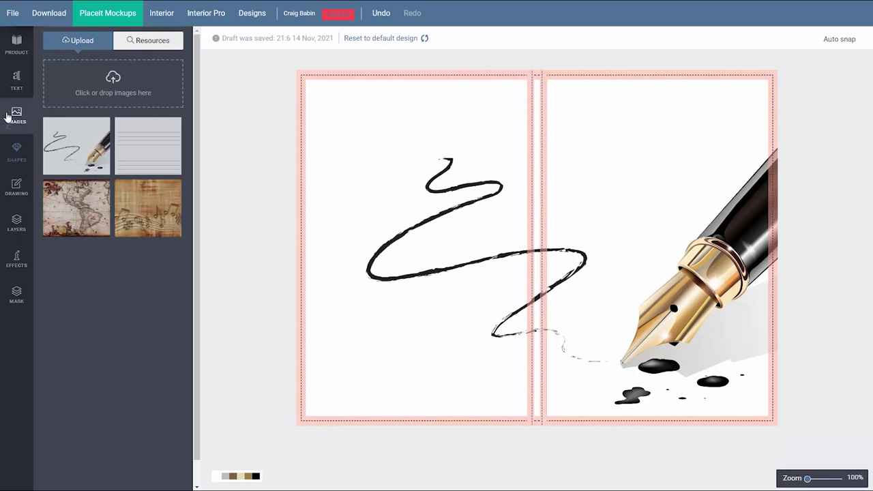
- Find the Pinyon Script font in the Fonts Manager and add it to the workspace
left_click(17, 81)
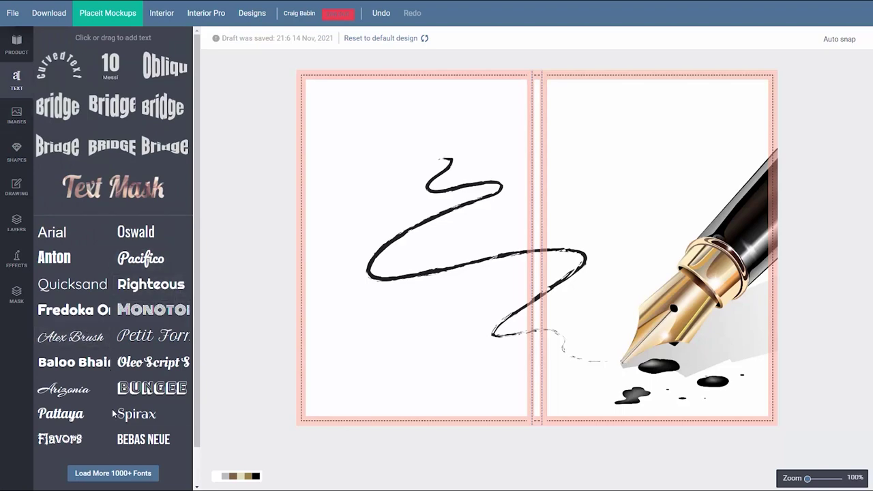
left_click(103, 476)
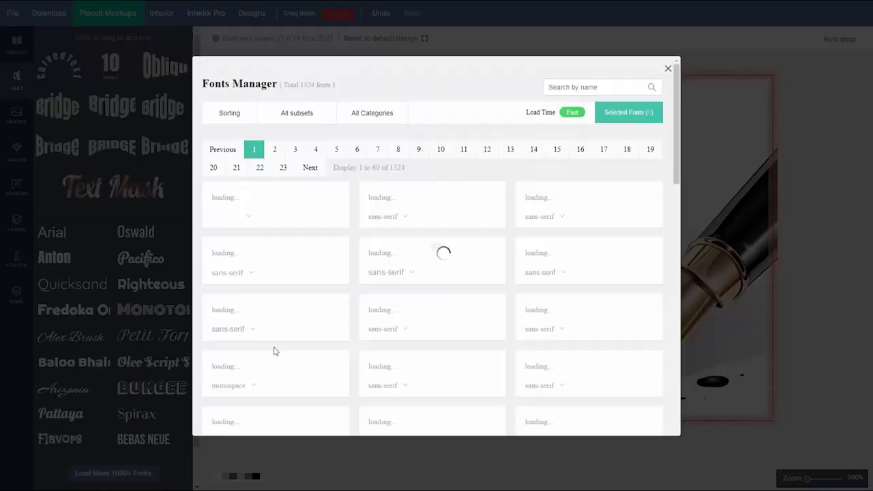
left_click(577, 88)
type("Pinyon Script")
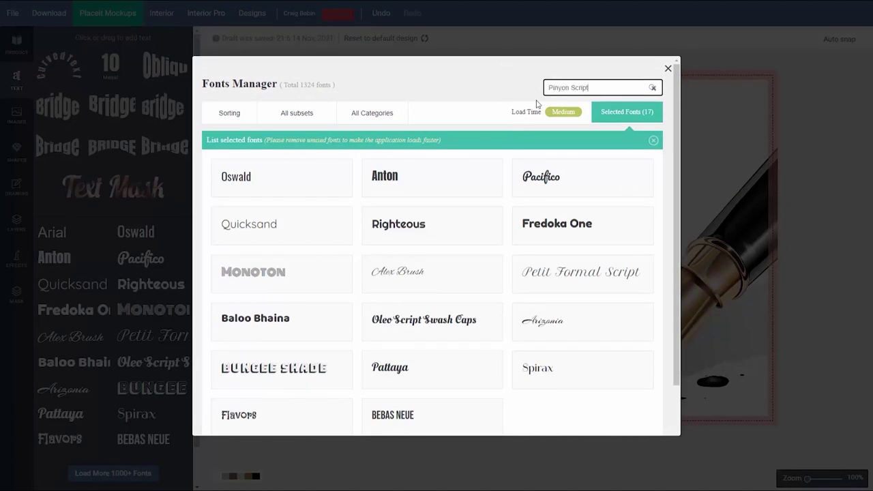
scroll(596, 222, "down", 1)
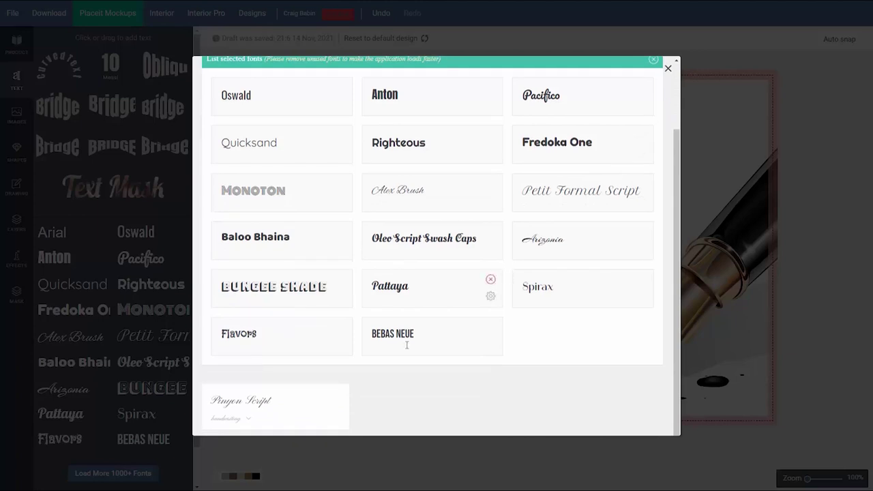
left_click(334, 418)
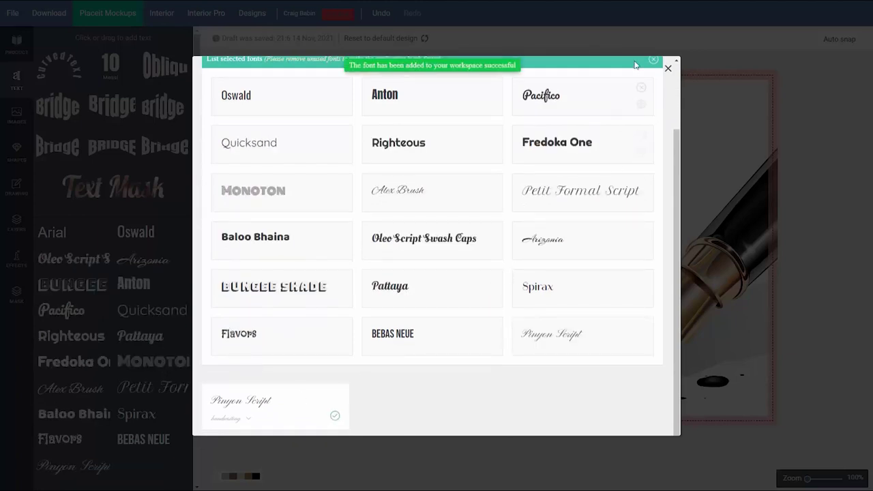
left_click(668, 68)
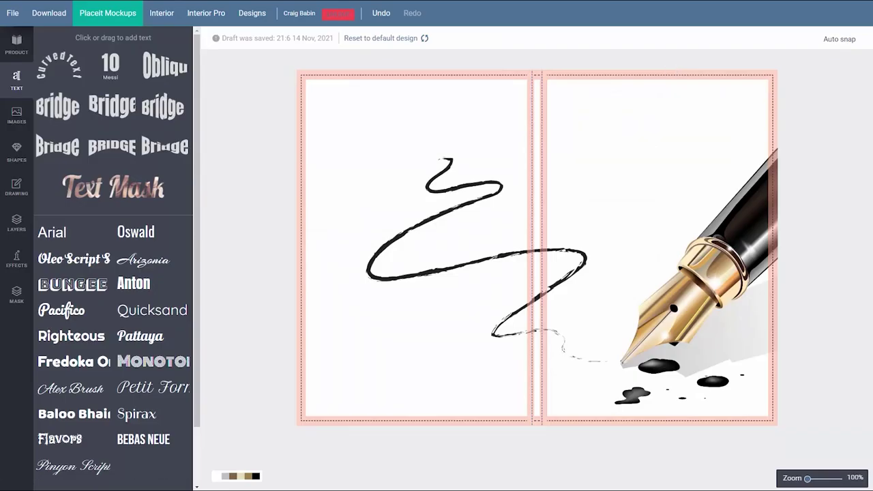
- Add a Pinyon Script text reading "Dear Diary" to the upper part of the front cover
left_click(74, 466)
left_click_drag(510, 249, 626, 147)
left_click(318, 37)
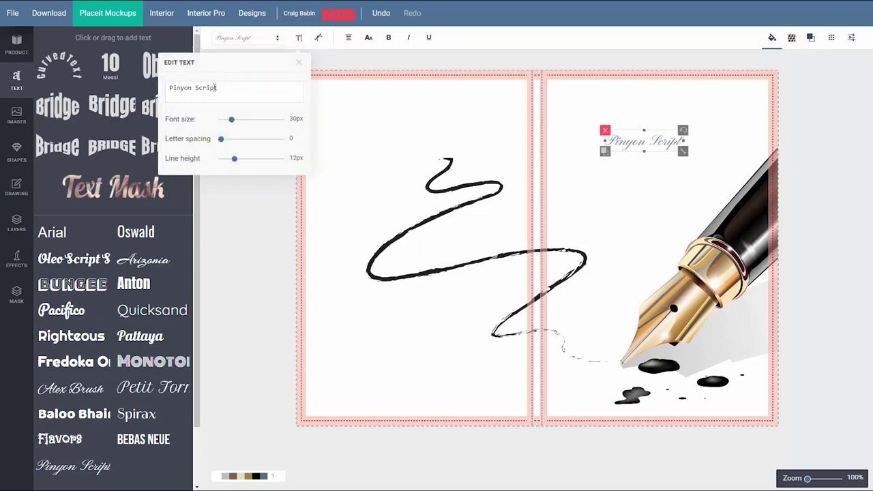
type("Dear Diary")
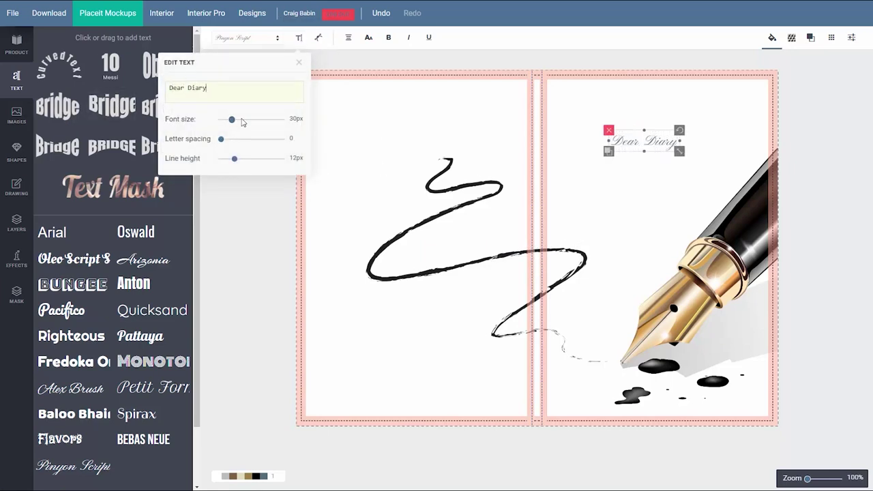
- Set the "Dear Diary" title to 52 px with black fill #000000 and reposition it above the pen
left_click_drag(233, 120, 244, 118)
left_click(772, 38)
left_click(818, 183)
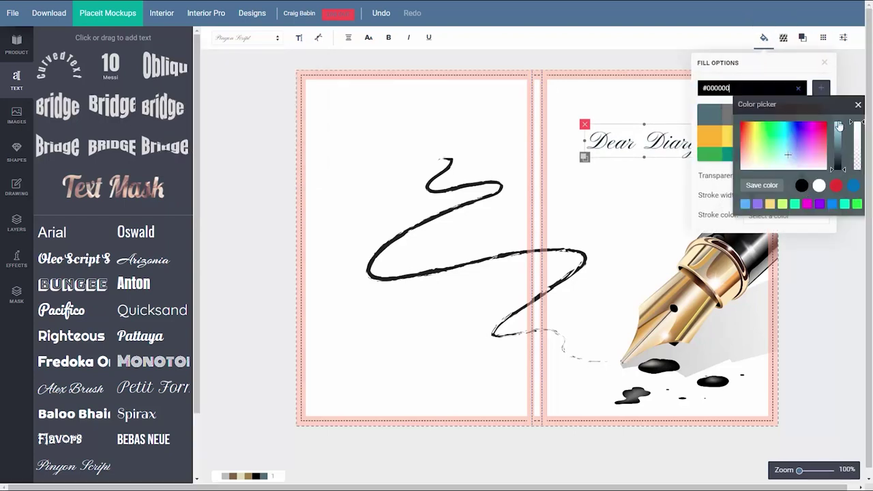
left_click_drag(649, 150, 660, 154)
left_click(637, 209)
- Centre the "Dear Diary" title on the front cover using two temporary black squares as side spacers, and delete both squares
left_click(16, 150)
left_click(139, 355)
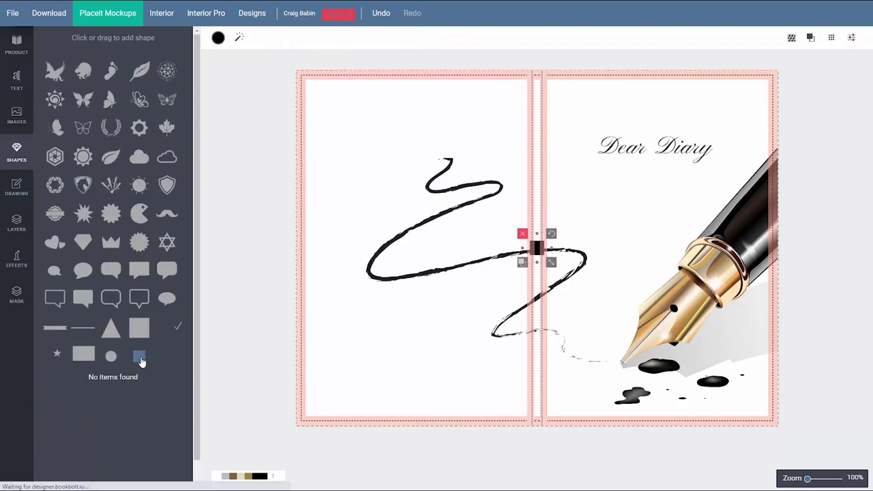
left_click_drag(548, 258, 576, 164)
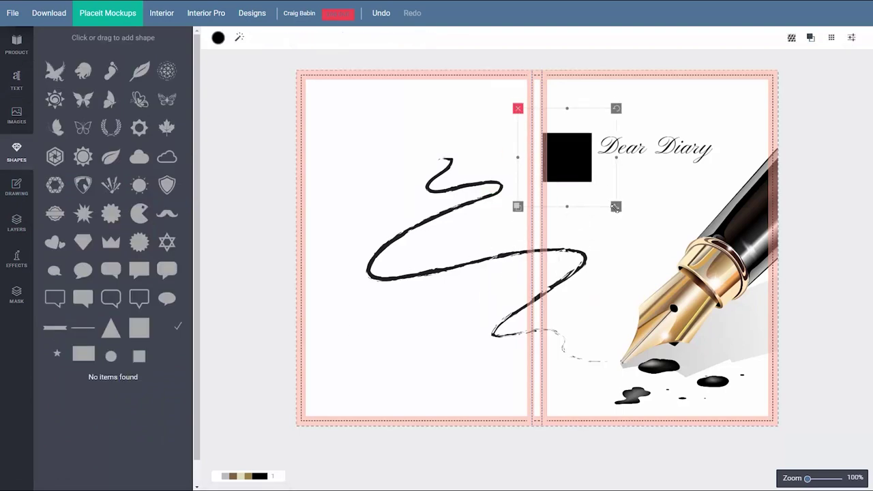
left_click(514, 209)
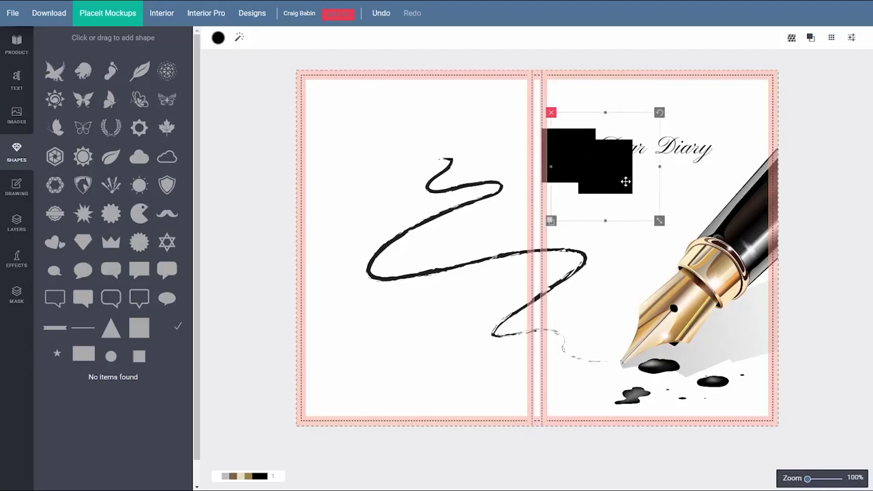
left_click_drag(630, 179, 769, 153)
left_click(667, 146)
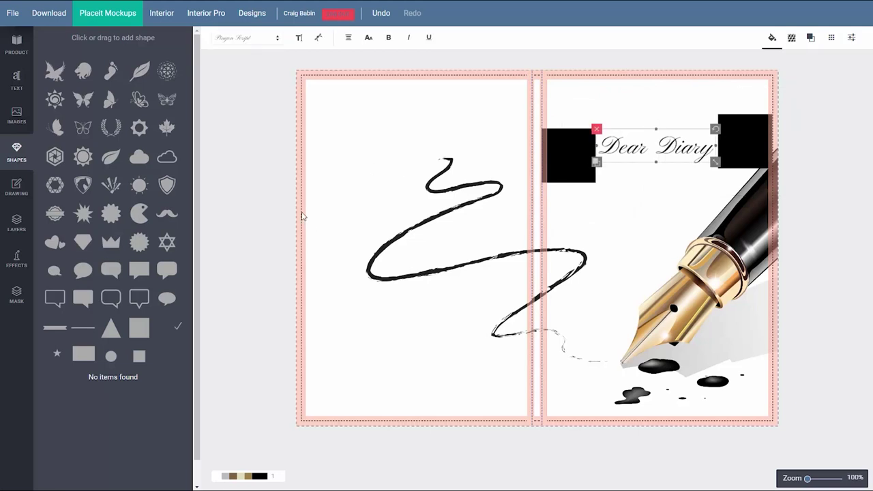
left_click(738, 135)
key("Delete")
key("Delete")
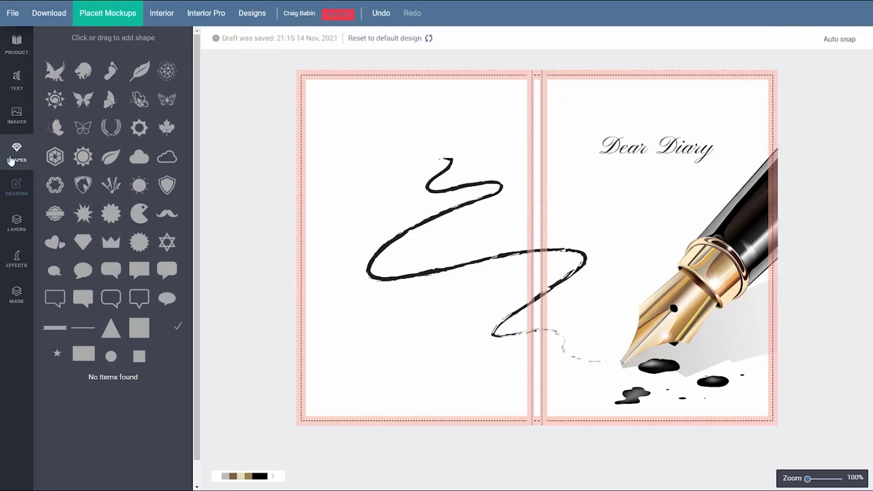
- Increase the font size of the "Dear Diary" title slightly
left_click(639, 151)
left_click(298, 37)
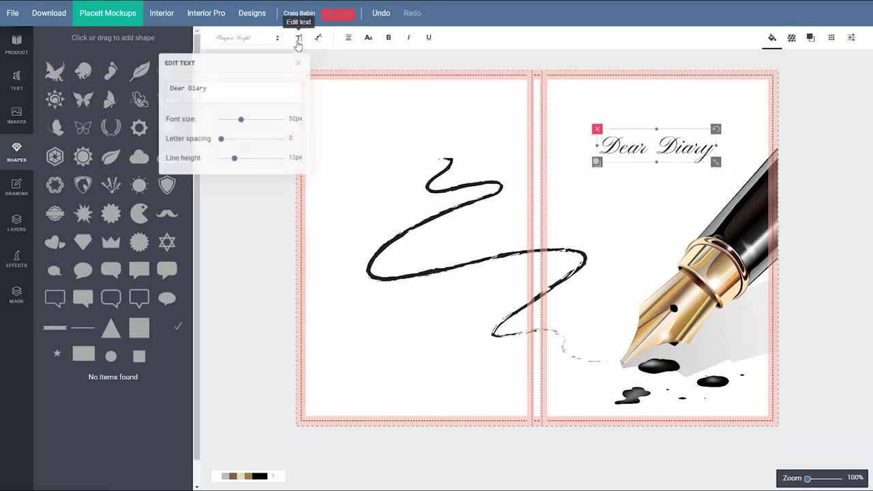
left_click_drag(241, 123, 246, 124)
left_click(299, 64)
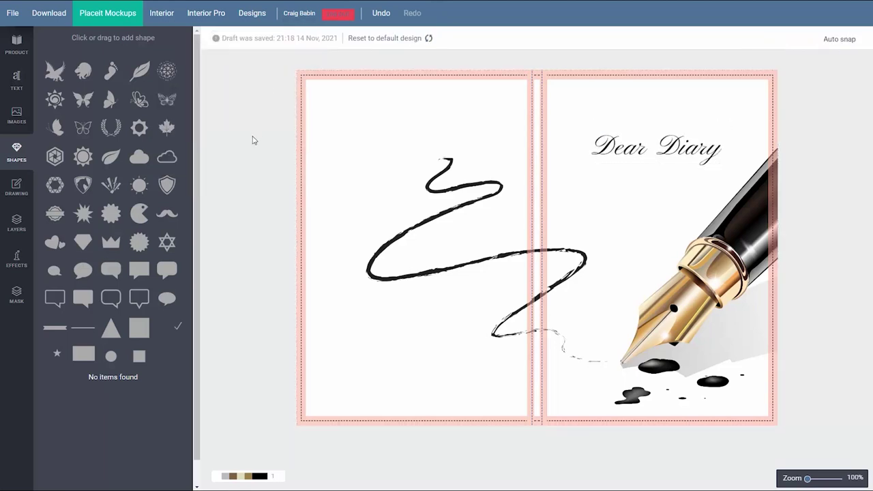
- Add the heart-winged butterfly shape to the back cover, enlarged and placed just above the end of the ink line
left_click(140, 99)
left_click_drag(537, 238, 516, 238)
mouse_move(477, 216)
left_mouse_down()
mouse_move(405, 129)
mouse_move(409, 141)
left_mouse_up()
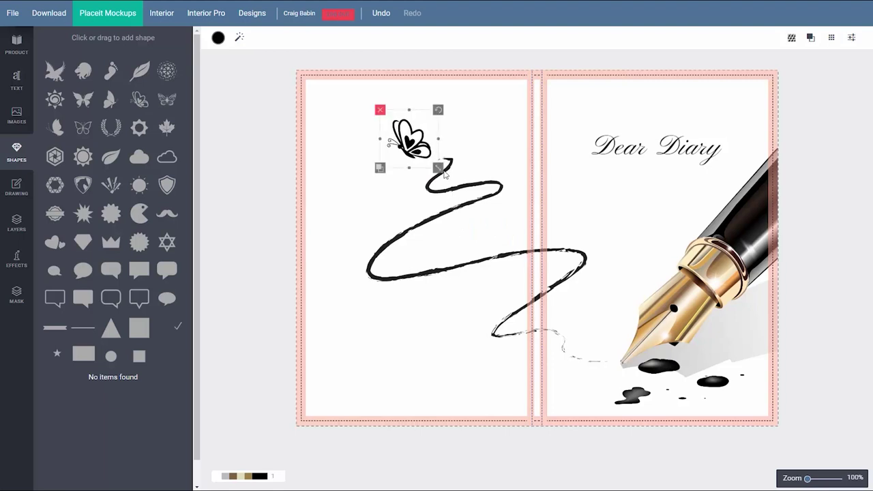
left_click(262, 174)
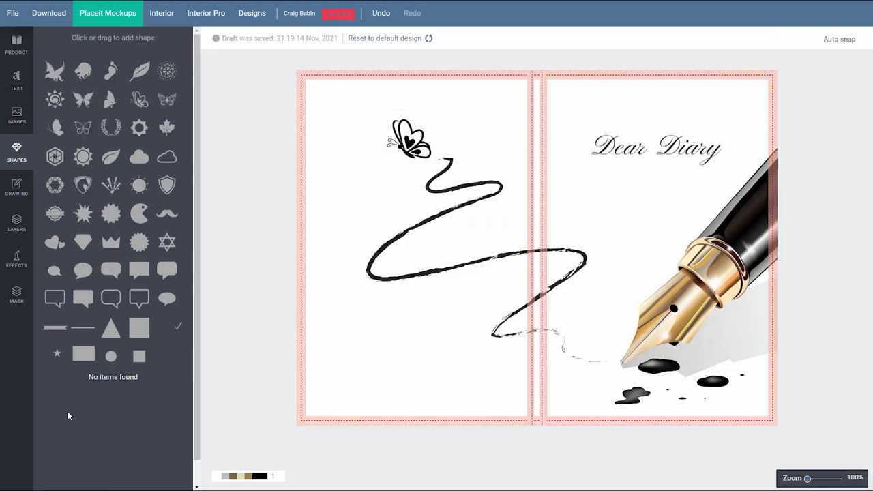
- Download the finished "Dear Diary" cover as a PDF and save it to the computer
left_click(17, 45)
left_click(48, 14)
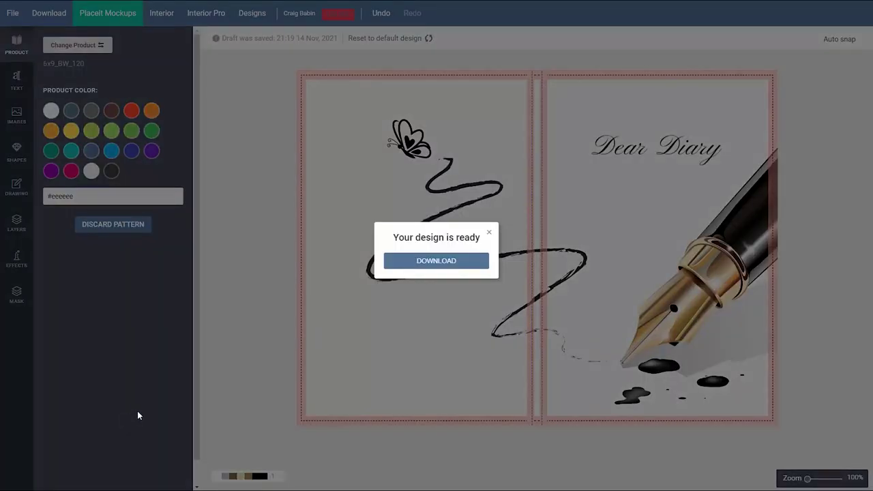
left_click(414, 266)
left_click(818, 14)
left_click(360, 225)
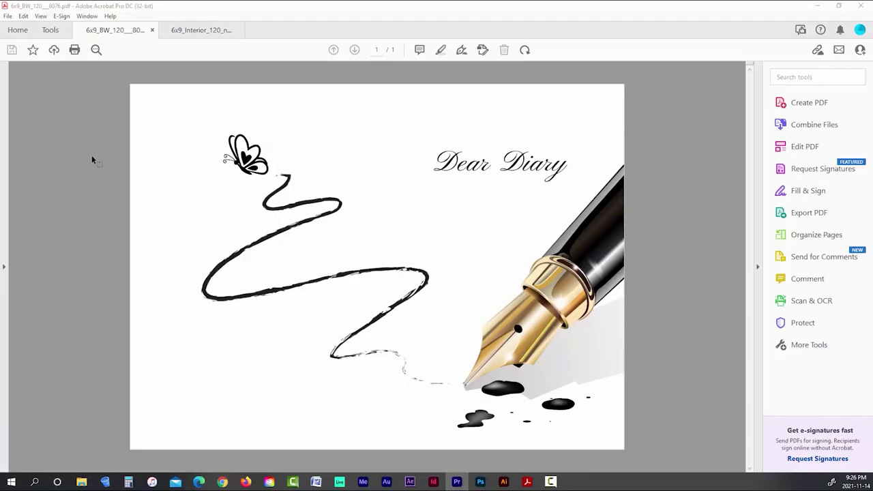
- Review the downloaded interior and cover PDFs in Adobe Acrobat
left_click(193, 34)
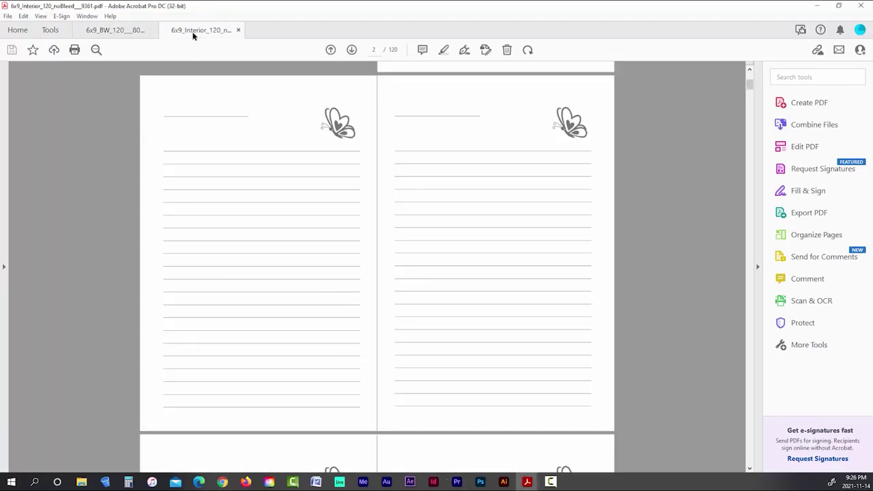
left_click(129, 31)
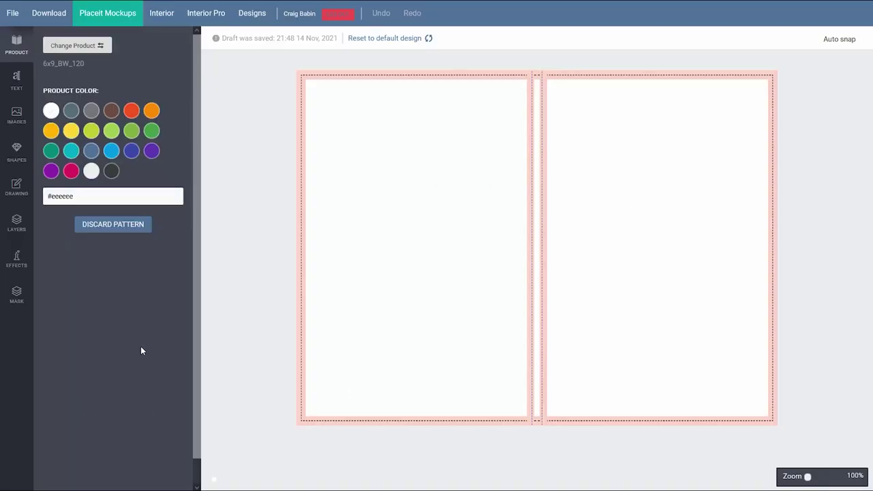
- Switch to the browser and view Free-Images.com and the Discover Beautiful Pictures site as sources of free images
left_click(151, 15)
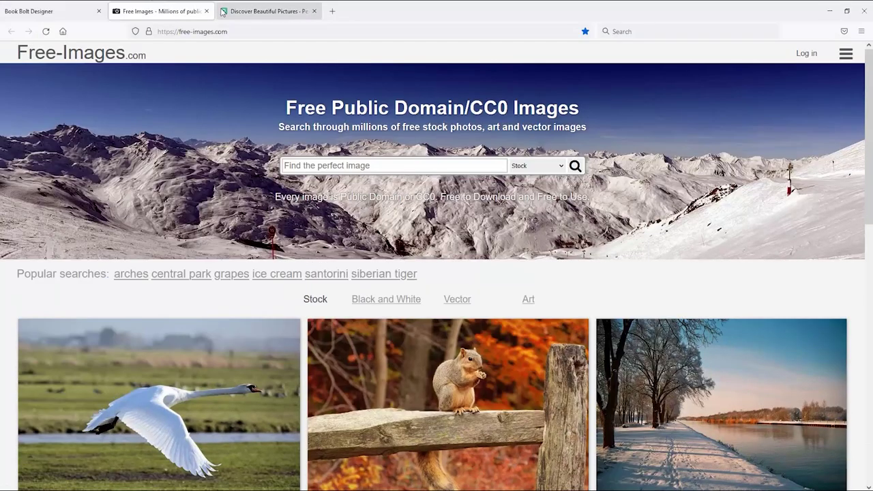
left_click(223, 11)
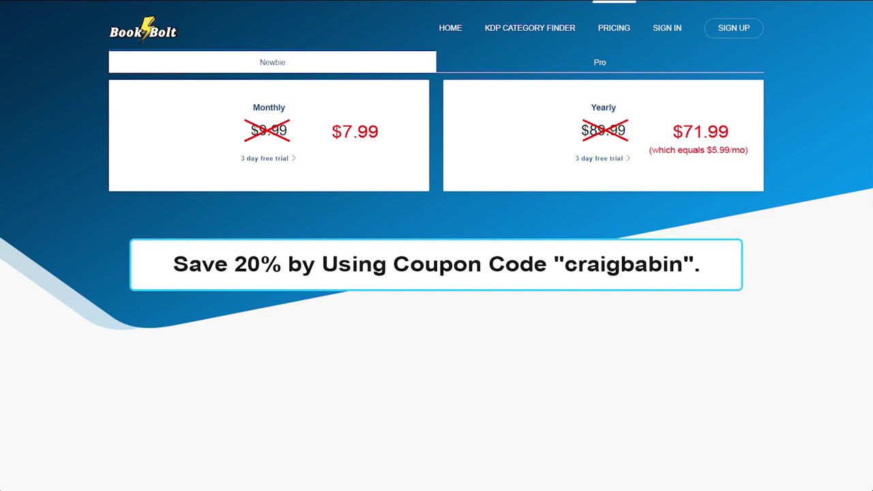
- View Book Bolt's Pro plan pricing and look through the puzzle tutorials on PuzzleWiz
left_click(600, 62)
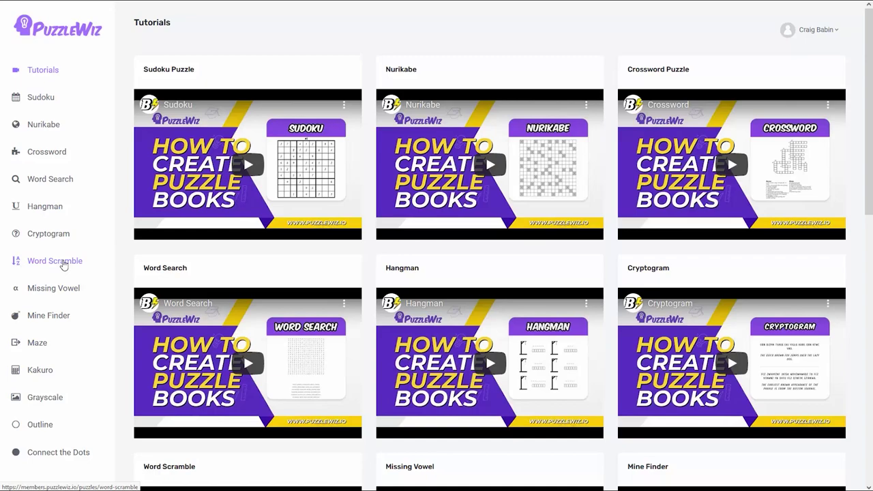
middle_click(856, 94)
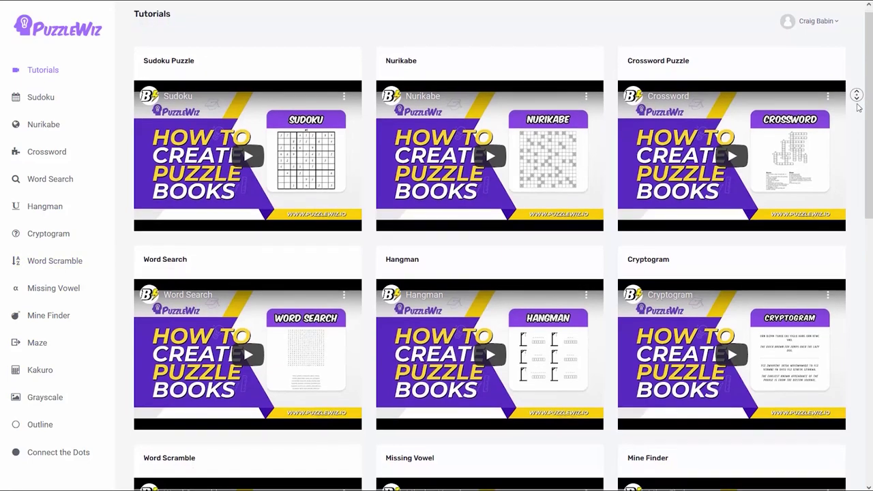